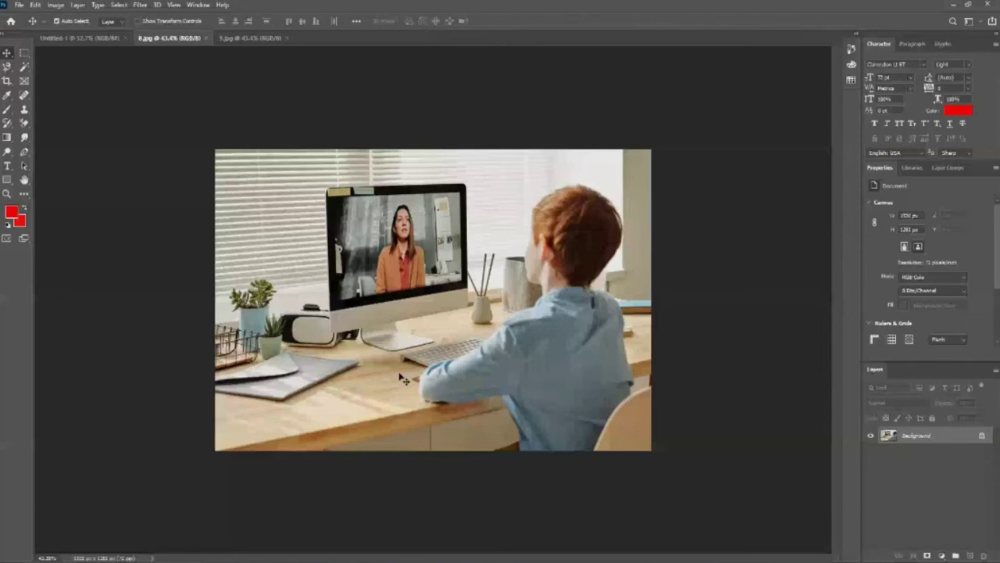
# Zoom the boy-at-desk photo to 50%, switch to the Move tool, and show the Filter menu
pyautogui.click(7, 193)
pyautogui.click(560, 364)
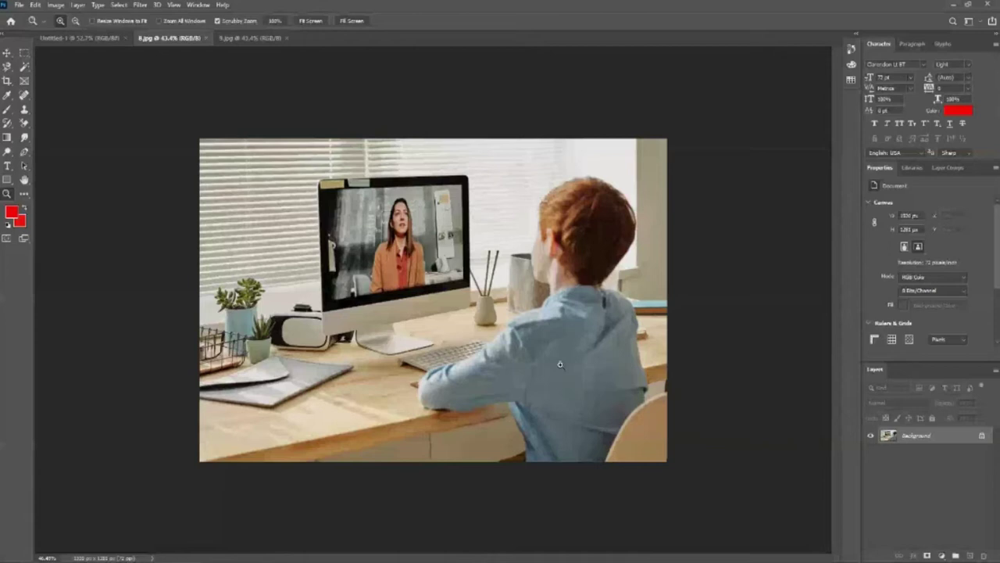
pyautogui.click(560, 364)
pyautogui.press('v')
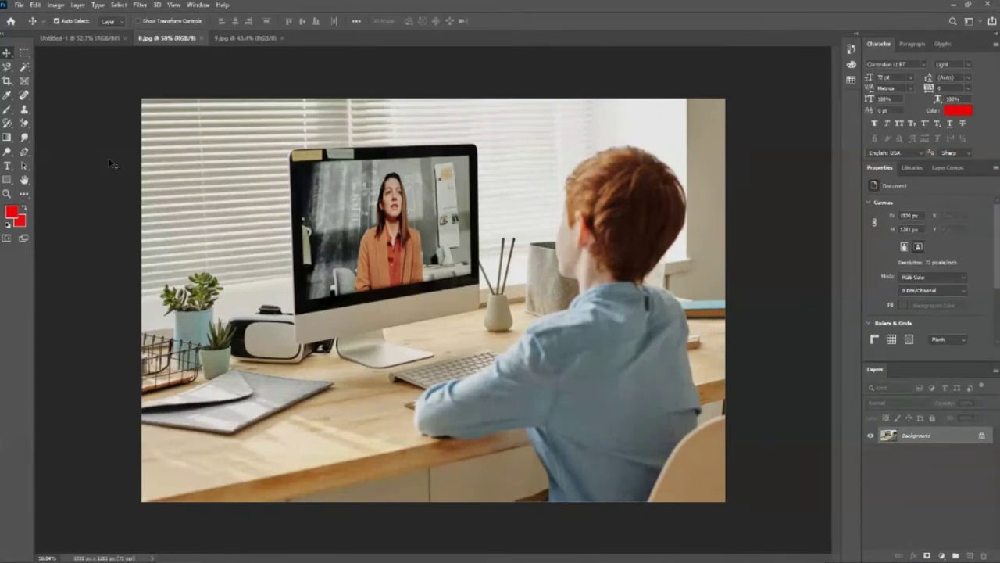
pyautogui.click(139, 6)
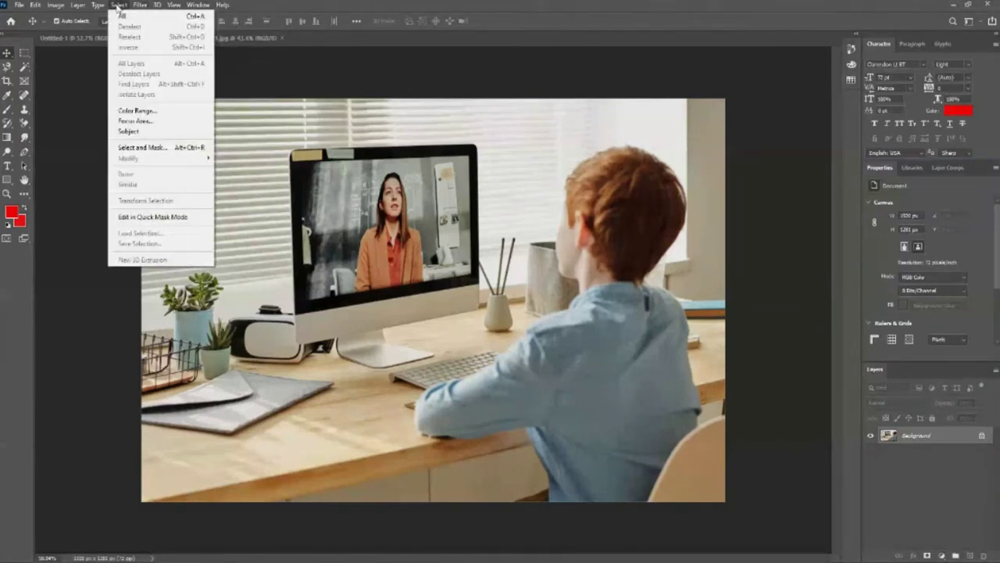
# Dismiss the open menu without choosing a command
pyautogui.click(84, 391)
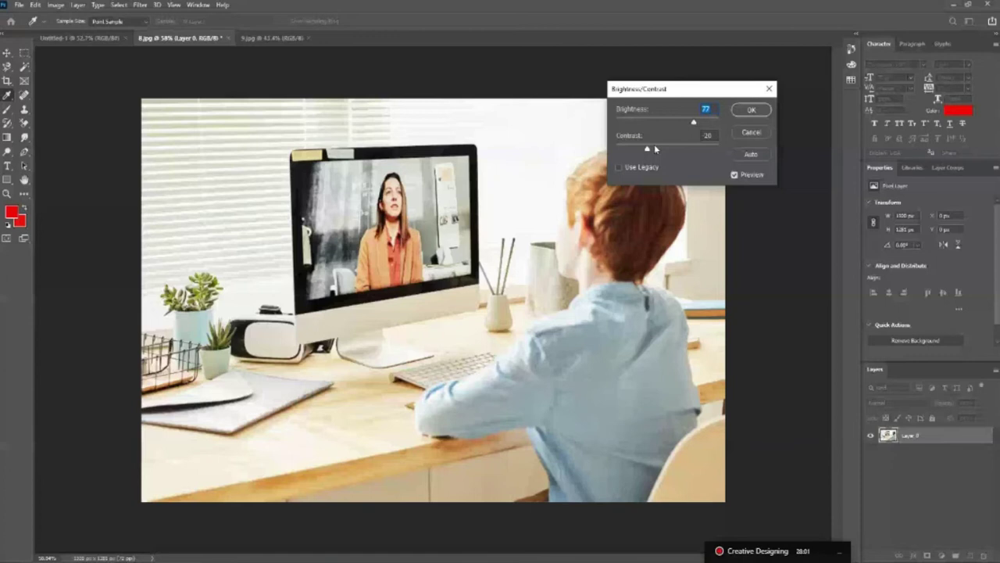
pyautogui.moveTo(72, 33)
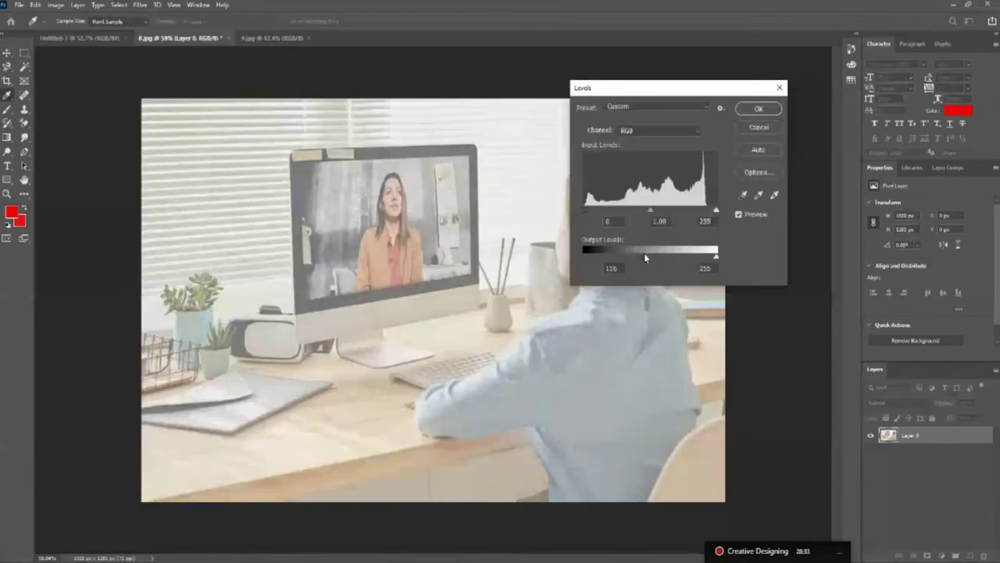
# In Levels, set output levels to 80 and 232, then move gamma from 1.86 to 0.20
pyautogui.moveTo(644, 252); pyautogui.dragTo(626, 249)
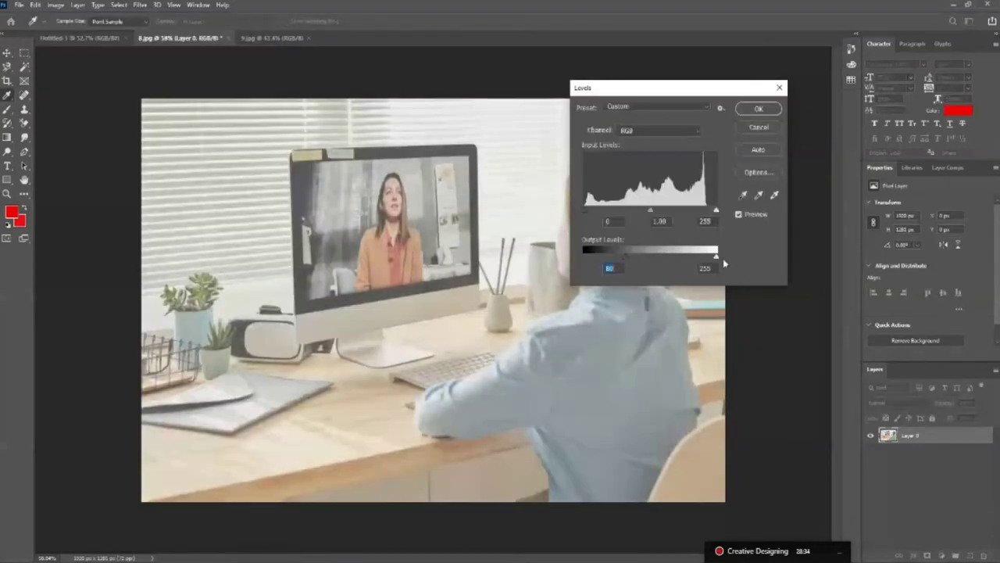
pyautogui.moveTo(724, 264); pyautogui.dragTo(702, 262)
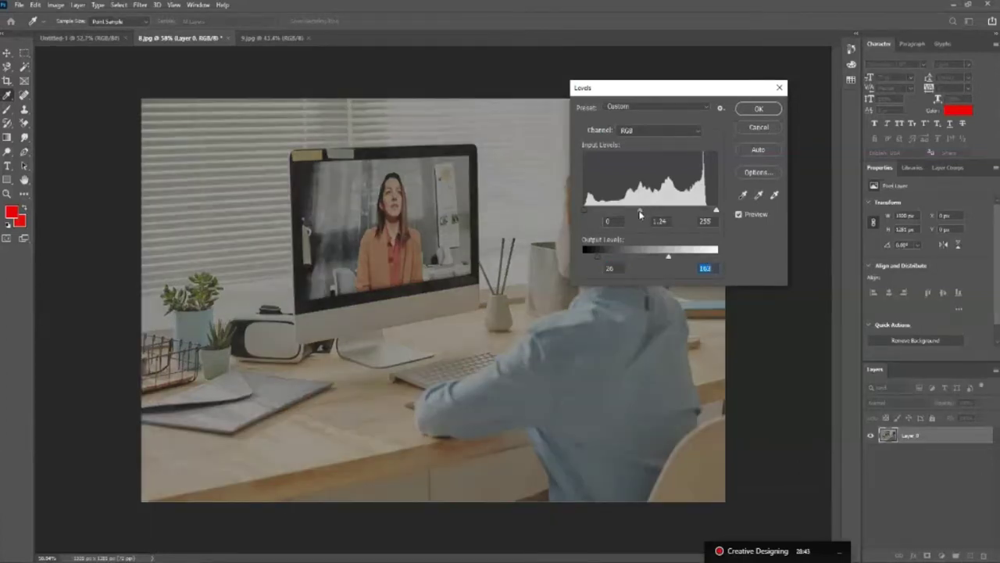
pyautogui.moveTo(640, 214); pyautogui.dragTo(621, 212)
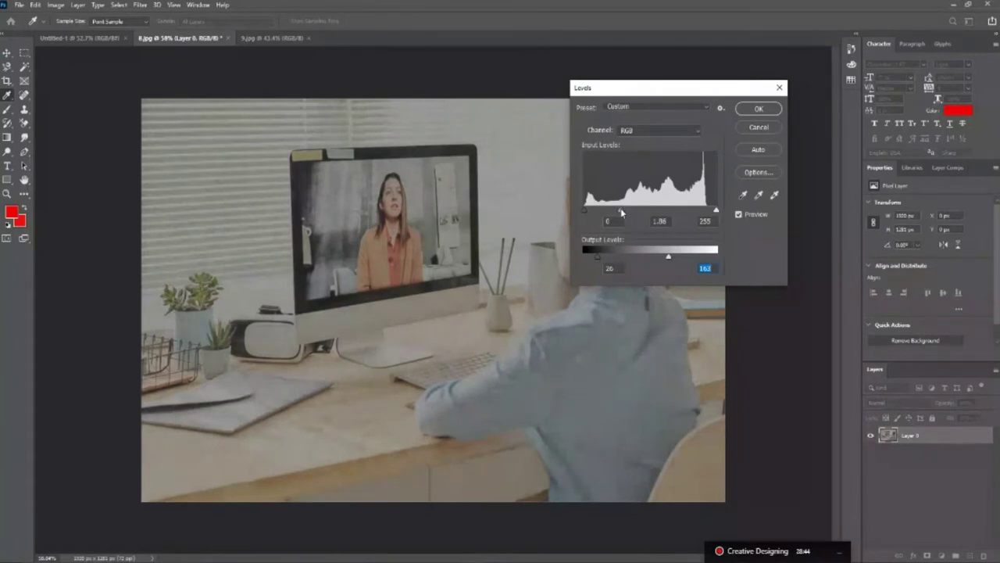
pyautogui.moveTo(621, 212); pyautogui.dragTo(719, 215)
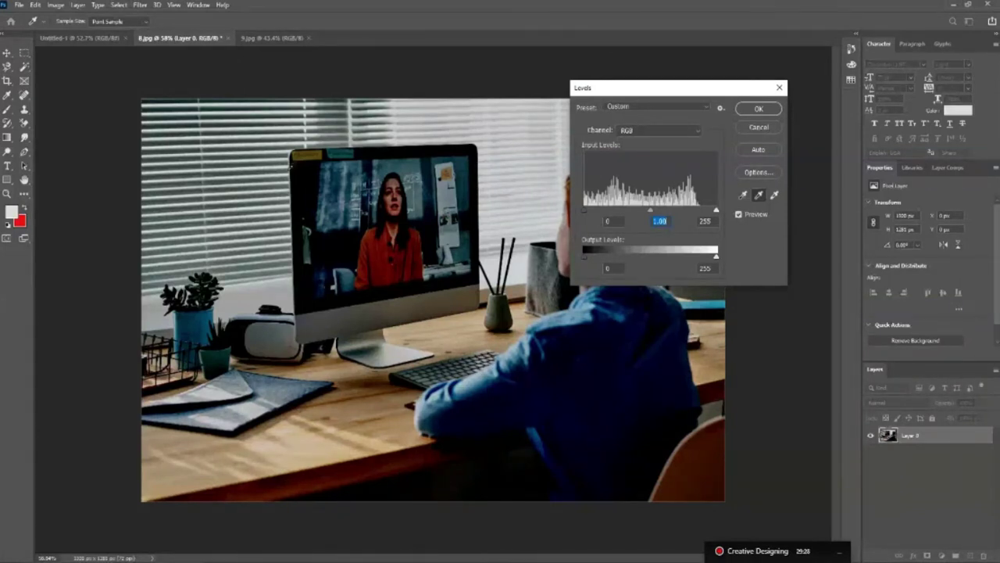
# Sample the desk as the gray point, then try several photo spots as the Levels white point
pyautogui.click(288, 436)
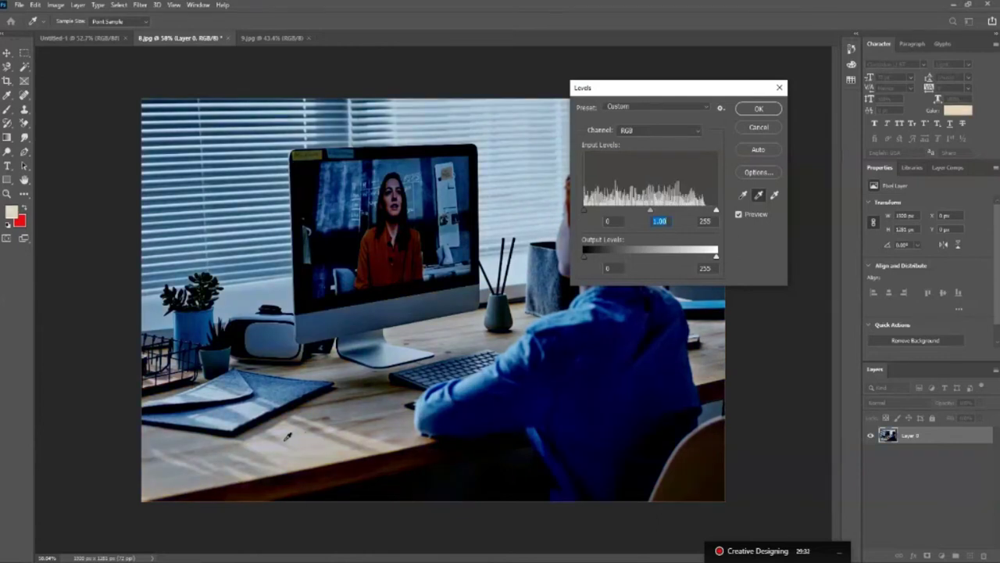
pyautogui.click(319, 469)
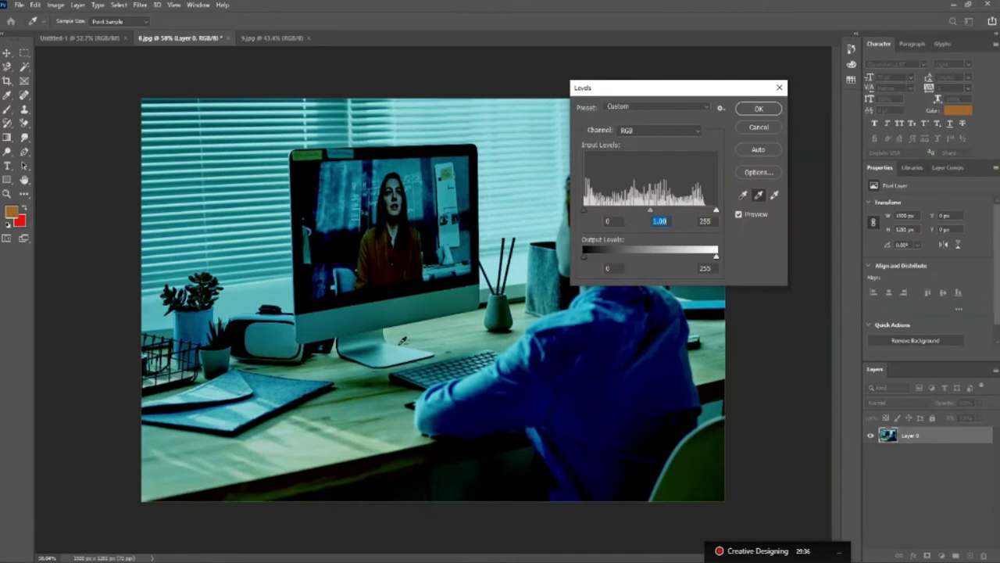
pyautogui.click(774, 195)
pyautogui.click(544, 426)
pyautogui.click(619, 461)
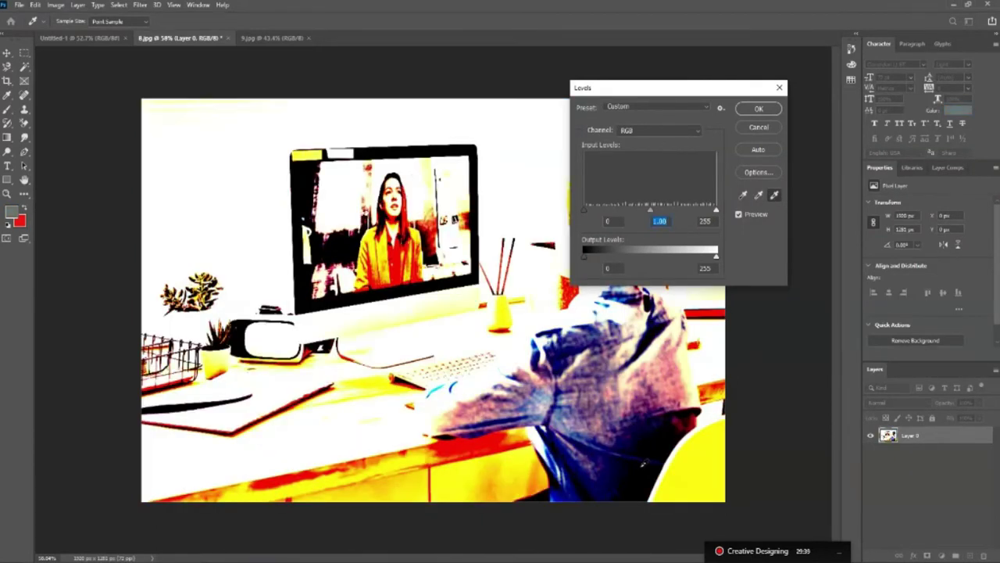
pyautogui.click(679, 464)
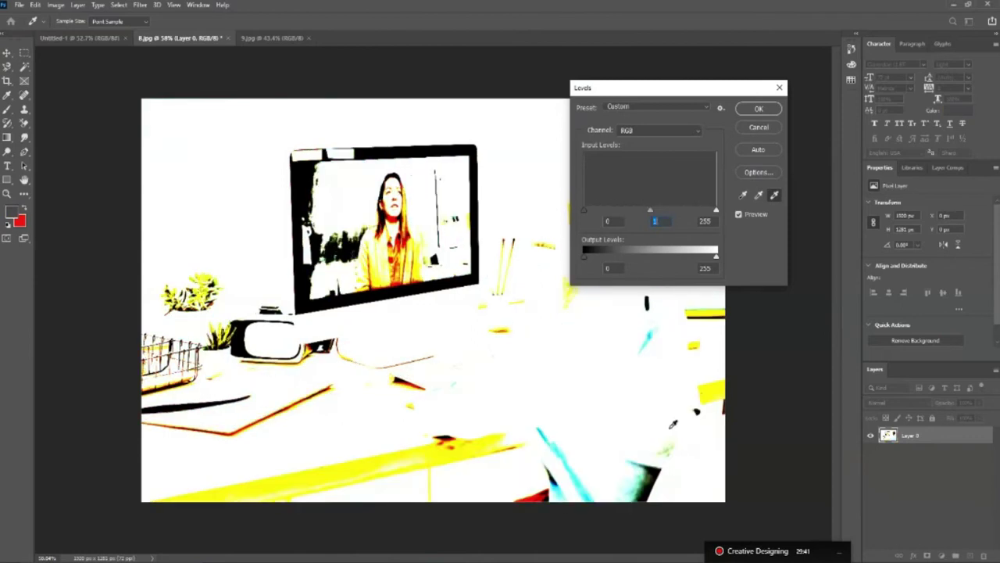
pyautogui.click(594, 382)
pyautogui.click(575, 371)
pyautogui.click(484, 343)
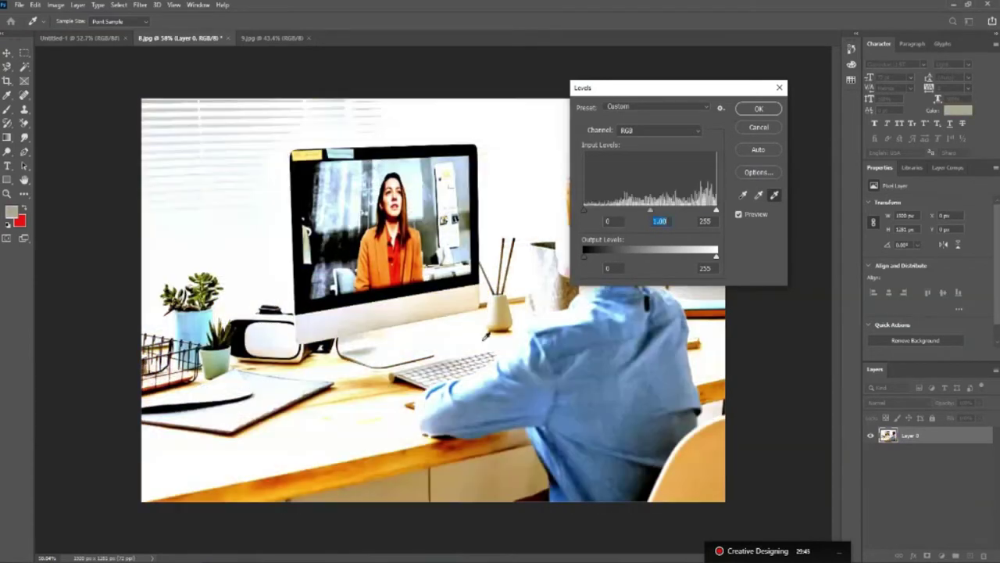
pyautogui.click(493, 333)
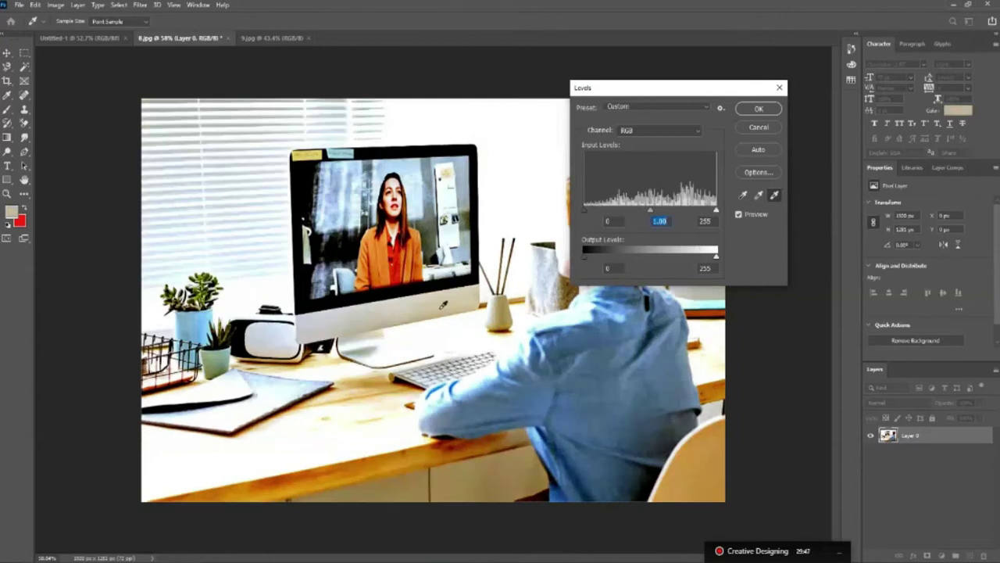
pyautogui.click(376, 354)
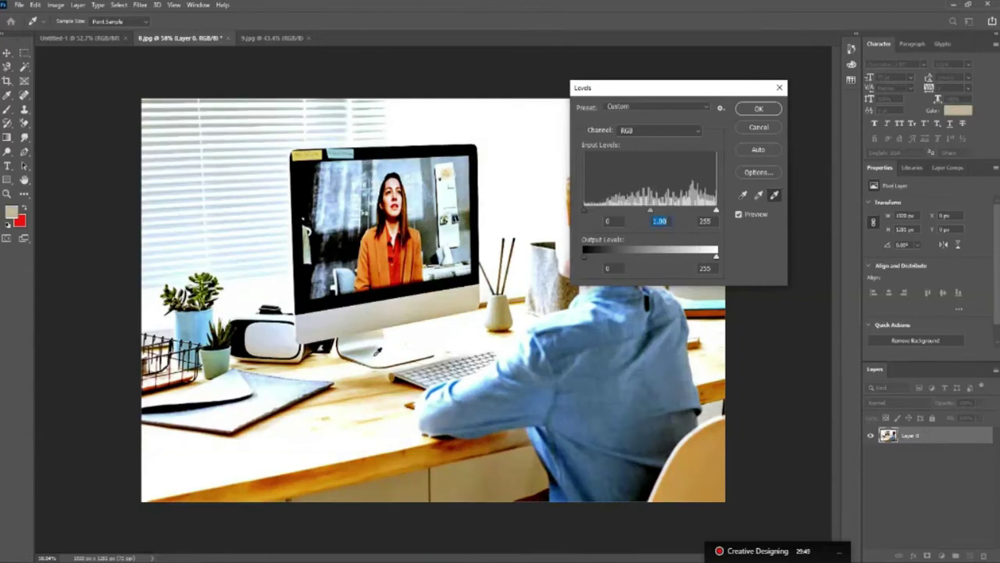
# Apply the Midtones Brighter Levels preset and bring up Auto Color Correction Options
pyautogui.click(706, 108)
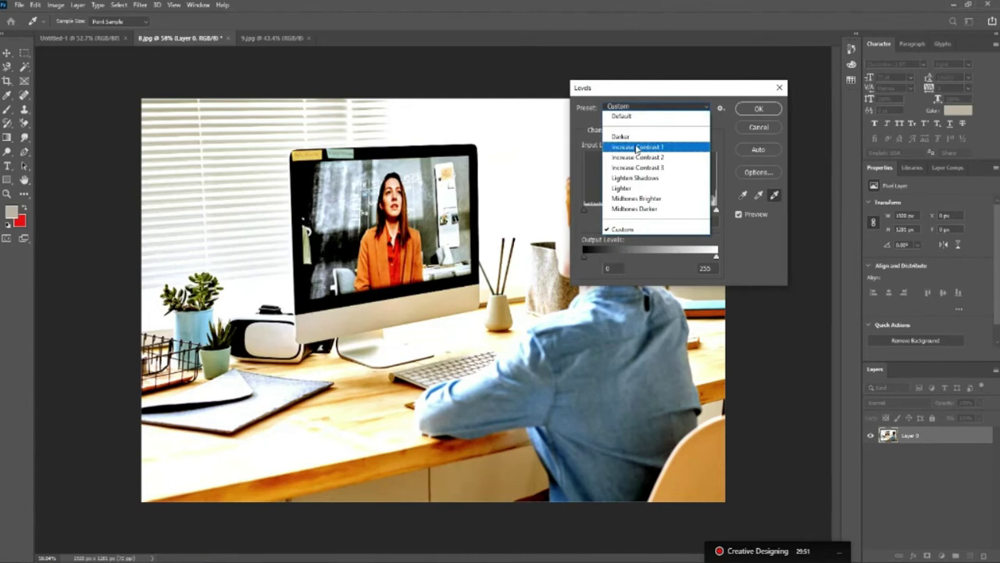
pyautogui.click(636, 199)
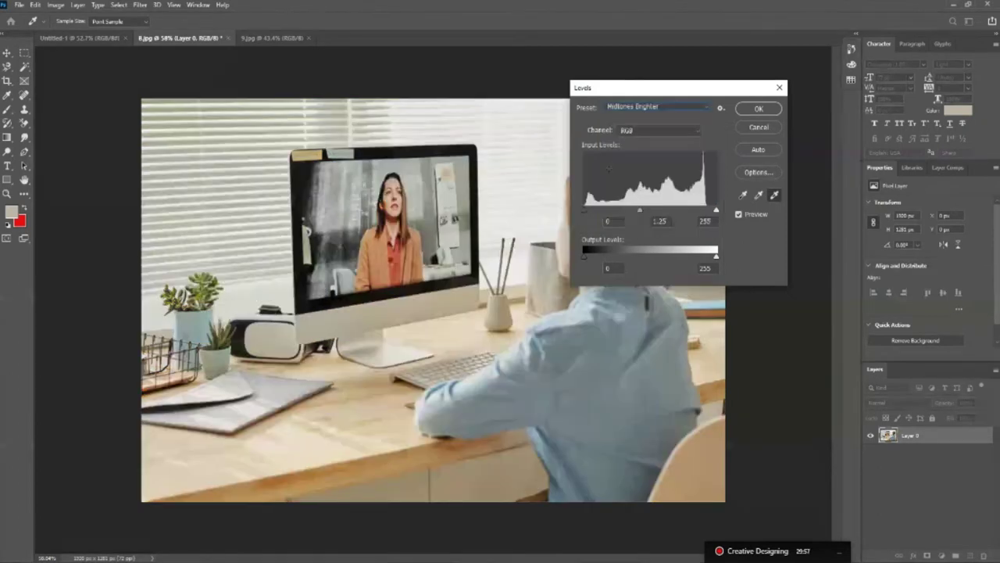
pyautogui.click(626, 228)
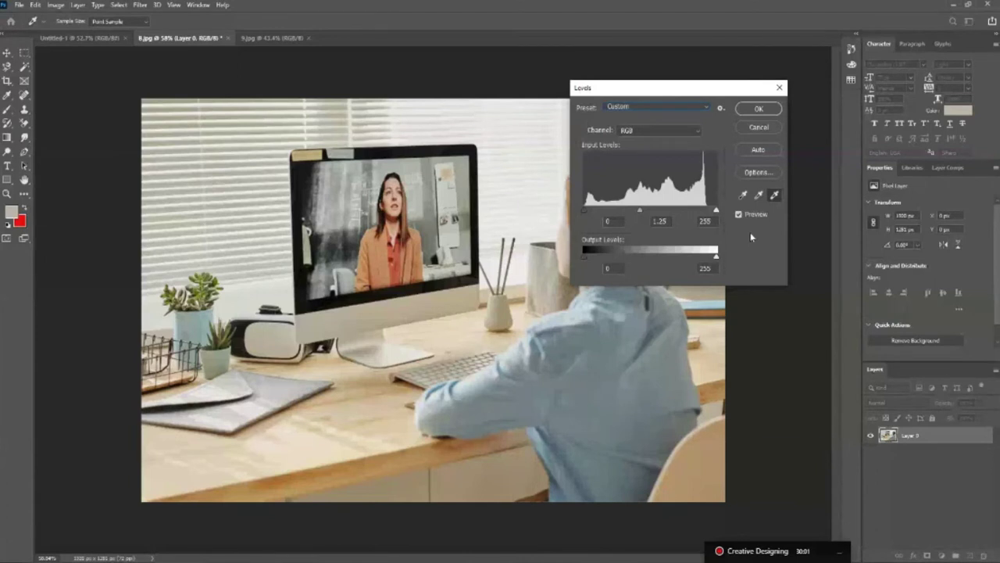
pyautogui.click(757, 173)
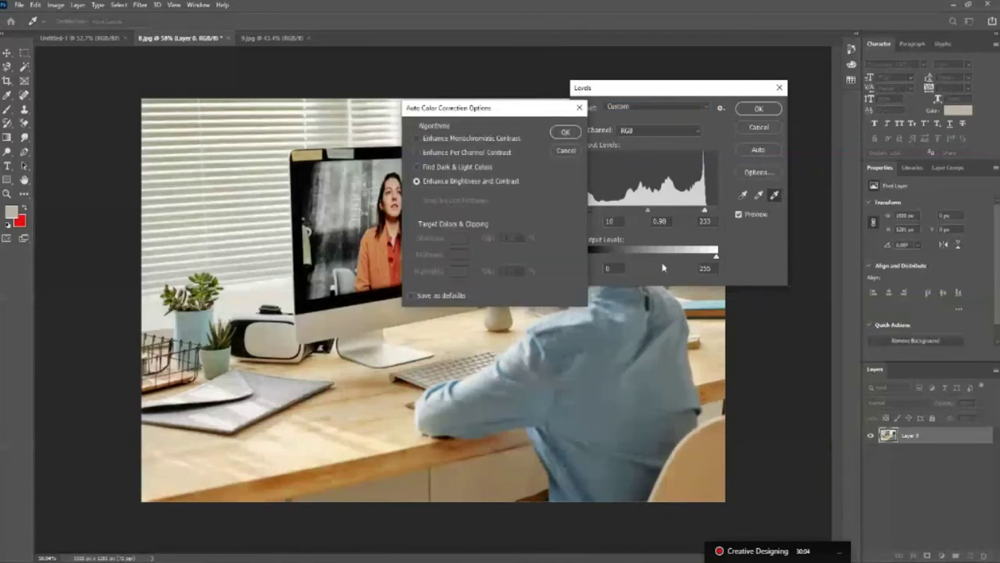
# Try Monochromatic then Per Channel contrast, and set the white input level to about 235
pyautogui.click(442, 139)
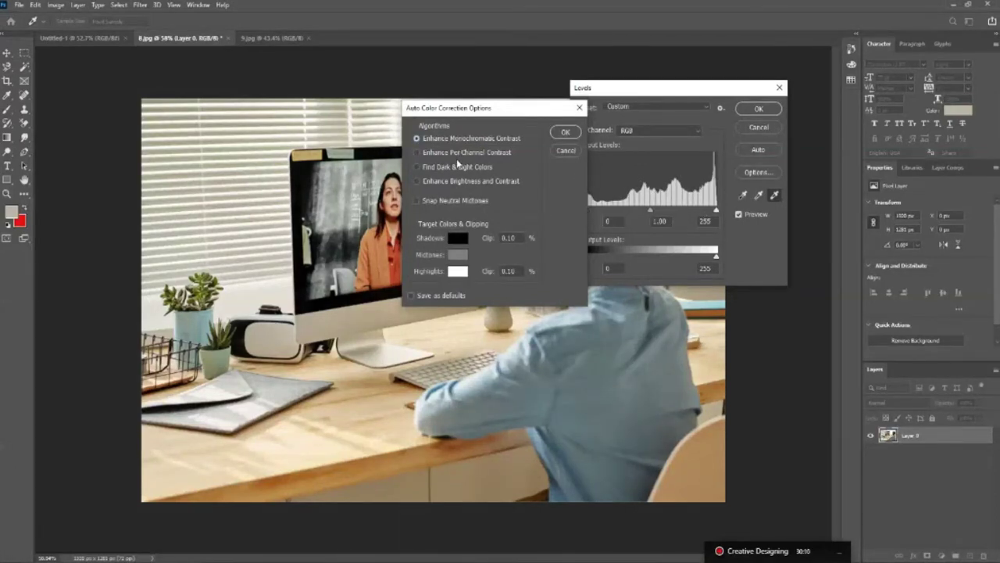
pyautogui.click(474, 154)
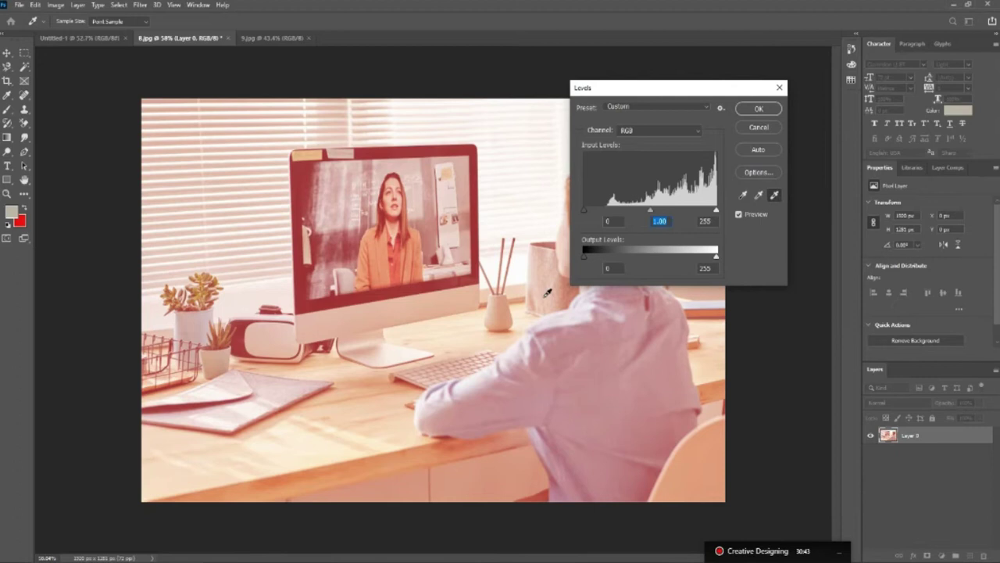
pyautogui.moveTo(716, 210); pyautogui.dragTo(692, 208)
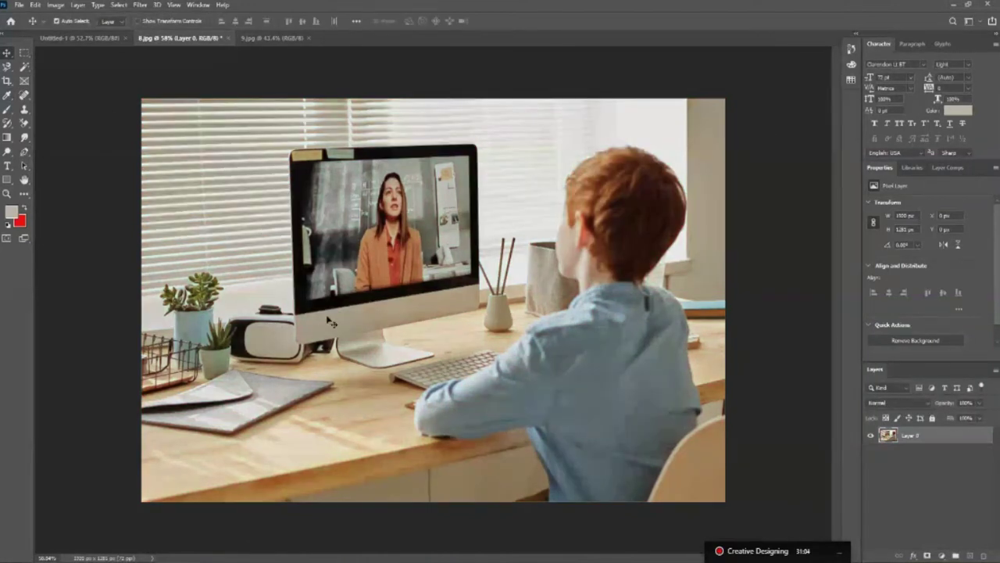
# In Curves, try a black point of 66, reset it to 0, and brighten the tone curve
pyautogui.click(56, 4)
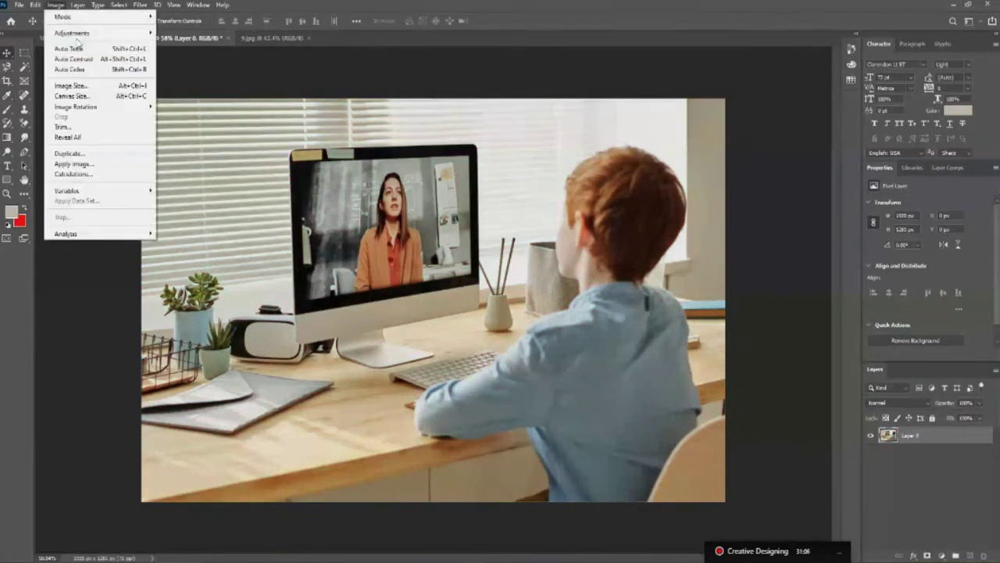
pyautogui.moveTo(72, 33)
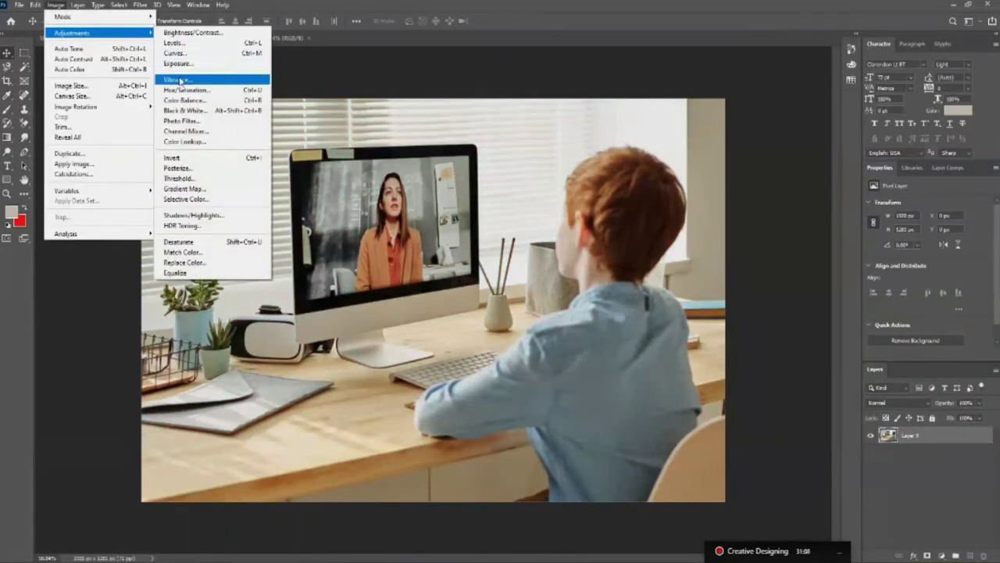
pyautogui.click(175, 53)
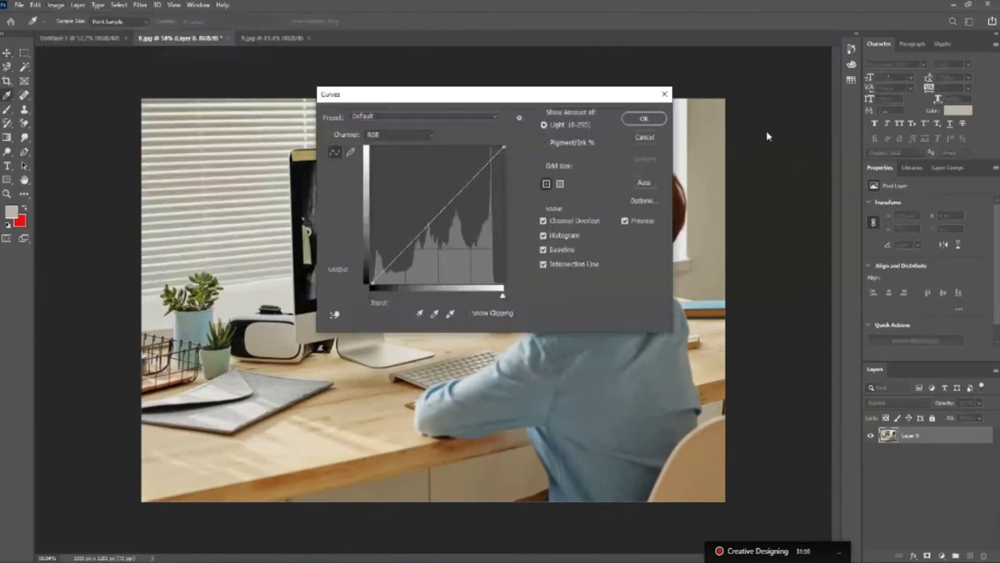
pyautogui.moveTo(458, 97); pyautogui.dragTo(629, 83)
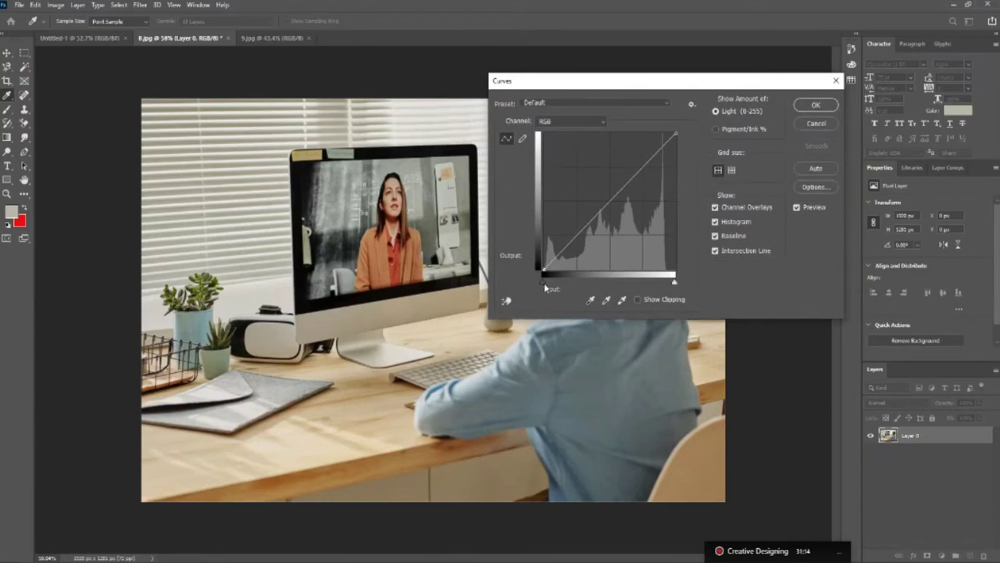
pyautogui.moveTo(542, 276)
pyautogui.mouseDown()
pyautogui.moveTo(590, 278)
pyautogui.moveTo(548, 270)
pyautogui.mouseUp()
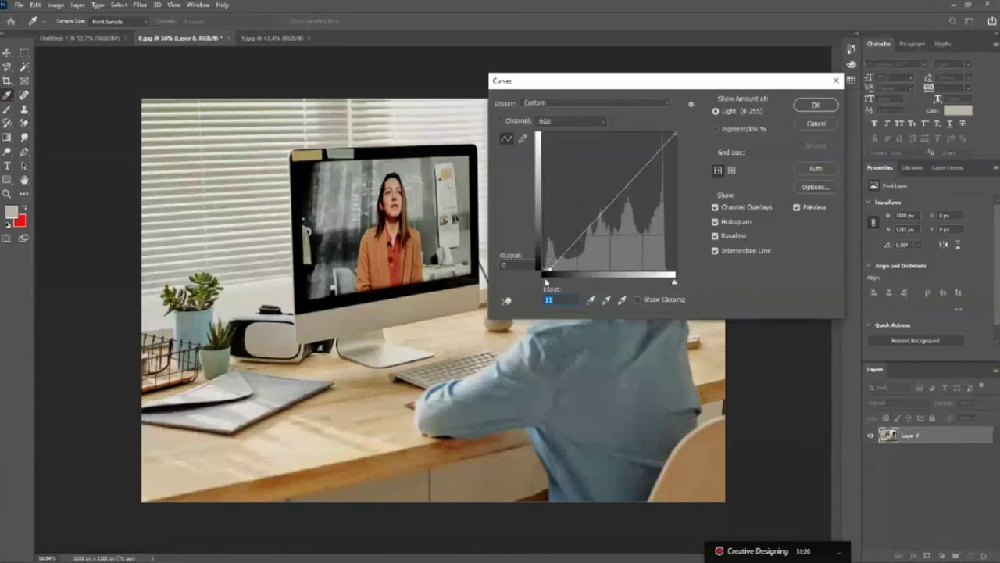
pyautogui.moveTo(548, 279)
pyautogui.mouseDown()
pyautogui.moveTo(538, 286)
pyautogui.moveTo(612, 285)
pyautogui.mouseUp()
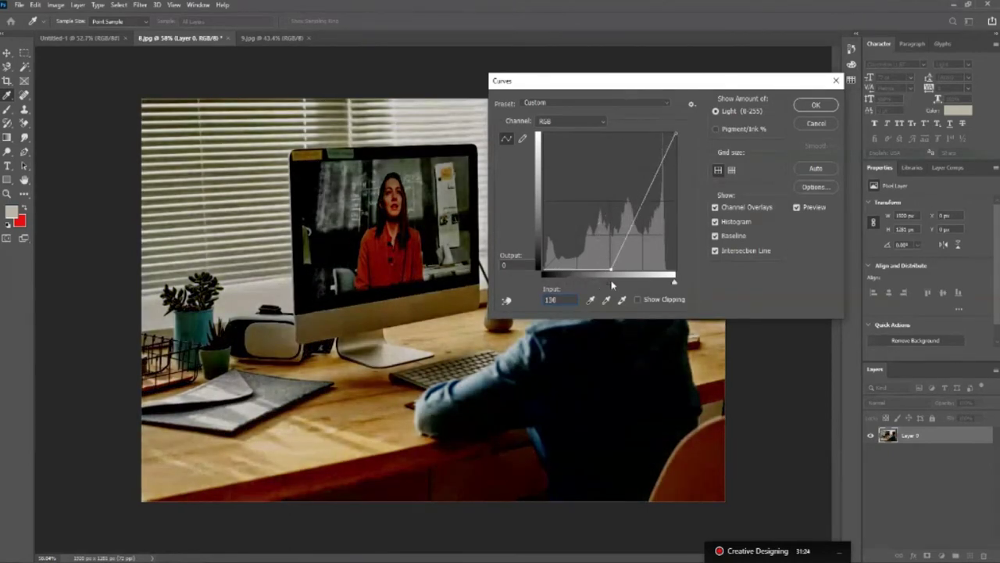
pyautogui.moveTo(612, 286); pyautogui.dragTo(573, 272)
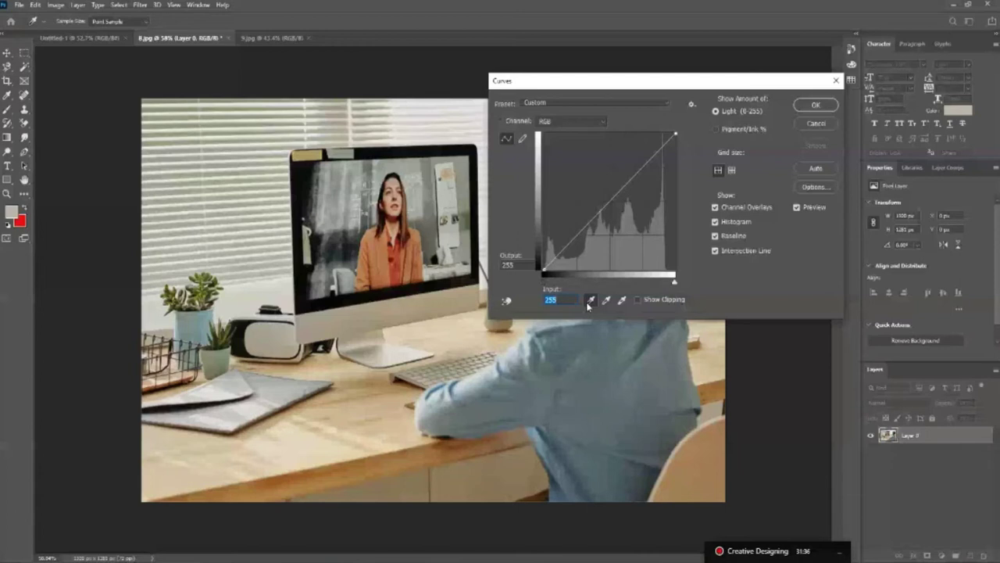
pyautogui.click(590, 300)
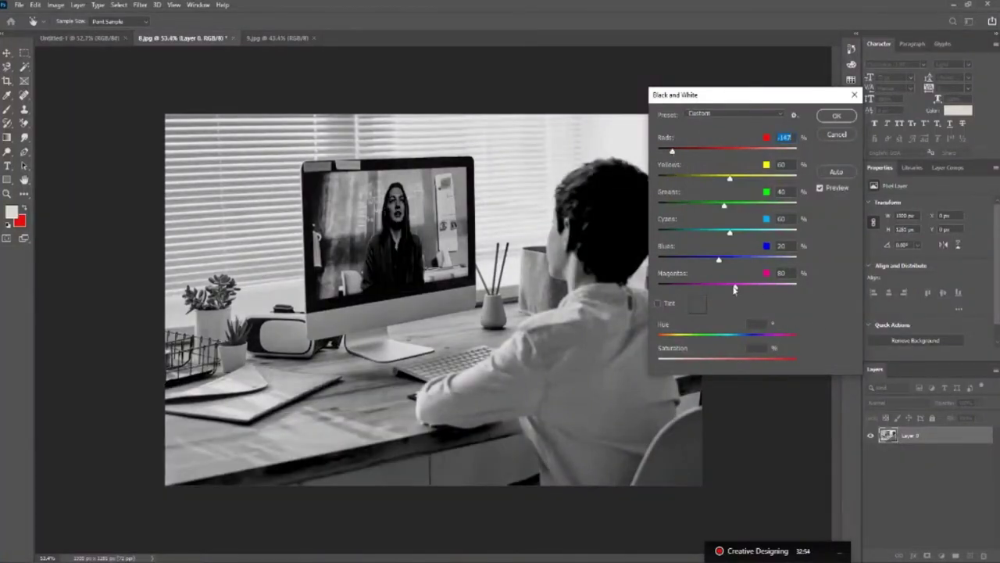
# Adjust the Black & White mix, setting Reds to -123 and Greens to 23
pyautogui.moveTo(672, 150); pyautogui.dragTo(680, 150)
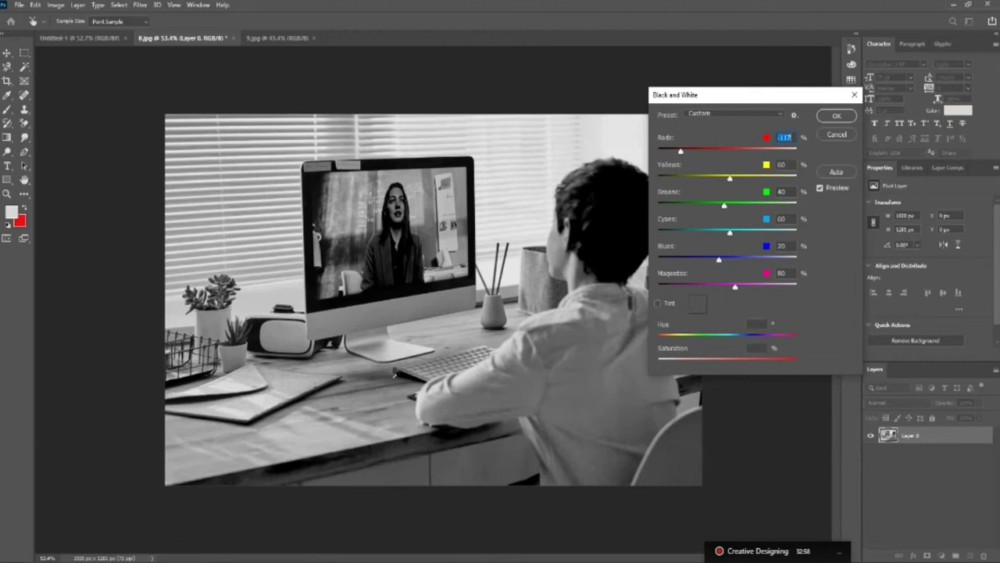
pyautogui.moveTo(682, 143); pyautogui.dragTo(685, 158)
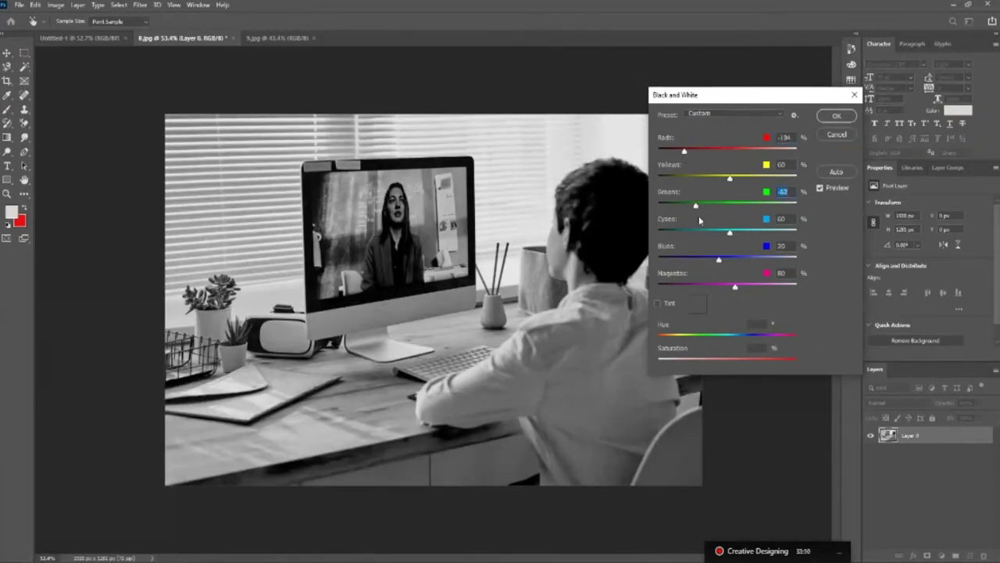
pyautogui.moveTo(724, 205); pyautogui.dragTo(719, 204)
# Discard Black & White and start a Photo Filter with stronger warming density
pyautogui.click(833, 132)
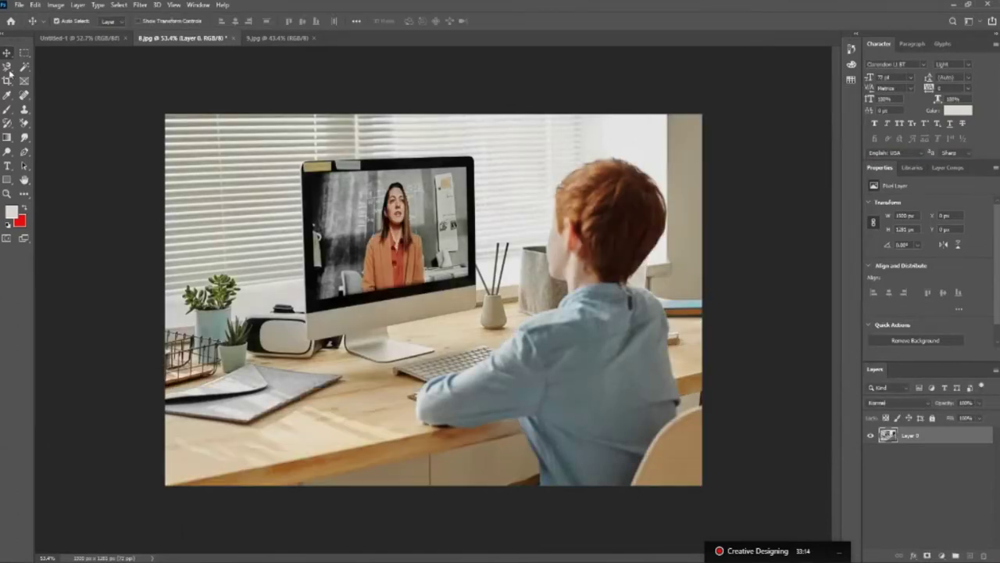
pyautogui.click(56, 5)
pyautogui.moveTo(72, 33)
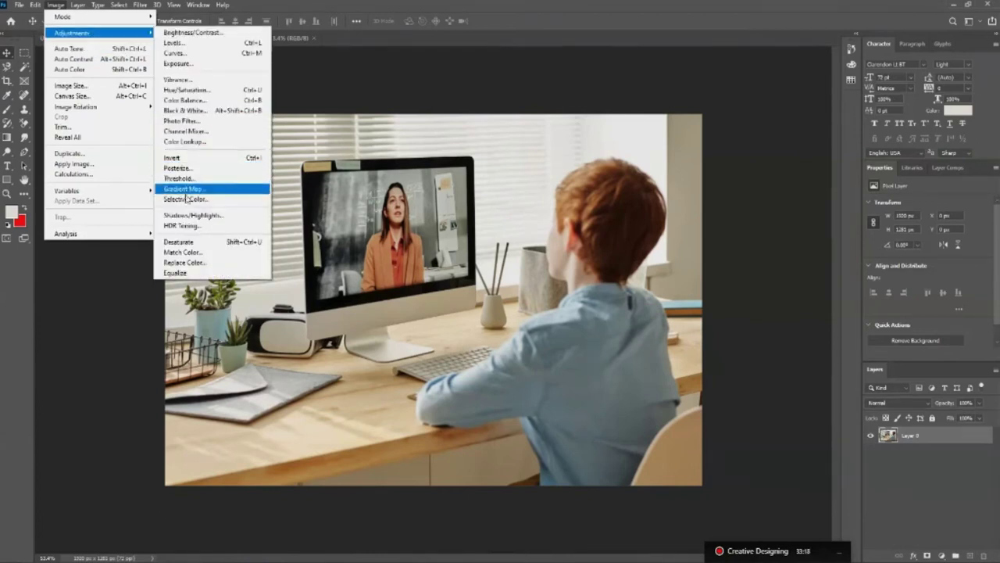
pyautogui.click(221, 121)
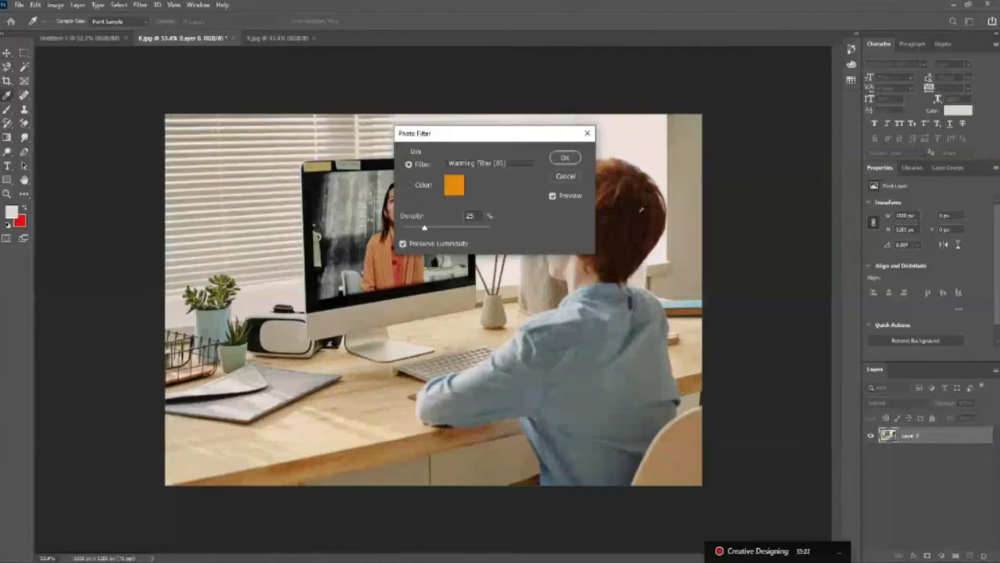
pyautogui.moveTo(518, 136); pyautogui.dragTo(725, 126)
pyautogui.moveTo(631, 218); pyautogui.dragTo(656, 218)
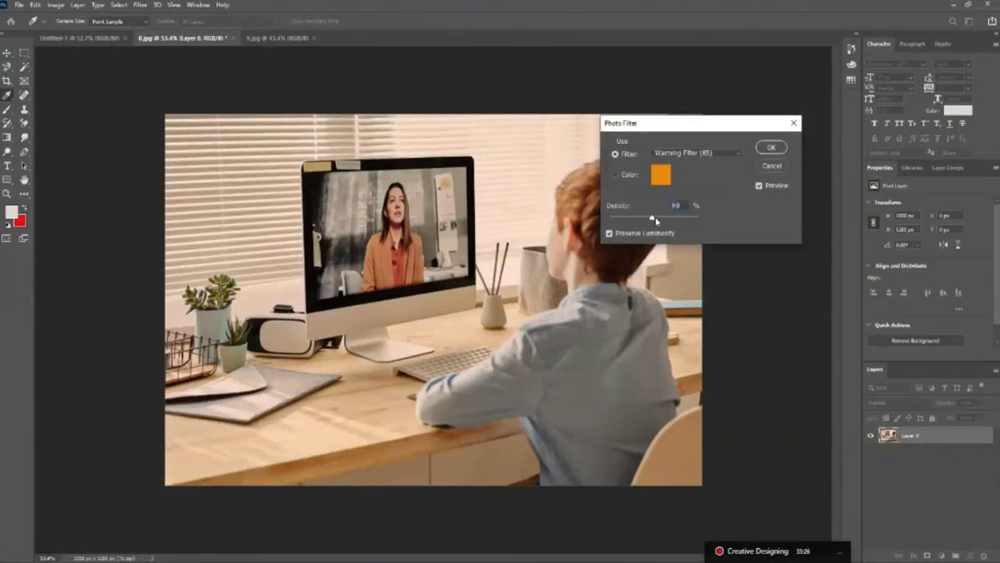
# Try a custom 00e4ff photo filter colour, then return to preset filters
pyautogui.click(660, 178)
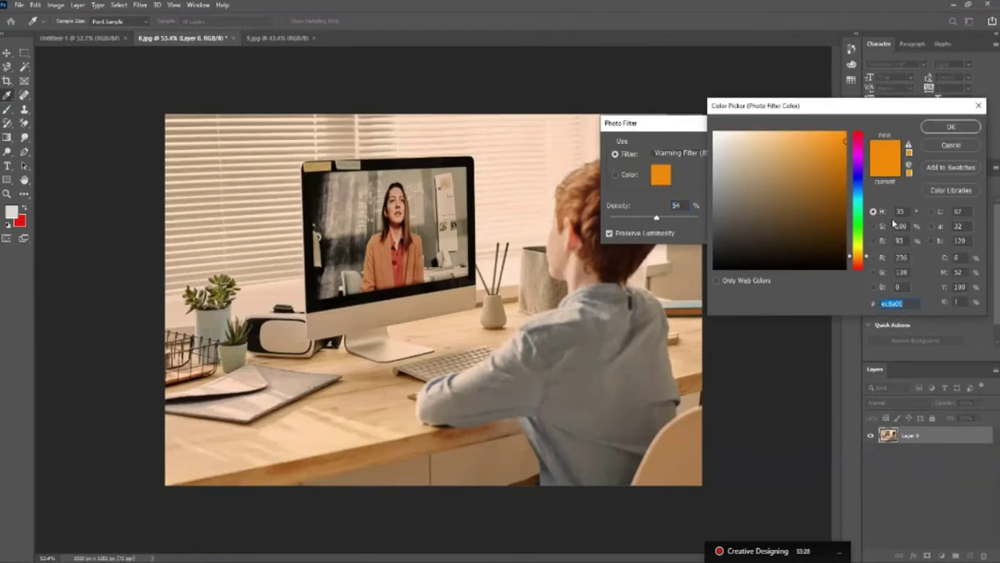
pyautogui.write('00e4ff')
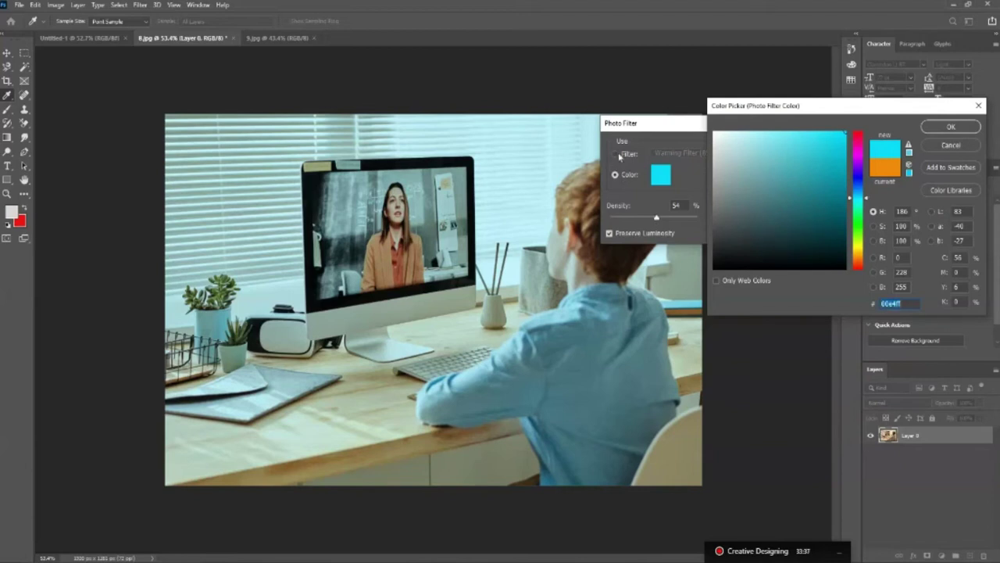
pyautogui.click(687, 153)
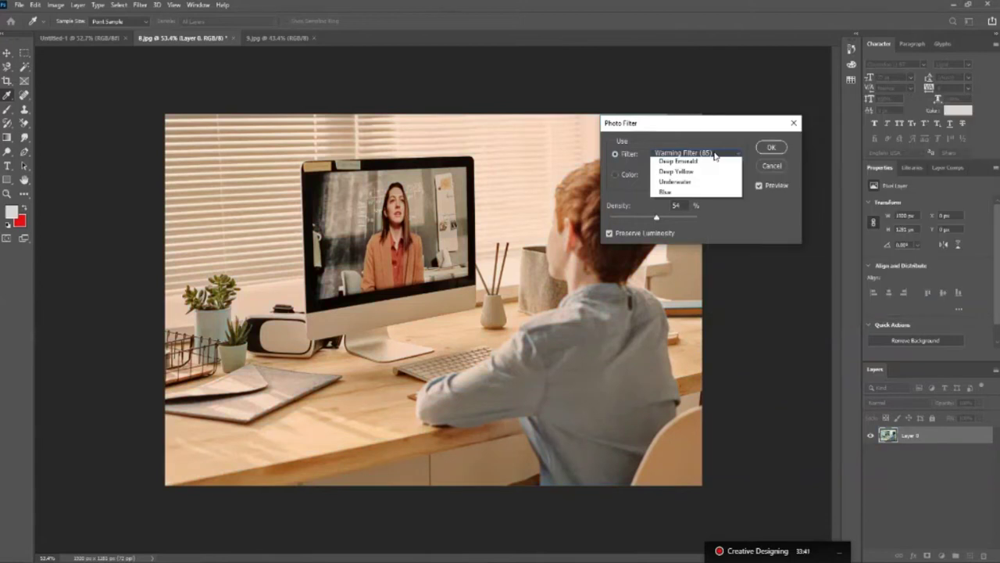
pyautogui.click(707, 163)
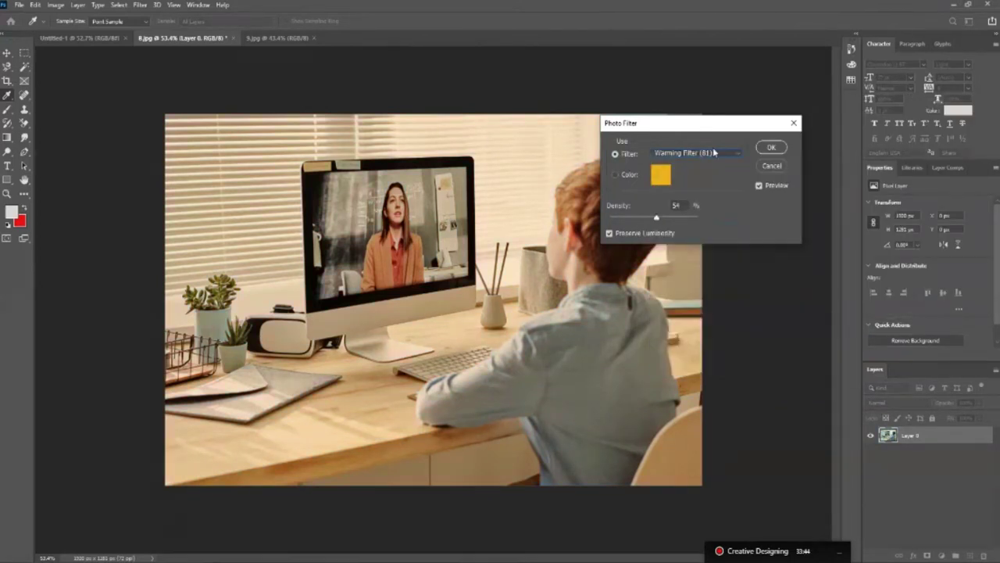
# Preview the Yellow, Violet, Deep Red, Deep Emerald and Blue filters, then pick a custom tint
pyautogui.click(714, 153)
pyautogui.click(668, 246)
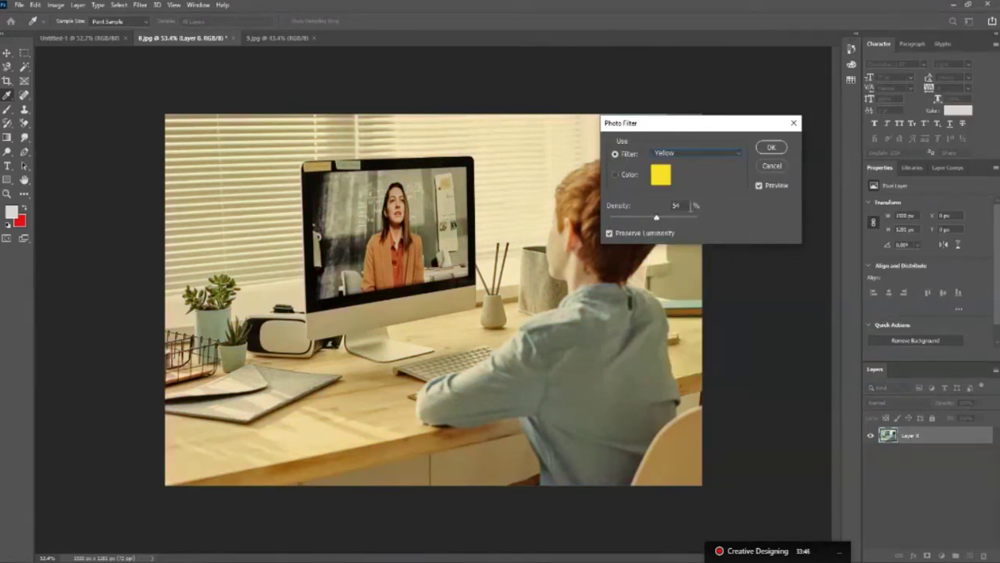
pyautogui.click(687, 153)
pyautogui.click(663, 288)
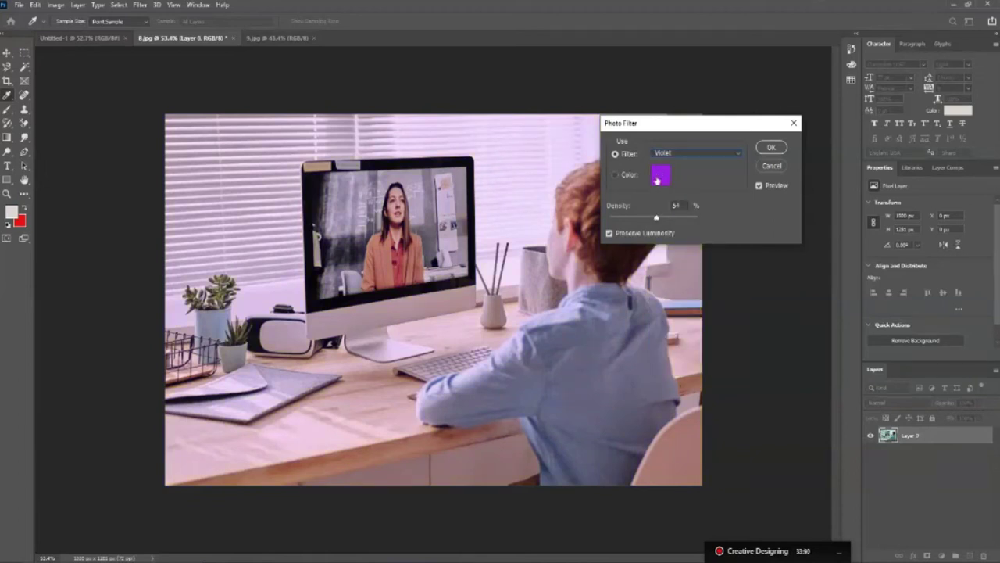
pyautogui.click(688, 153)
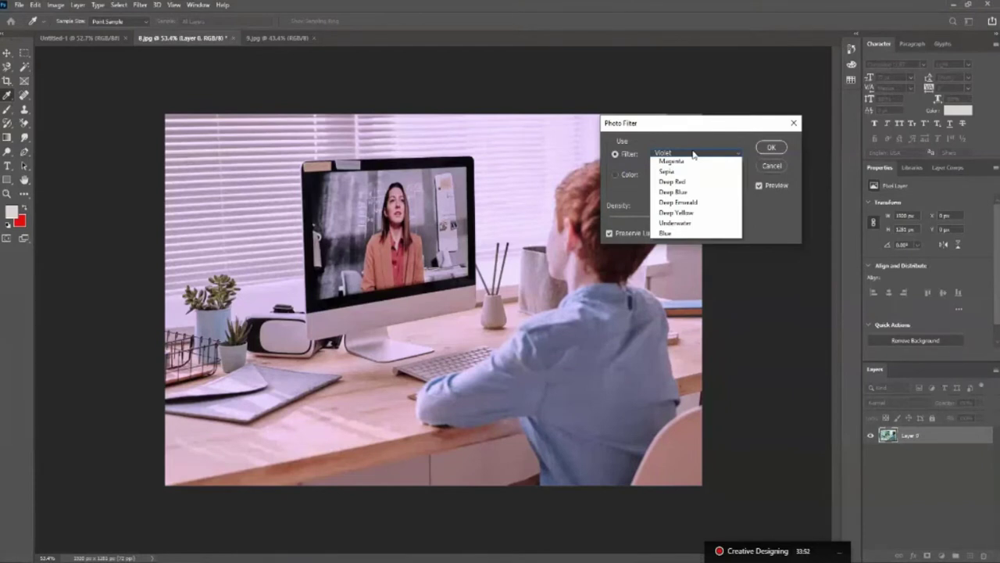
pyautogui.click(672, 319)
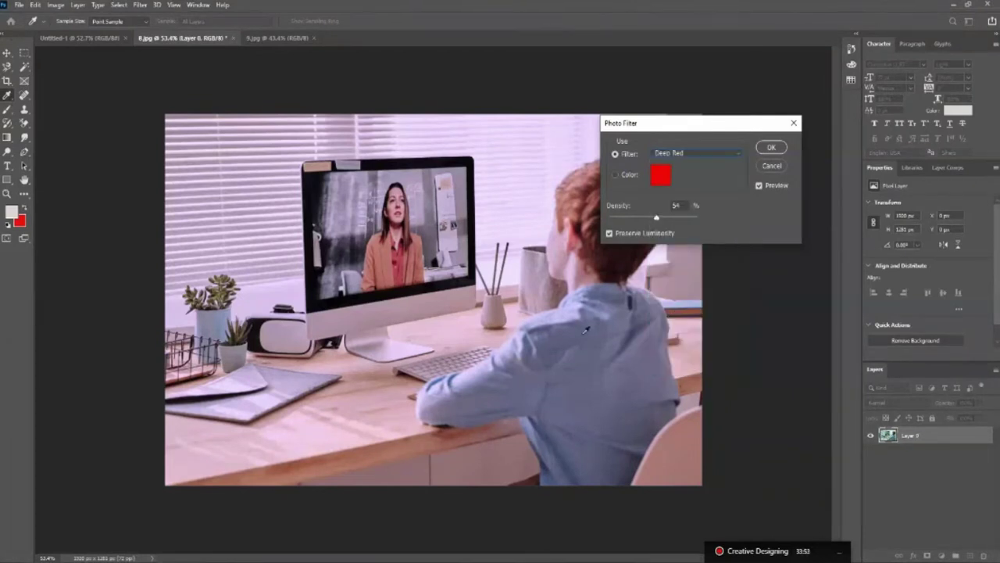
pyautogui.click(699, 155)
pyautogui.click(677, 337)
pyautogui.click(705, 155)
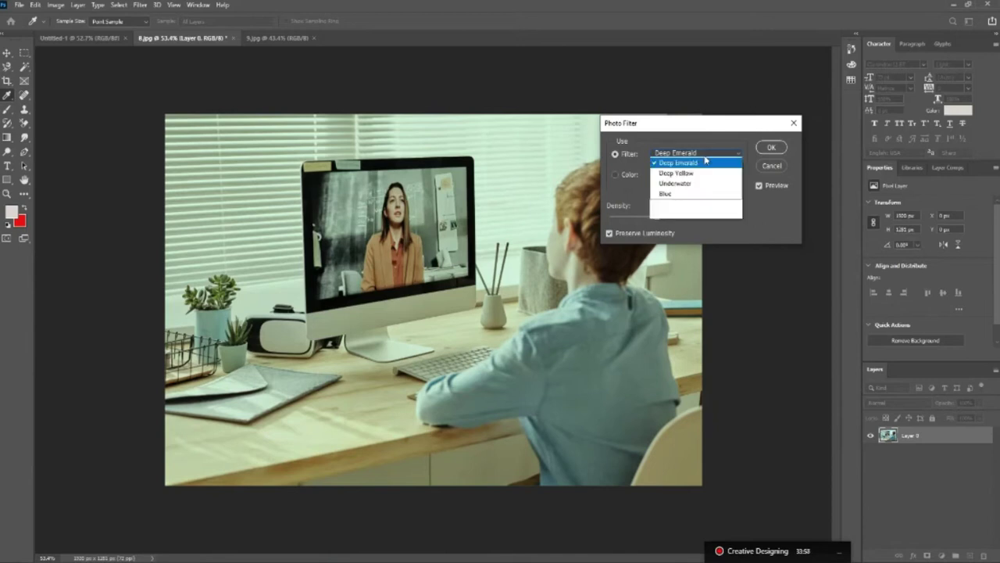
pyautogui.click(677, 369)
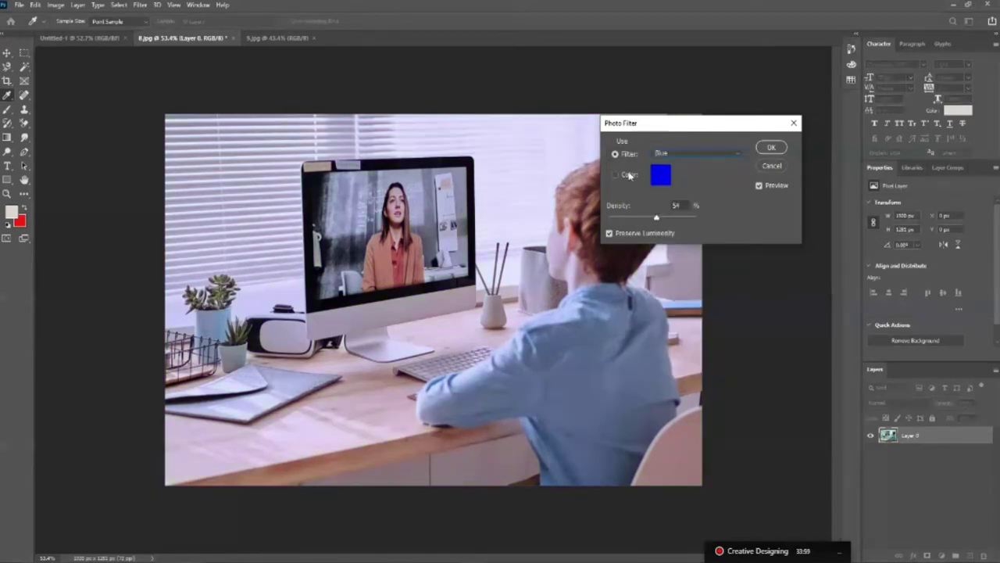
pyautogui.click(630, 176)
pyautogui.click(661, 175)
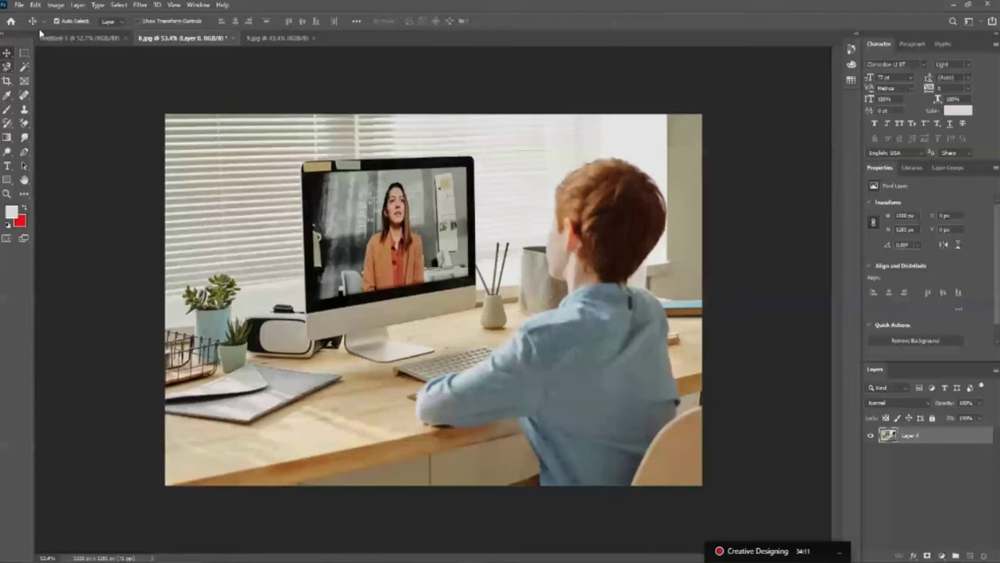
pyautogui.click(55, 5)
pyautogui.moveTo(98, 33)
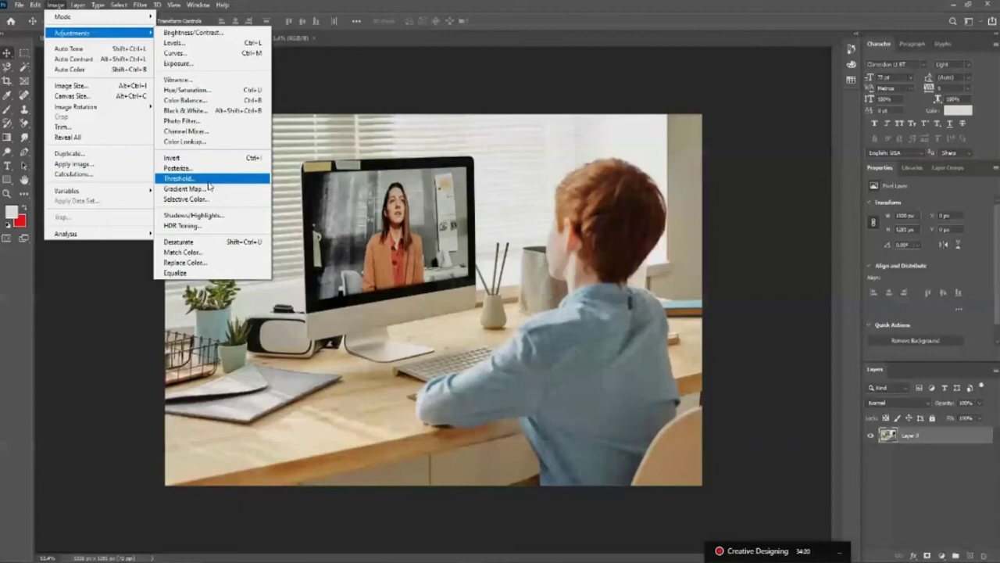
pyautogui.click(210, 187)
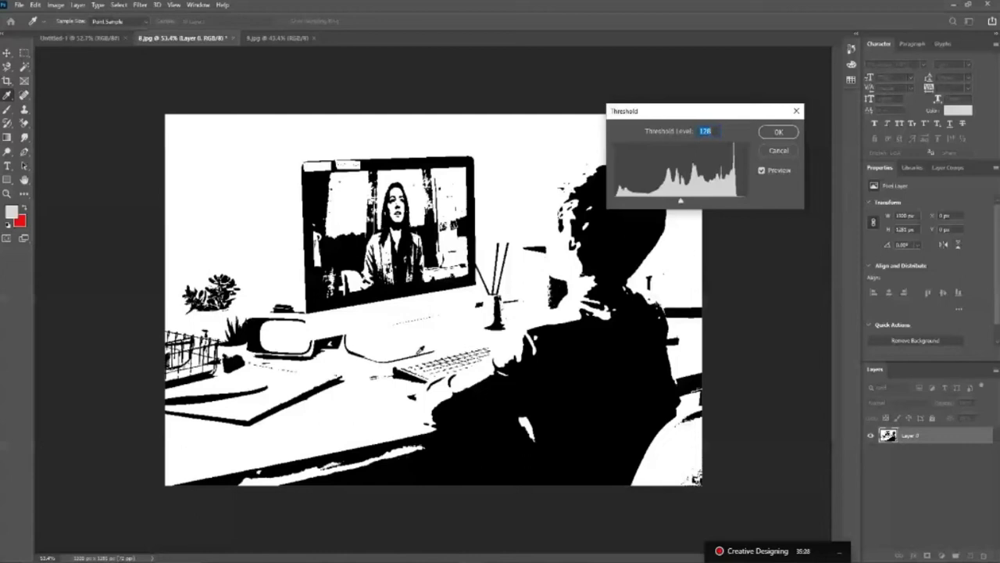
pyautogui.moveTo(680, 200); pyautogui.dragTo(733, 202)
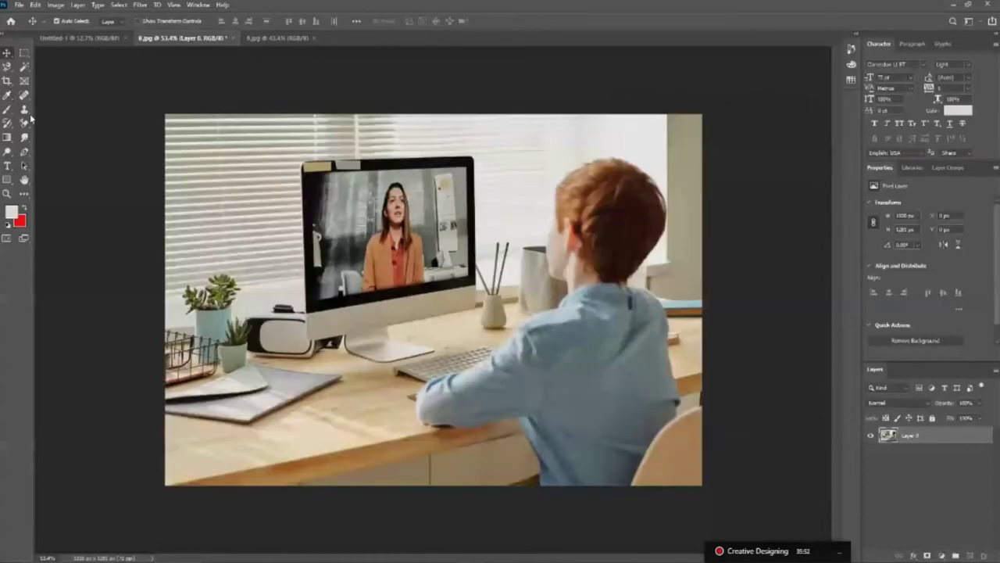
# Preview a Posterize adjustment at 108 levels, then at 9 levels
pyautogui.click(56, 4)
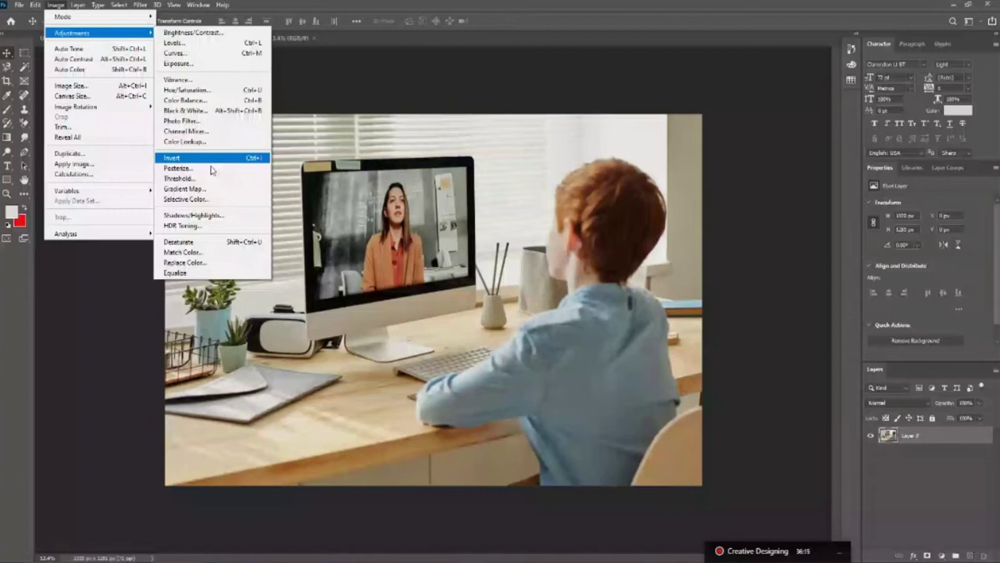
pyautogui.click(209, 168)
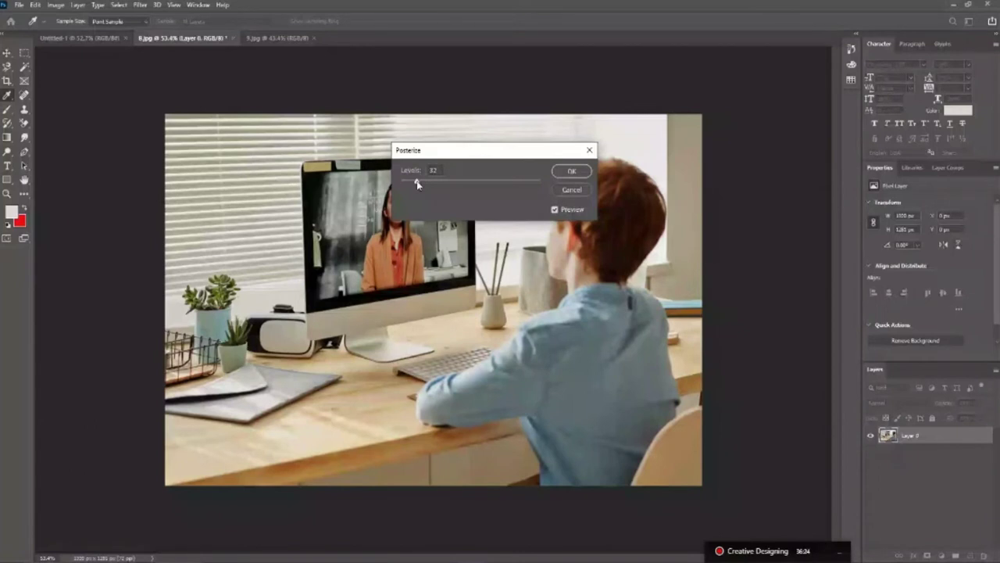
pyautogui.moveTo(417, 182); pyautogui.dragTo(460, 195)
pyautogui.moveTo(459, 195); pyautogui.dragTo(405, 194)
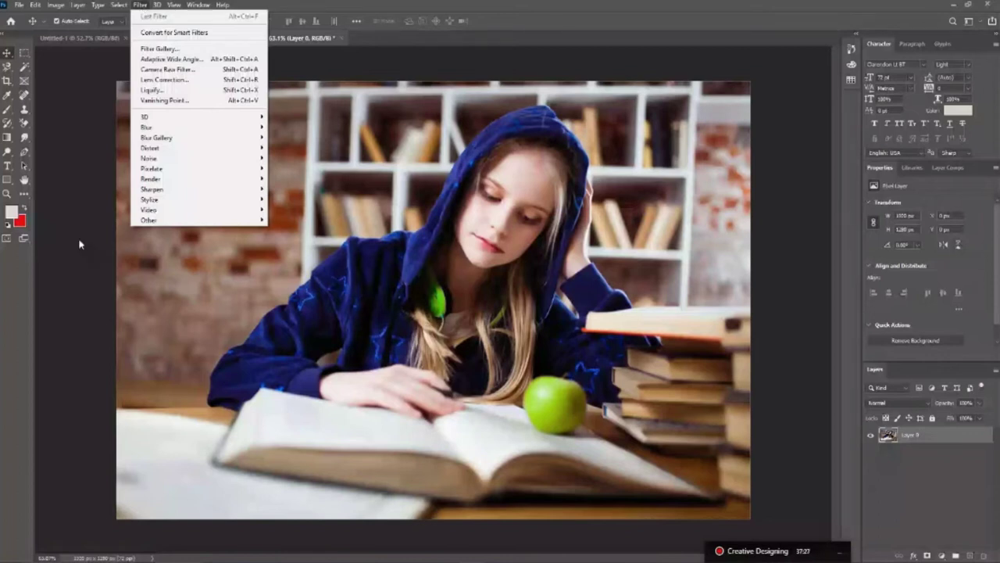
# Dismiss the filter list without applying anything and reopen the Filter menu
pyautogui.click(351, 231)
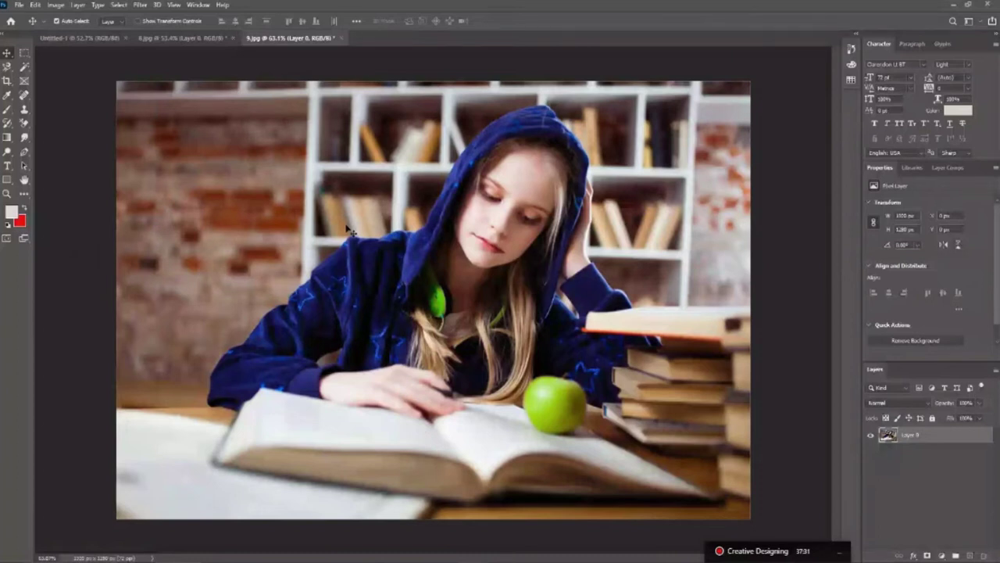
pyautogui.click(140, 5)
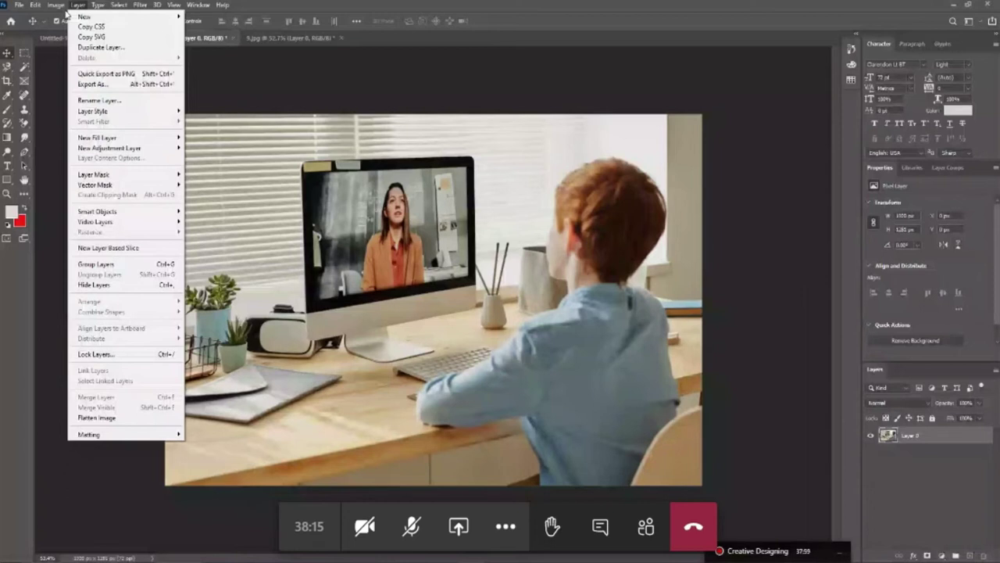
# Dismiss the Layer menu, zoom in slightly on the photo, then return to the Move tool
pyautogui.press('Escape')
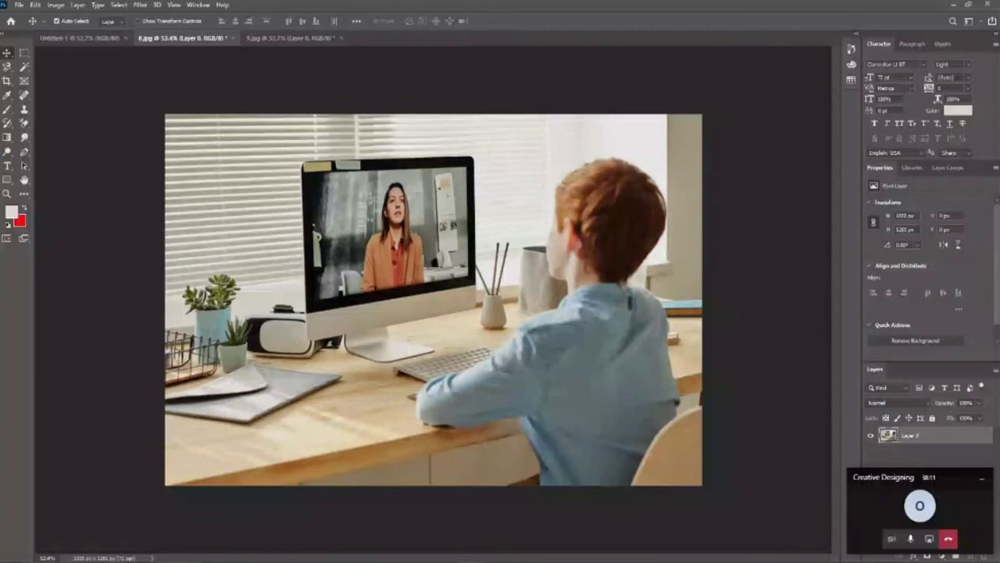
pyautogui.press('z')
pyautogui.click(500, 332)
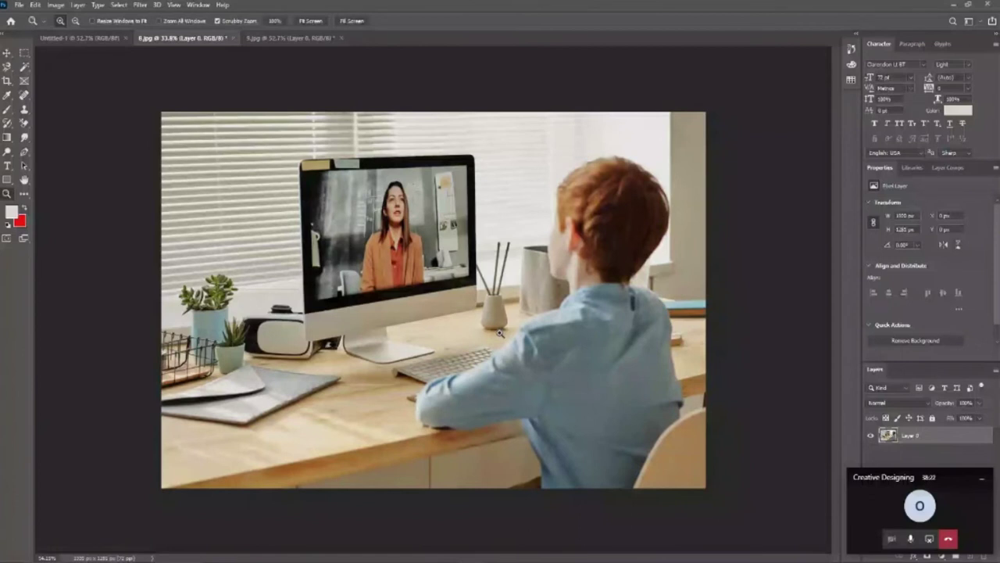
pyautogui.press('v')
pyautogui.click(132, 132)
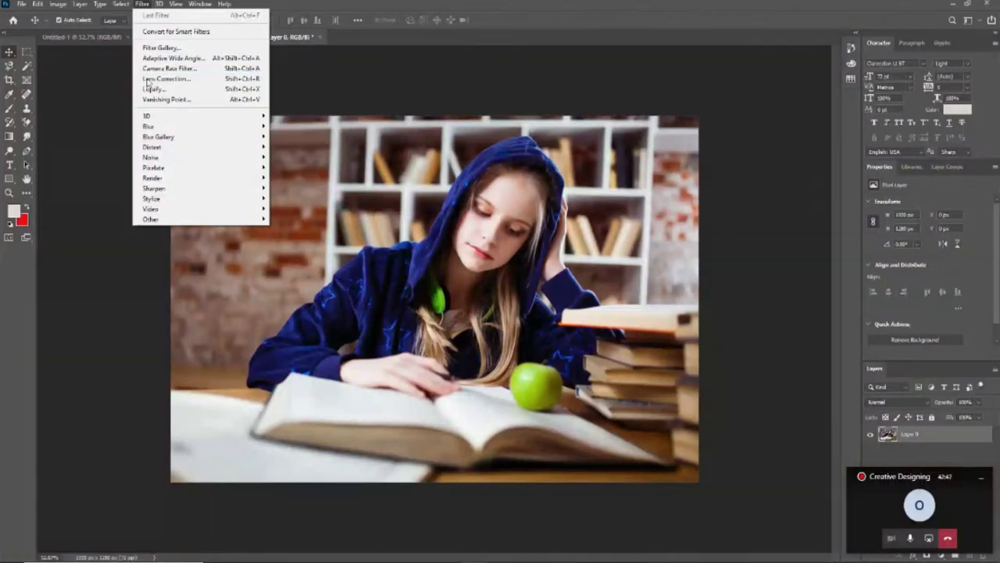
# Quick-select the girl's face, hair, hood and arm and copy her to Layer 1 with Ctrl+J
pyautogui.click(442, 284)
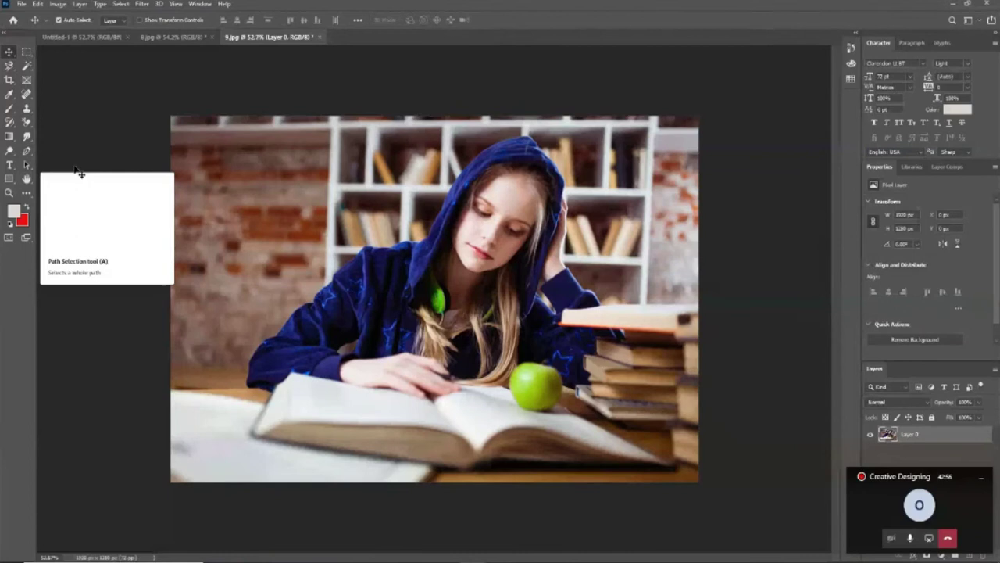
pyautogui.click(27, 66)
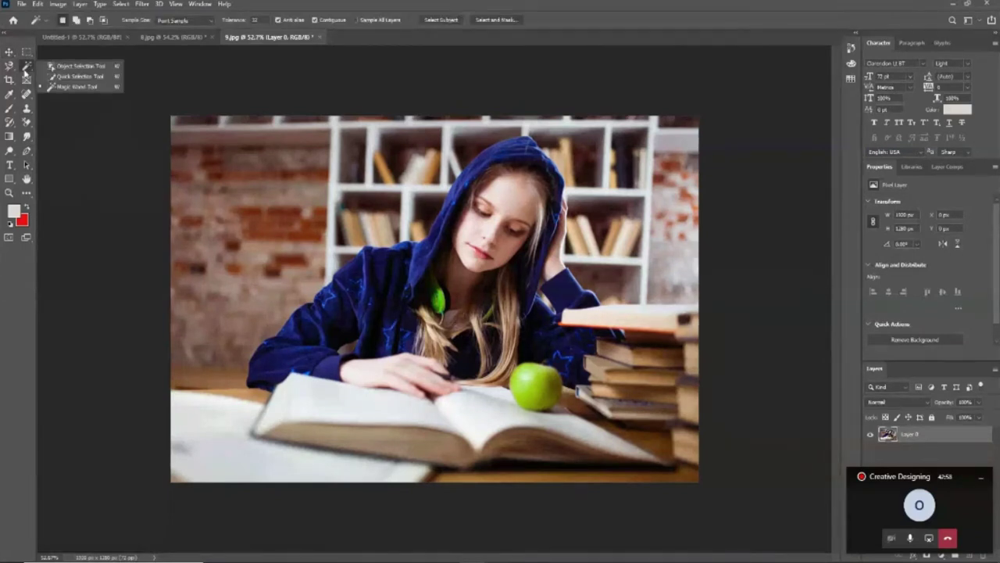
pyautogui.click(70, 77)
pyautogui.moveTo(467, 258)
pyautogui.mouseDown()
pyautogui.moveTo(369, 359)
pyautogui.moveTo(285, 381)
pyautogui.mouseUp()
pyautogui.moveTo(476, 246); pyautogui.dragTo(562, 311)
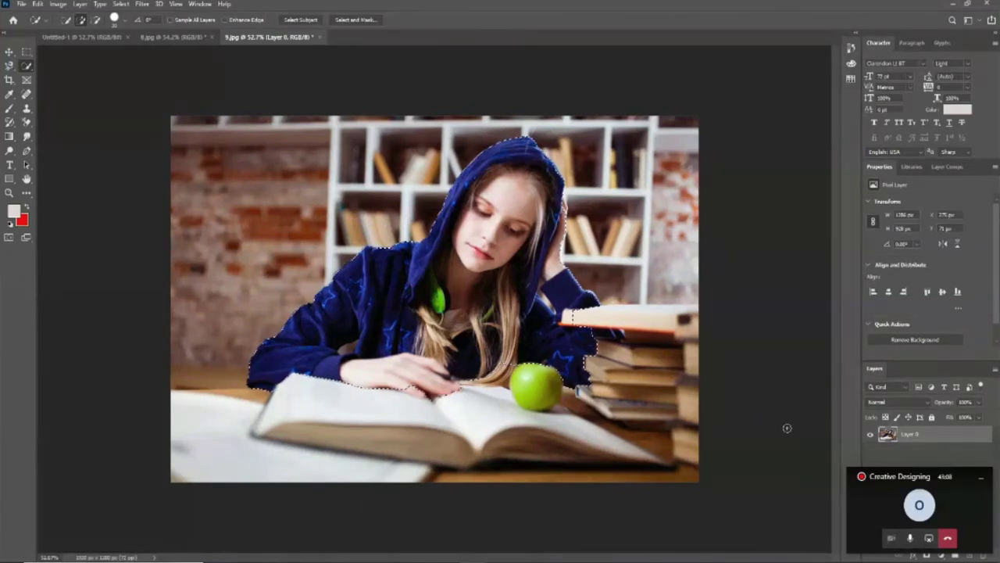
pyautogui.hotkey('ctrl', 'j')
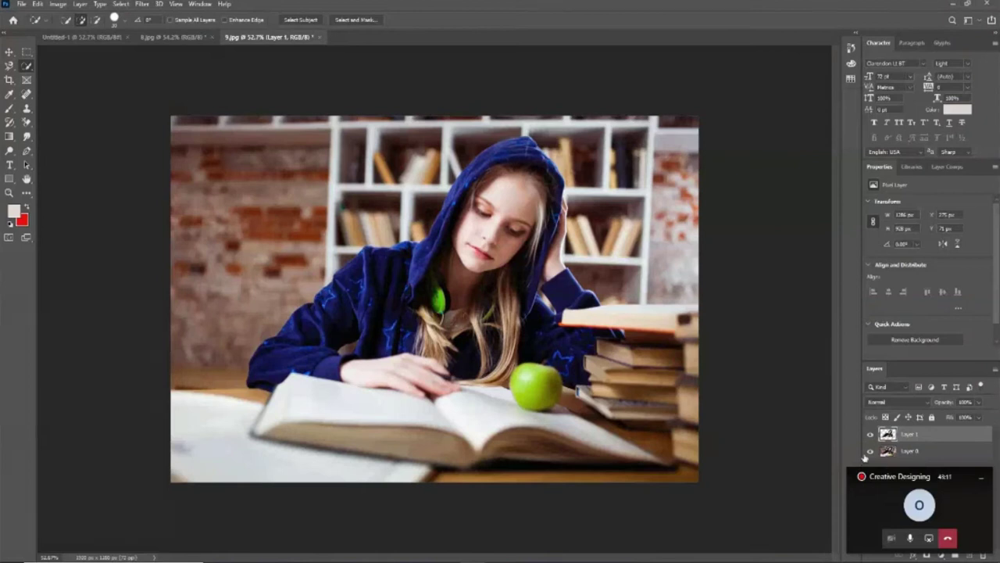
# Check the cut-out by toggling Layer 0's visibility, then undo a trial move of the girl
pyautogui.click(871, 451)
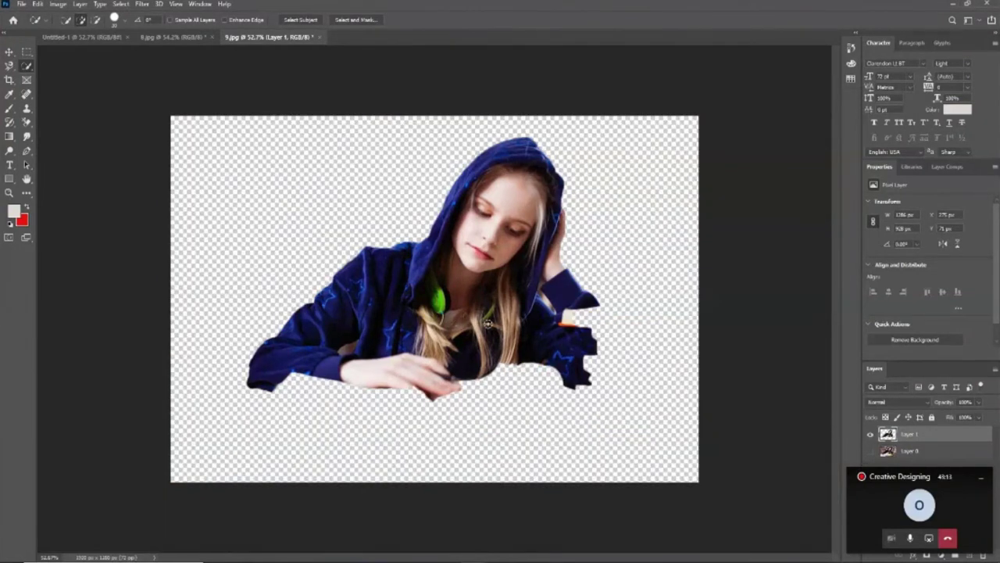
pyautogui.press('v')
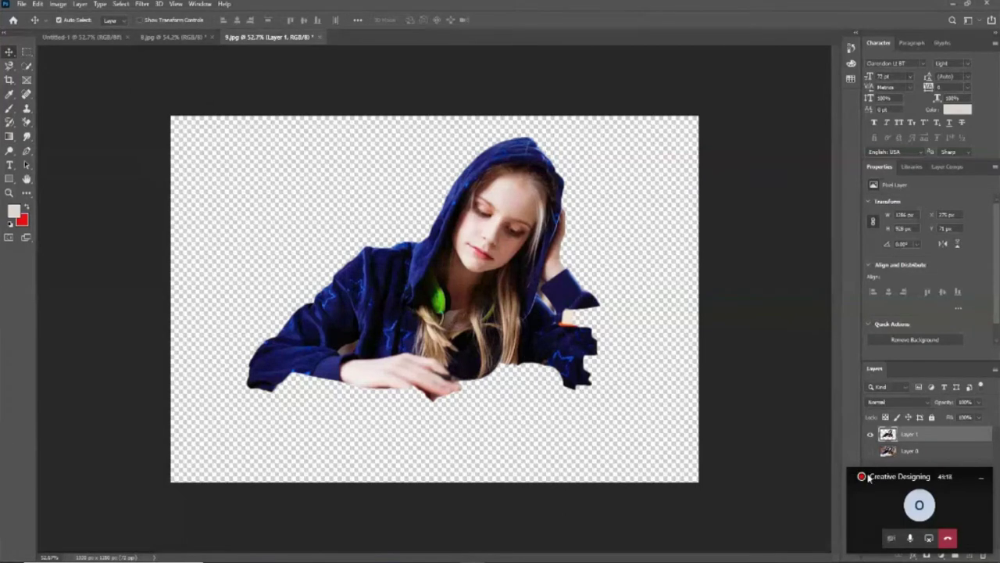
pyautogui.click(871, 451)
pyautogui.moveTo(521, 300); pyautogui.dragTo(380, 284)
pyautogui.hotkey('ctrl', 'z')
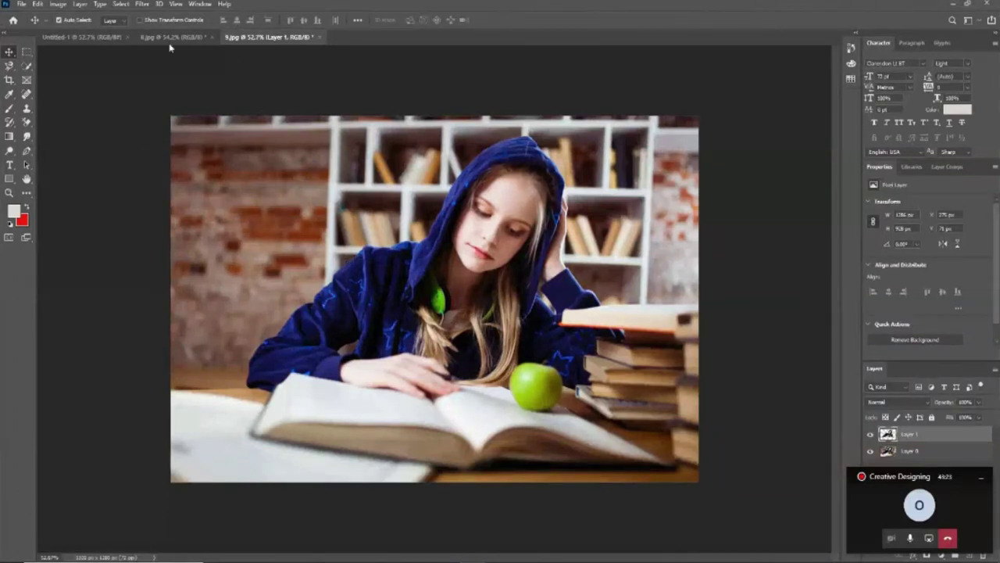
pyautogui.click(143, 5)
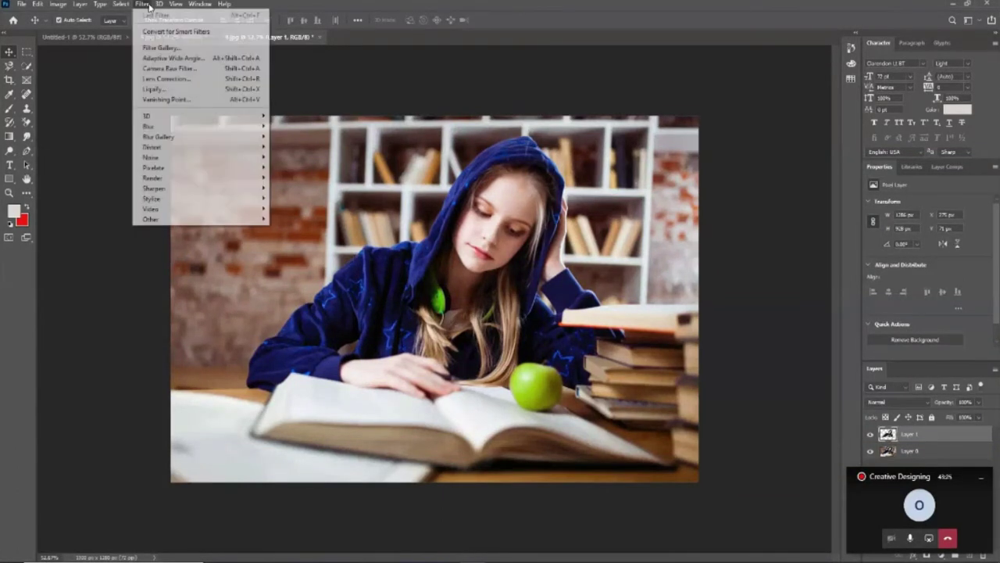
# Open Liquify on the cut-out girl and zoom its preview to 100%
pyautogui.click(166, 92)
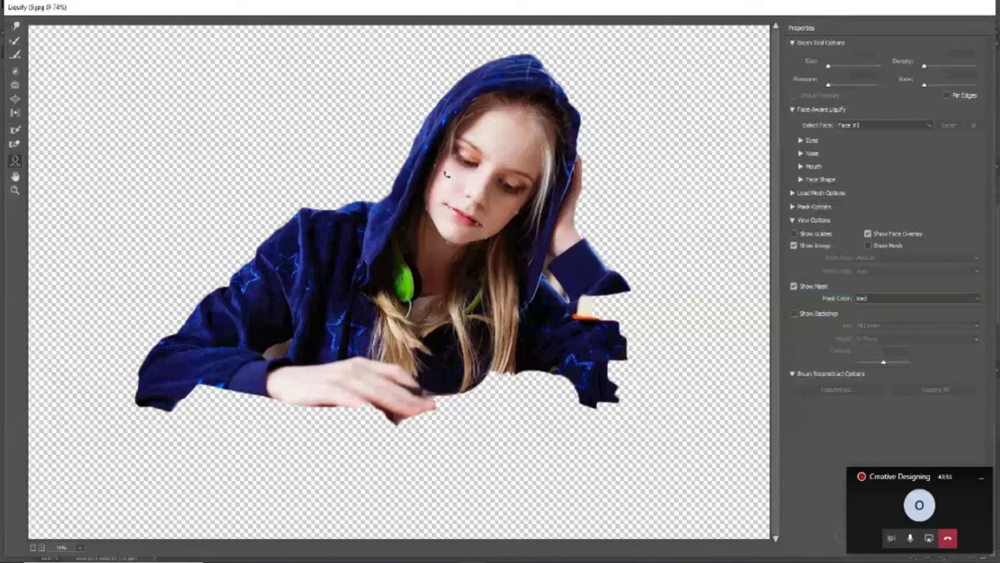
pyautogui.moveTo(451, 166)
pyautogui.hotkey('ctrl', '+')
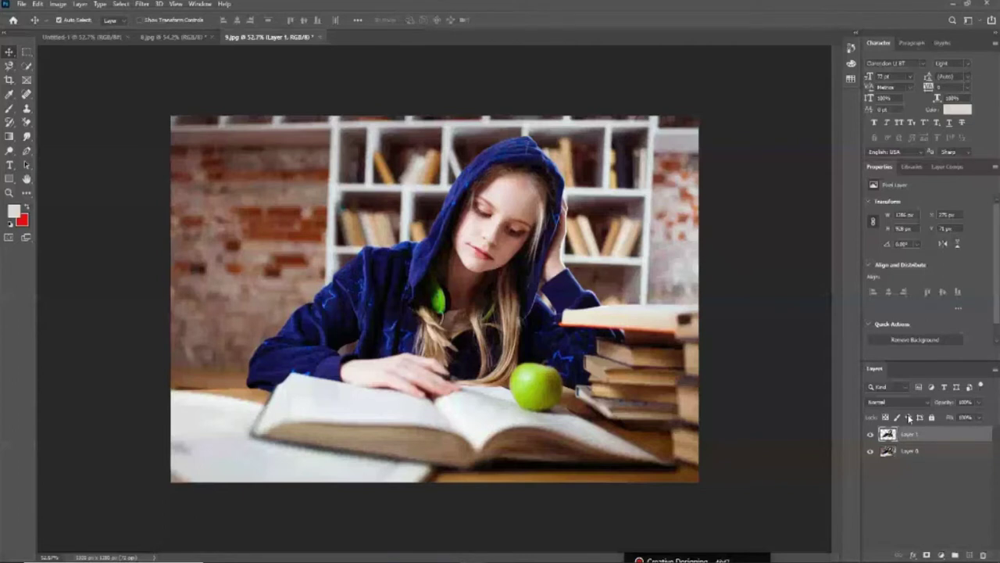
# Hide Layer 1, select Layer 0 and open Liquify on the original photo
pyautogui.click(871, 434)
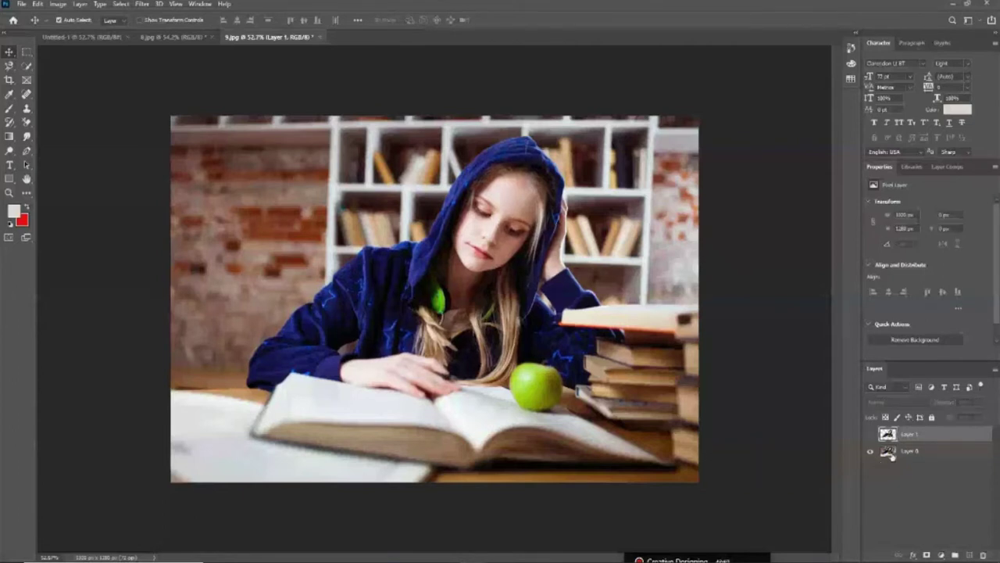
pyautogui.click(891, 453)
pyautogui.click(142, 4)
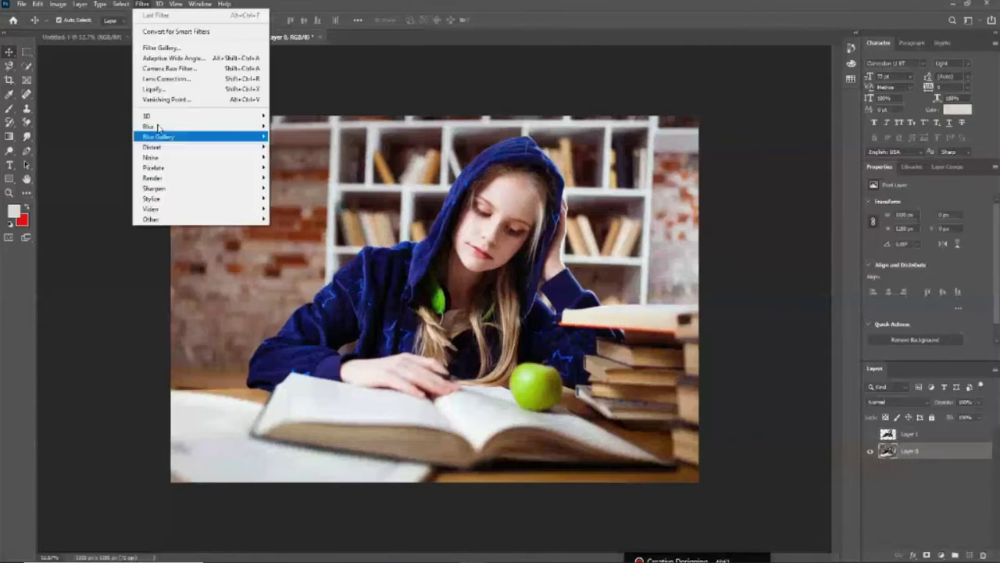
pyautogui.click(154, 89)
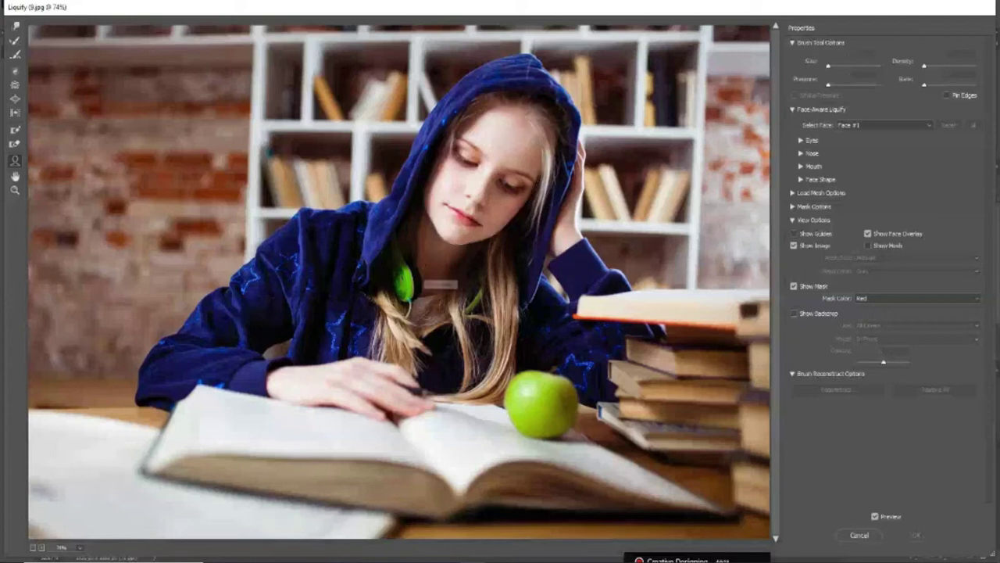
# Set Face-Aware Chin Height to -100 and scroll up toward the eye controls
pyautogui.moveTo(440, 283); pyautogui.dragTo(440, 258)
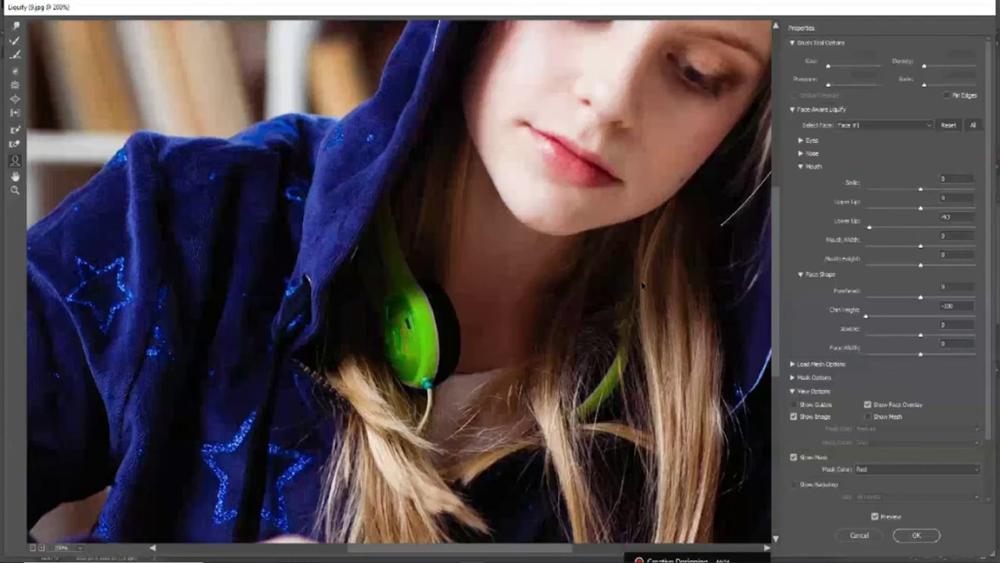
pyautogui.scroll(5, 475, 273)
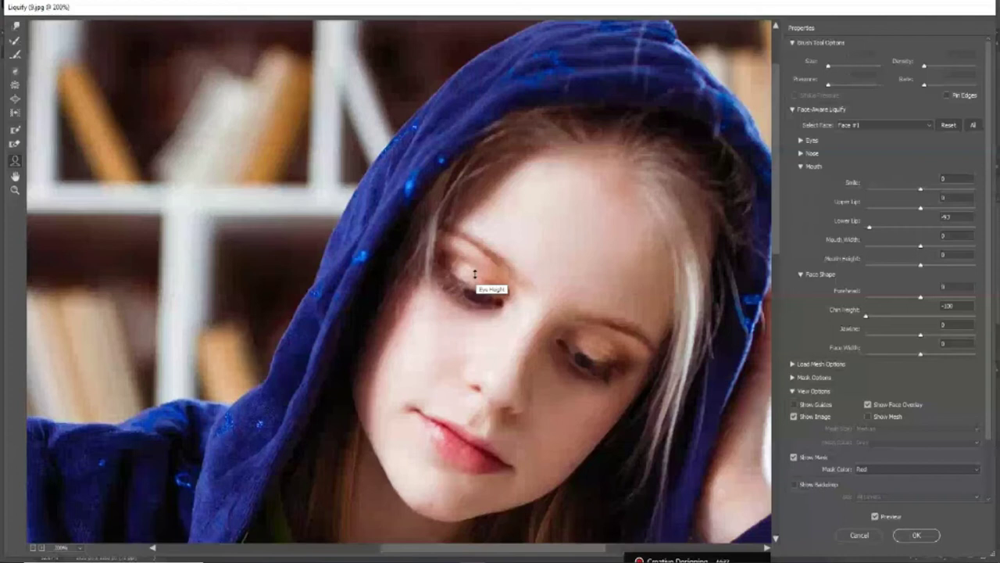
# Make both eyes taller and enlarge the right eye in Face-Aware Liquify
pyautogui.moveTo(474, 272); pyautogui.dragTo(474, 271)
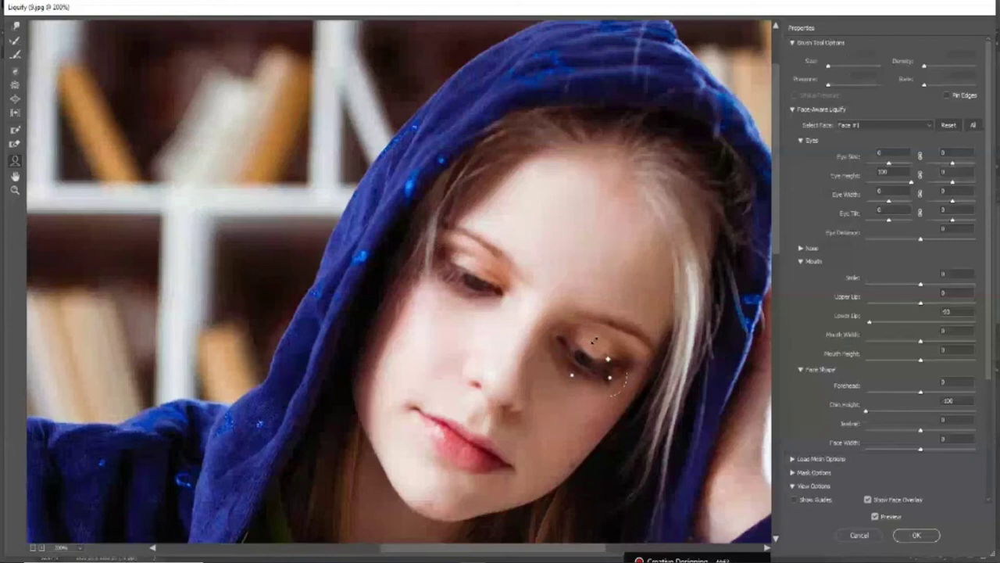
pyautogui.moveTo(594, 340); pyautogui.dragTo(623, 341)
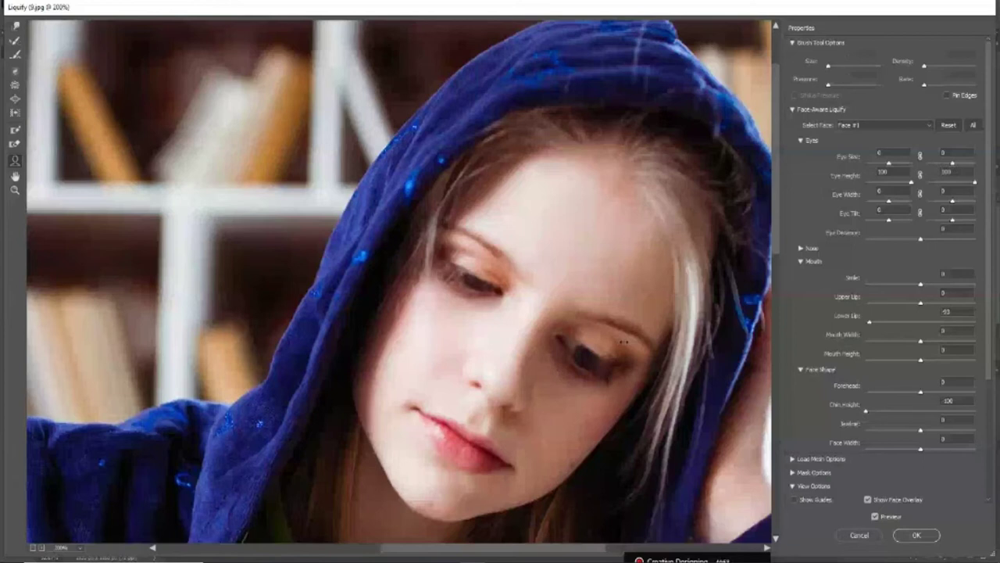
pyautogui.scroll(-1, 623, 342)
pyautogui.moveTo(623, 342)
pyautogui.mouseDown()
pyautogui.moveTo(572, 303)
pyautogui.moveTo(588, 322)
pyautogui.mouseUp()
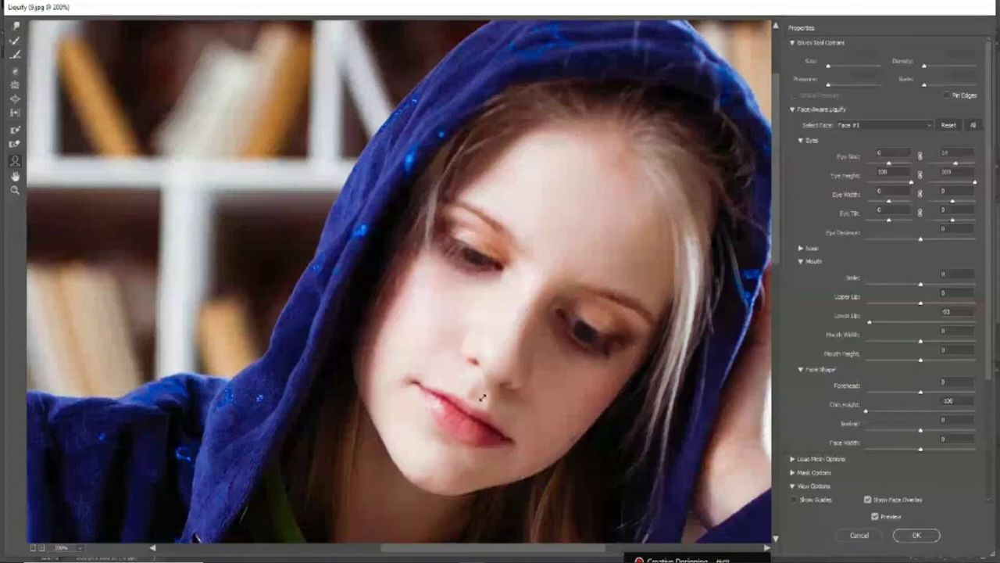
pyautogui.moveTo(501, 367)
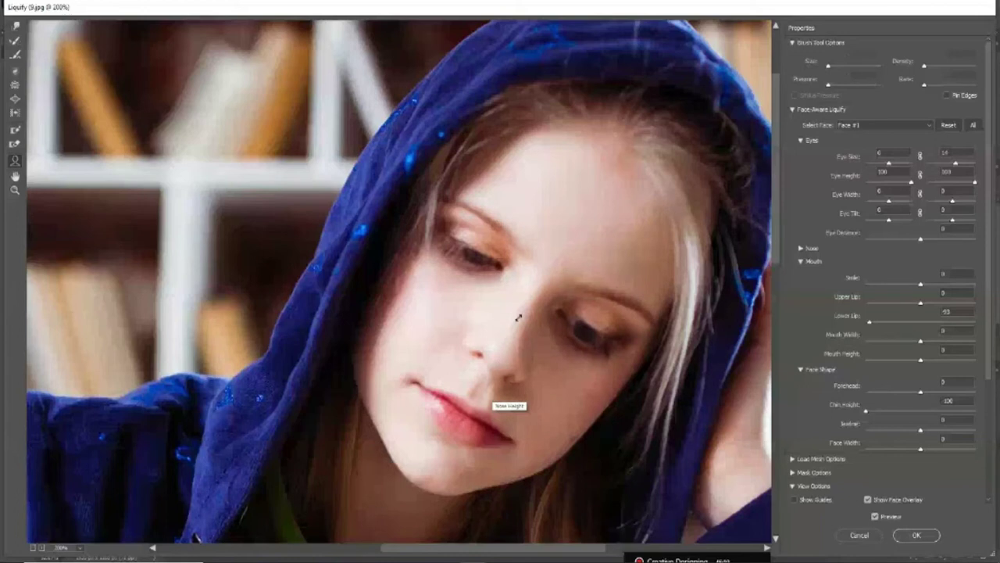
# Raise Nose Height to 100 and adjust the lower lip's thickness
pyautogui.moveTo(503, 333); pyautogui.dragTo(543, 198)
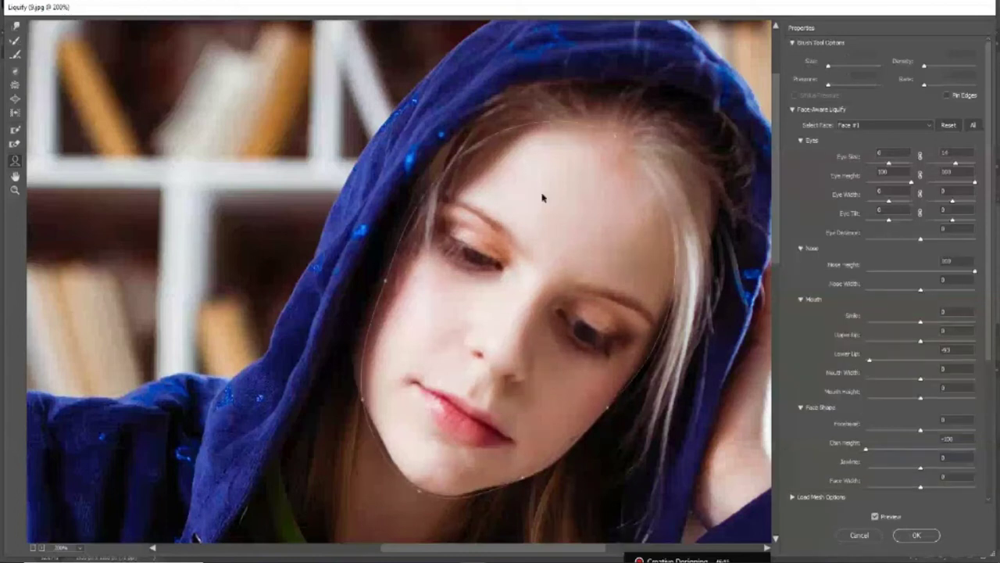
pyautogui.scroll(-5, 543, 197)
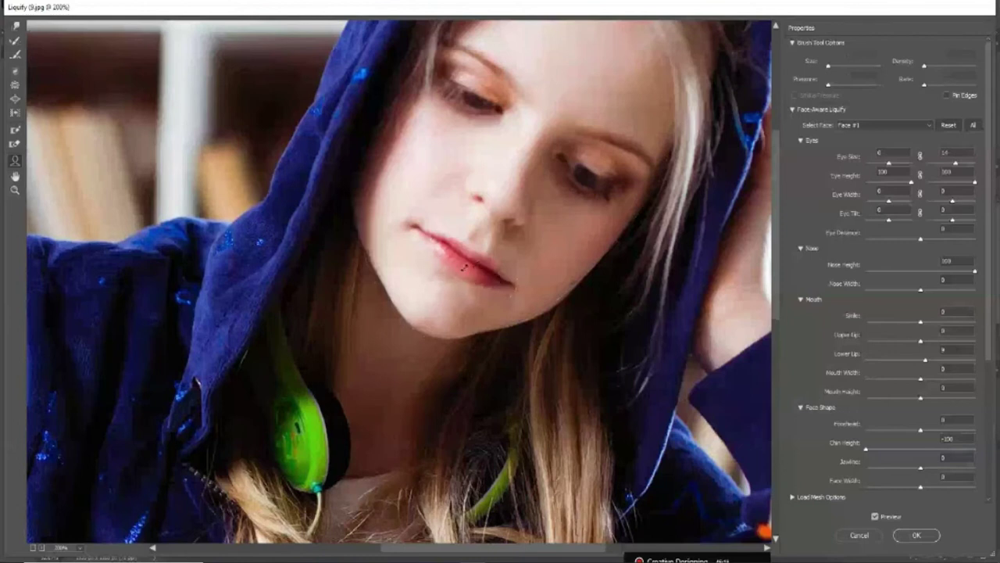
pyautogui.moveTo(430, 321); pyautogui.dragTo(495, 245)
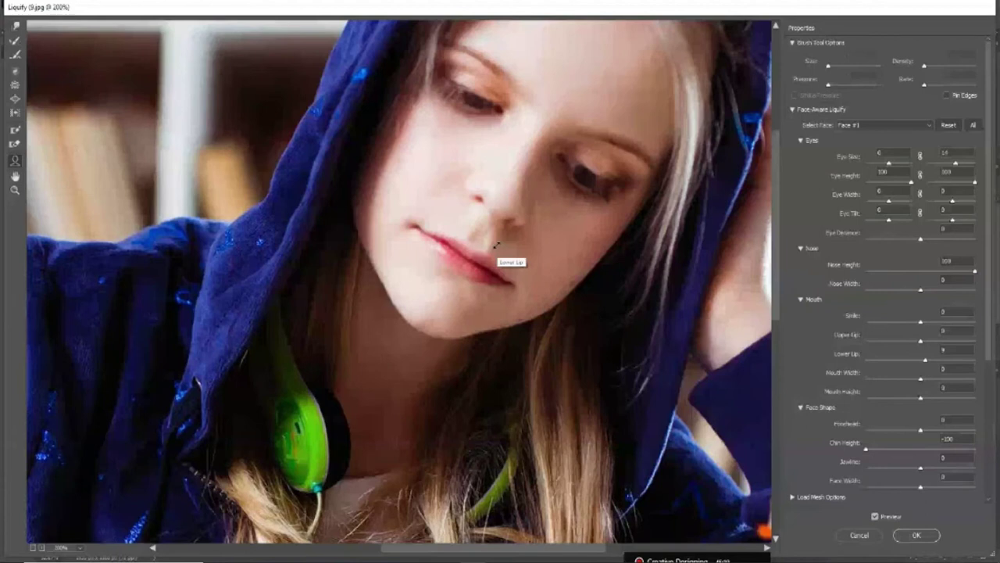
pyautogui.moveTo(495, 245); pyautogui.dragTo(398, 346)
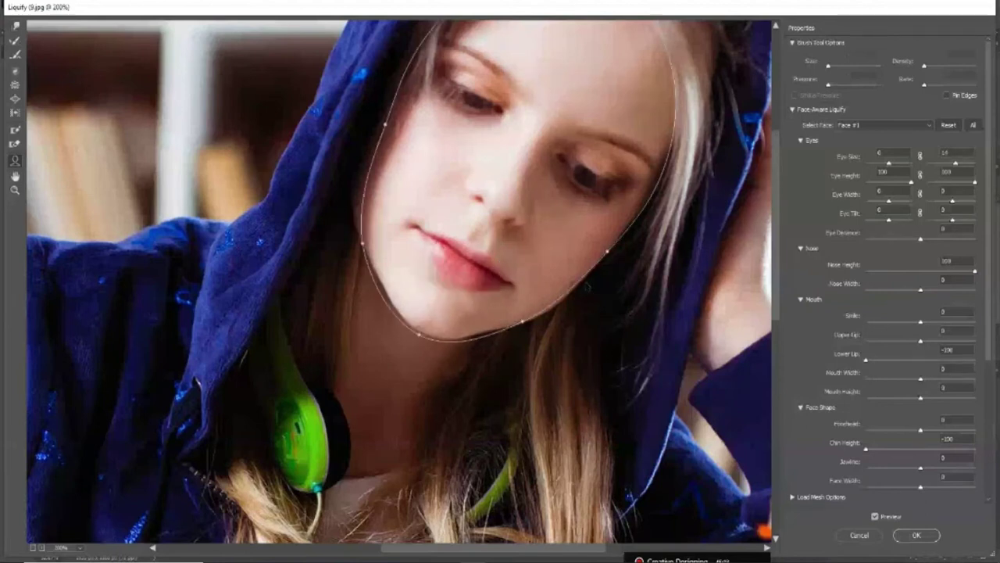
# Scroll through the Face-Aware settings and drag the left Eye Size up to 100
pyautogui.scroll(-5, 588, 287)
pyautogui.scroll(3, 587, 287)
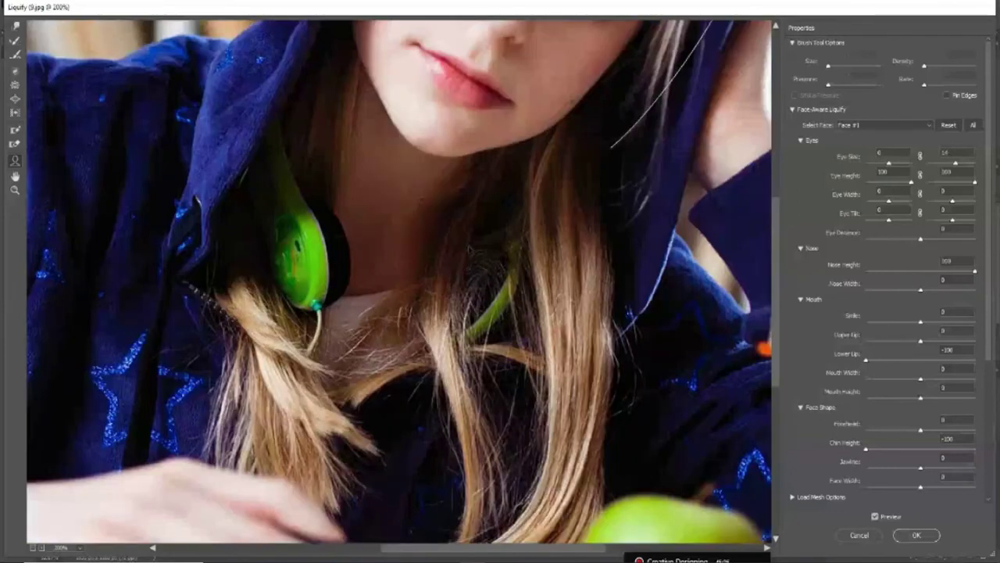
pyautogui.scroll(4, 399, 281)
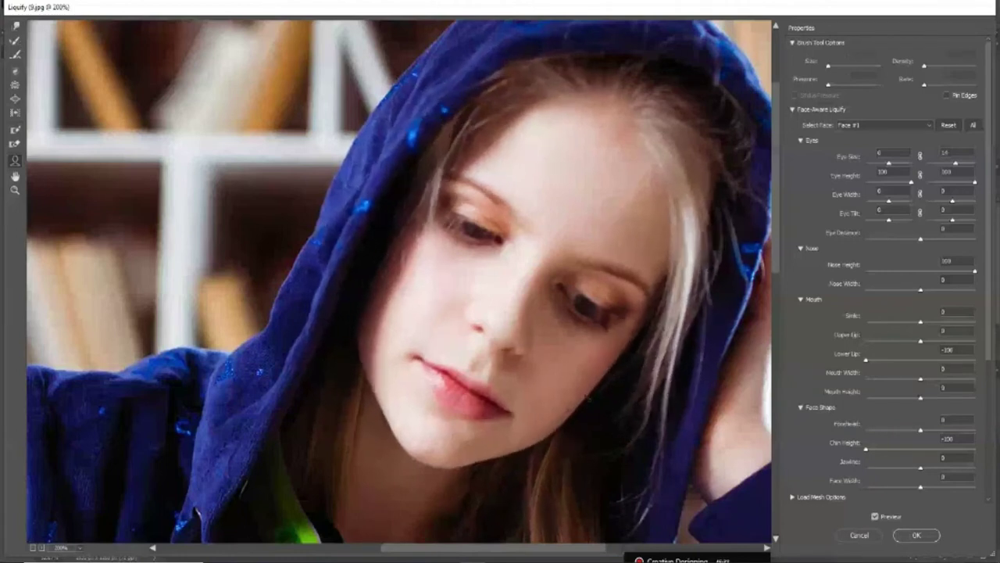
pyautogui.scroll(-3, 567, 241)
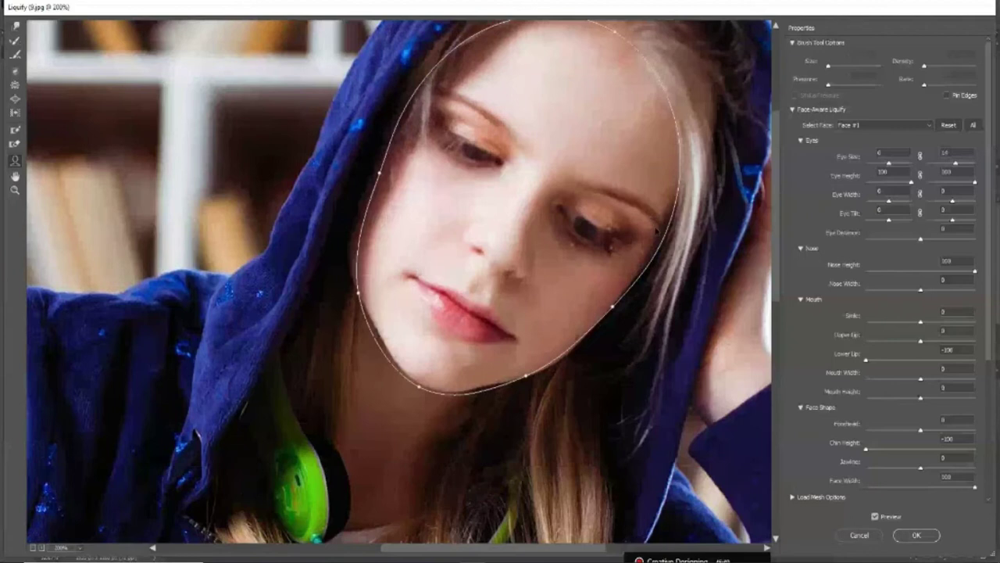
pyautogui.scroll(-3, 567, 241)
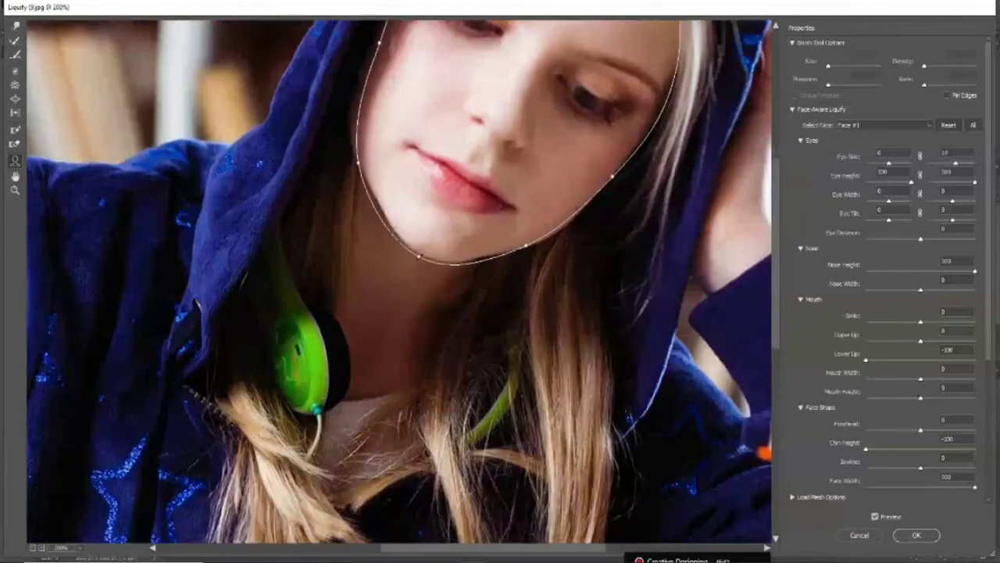
pyautogui.scroll(-2, 421, 261)
pyautogui.scroll(-2, 420, 260)
pyautogui.scroll(-3, 421, 260)
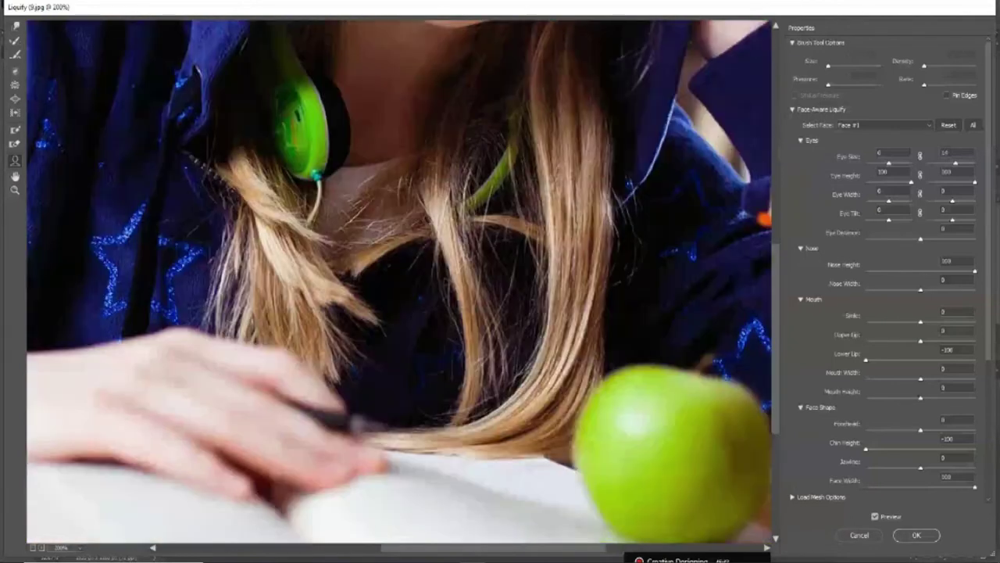
pyautogui.scroll(-4, 230, 253)
pyautogui.scroll(8, 540, 339)
pyautogui.scroll(3, 568, 339)
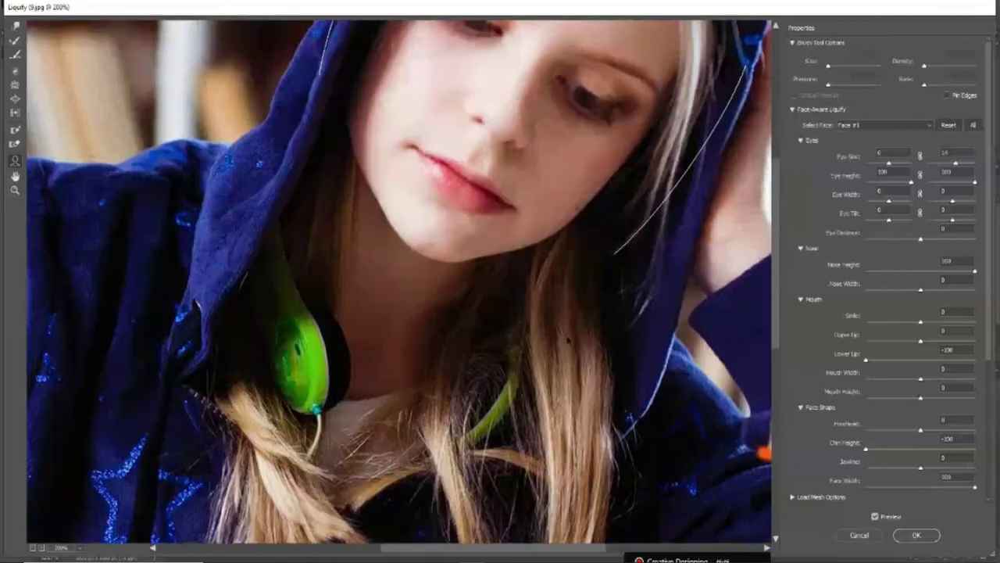
pyautogui.scroll(3, 568, 339)
pyautogui.scroll(1, 569, 339)
pyautogui.scroll(2, 569, 339)
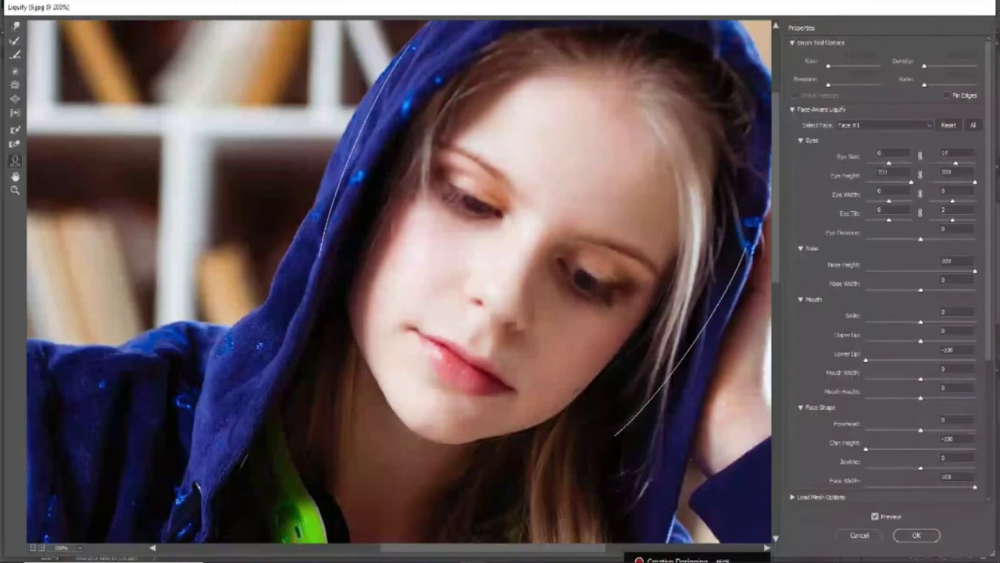
pyautogui.moveTo(889, 162); pyautogui.dragTo(911, 161)
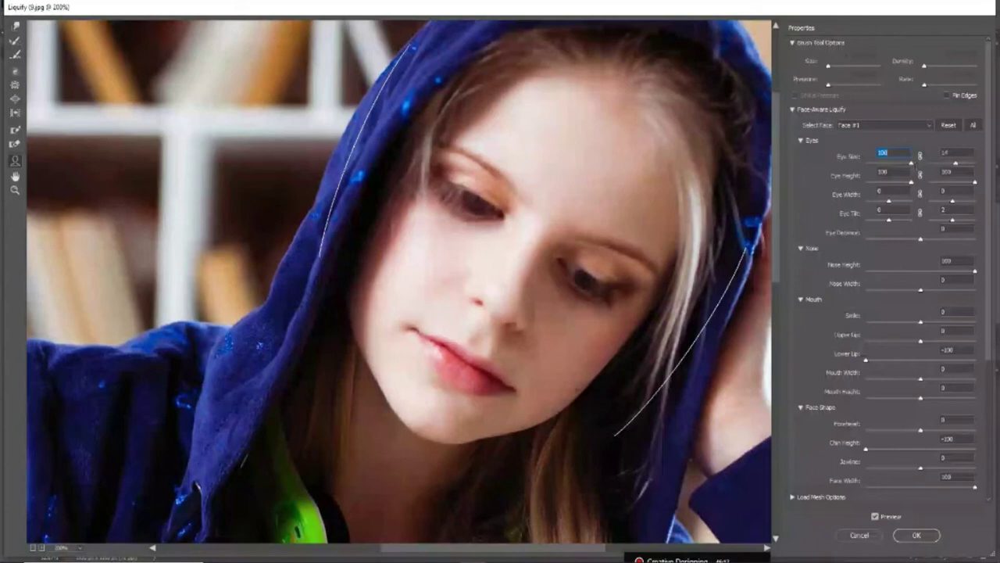
# Set the left Eye Size to 65 and bring Nose Height to 85
pyautogui.write('65')
pyautogui.press('Return')
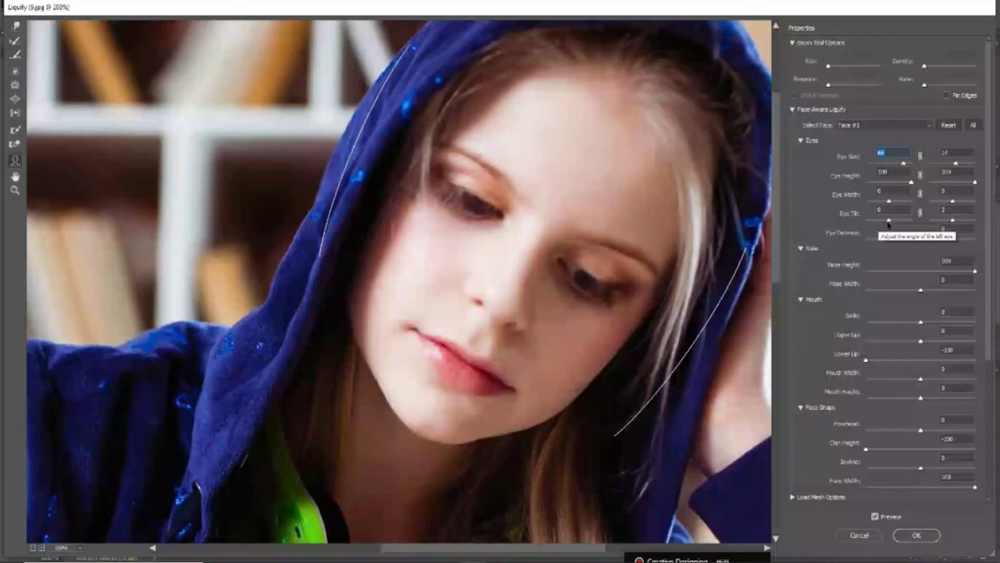
pyautogui.press('Tab')
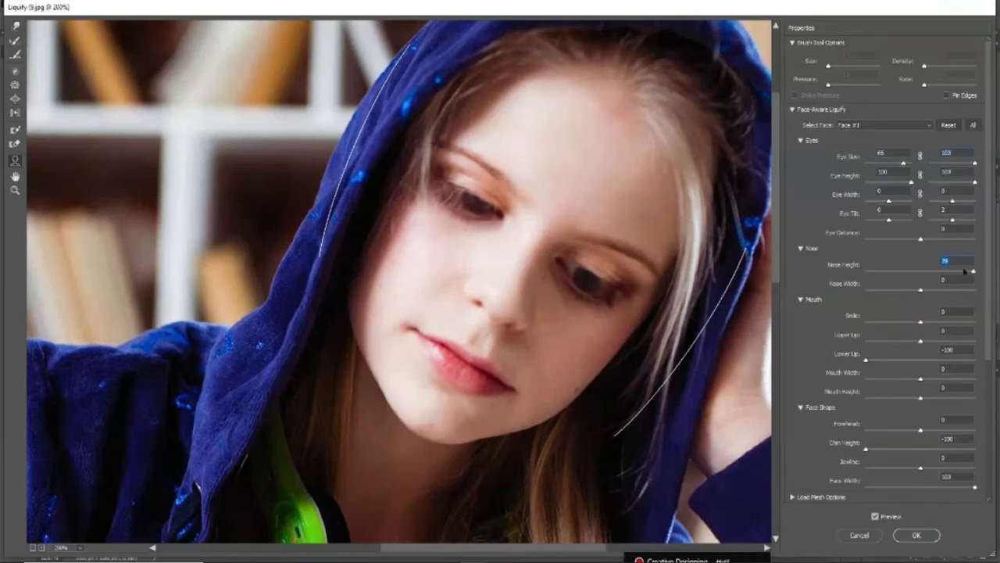
pyautogui.moveTo(975, 271)
pyautogui.mouseDown()
pyautogui.moveTo(866, 271)
pyautogui.moveTo(882, 272)
pyautogui.mouseUp()
pyautogui.hotkey('shift', 'Up')
pyautogui.hotkey('shift', 'Up')
pyautogui.hotkey('shift', 'Up')
pyautogui.hotkey('shift', 'Up')
pyautogui.hotkey('shift', 'Up')
pyautogui.hotkey('shift', 'Up')
pyautogui.hotkey('shift', 'Up')
pyautogui.hotkey('shift', 'Up')
pyautogui.hotkey('shift', 'Up')
pyautogui.hotkey('shift', 'Up')
pyautogui.hotkey('shift', 'Up')
pyautogui.hotkey('shift', 'Up')
pyautogui.hotkey('shift', 'Up')
pyautogui.hotkey('shift', 'Up')
pyautogui.hotkey('shift', 'Up')
pyautogui.hotkey('shift', 'Up')
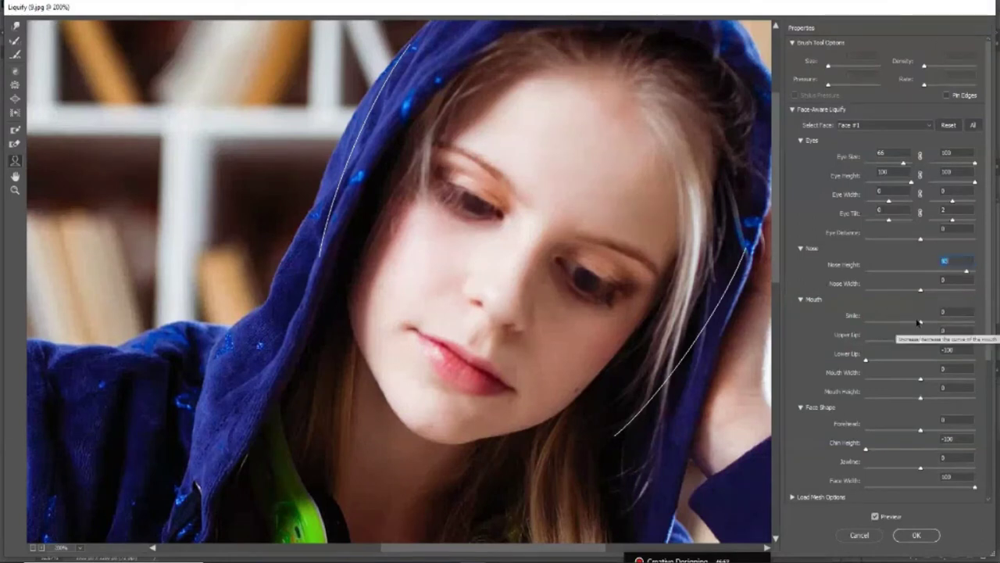
pyautogui.press('Tab')
pyautogui.press('Tab')
pyautogui.hotkey('shift', 'Up')
pyautogui.hotkey('shift', 'Up')
pyautogui.hotkey('shift', 'Up')
pyautogui.hotkey('shift', 'Up')
pyautogui.hotkey('shift', 'Up')
pyautogui.hotkey('shift', 'Up')
pyautogui.hotkey('shift', 'Up')
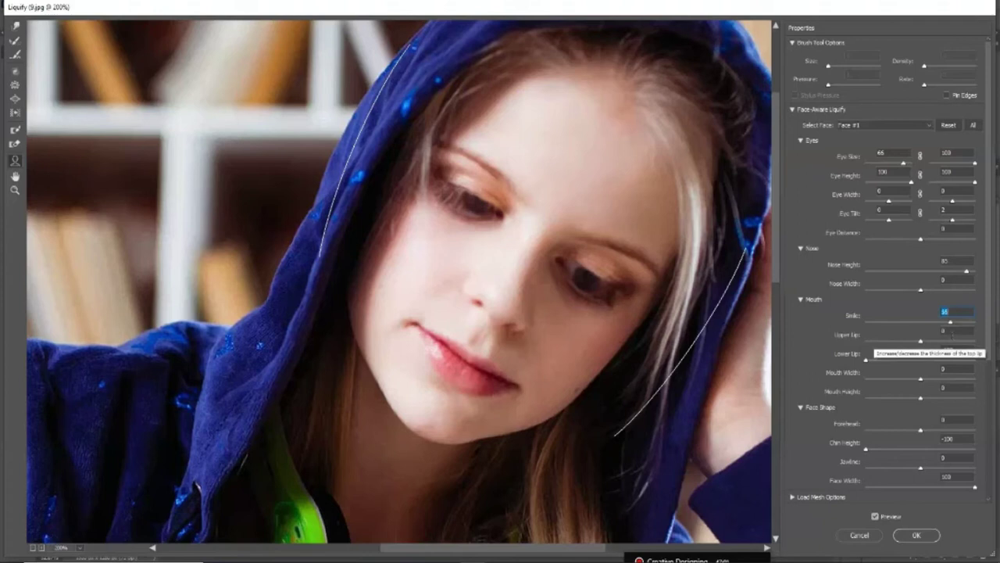
# Try Smile at -100, then reset it to 0
pyautogui.hotkey('shift', 'Down')
pyautogui.hotkey('shift', 'Down')
pyautogui.hotkey('shift', 'Down')
pyautogui.hotkey('shift', 'Down')
pyautogui.hotkey('shift', 'Down')
pyautogui.hotkey('shift', 'Down')
pyautogui.hotkey('shift', 'Down')
pyautogui.hotkey('shift', 'Down')
pyautogui.hotkey('shift', 'Down')
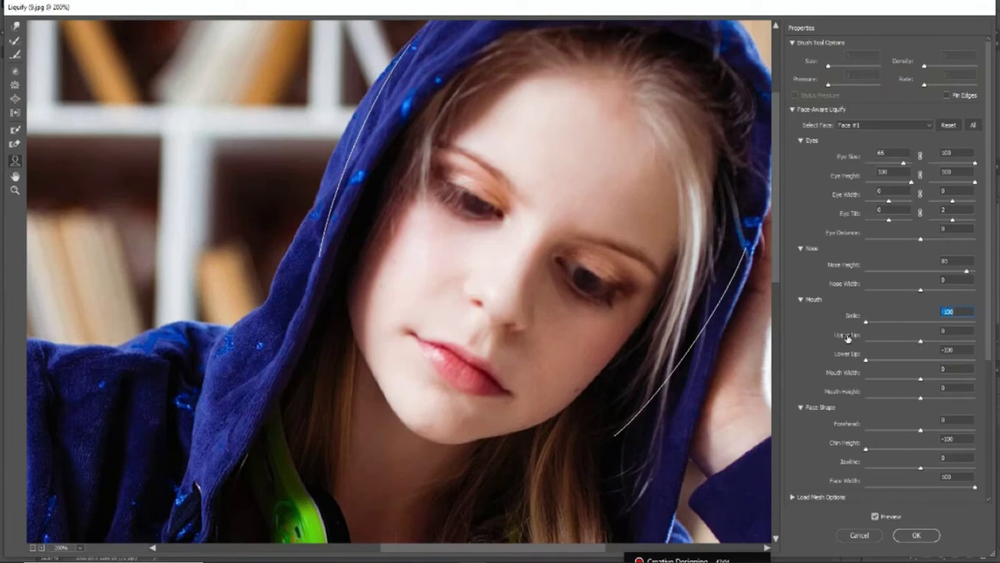
pyautogui.write('0')
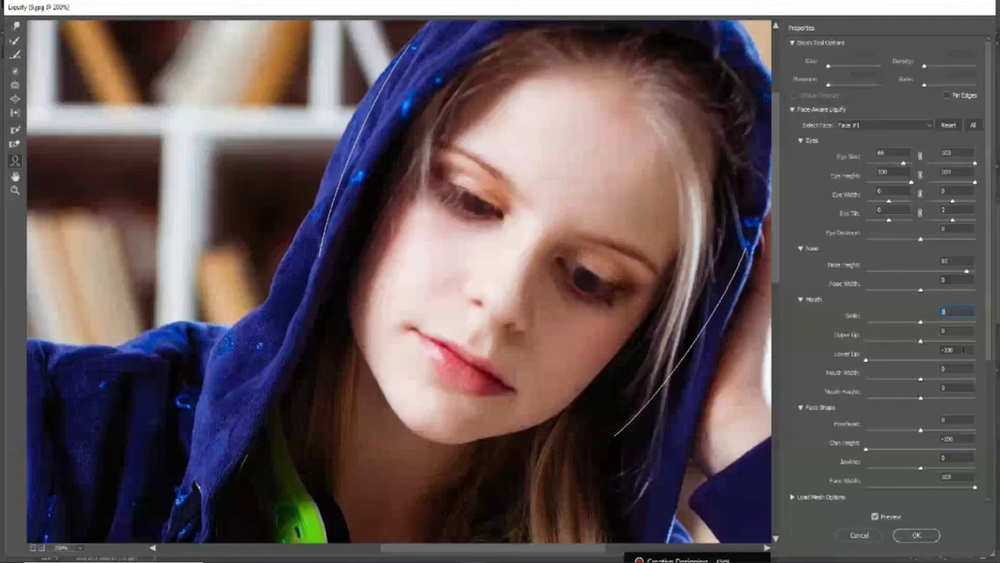
pyautogui.scroll(-2, 921, 266)
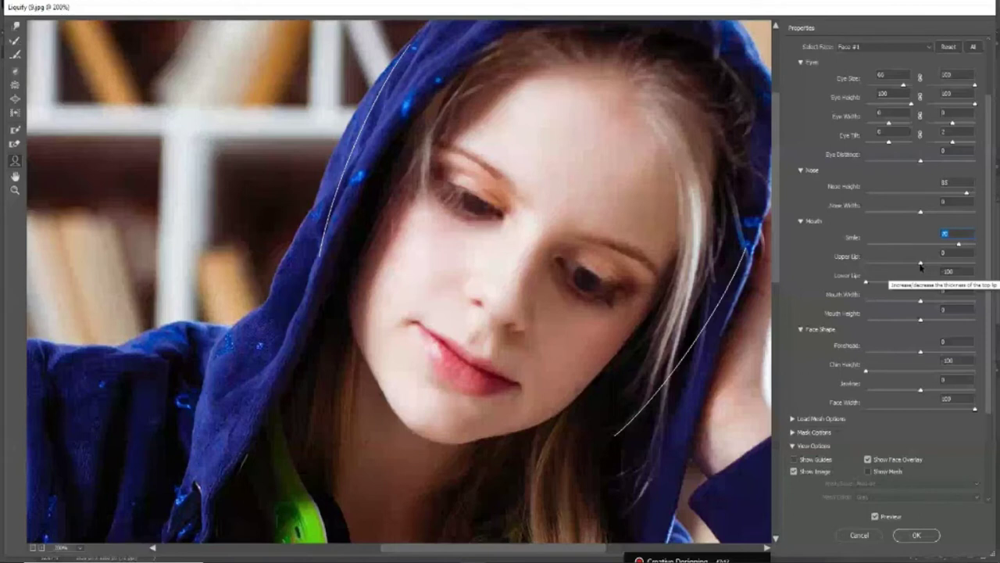
# Raise Upper Lip to 20 with the slider, then enter 100, and select Forward Warp (W)
pyautogui.moveTo(921, 264); pyautogui.dragTo(935, 262)
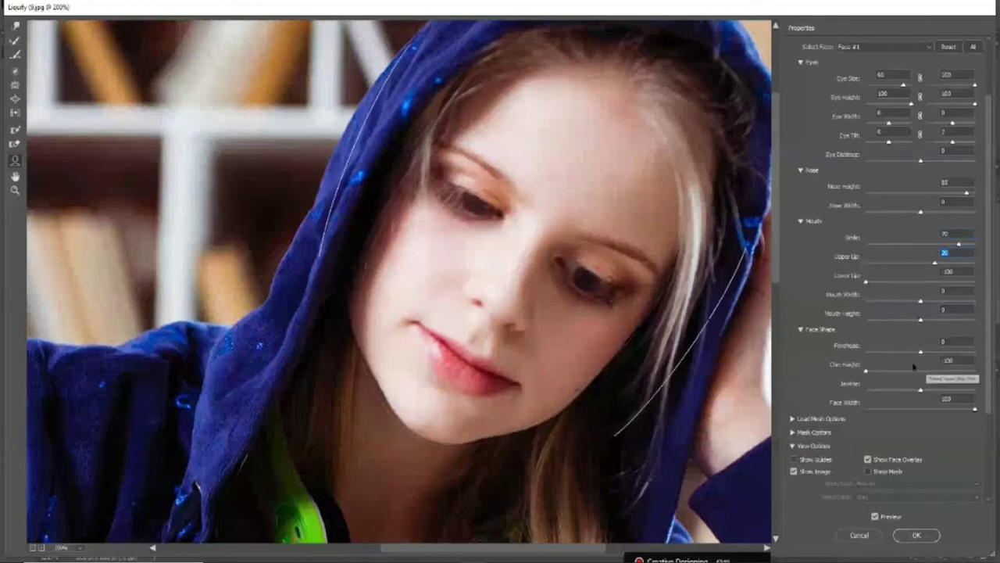
pyautogui.scroll(-1, 817, 380)
pyautogui.scroll(-1, 818, 380)
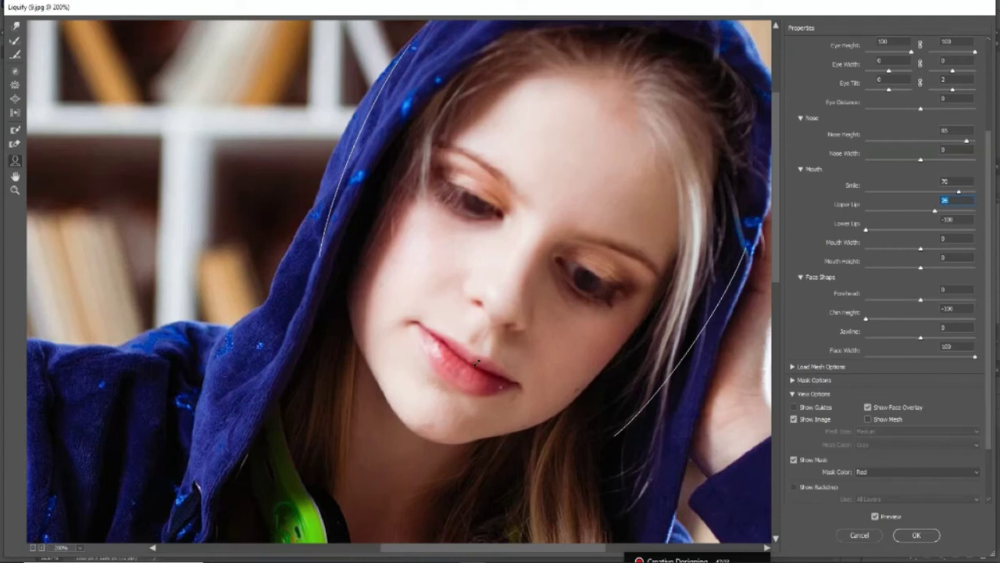
pyautogui.write('100')
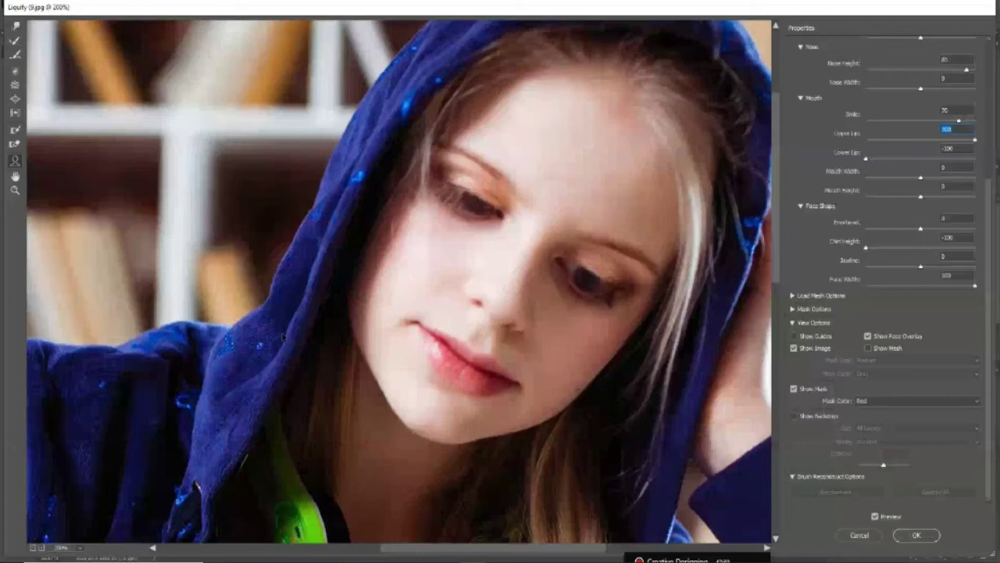
pyautogui.press('w')
pyautogui.scroll(3, 432, 432)
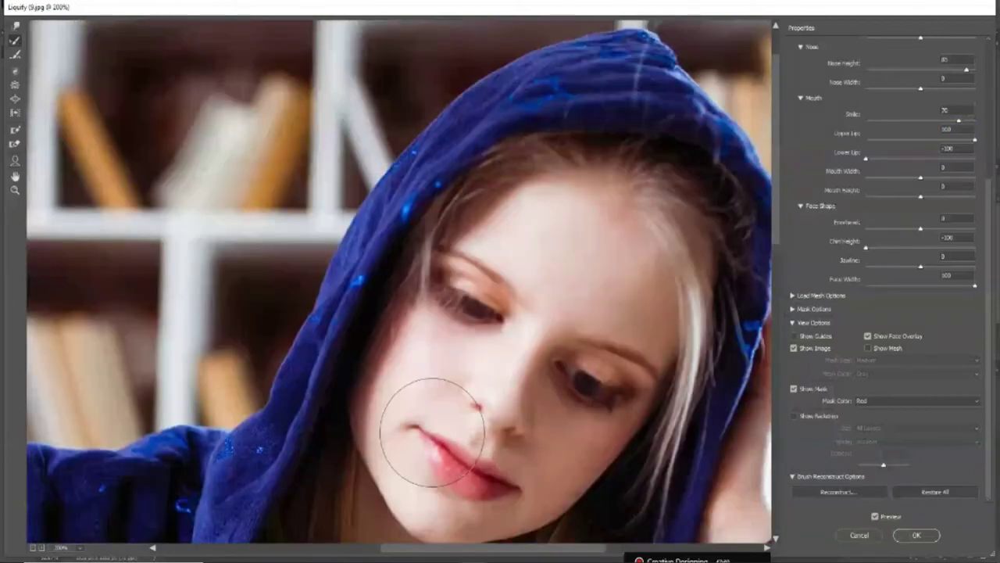
pyautogui.scroll(-3, 432, 433)
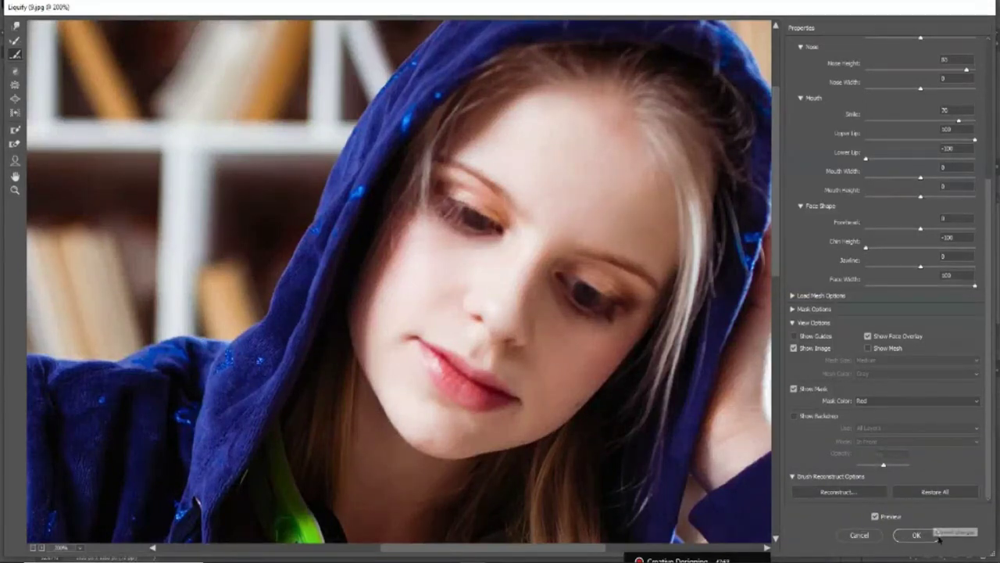
# Apply the Liquify edits with OK, then open Vanishing Point and close it unused
pyautogui.click(860, 535)
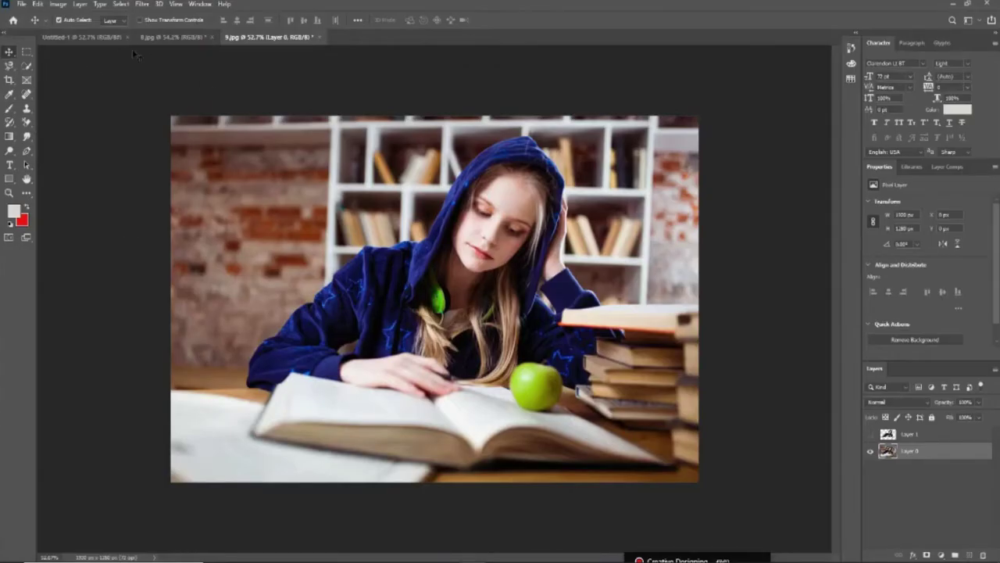
pyautogui.click(142, 4)
pyautogui.moveTo(166, 100)
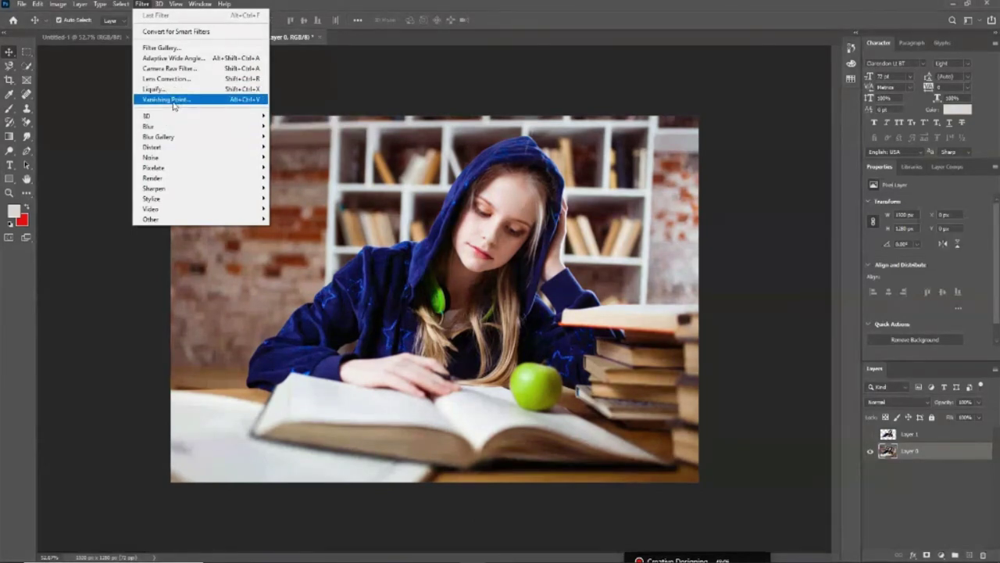
pyautogui.click(173, 101)
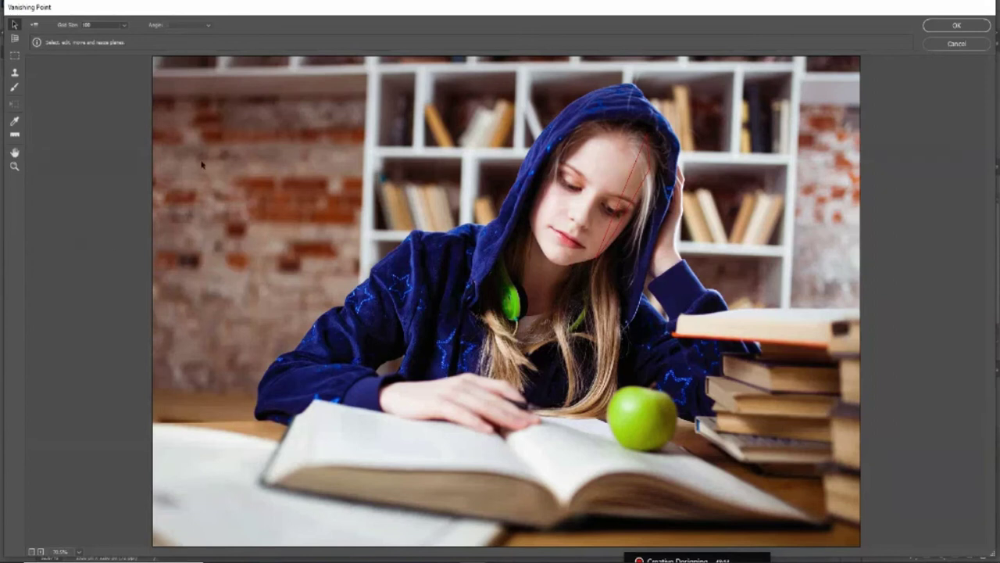
pyautogui.click(971, 47)
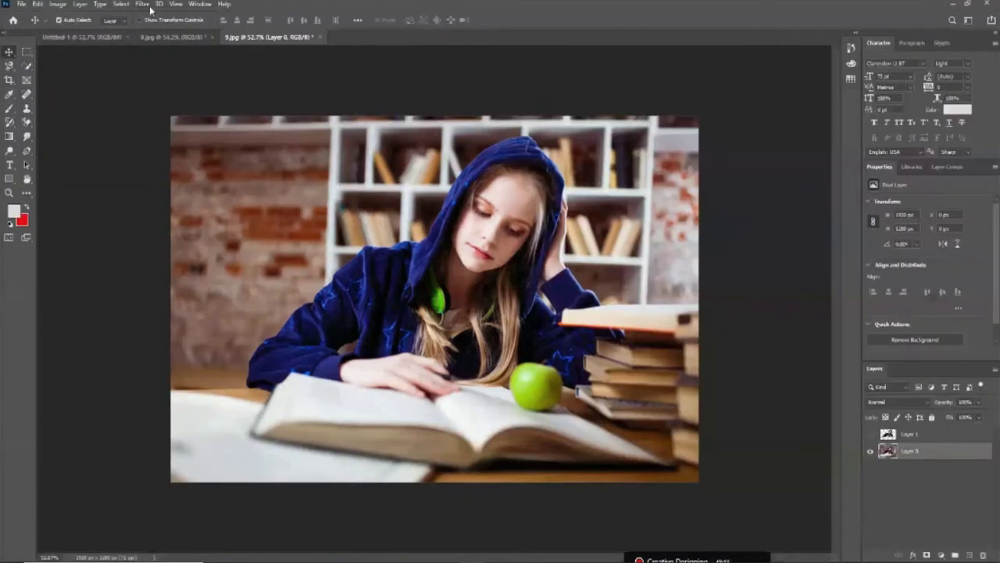
# Zoom in on the girl to about 77% and toggle Layer 1's visibility on and off
pyautogui.click(159, 4)
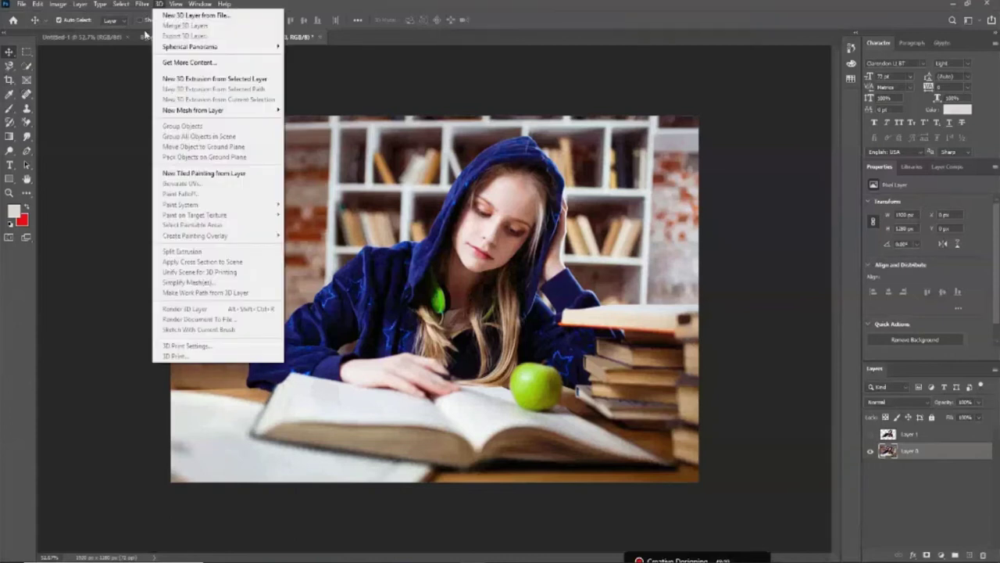
pyautogui.moveTo(200, 126)
pyautogui.moveTo(148, 126)
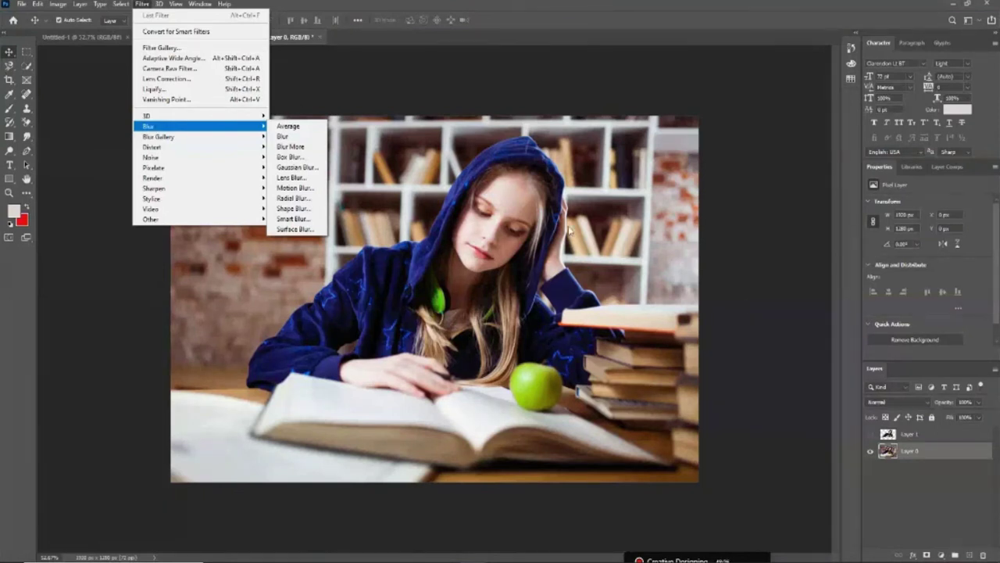
pyautogui.click(739, 371)
pyautogui.press('z')
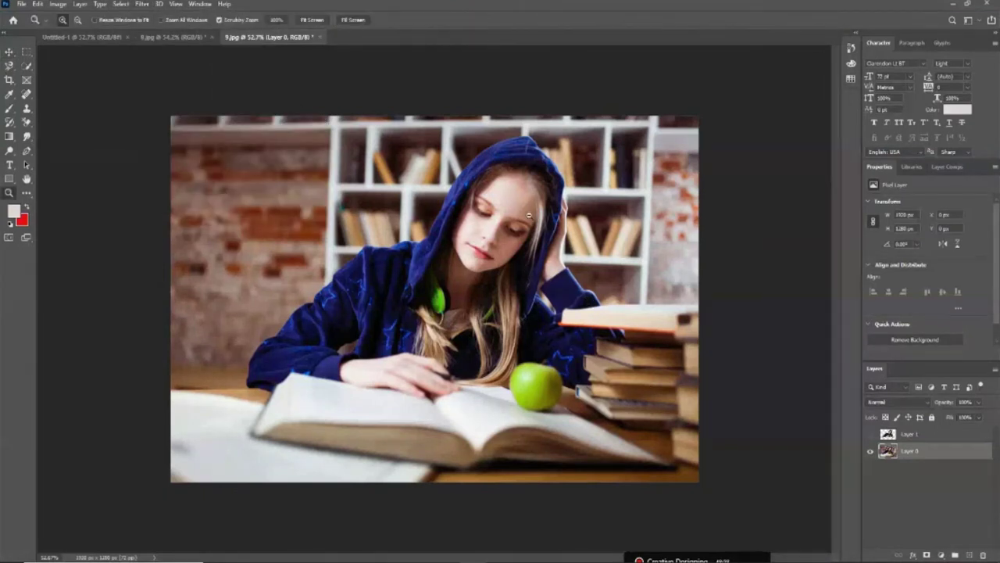
pyautogui.moveTo(527, 215); pyautogui.dragTo(547, 235)
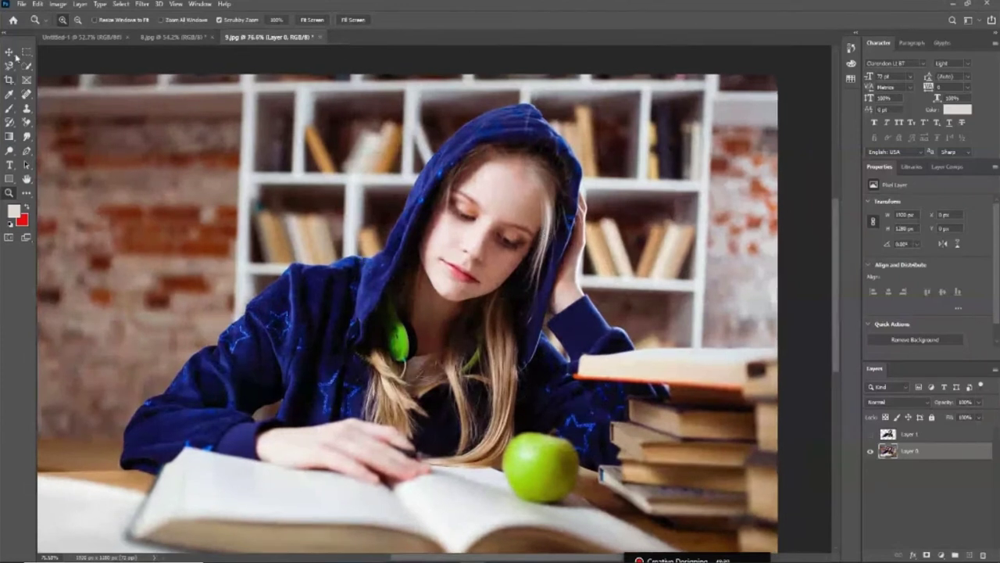
pyautogui.click(9, 52)
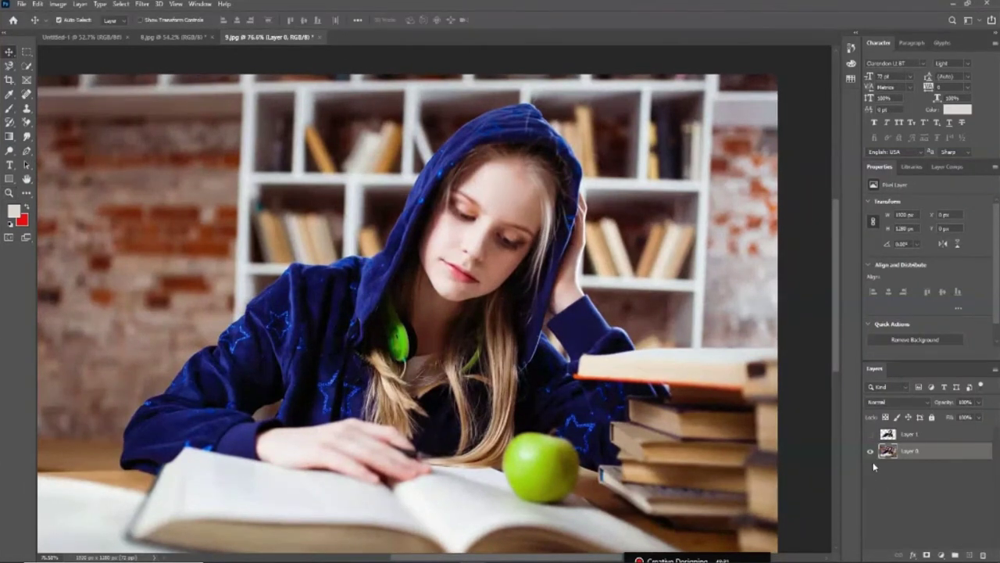
pyautogui.click(870, 434)
pyautogui.keyDown('alt'); pyautogui.click(870, 451); pyautogui.keyUp('alt')
# Apply Blur > Average, then undo it and a stray layer move to restore the photo
pyautogui.click(142, 4)
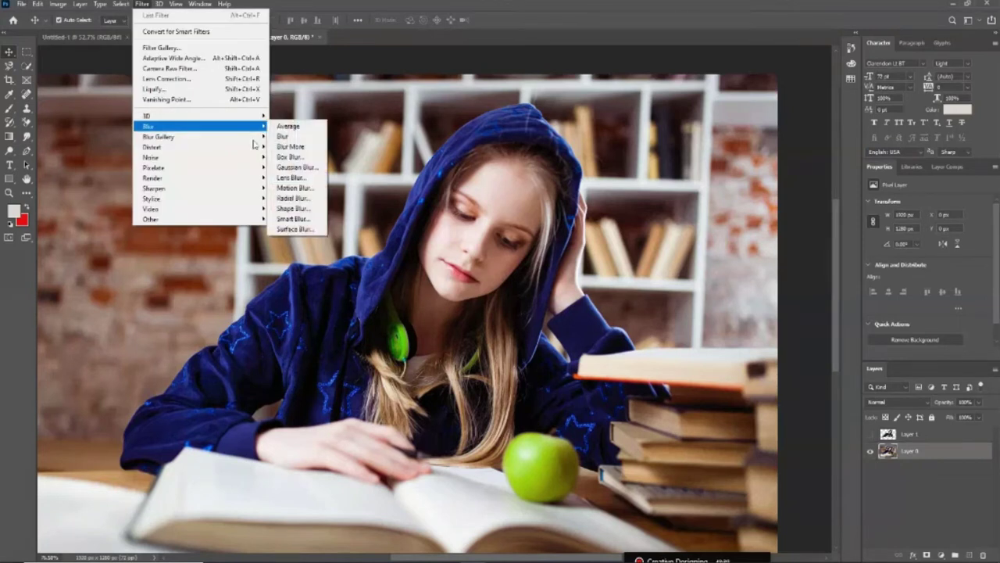
pyautogui.click(297, 124)
pyautogui.scroll(-1, 629, 287)
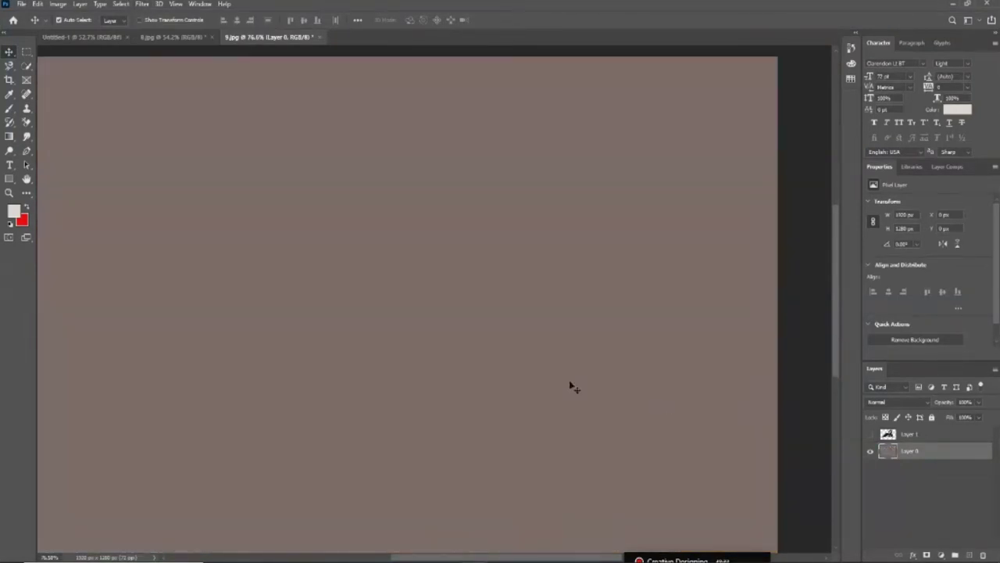
pyautogui.hotkey('ctrl', '-')
pyautogui.moveTo(521, 362); pyautogui.dragTo(510, 381)
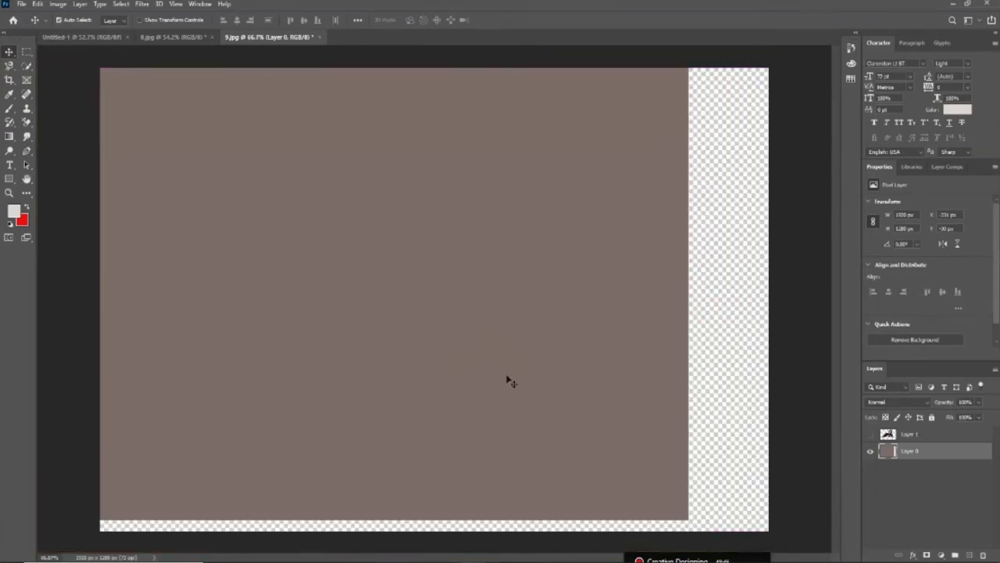
pyautogui.hotkey('ctrl', 'z')
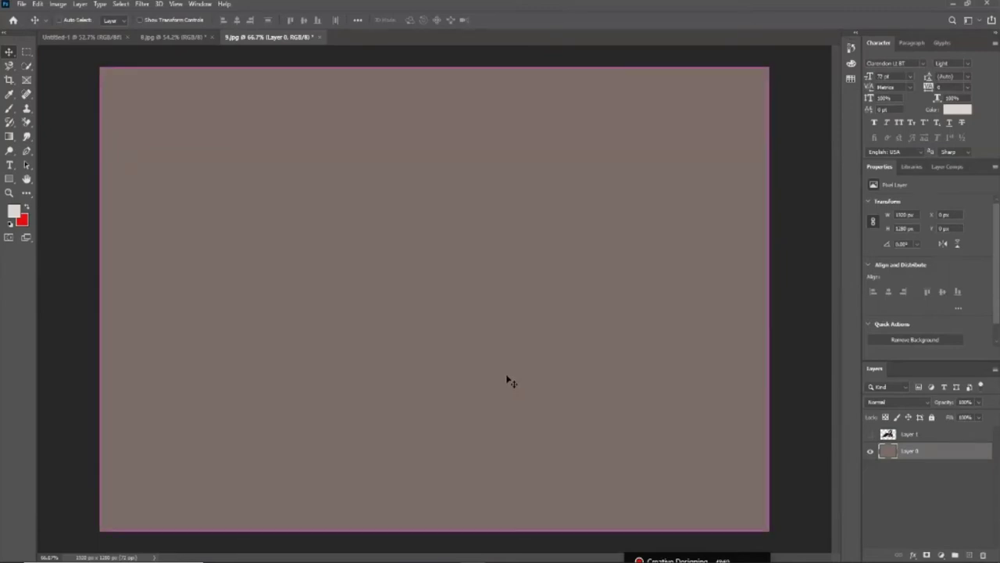
pyautogui.hotkey('ctrl', 'z')
# Apply Filter > Blur > Blur to lightly soften the photo
pyautogui.click(142, 4)
pyautogui.moveTo(199, 125)
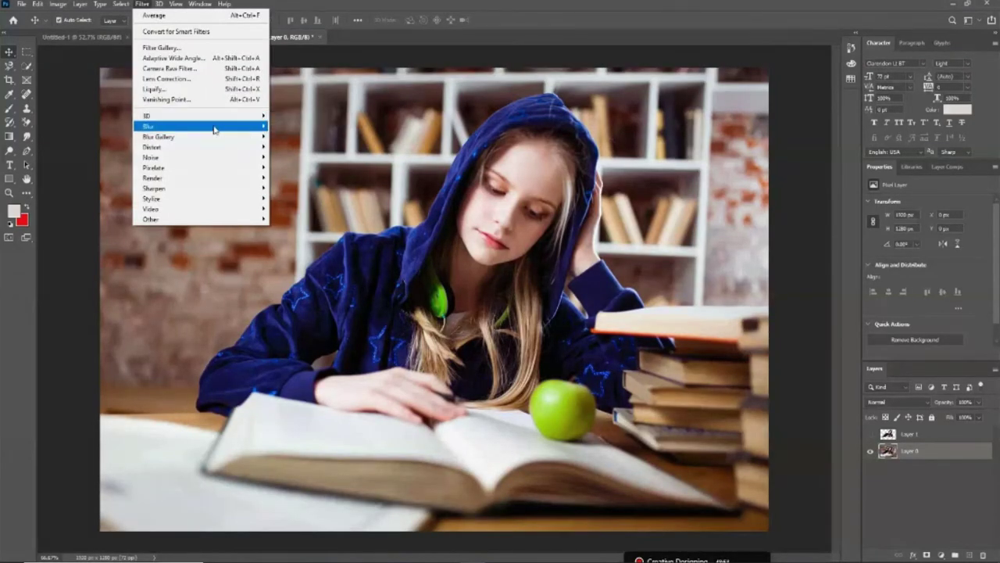
pyautogui.click(283, 137)
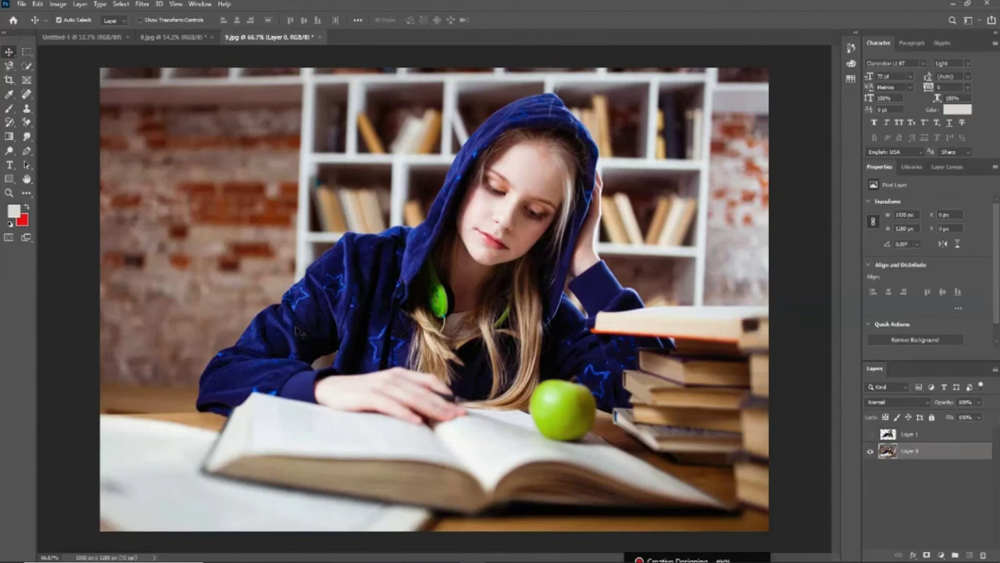
pyautogui.click(142, 4)
pyautogui.moveTo(199, 126)
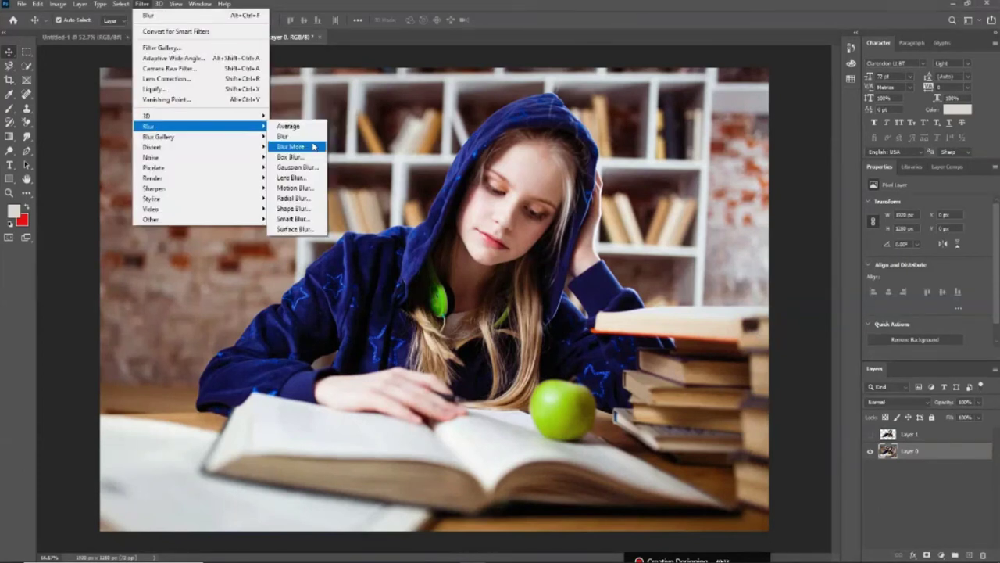
# Apply Blur More to the photo, undoing an accidental layer move
pyautogui.click(314, 146)
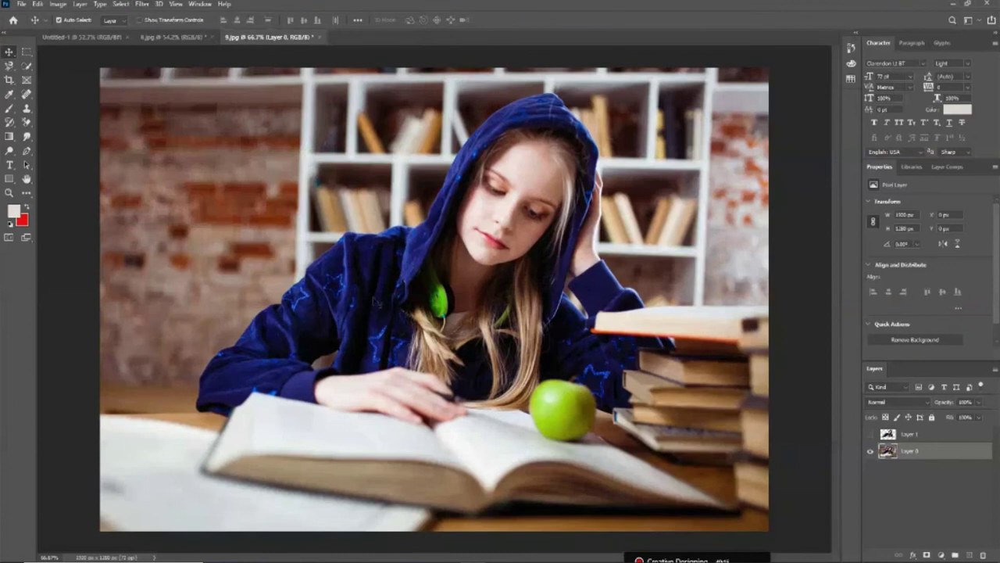
pyautogui.moveTo(375, 299); pyautogui.dragTo(349, 246)
pyautogui.hotkey('ctrl', 'z')
# Preview Box Blur on the photo at radii 1, 10 and 25
pyautogui.click(154, 4)
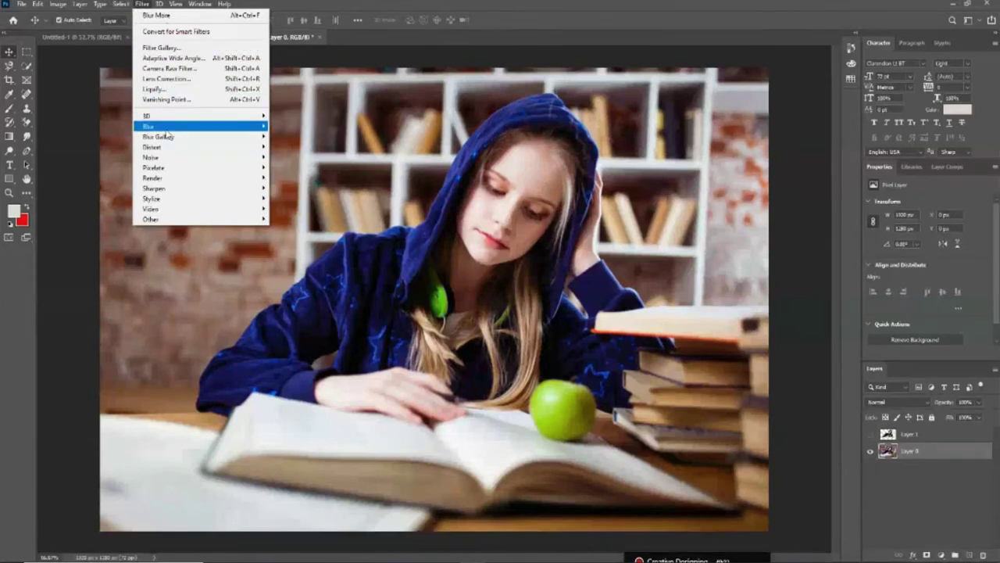
pyautogui.moveTo(200, 126)
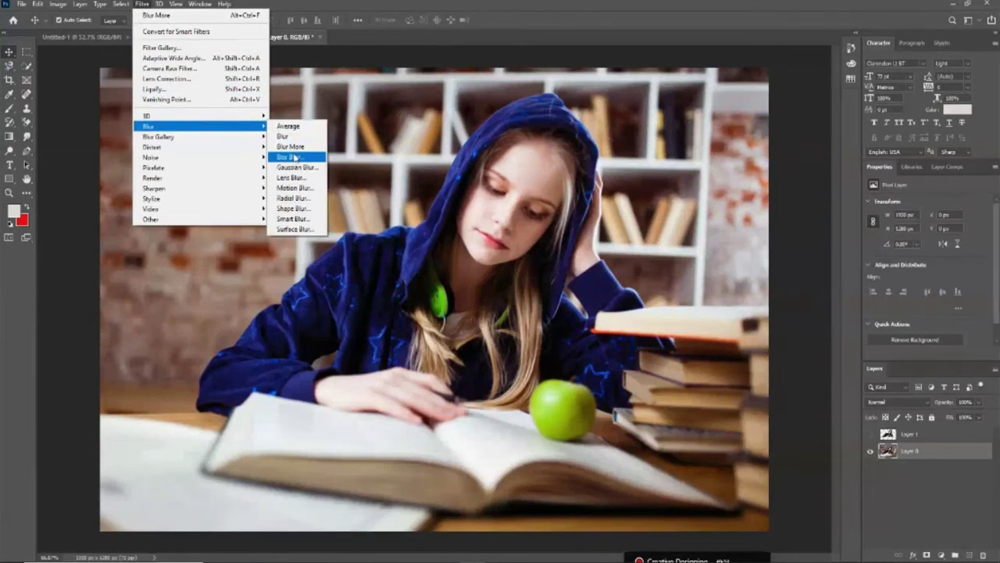
pyautogui.click(291, 157)
pyautogui.moveTo(514, 117)
pyautogui.mouseDown()
pyautogui.moveTo(330, 196)
pyautogui.moveTo(323, 124)
pyautogui.mouseUp()
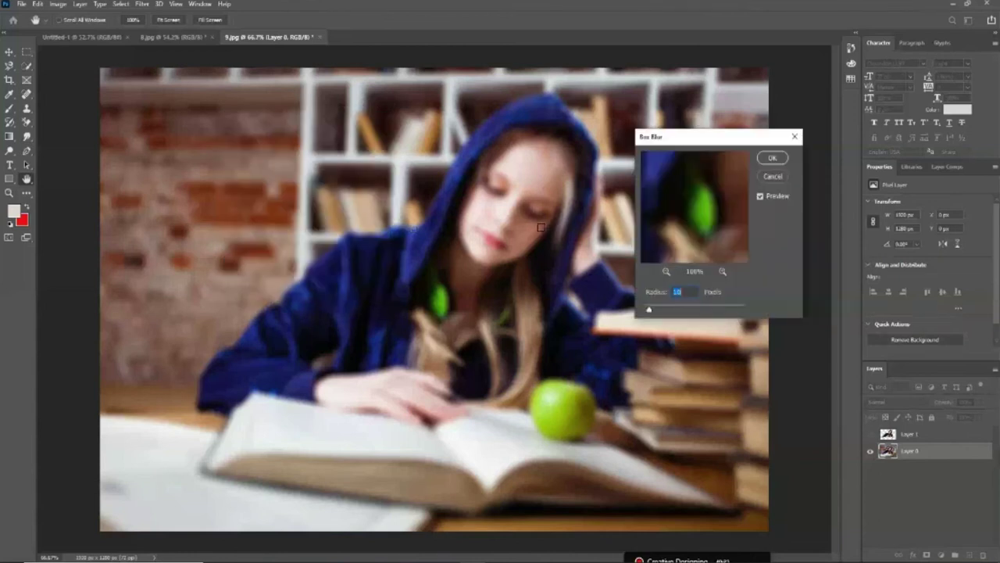
pyautogui.moveTo(648, 310); pyautogui.dragTo(644, 310)
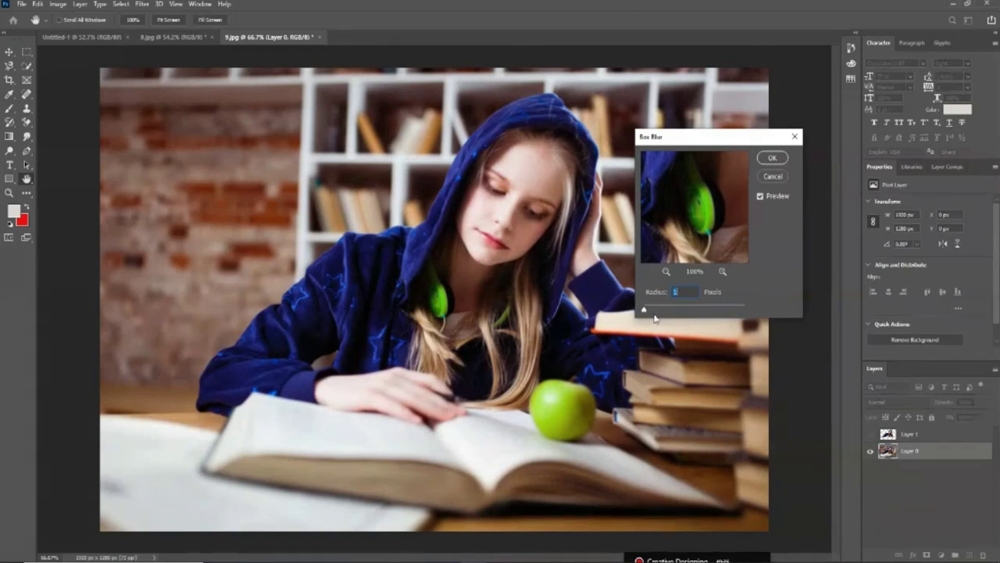
pyautogui.moveTo(644, 310); pyautogui.dragTo(649, 311)
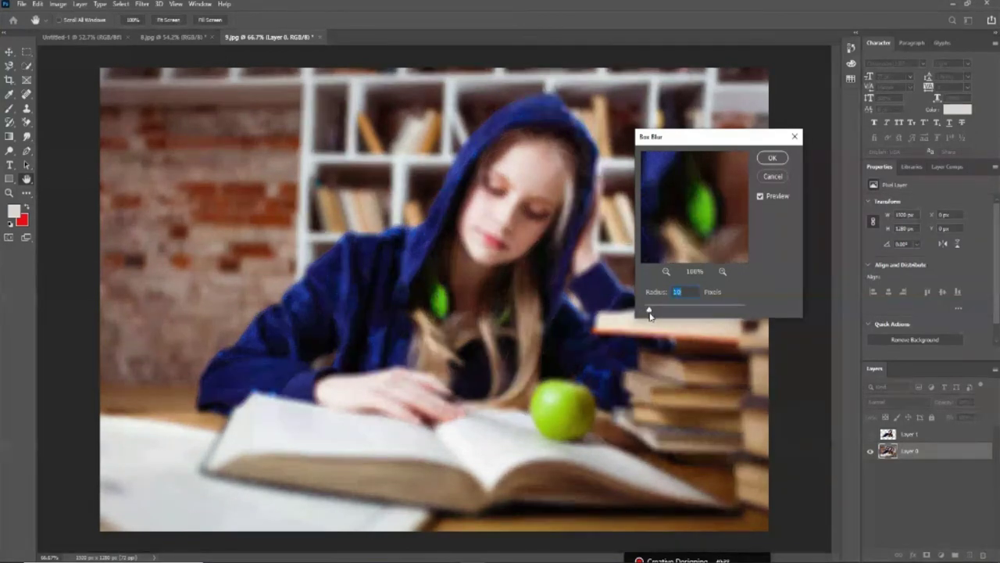
pyautogui.moveTo(649, 310); pyautogui.dragTo(657, 310)
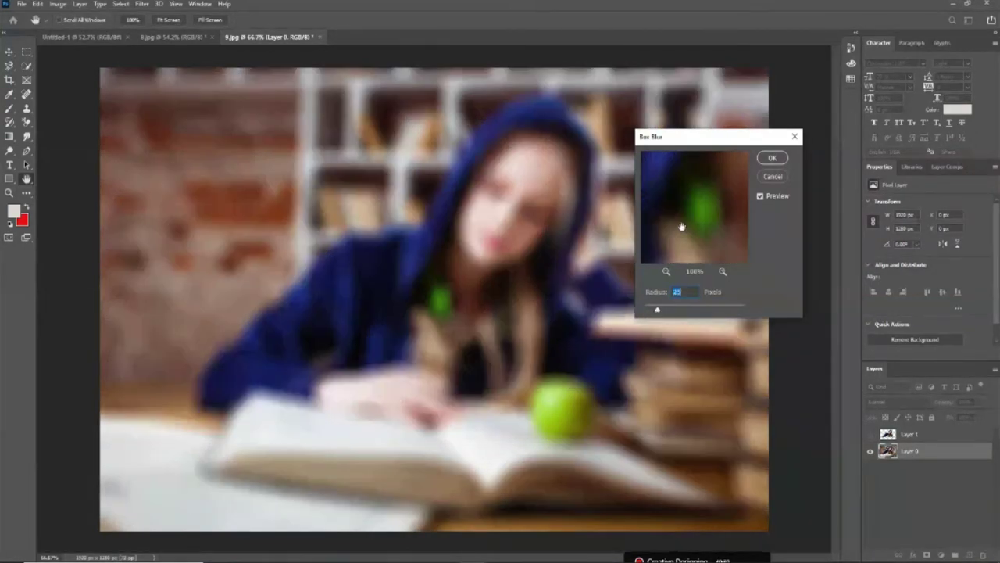
# Compare the Box Blur preview at radii about 13 and 7, then cancel it
pyautogui.moveTo(698, 228)
pyautogui.mouseDown()
pyautogui.moveTo(714, 228)
pyautogui.moveTo(697, 160)
pyautogui.moveTo(734, 197)
pyautogui.mouseUp()
pyautogui.click(735, 164)
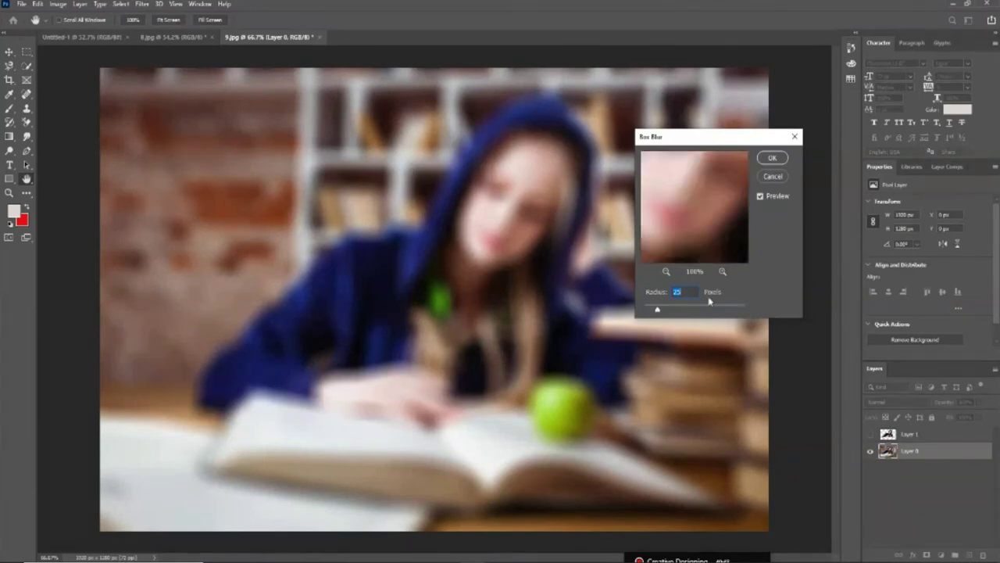
pyautogui.moveTo(657, 310); pyautogui.dragTo(651, 310)
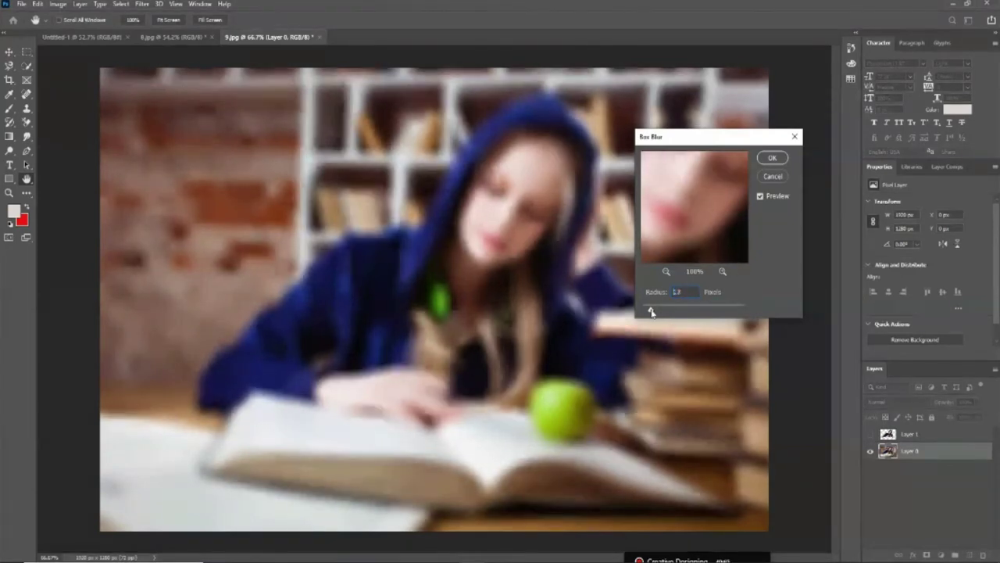
pyautogui.moveTo(685, 201); pyautogui.dragTo(696, 230)
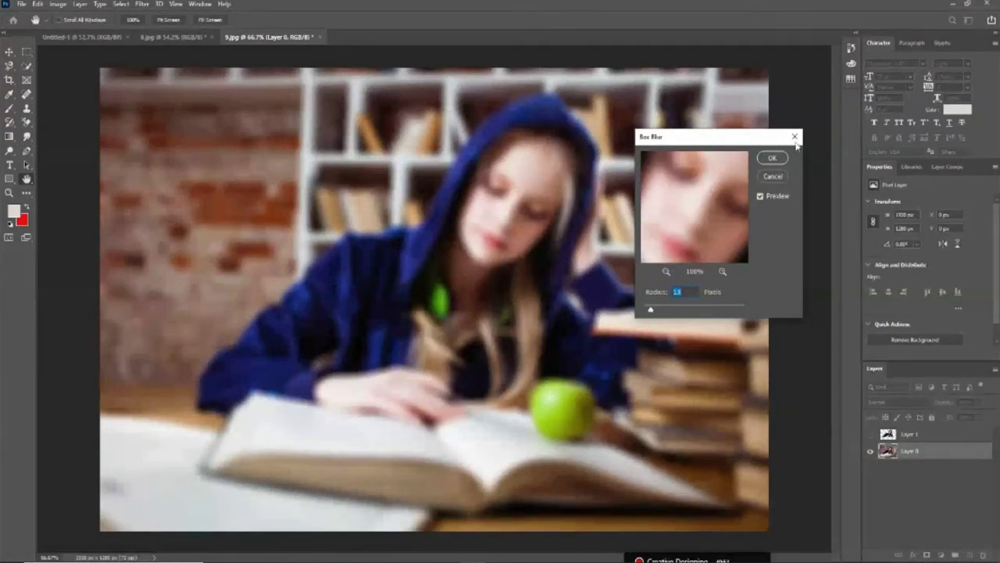
pyautogui.moveTo(649, 310); pyautogui.dragTo(646, 311)
pyautogui.click(769, 176)
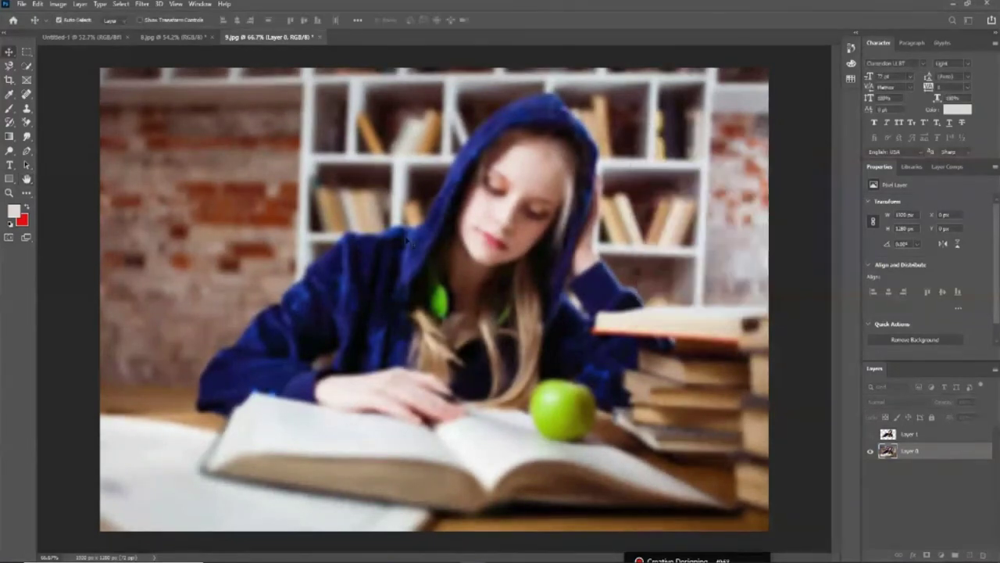
# Preview Gaussian Blur at radius 6.0 and a longer Motion Blur distance, keeping neither
pyautogui.click(144, 6)
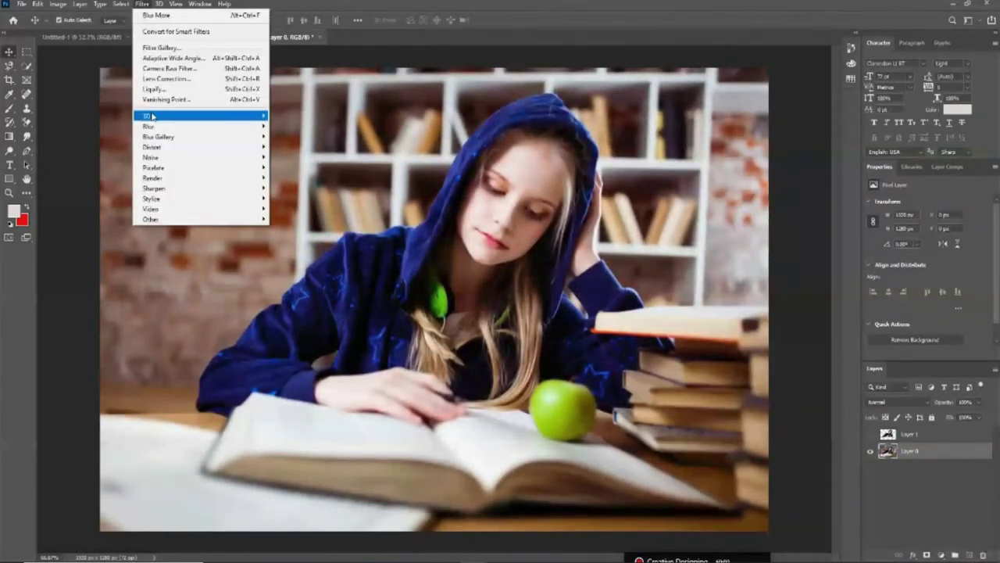
pyautogui.moveTo(199, 126)
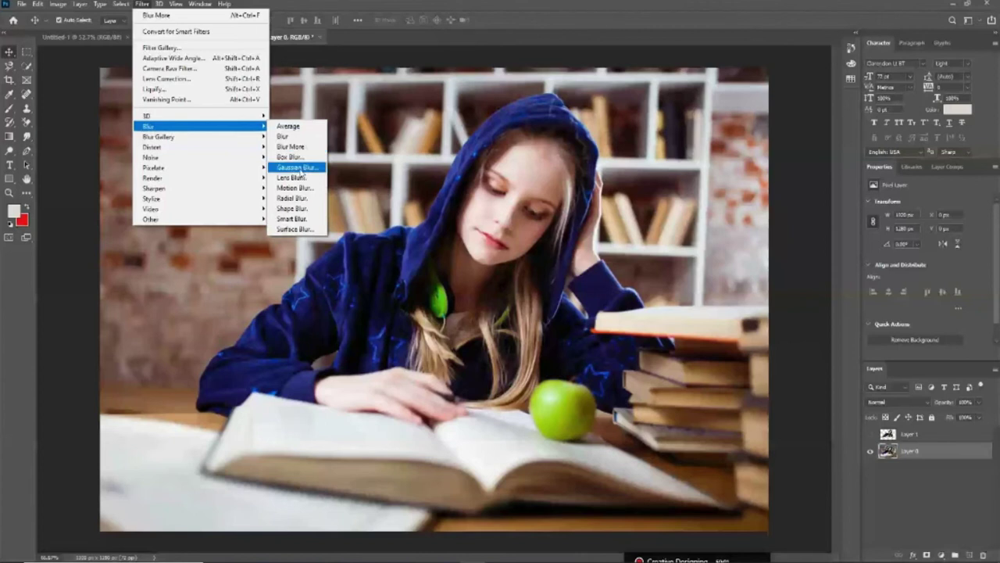
pyautogui.click(300, 167)
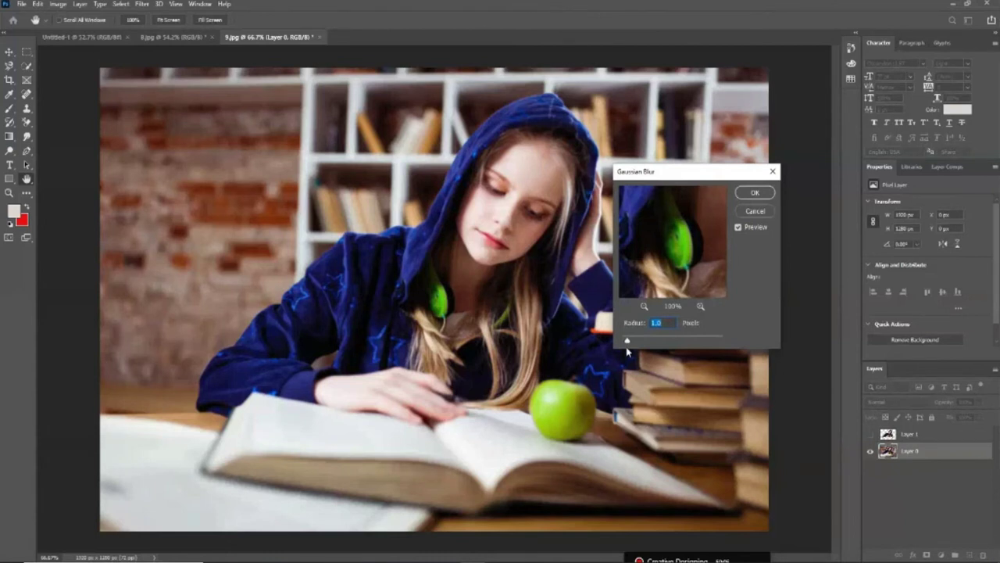
pyautogui.moveTo(627, 341); pyautogui.dragTo(671, 342)
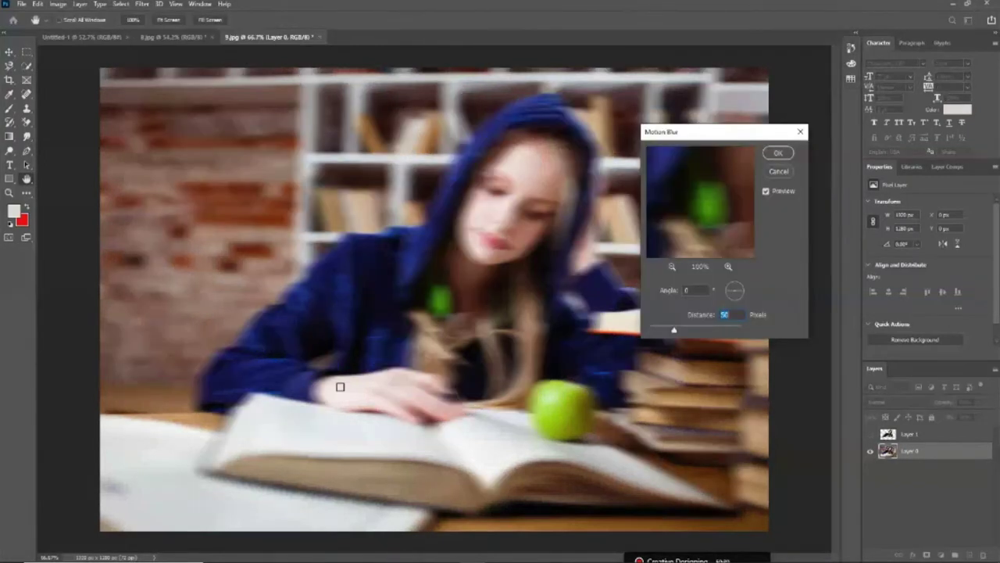
pyautogui.moveTo(681, 330); pyautogui.dragTo(688, 331)
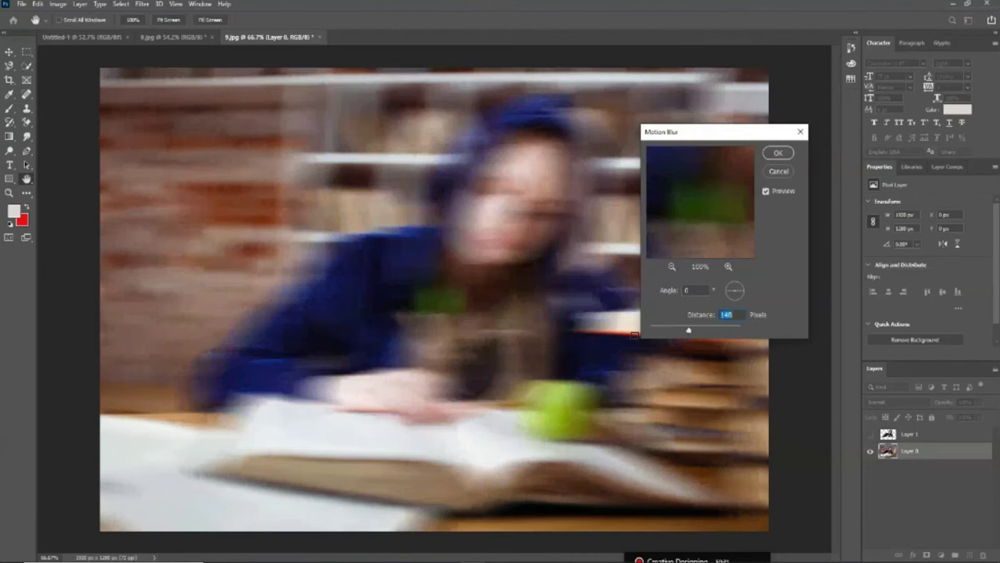
pyautogui.click(145, 6)
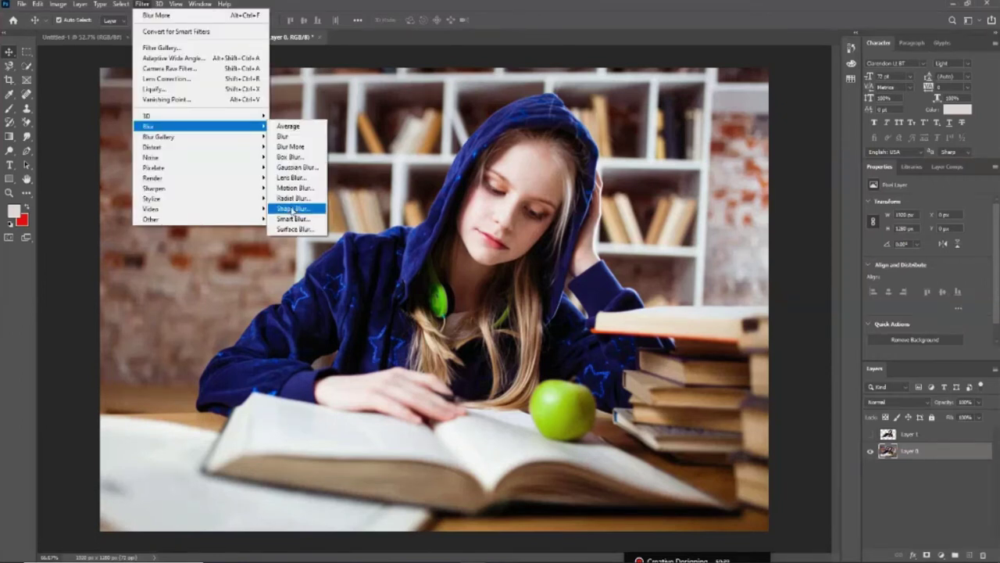
pyautogui.click(295, 198)
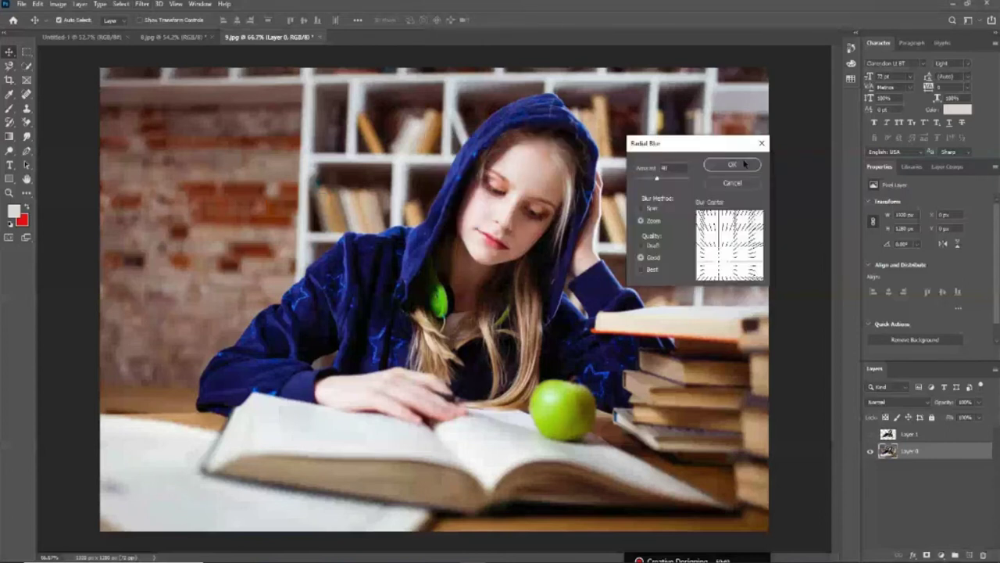
pyautogui.click(732, 165)
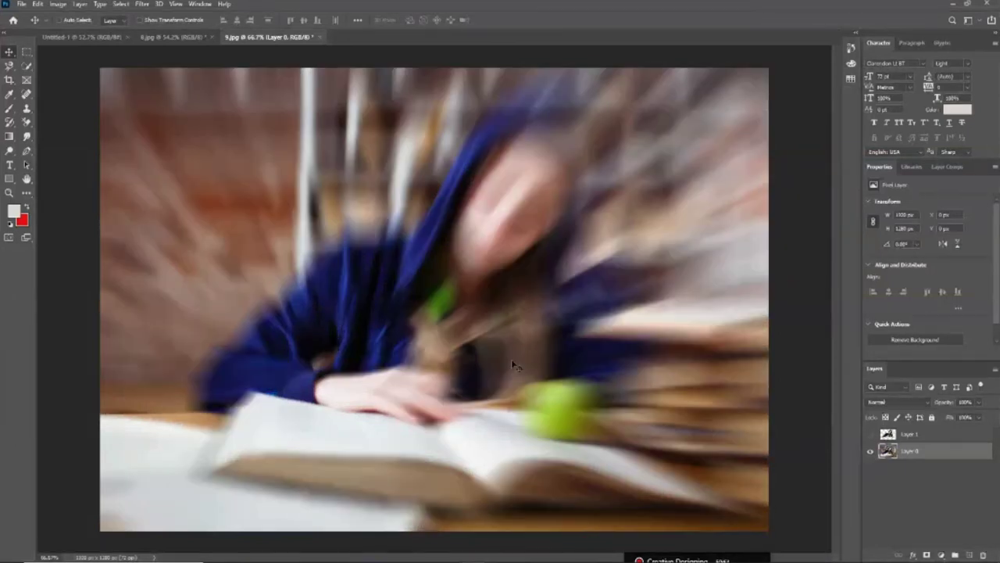
pyautogui.hotkey('ctrl', 'z')
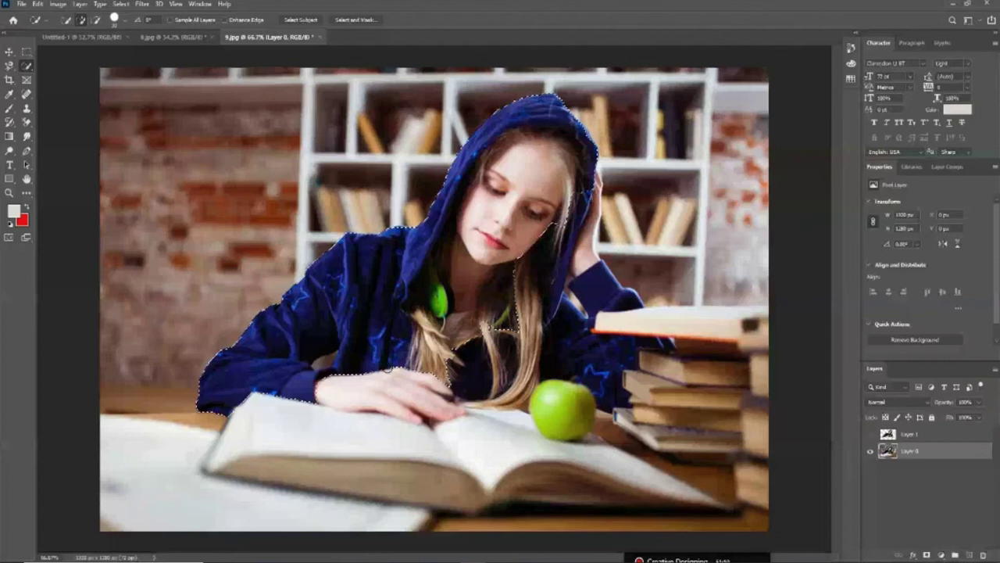
# Add the right-hand books to the subject selection, then invert it to select the background
pyautogui.click(512, 234)
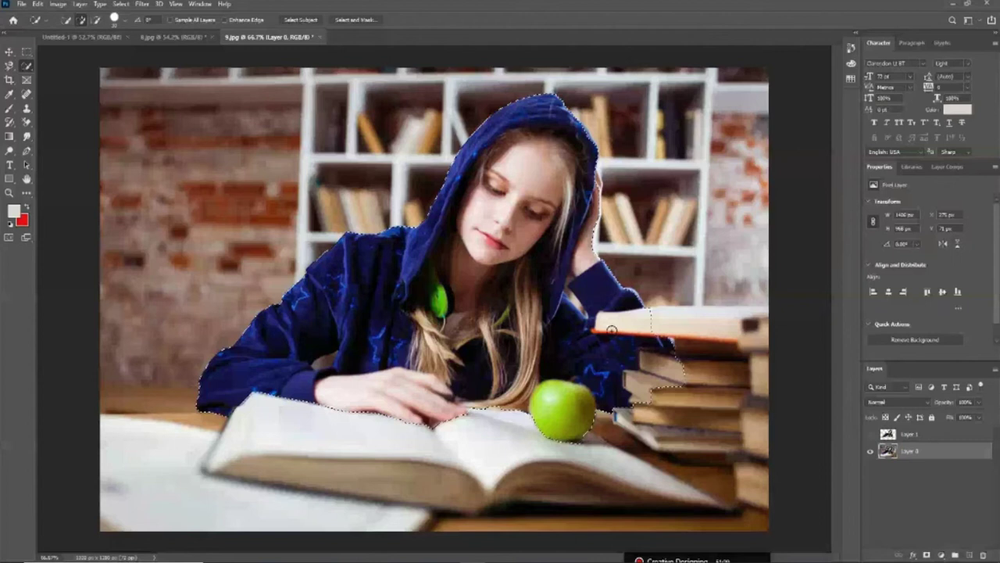
pyautogui.rightClick(501, 192)
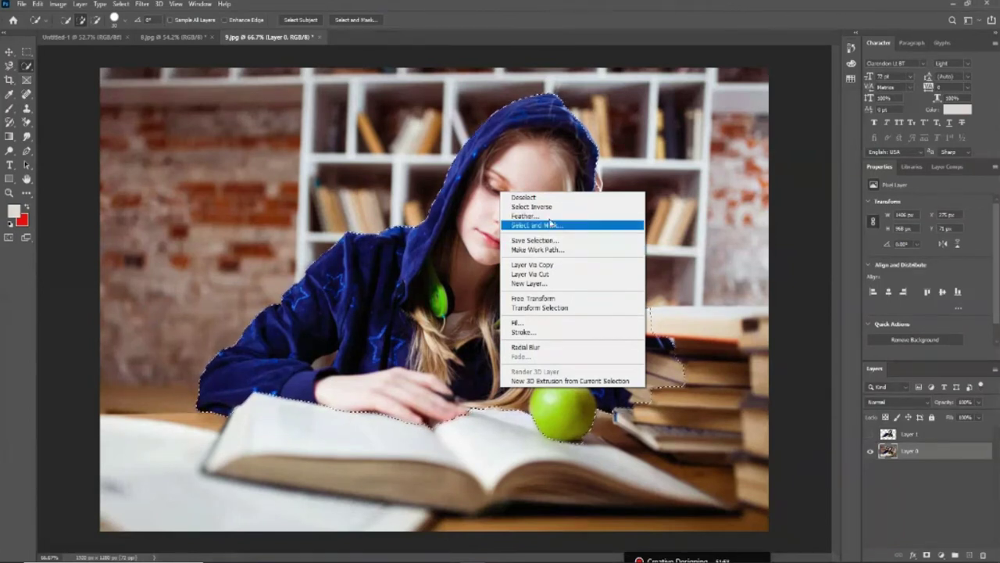
pyautogui.click(550, 207)
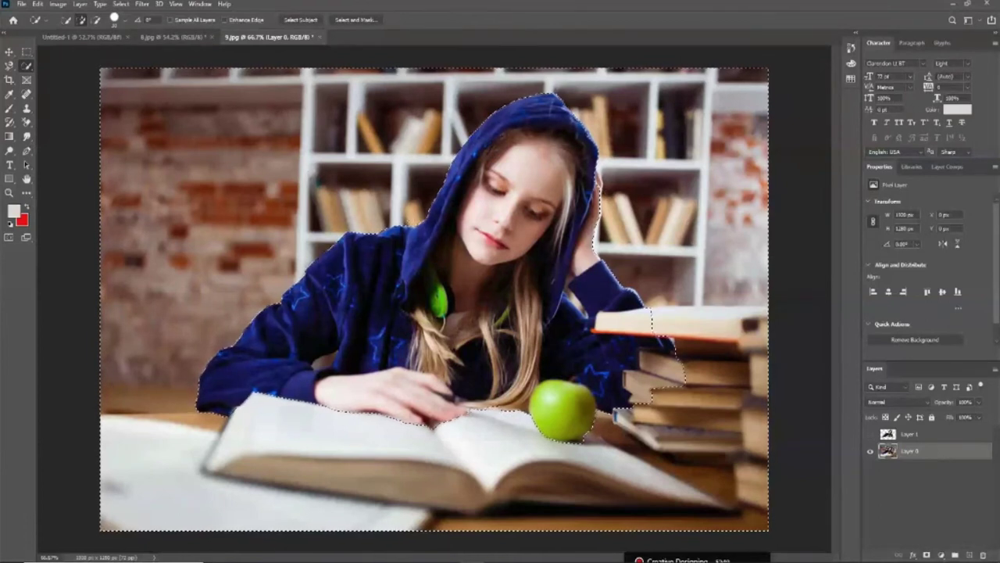
# Blur the background with Gaussian Blur at 2.3 px after testing radii 10, 58.2 and 101.4
pyautogui.click(141, 3)
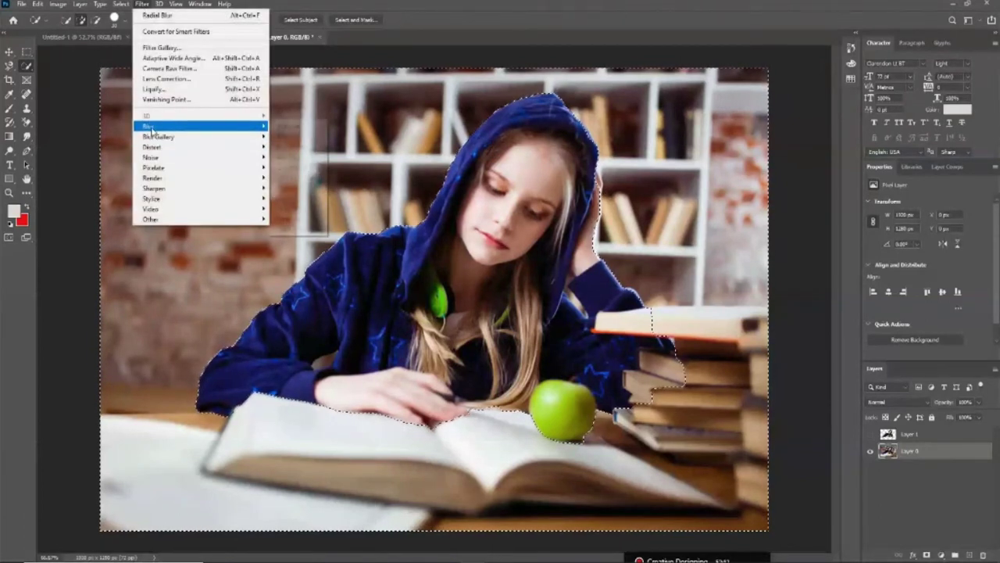
pyautogui.click(297, 167)
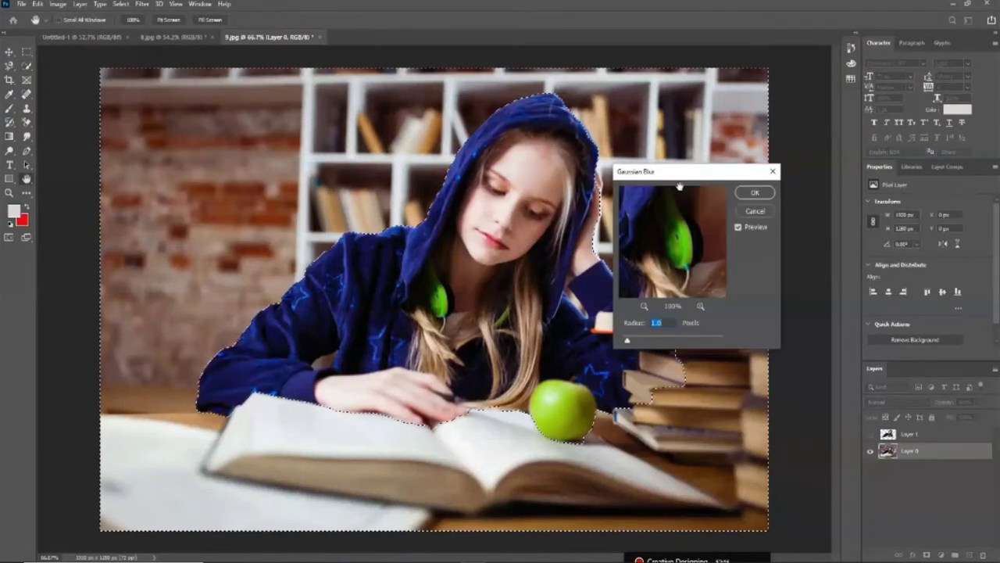
pyautogui.moveTo(684, 176); pyautogui.dragTo(719, 148)
pyautogui.moveTo(663, 313); pyautogui.dragTo(679, 315)
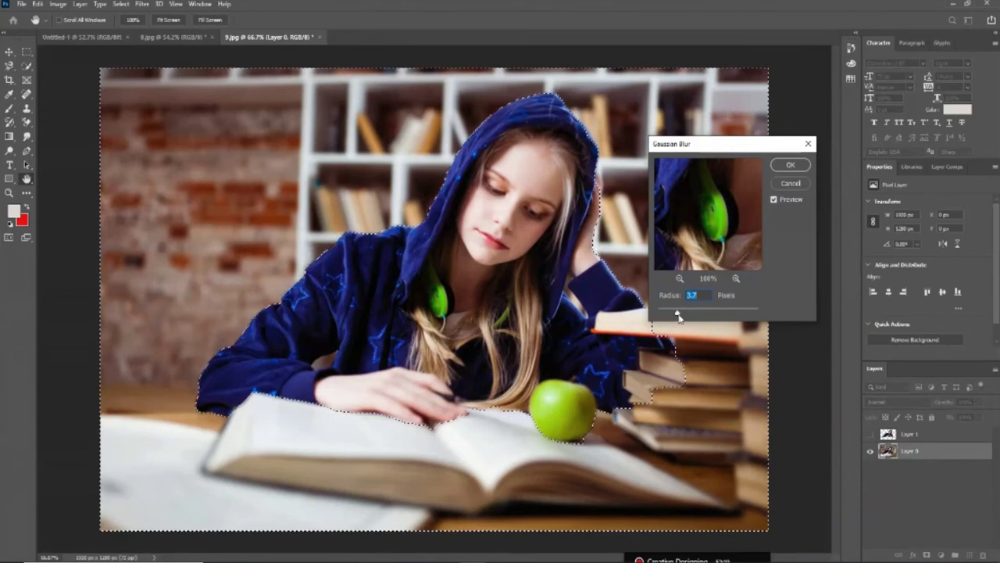
pyautogui.moveTo(678, 314); pyautogui.dragTo(705, 313)
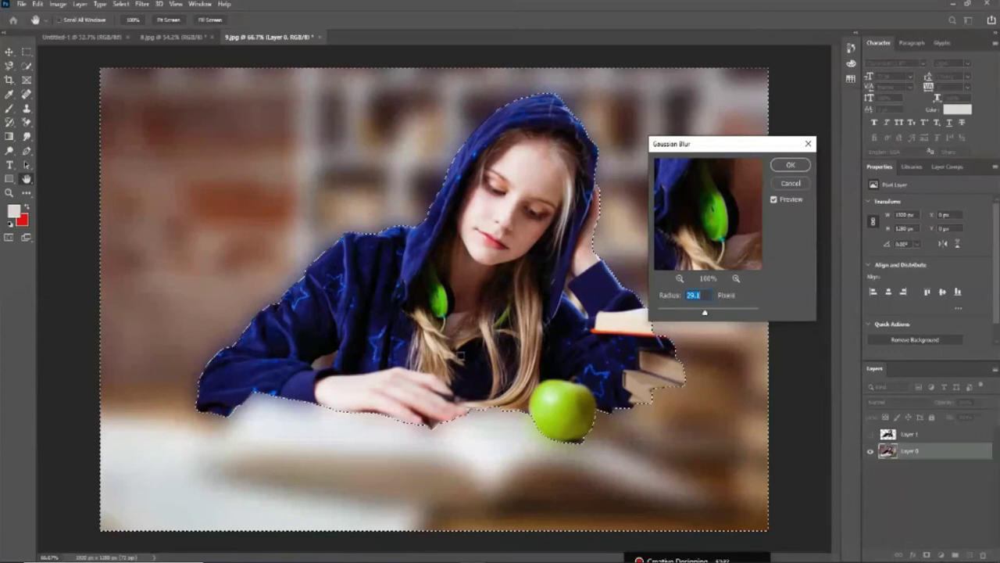
pyautogui.moveTo(705, 312); pyautogui.dragTo(714, 313)
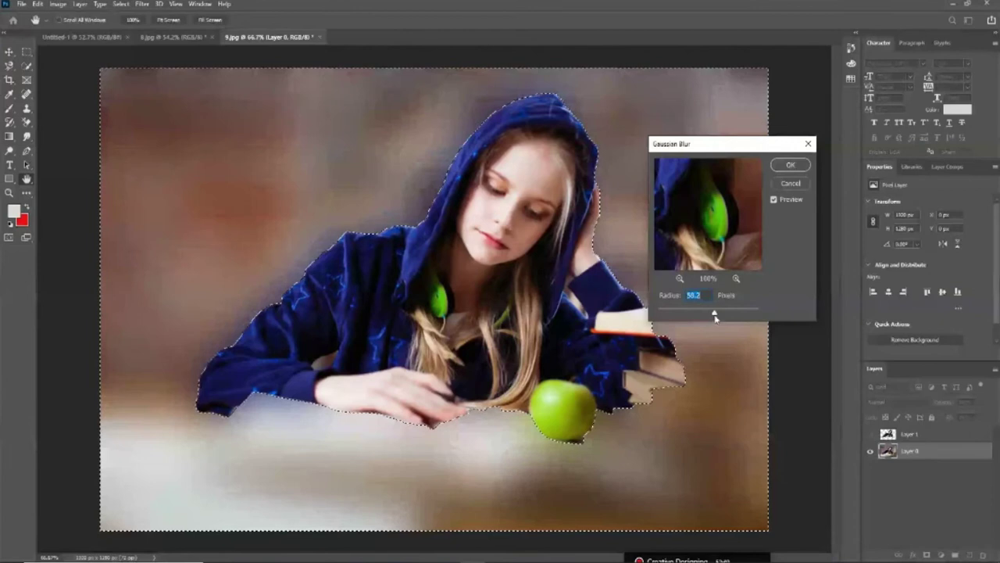
pyautogui.moveTo(714, 317); pyautogui.dragTo(722, 313)
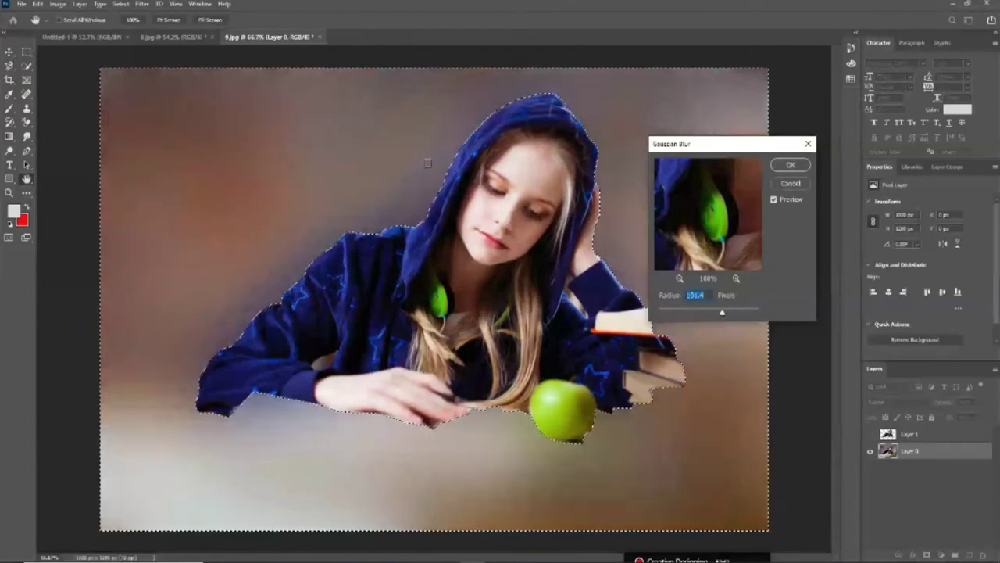
pyautogui.moveTo(722, 314)
pyautogui.mouseDown()
pyautogui.moveTo(671, 314)
pyautogui.moveTo(681, 315)
pyautogui.mouseUp()
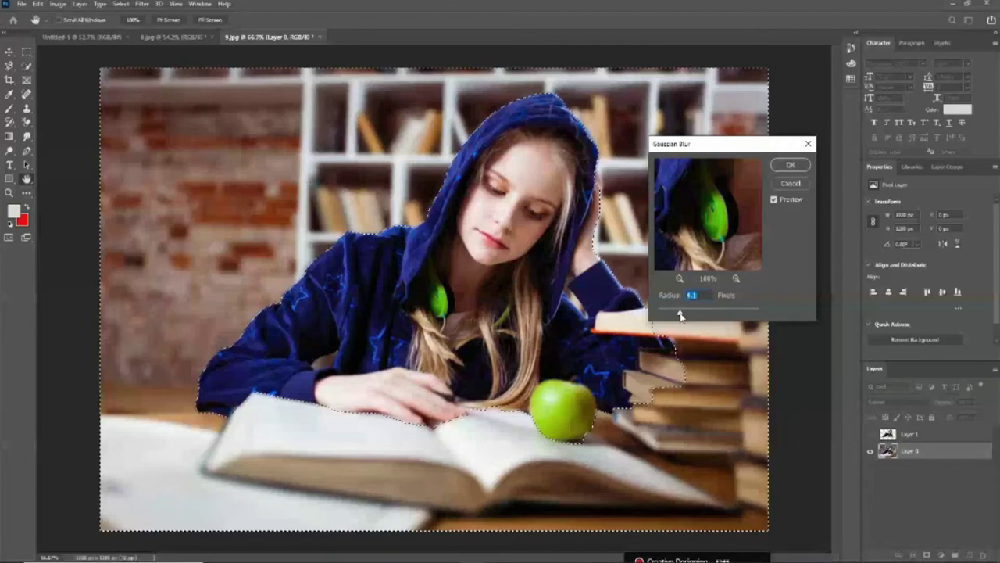
pyautogui.moveTo(680, 315); pyautogui.dragTo(670, 321)
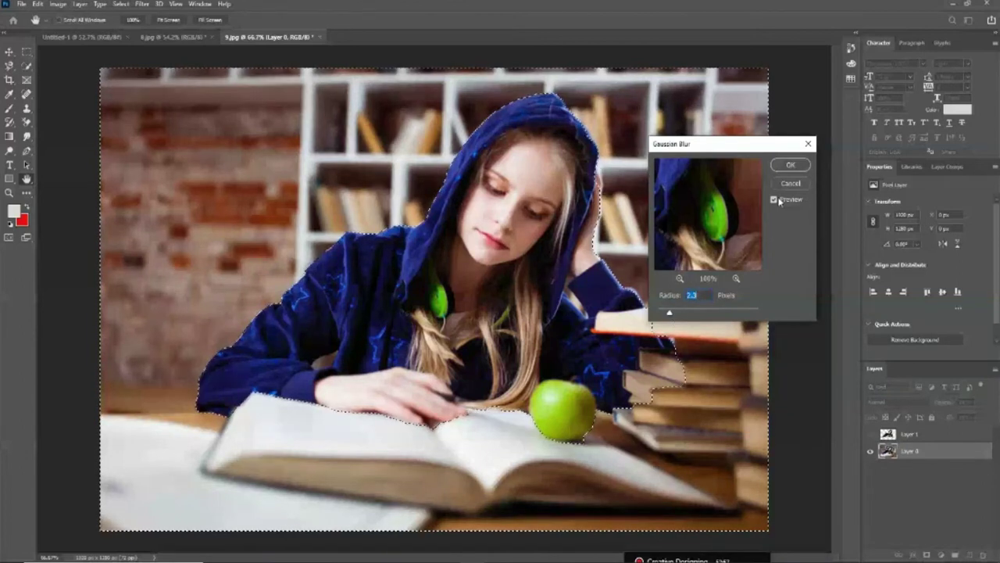
pyautogui.press('Return')
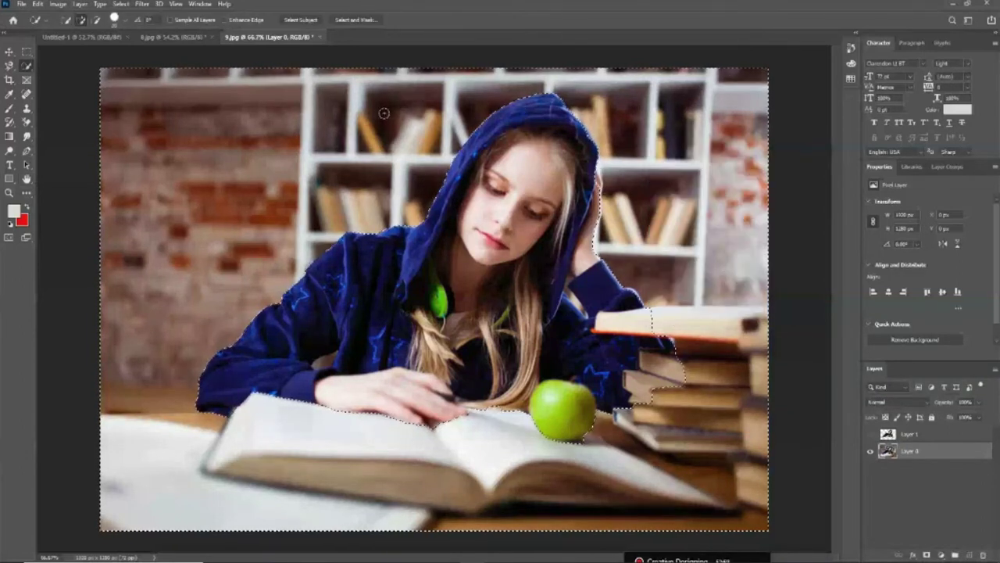
# Preview Gaussian Blur on the background at radii 3.7, 15.6 and 40.1, then discard it
pyautogui.click(141, 3)
pyautogui.moveTo(199, 126)
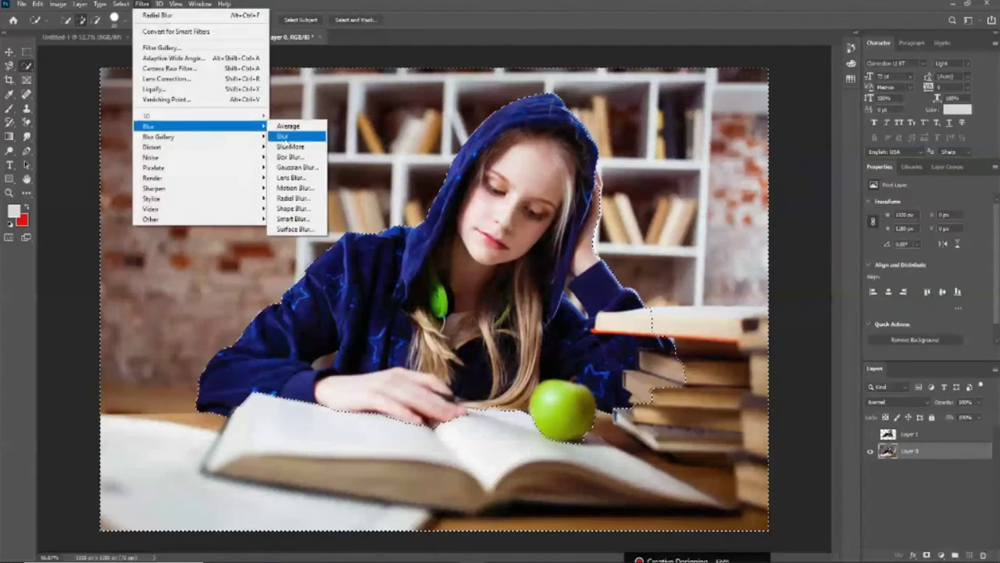
pyautogui.click(297, 167)
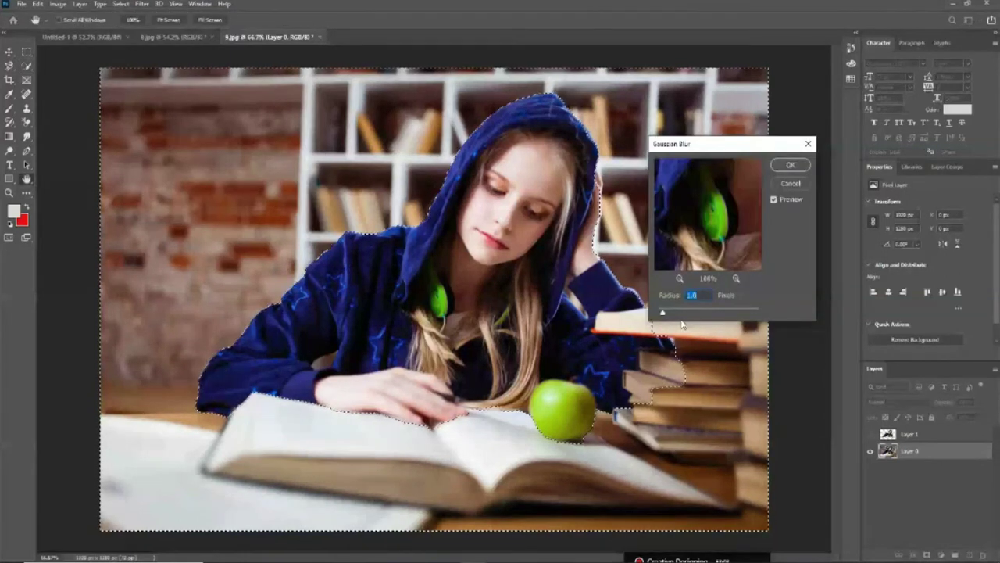
pyautogui.moveTo(664, 312); pyautogui.dragTo(683, 320)
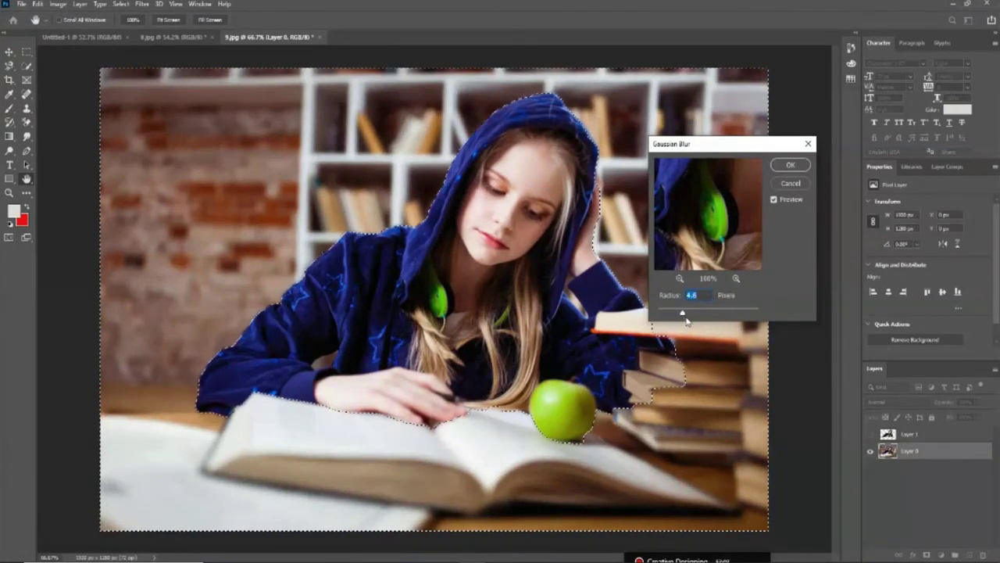
pyautogui.moveTo(684, 314); pyautogui.dragTo(700, 313)
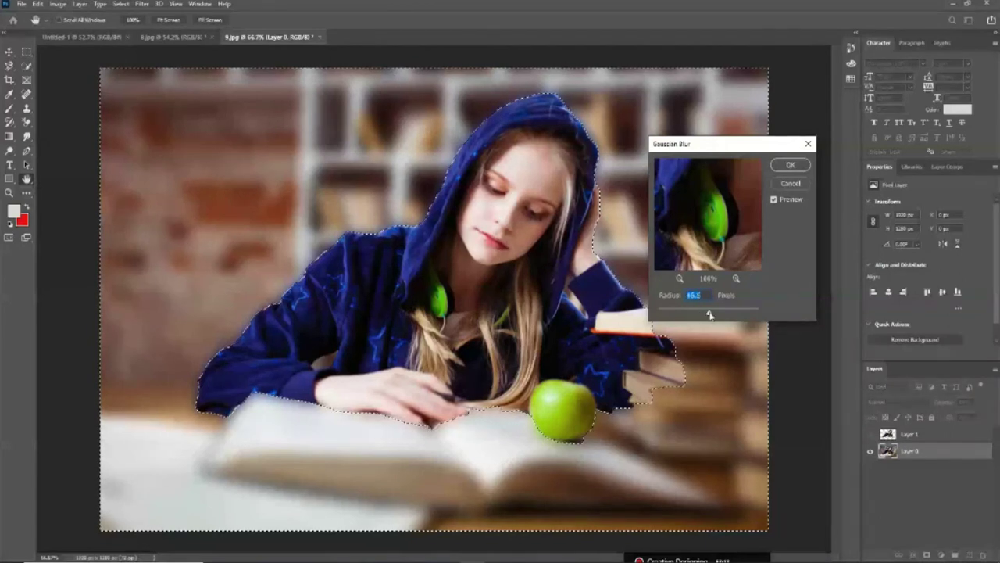
pyautogui.moveTo(700, 313); pyautogui.dragTo(707, 313)
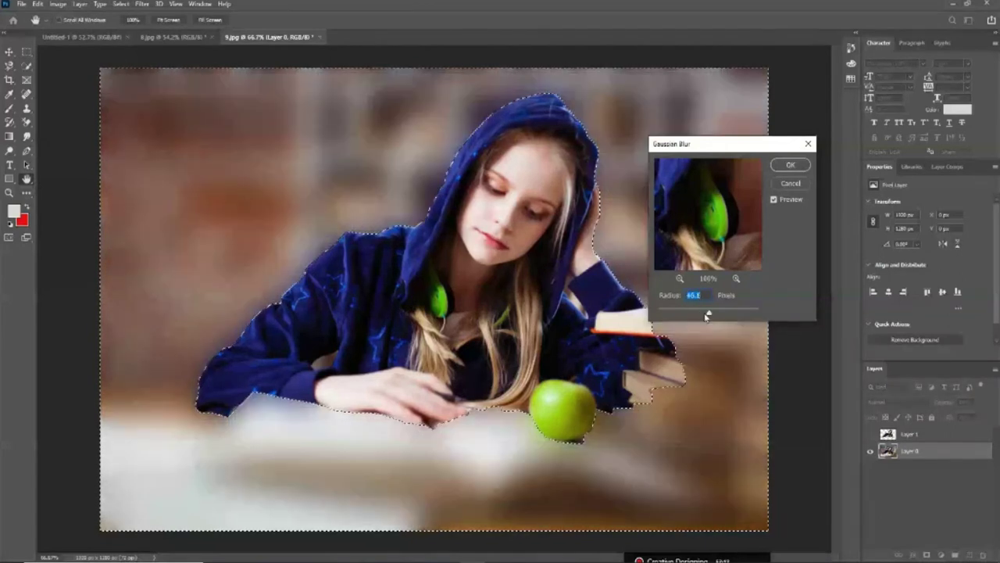
pyautogui.press('Escape')
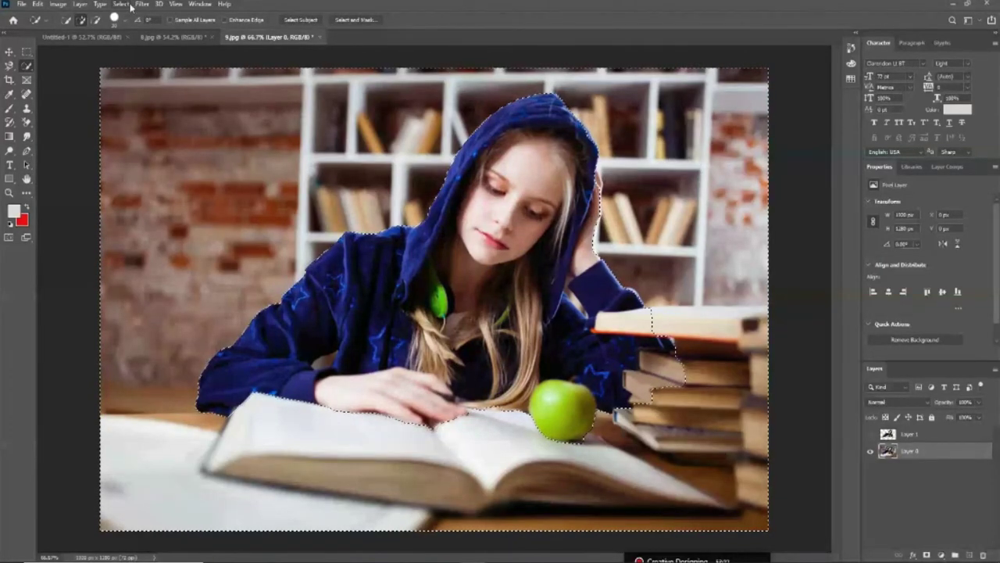
# Preview Box Blur on the background at a radius of about 22
pyautogui.click(142, 4)
pyautogui.moveTo(199, 126)
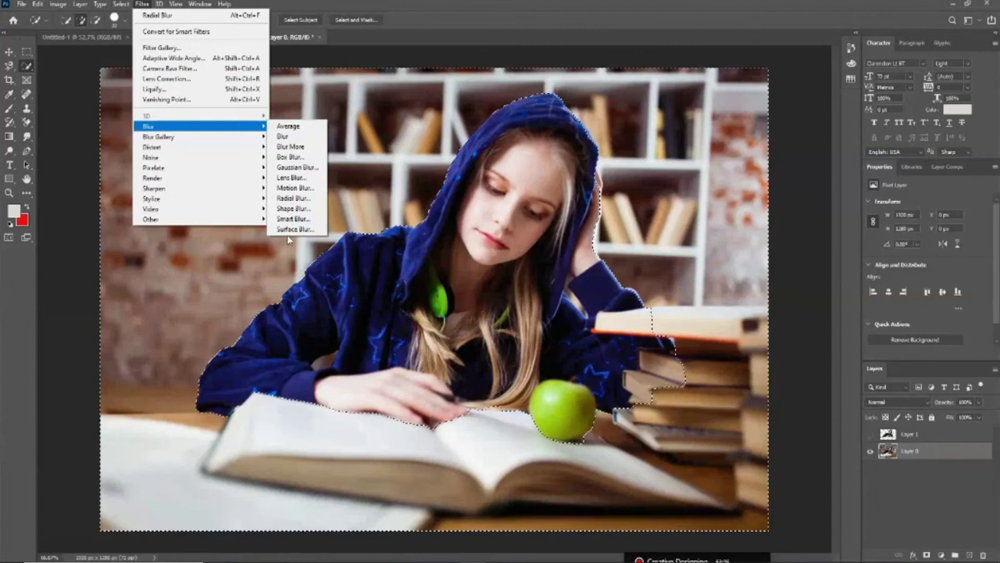
pyautogui.click(293, 156)
pyautogui.moveTo(648, 312); pyautogui.dragTo(668, 311)
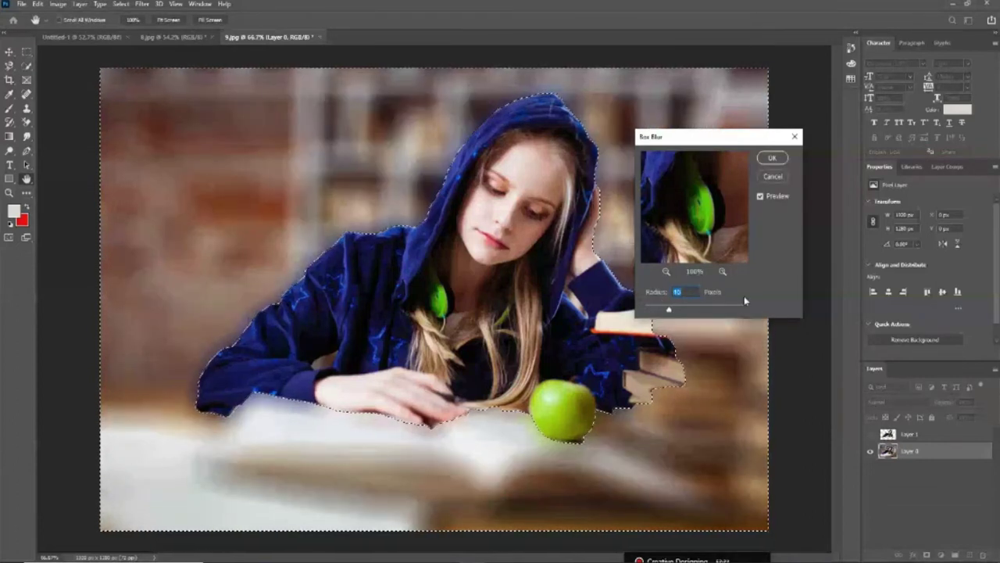
# Compare Box Blur radii of 50 and about 40, then cancel the blur
pyautogui.moveTo(665, 298); pyautogui.dragTo(673, 298)
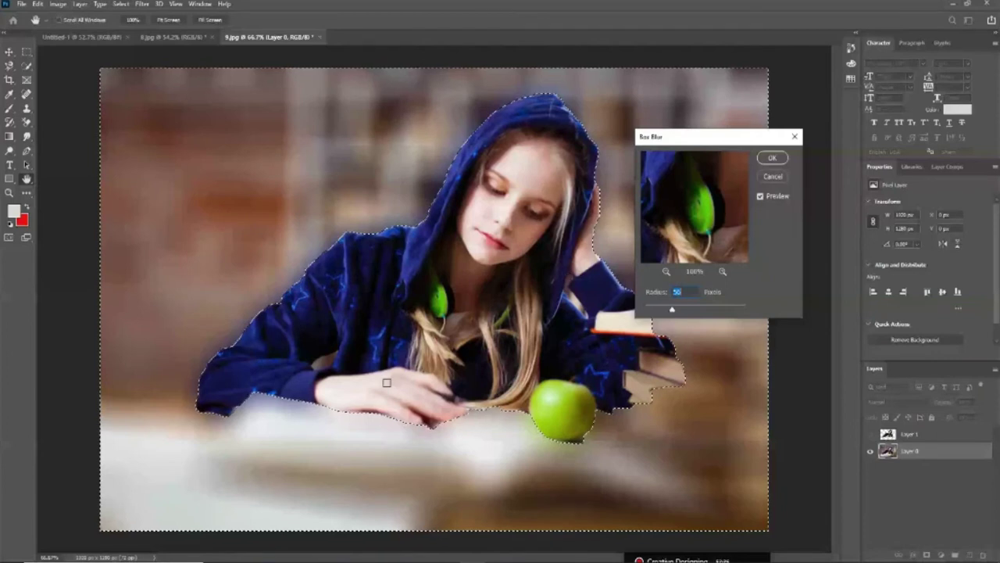
pyautogui.moveTo(672, 310); pyautogui.dragTo(658, 312)
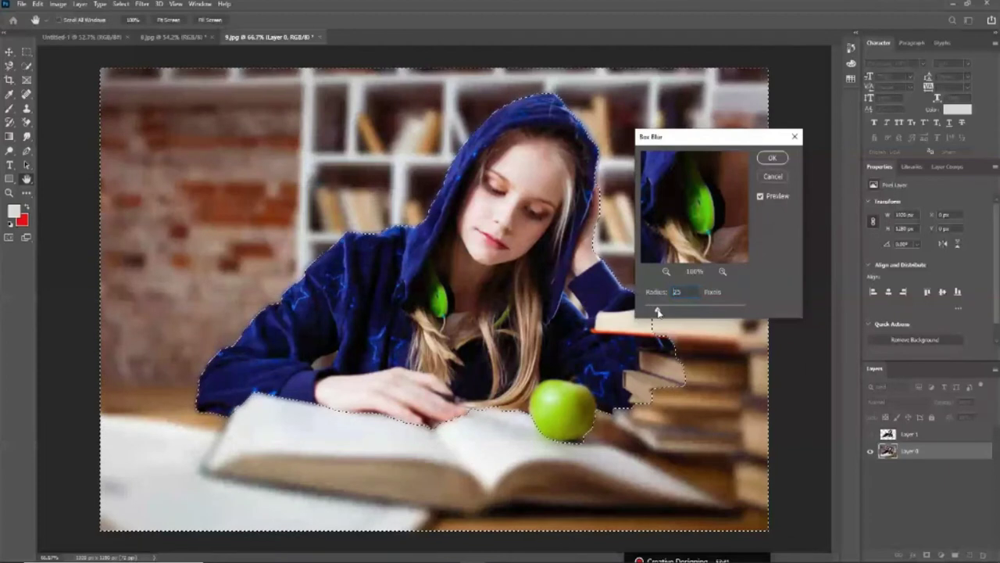
pyautogui.moveTo(658, 312); pyautogui.dragTo(669, 309)
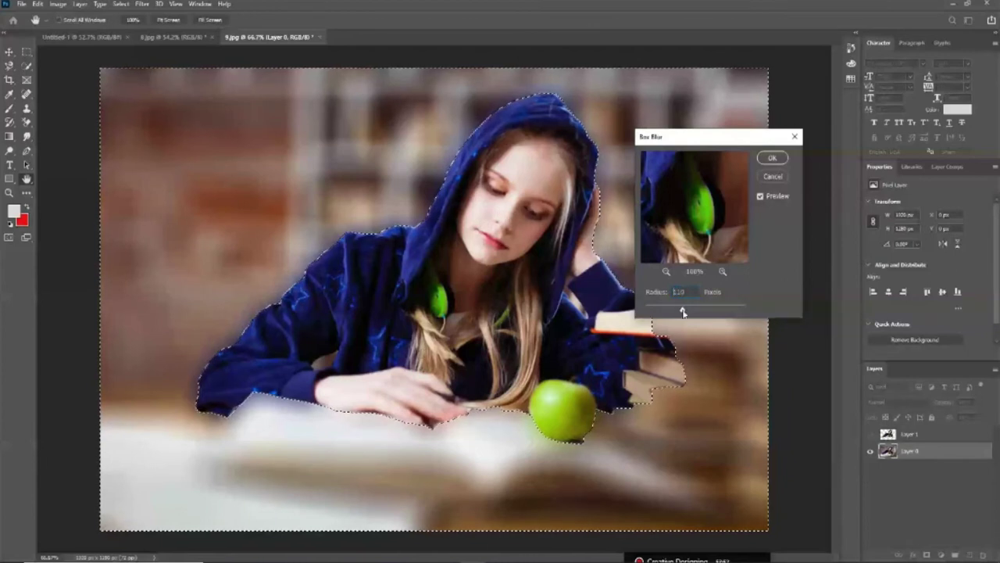
pyautogui.press('Escape')
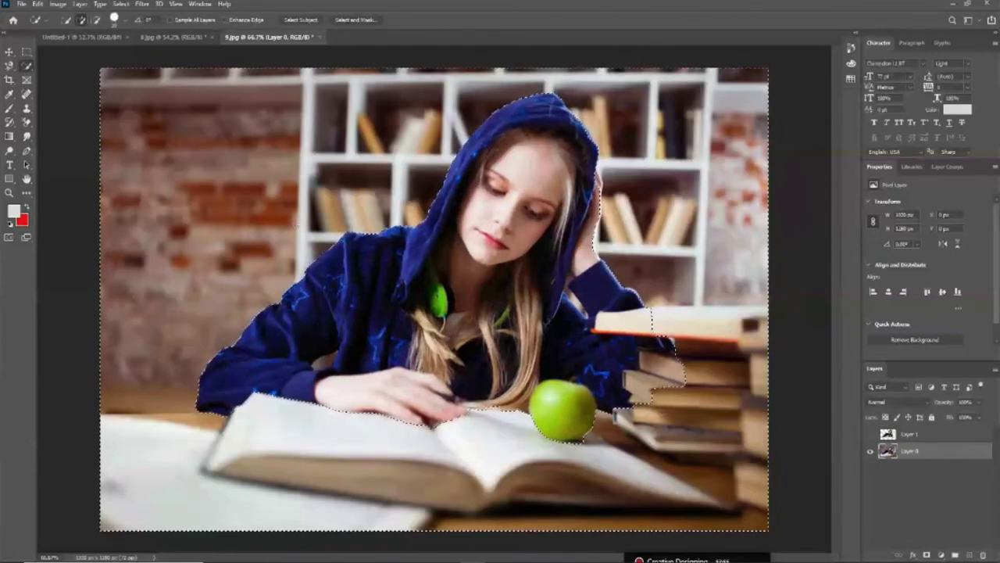
pyautogui.rightClick(213, 191)
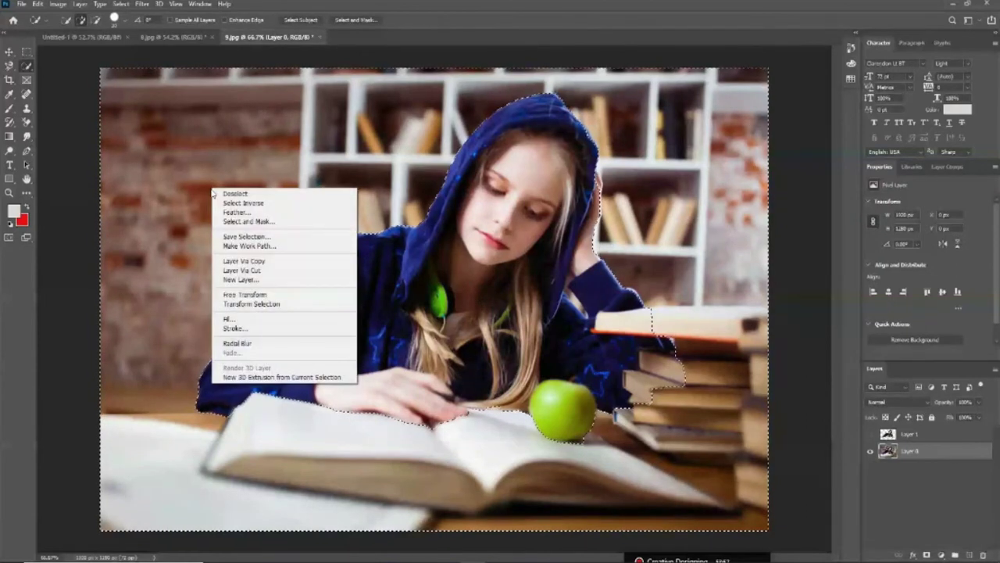
pyautogui.click(244, 202)
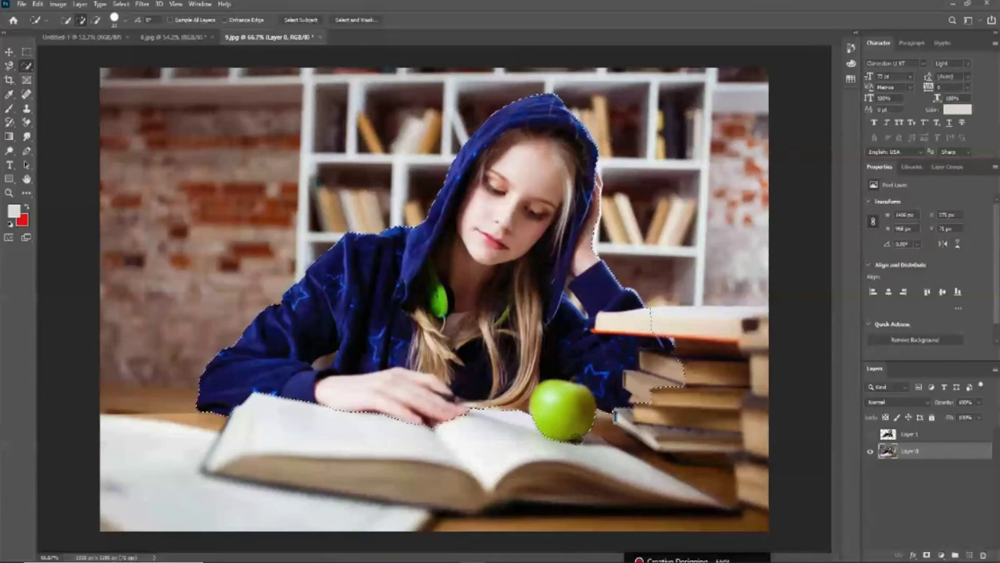
pyautogui.click(142, 4)
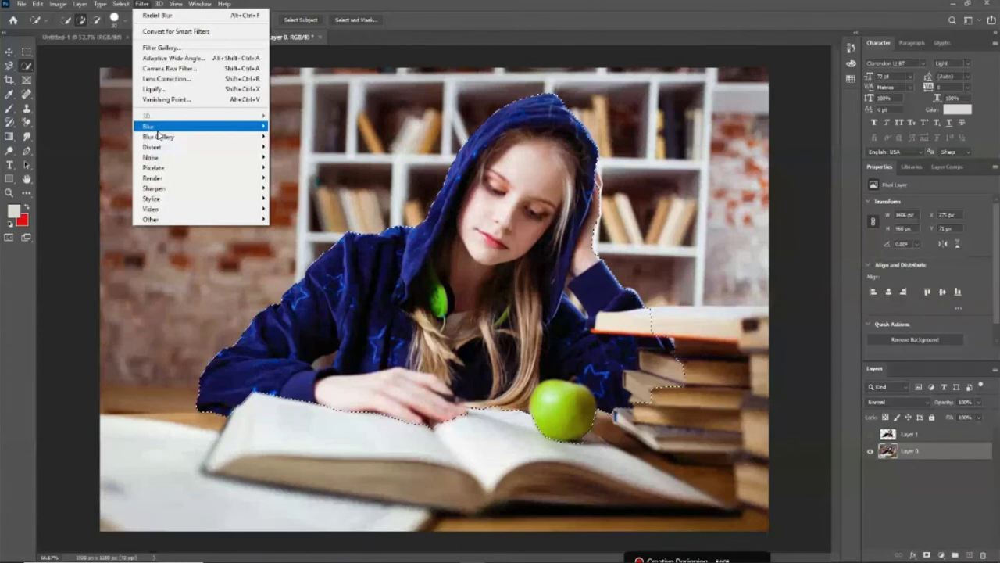
pyautogui.moveTo(200, 126)
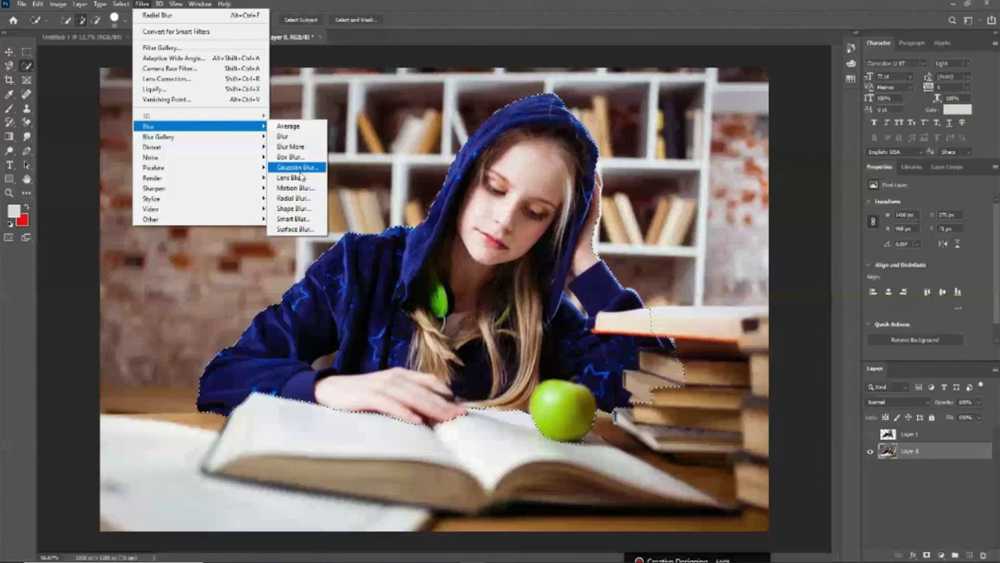
pyautogui.click(297, 167)
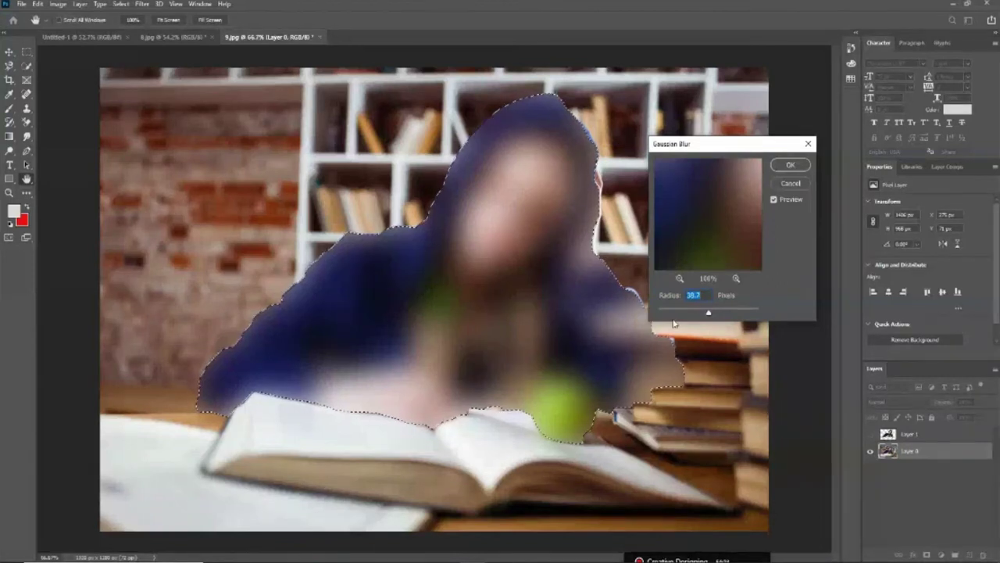
pyautogui.moveTo(737, 146); pyautogui.dragTo(768, 87)
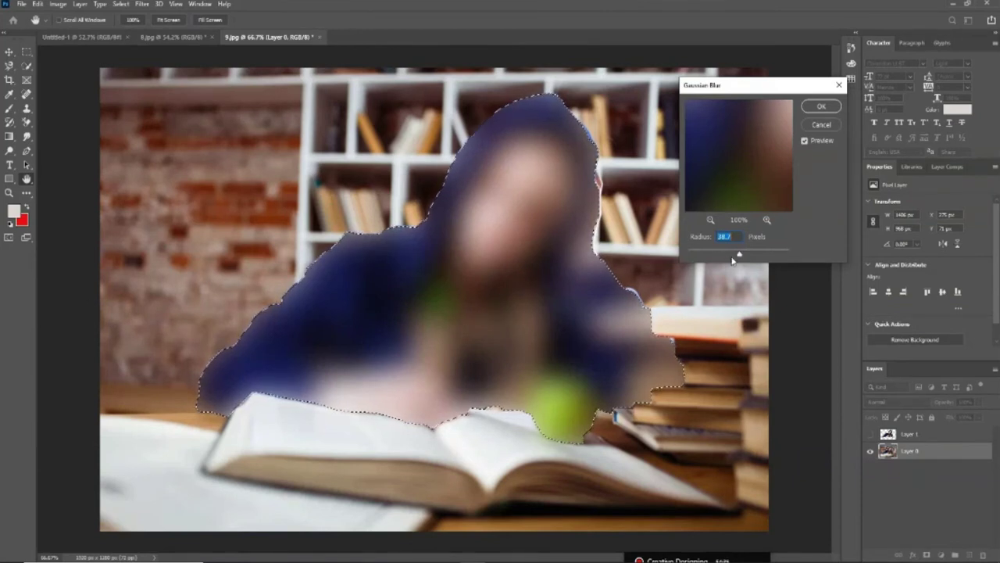
pyautogui.moveTo(739, 254); pyautogui.dragTo(731, 255)
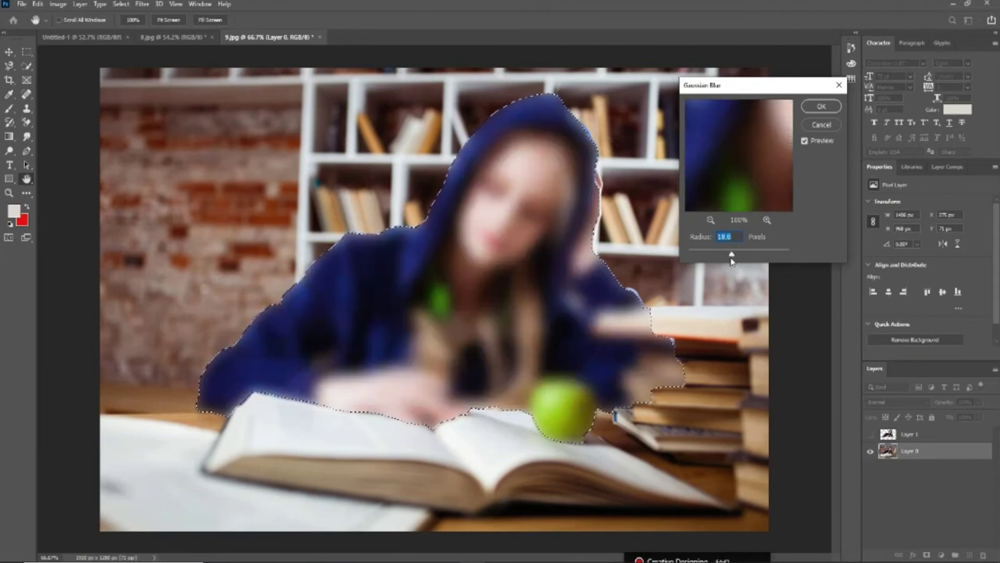
pyautogui.moveTo(731, 256); pyautogui.dragTo(739, 256)
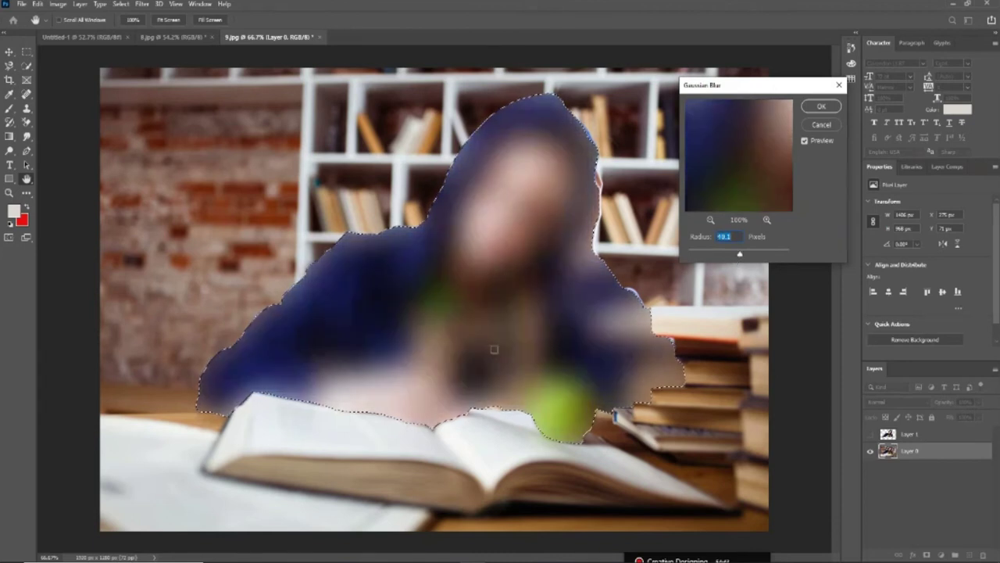
pyautogui.press('Return')
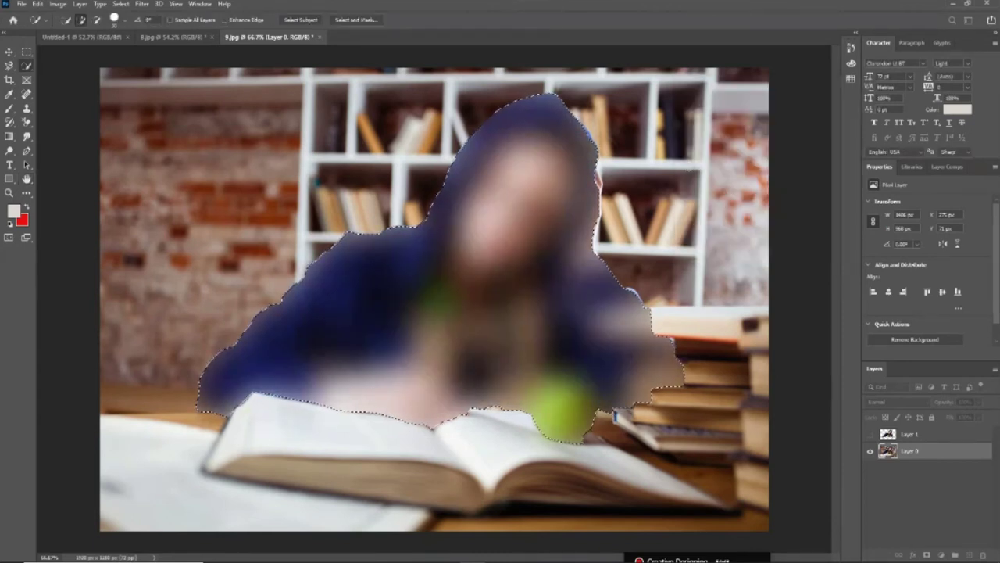
pyautogui.hotkey('ctrl', 'z')
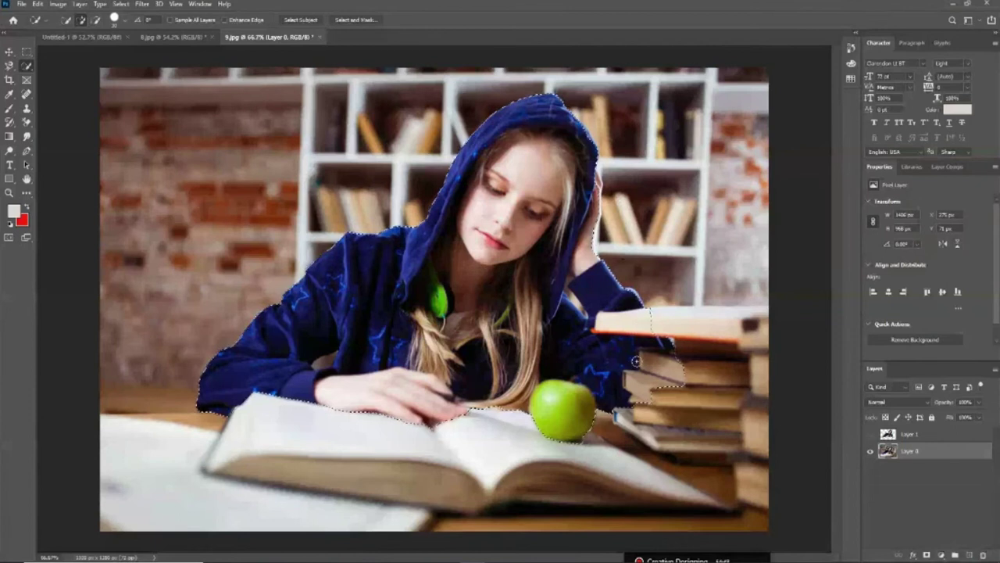
pyautogui.click(141, 4)
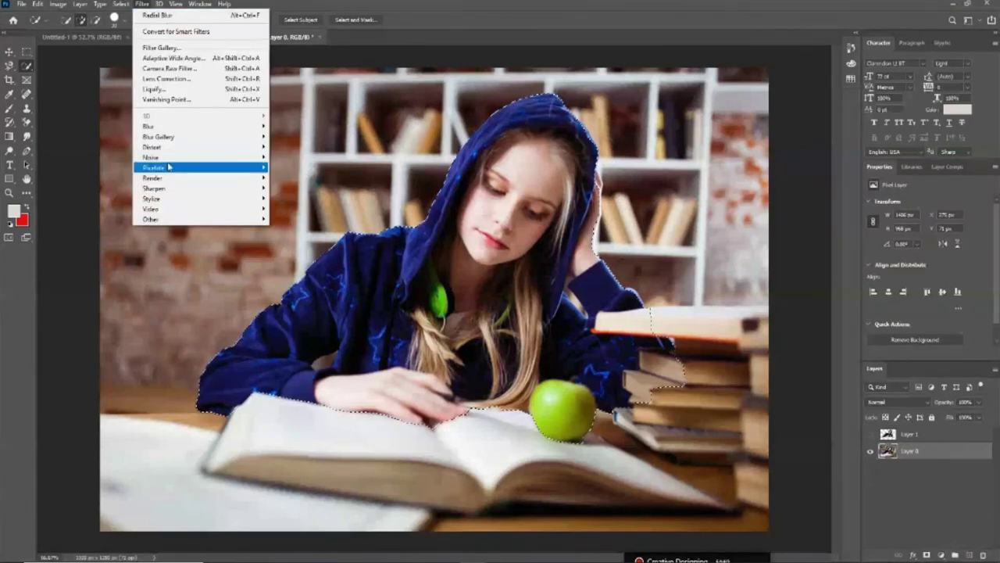
pyautogui.moveTo(156, 126)
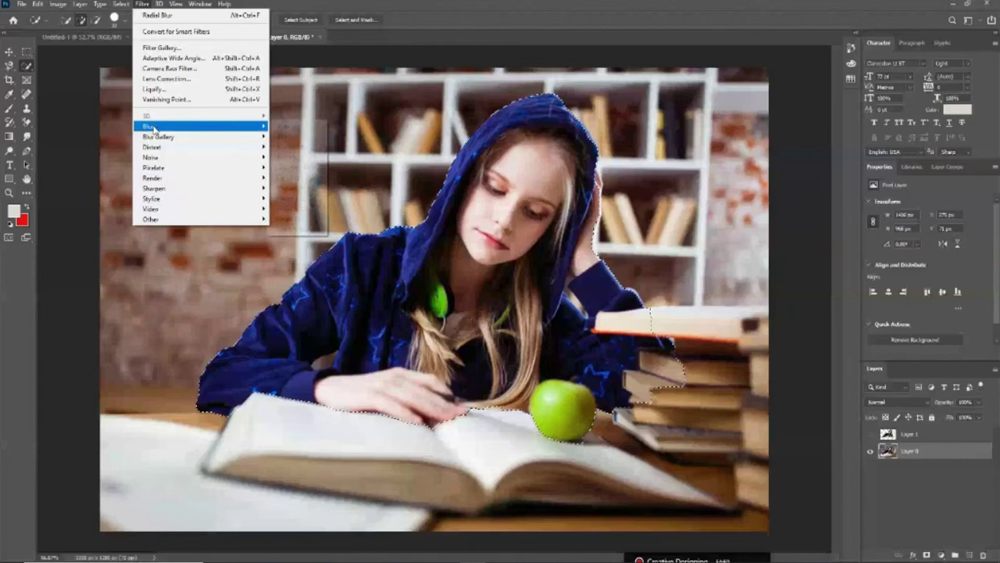
pyautogui.press('Escape')
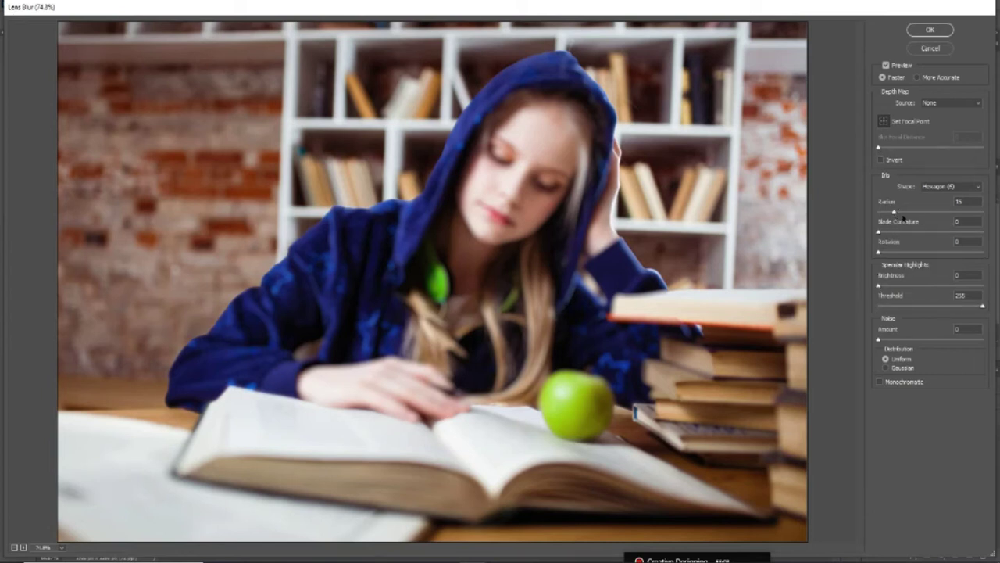
pyautogui.moveTo(895, 211); pyautogui.dragTo(921, 215)
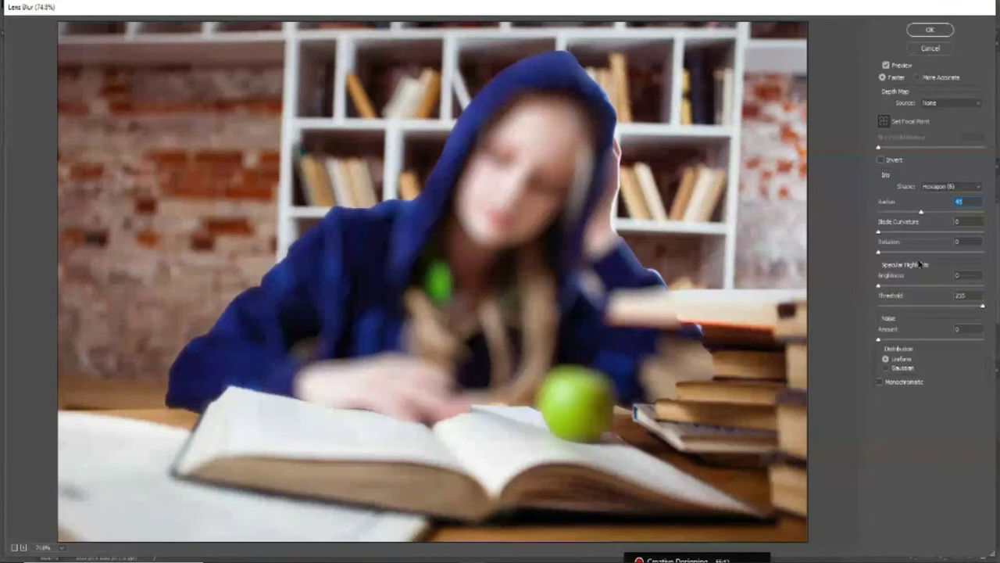
pyautogui.moveTo(879, 234); pyautogui.dragTo(895, 235)
pyautogui.click(900, 251)
pyautogui.press('Escape')
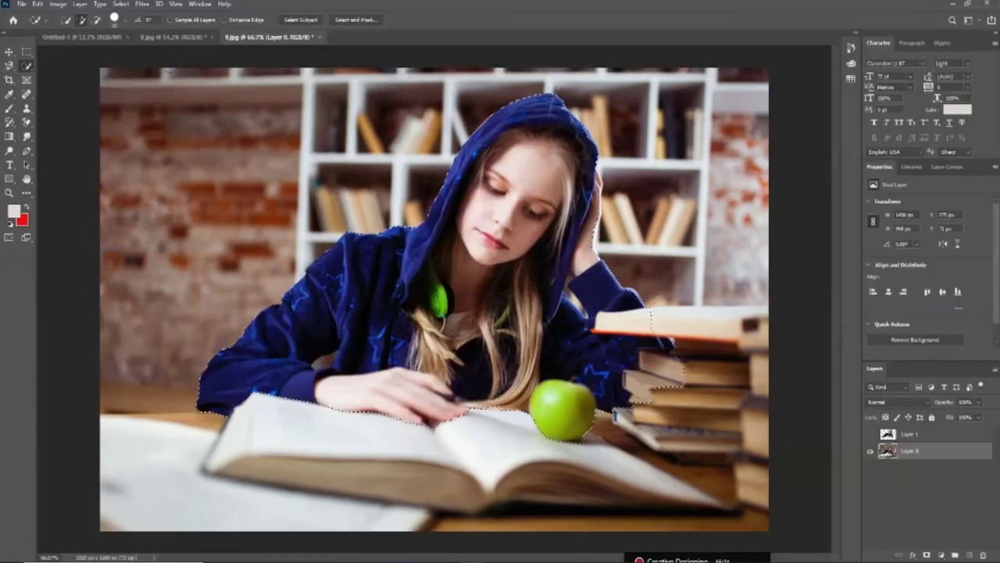
# Twirl the selected girl at about 220 degrees, then undo the twirl
pyautogui.click(142, 4)
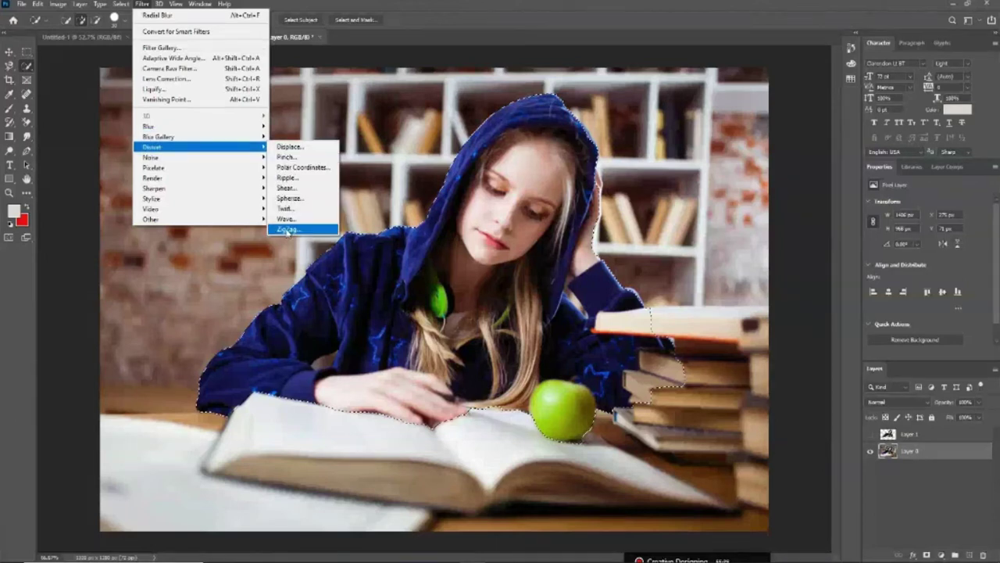
pyautogui.moveTo(199, 147)
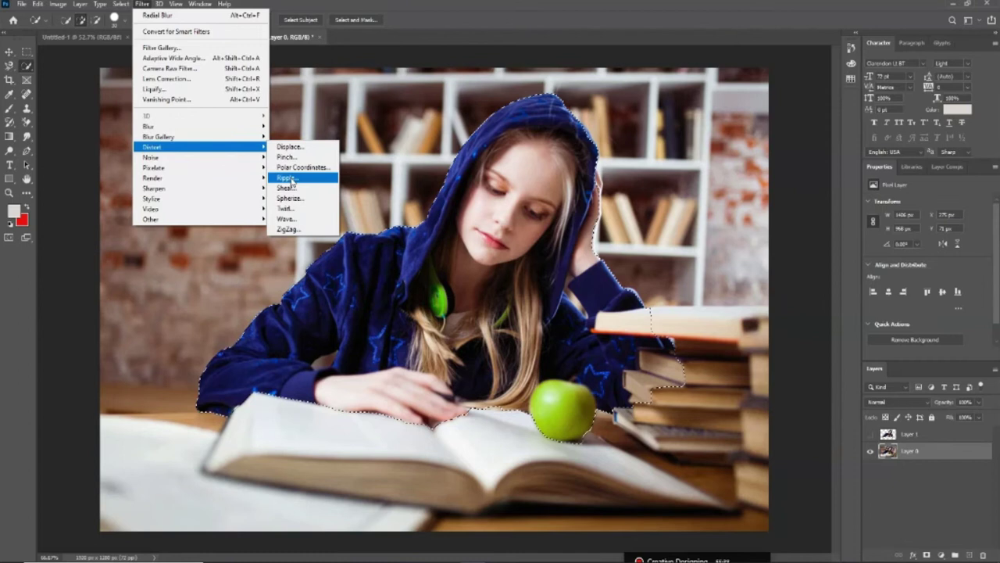
pyautogui.click(286, 207)
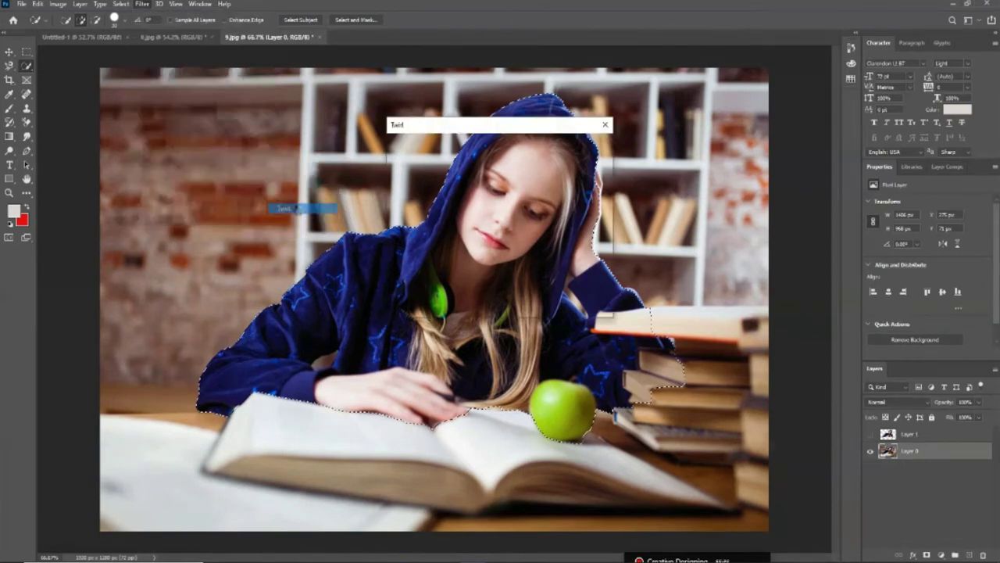
pyautogui.moveTo(525, 125); pyautogui.dragTo(790, 91)
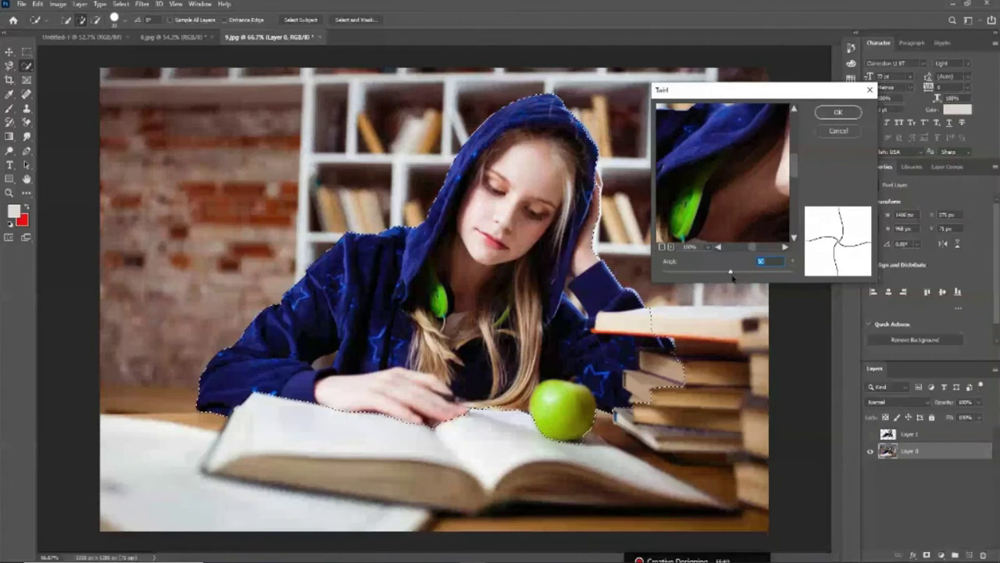
pyautogui.moveTo(732, 272); pyautogui.dragTo(714, 266)
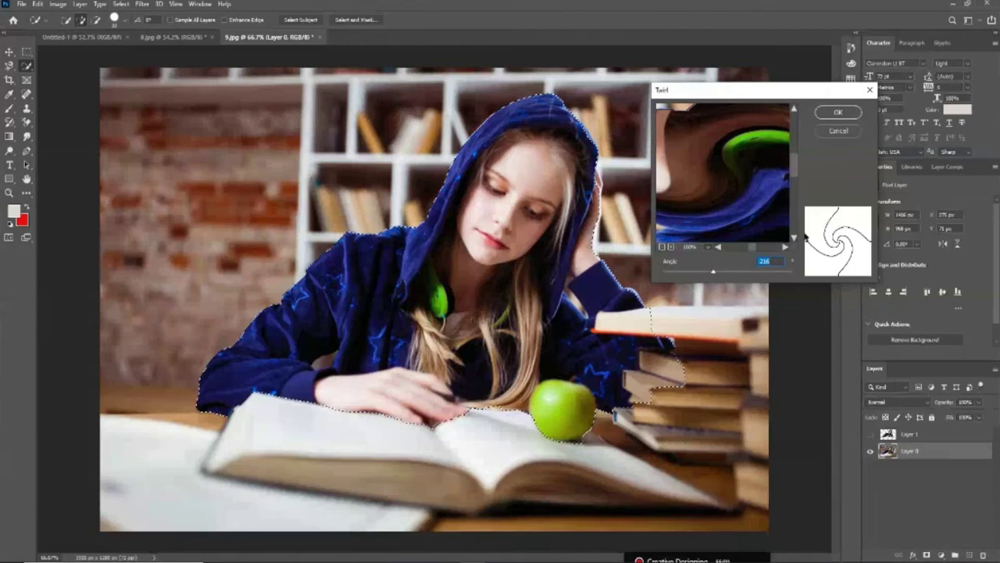
pyautogui.press('Return')
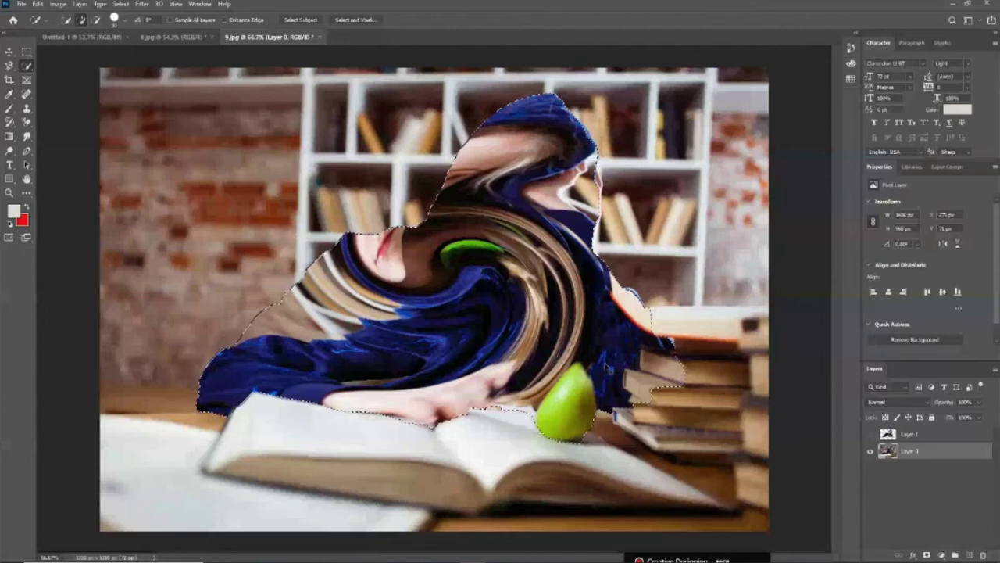
pyautogui.hotkey('ctrl', 'z')
pyautogui.click(142, 4)
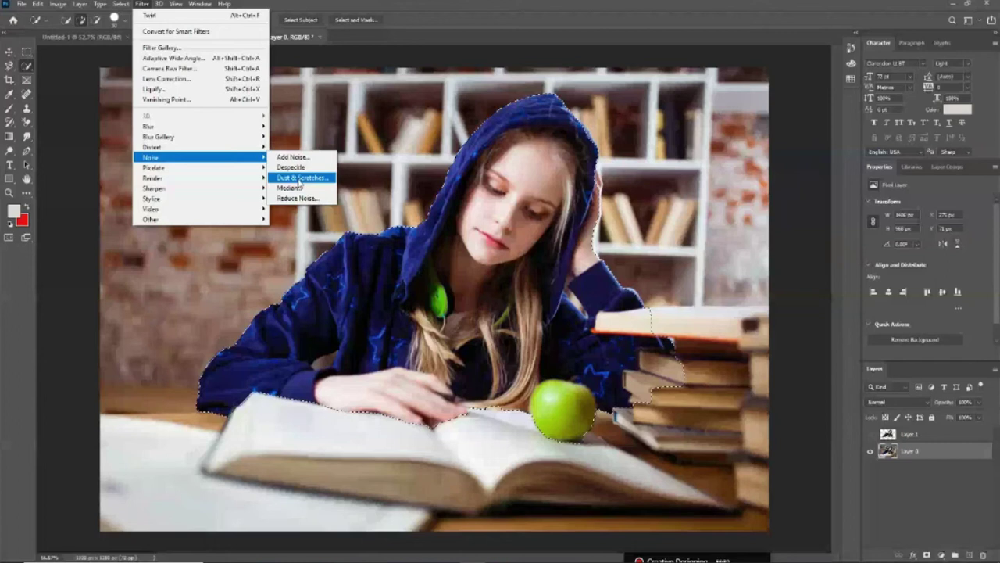
# Preview Dust & Scratches on the girl with radius raised to about 21 pixels
pyautogui.click(32, 56)
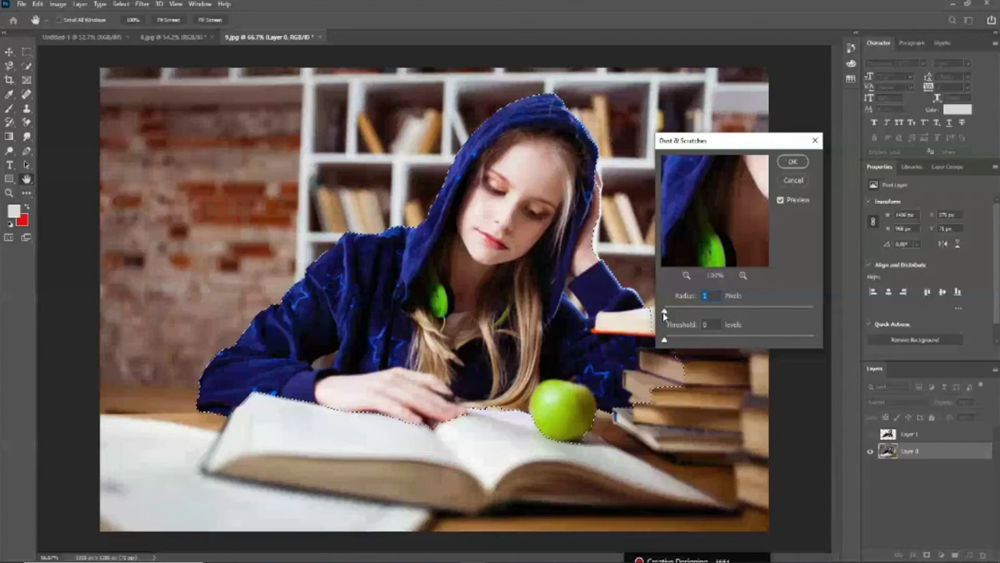
pyautogui.moveTo(664, 313); pyautogui.dragTo(680, 311)
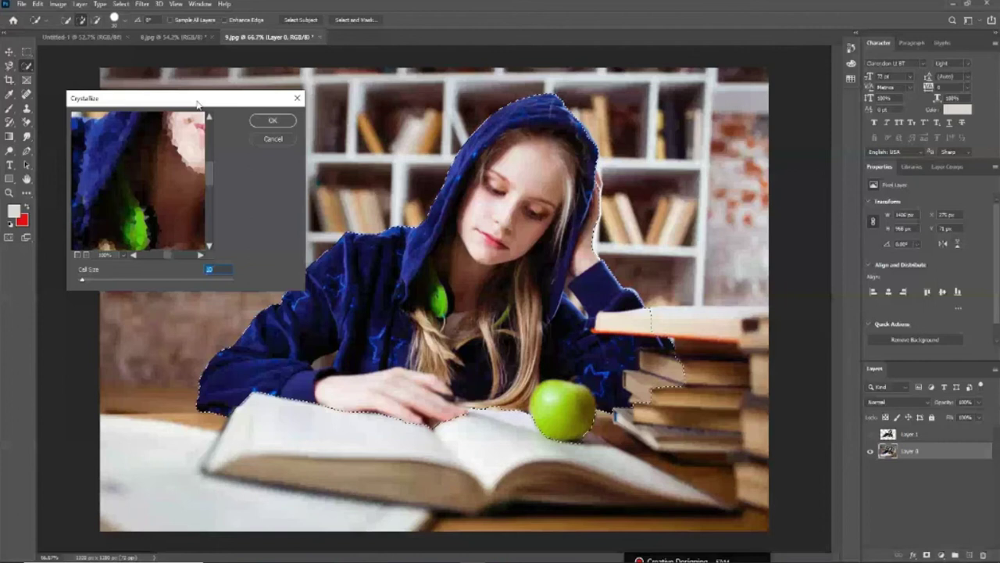
# Apply Crystallize with cell size 30 to the girl, then undo it
pyautogui.write('30')
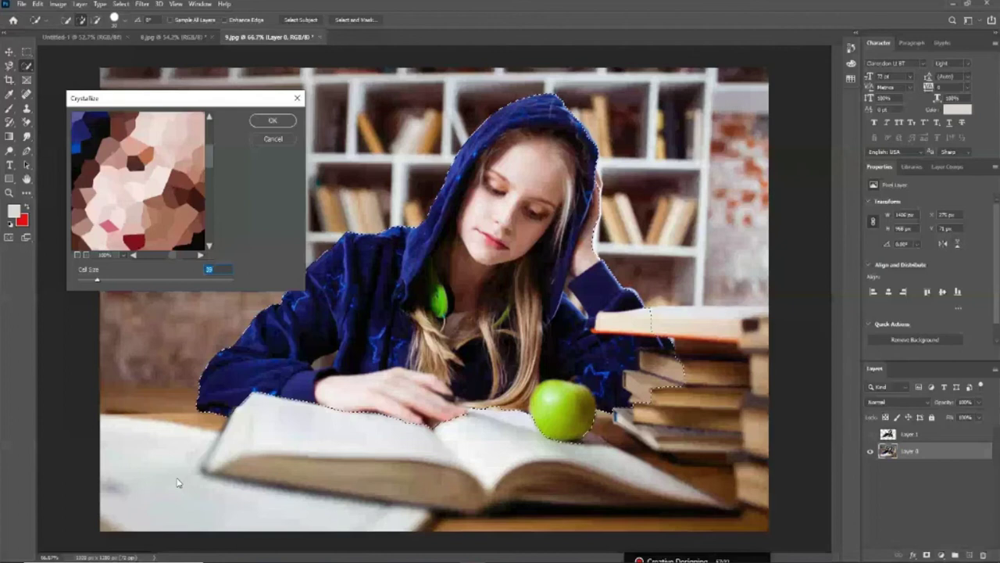
pyautogui.press('Return')
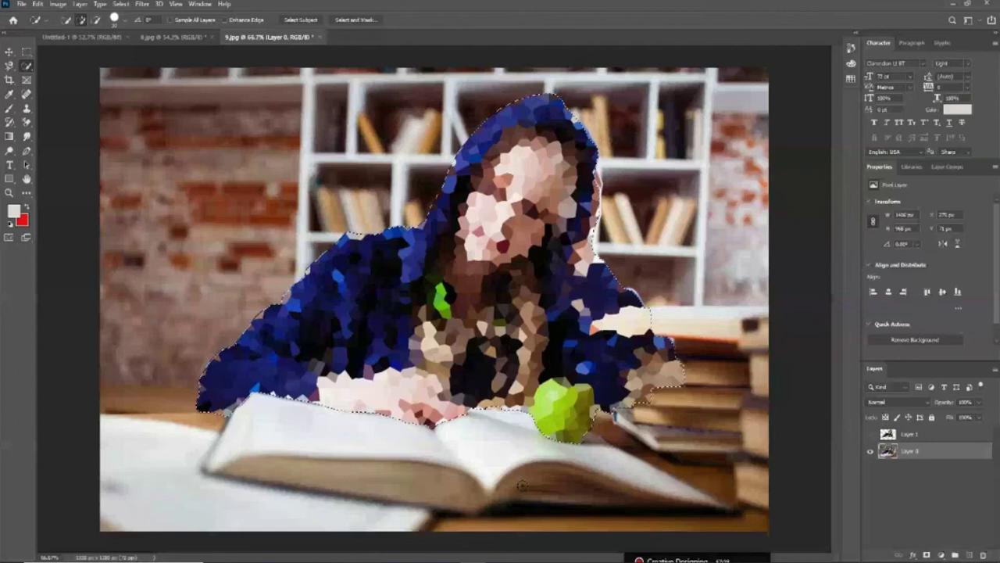
pyautogui.hotkey('ctrl', 'z')
pyautogui.click(142, 4)
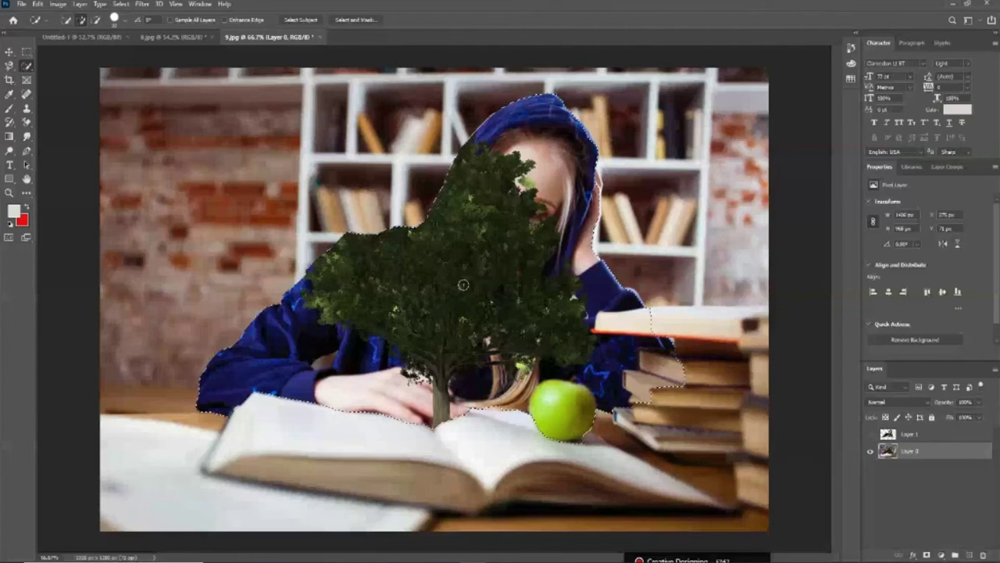
pyautogui.hotkey('ctrl', 'z')
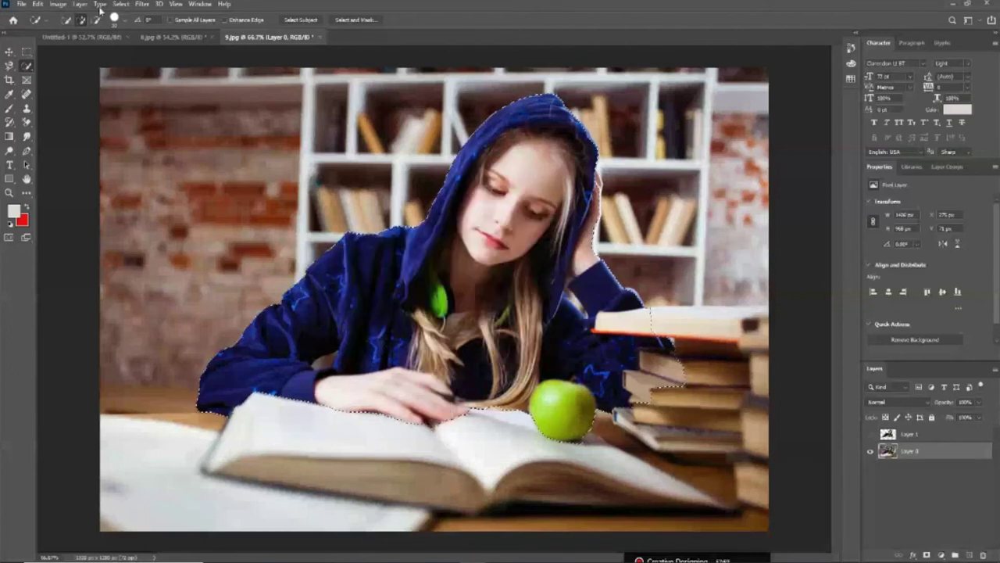
pyautogui.click(142, 3)
pyautogui.moveTo(199, 177)
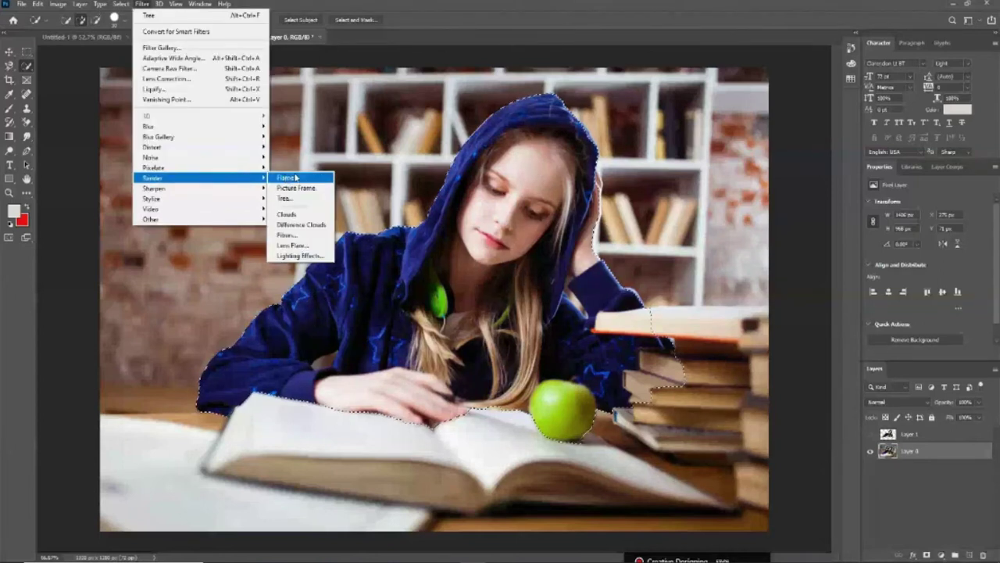
pyautogui.click(290, 178)
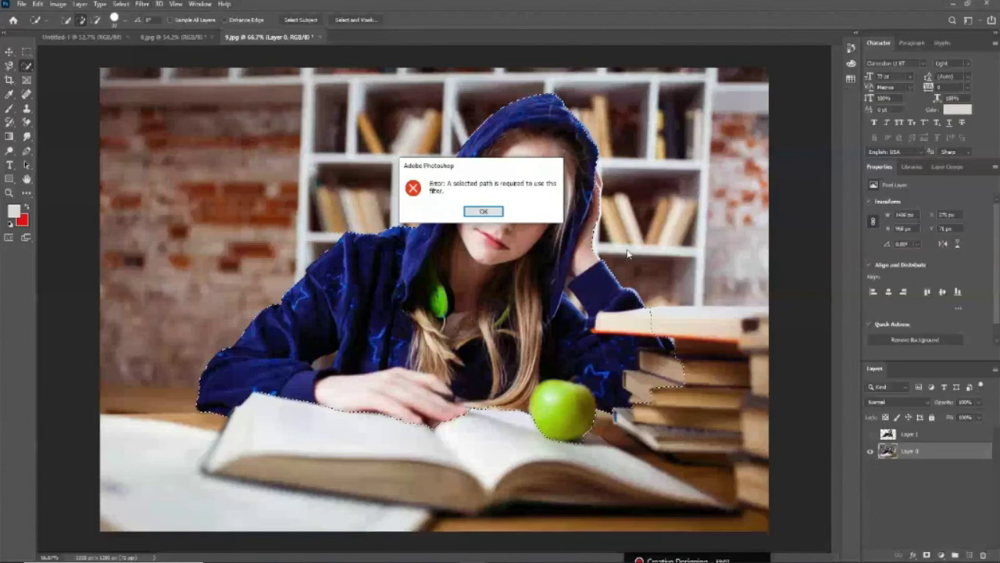
pyautogui.click(474, 212)
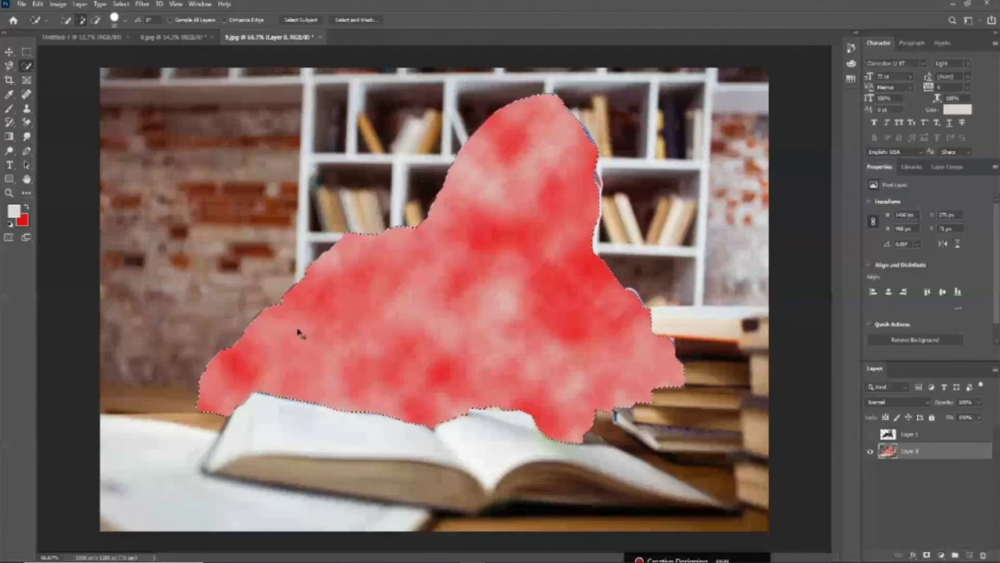
pyautogui.hotkey('ctrl', 'z')
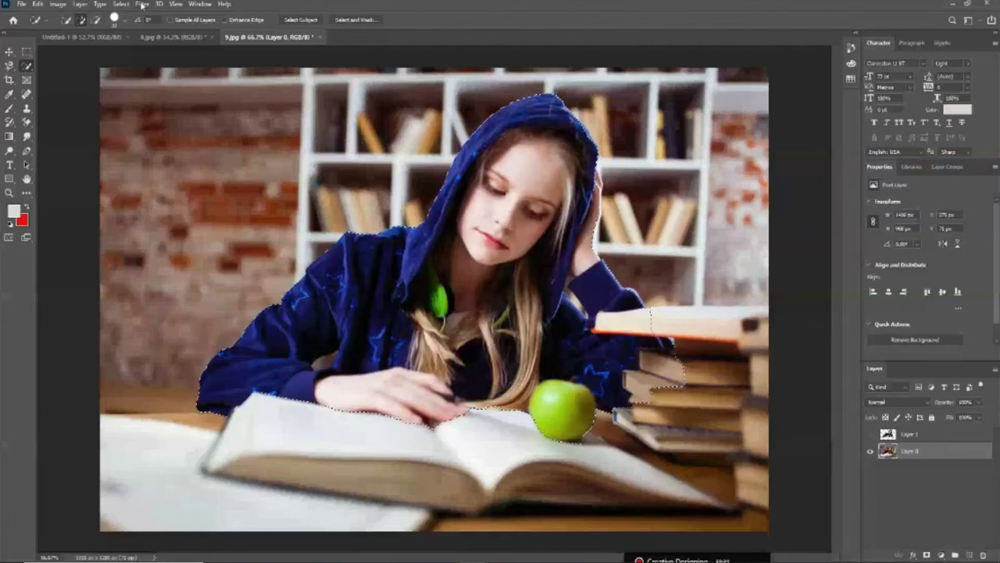
# Open Shake Reduction and raise Blur Trace Bounds to about 41 px
pyautogui.click(143, 4)
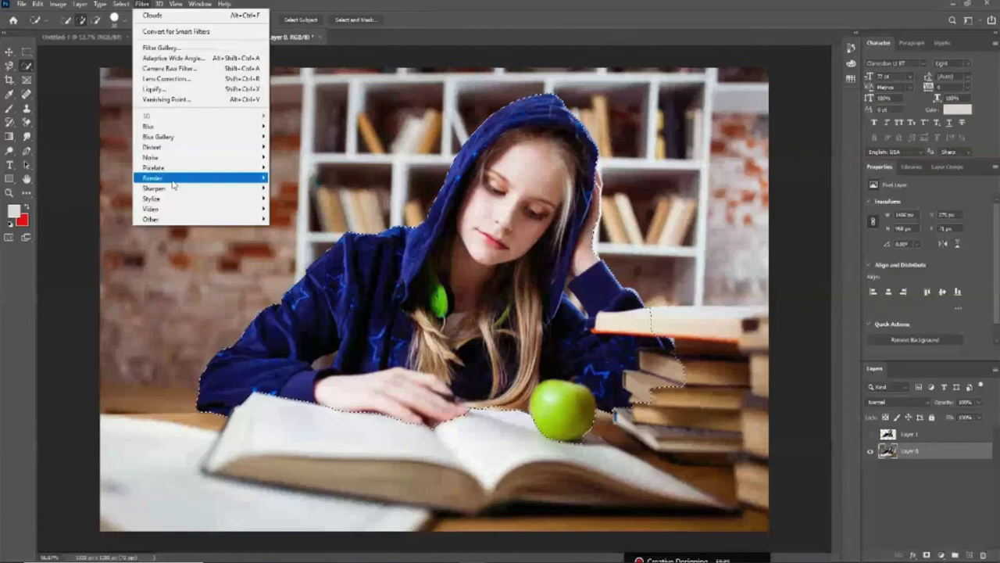
pyautogui.moveTo(199, 188)
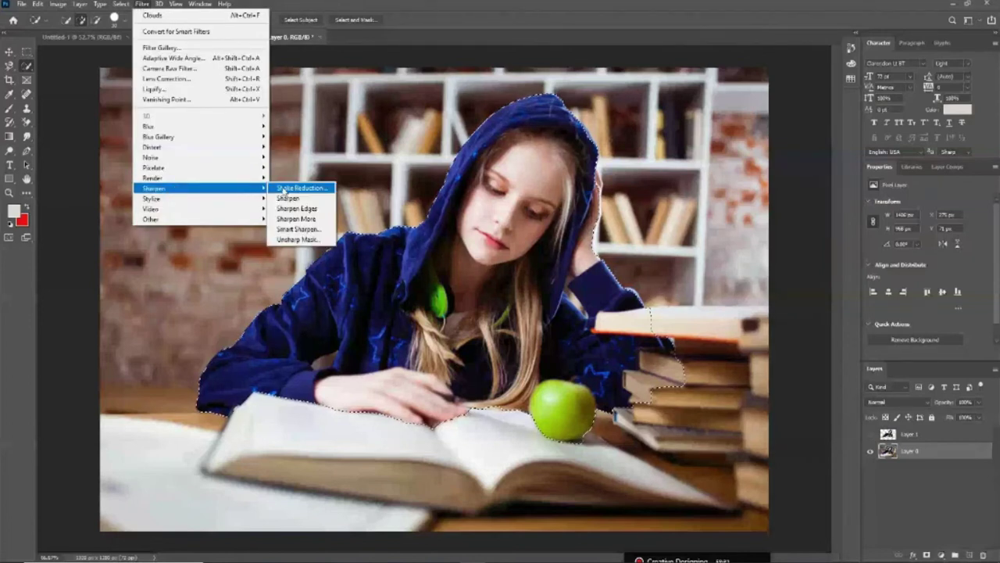
pyautogui.click(290, 189)
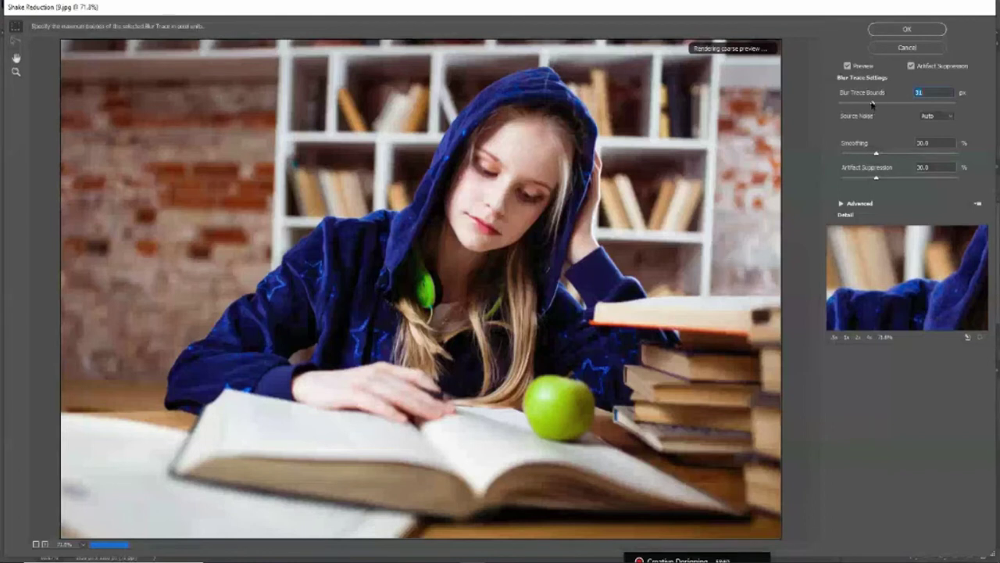
pyautogui.moveTo(873, 103); pyautogui.dragTo(888, 104)
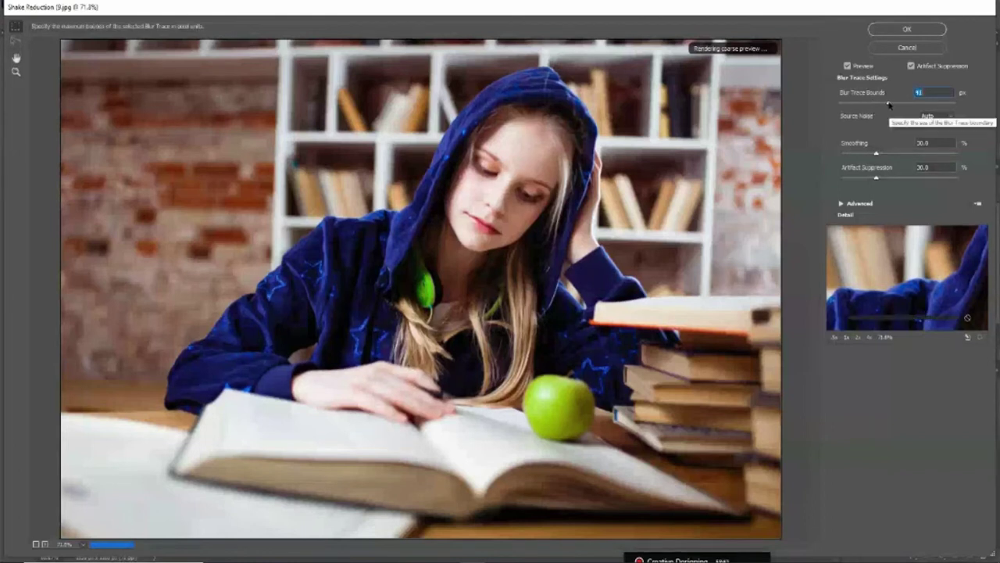
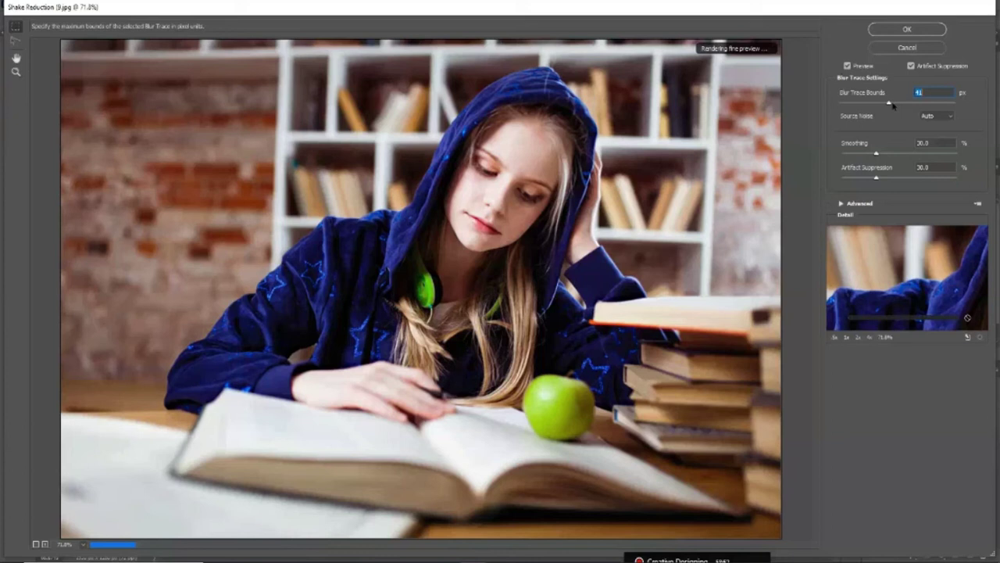
# Apply Shake Reduction to the photo with Blur Trace Bounds raised to 53 px
pyautogui.moveTo(892, 105); pyautogui.dragTo(909, 103)
pyautogui.click(906, 50)
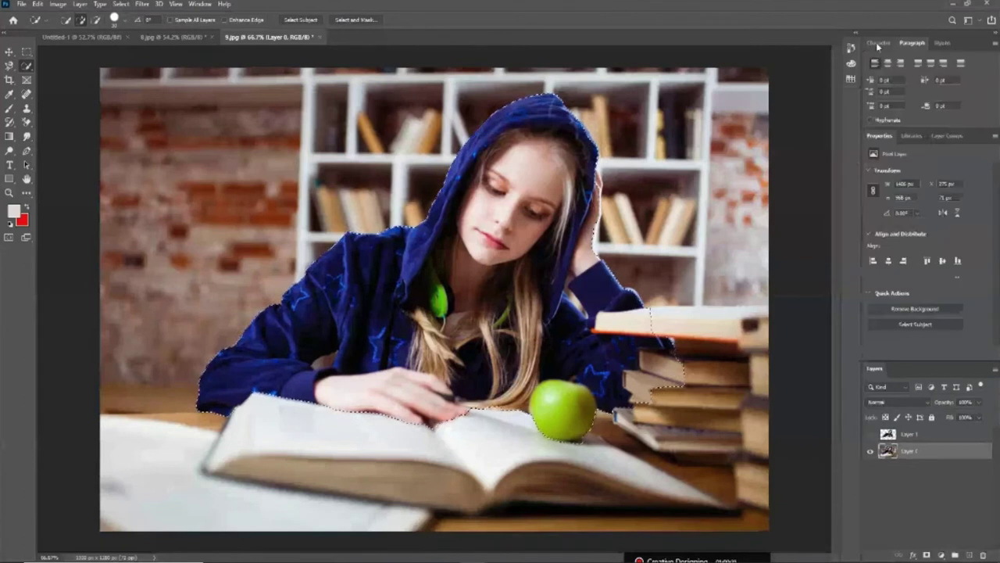
pyautogui.click(877, 45)
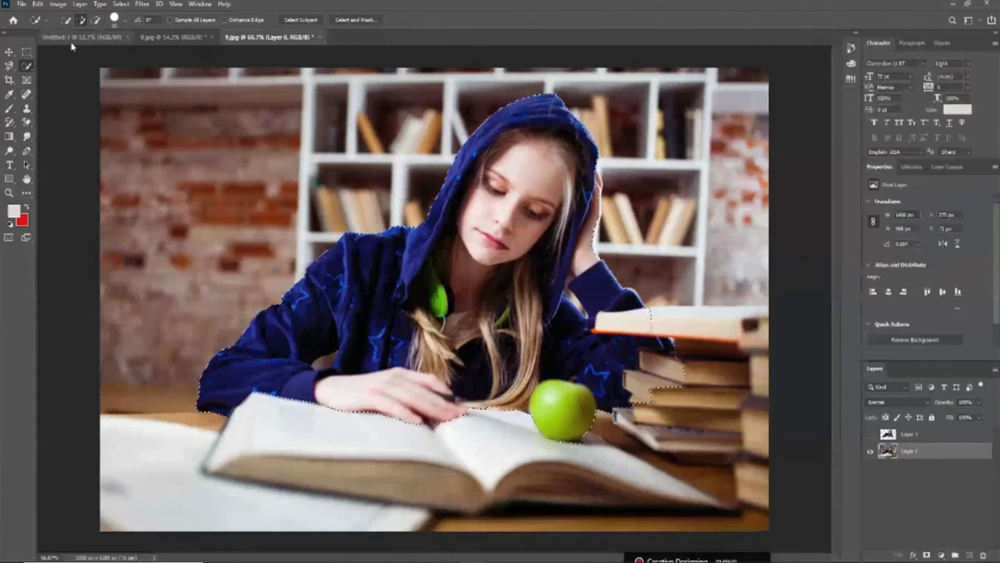
pyautogui.click(143, 4)
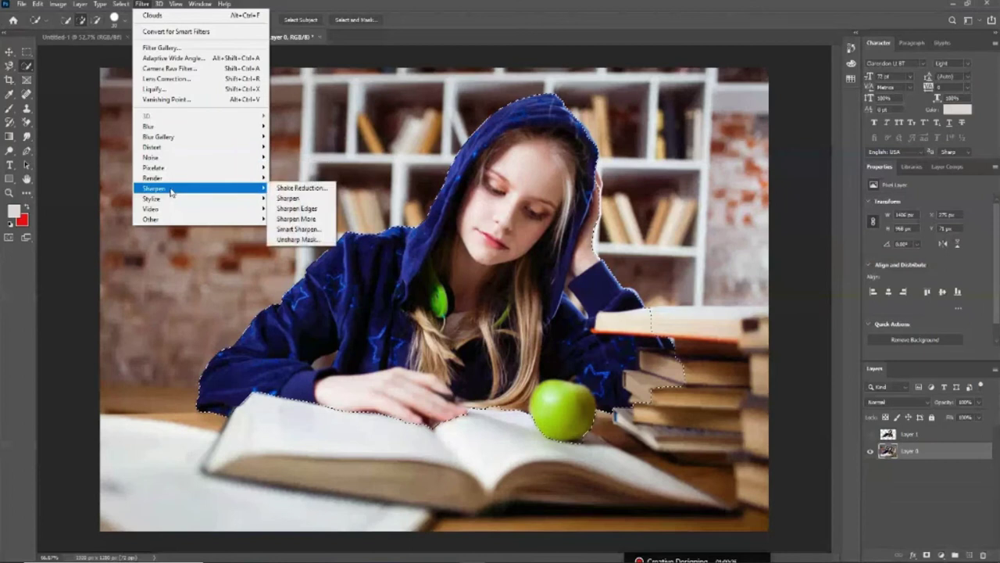
pyautogui.moveTo(200, 199)
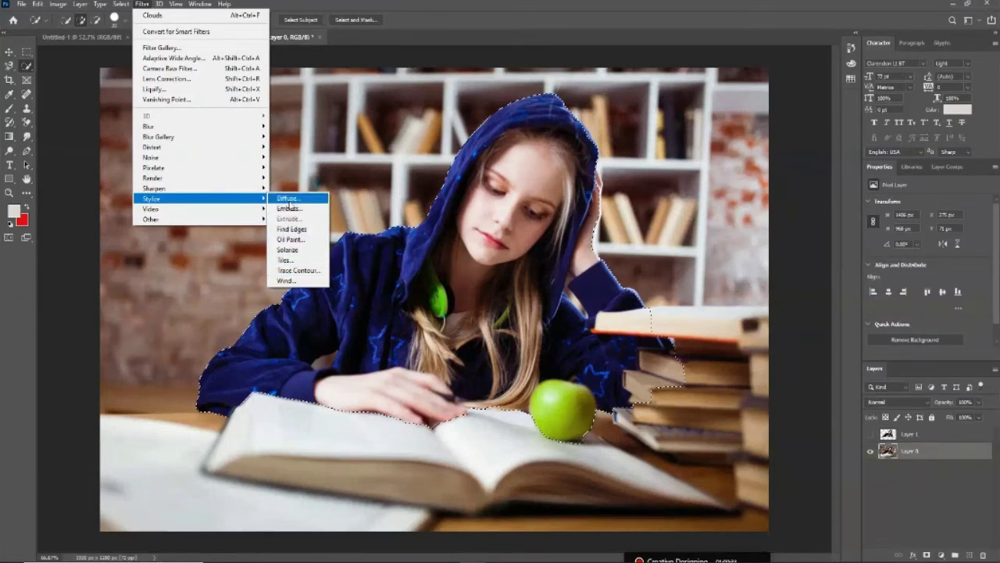
pyautogui.click(286, 200)
pyautogui.moveTo(510, 103); pyautogui.dragTo(284, 70)
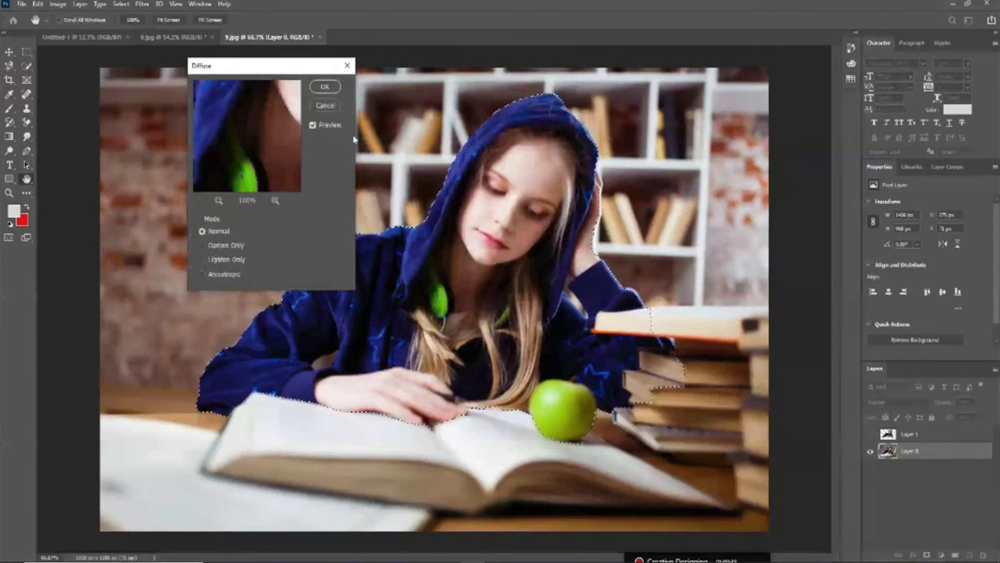
pyautogui.click(222, 245)
pyautogui.moveTo(260, 141)
pyautogui.mouseDown()
pyautogui.moveTo(266, 165)
pyautogui.moveTo(257, 157)
pyautogui.mouseUp()
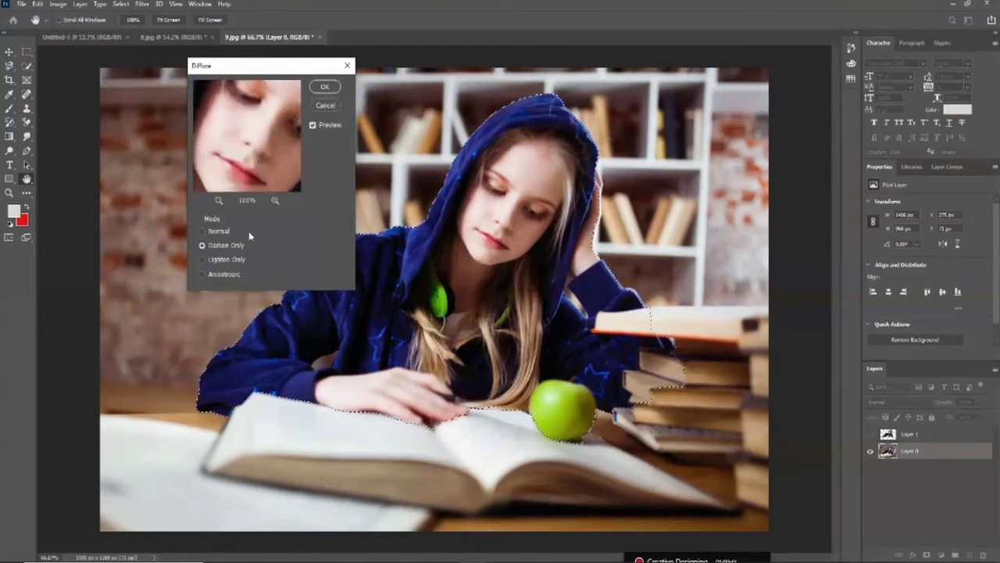
pyautogui.click(231, 258)
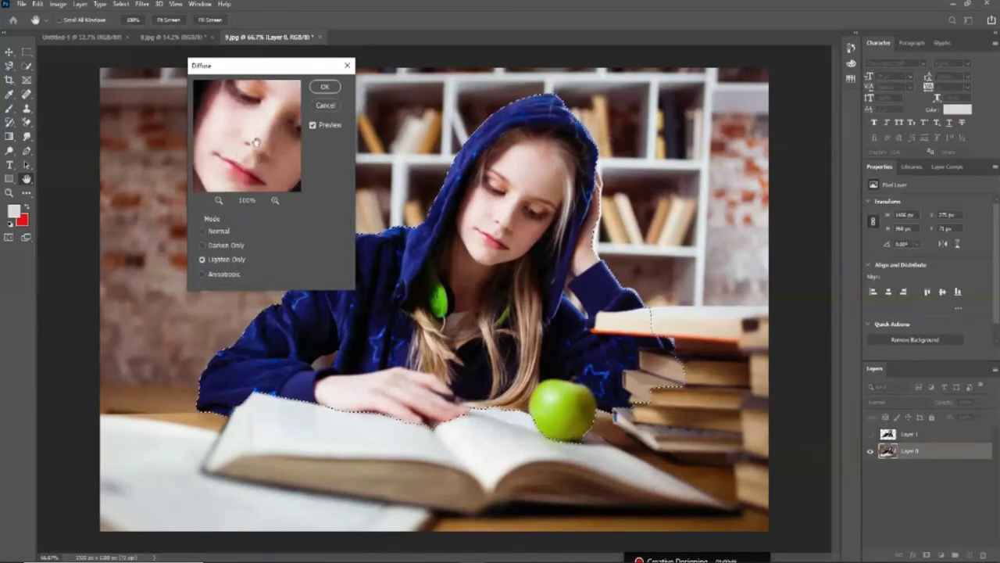
pyautogui.click(231, 276)
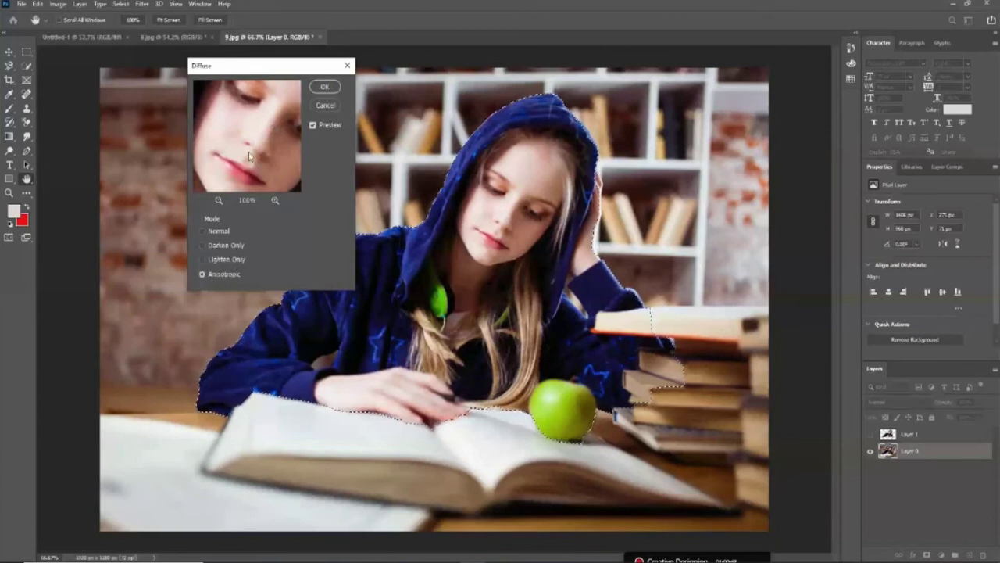
pyautogui.click(222, 232)
pyautogui.click(325, 104)
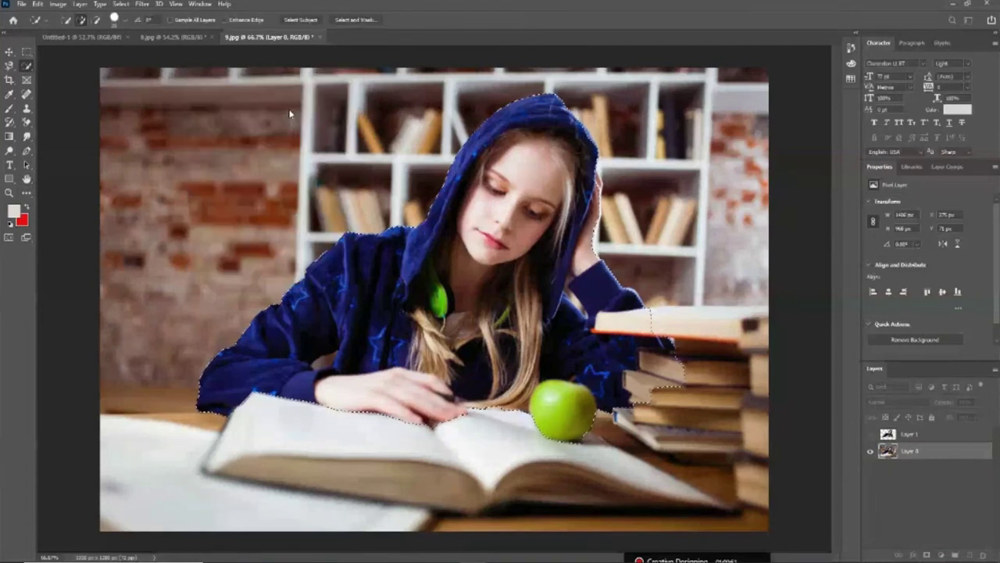
pyautogui.click(142, 4)
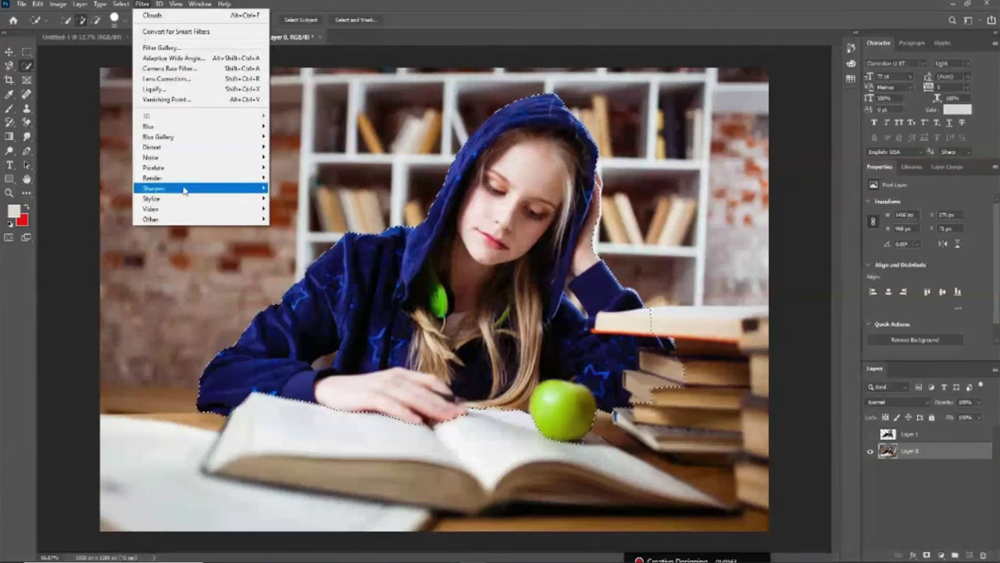
pyautogui.moveTo(152, 199)
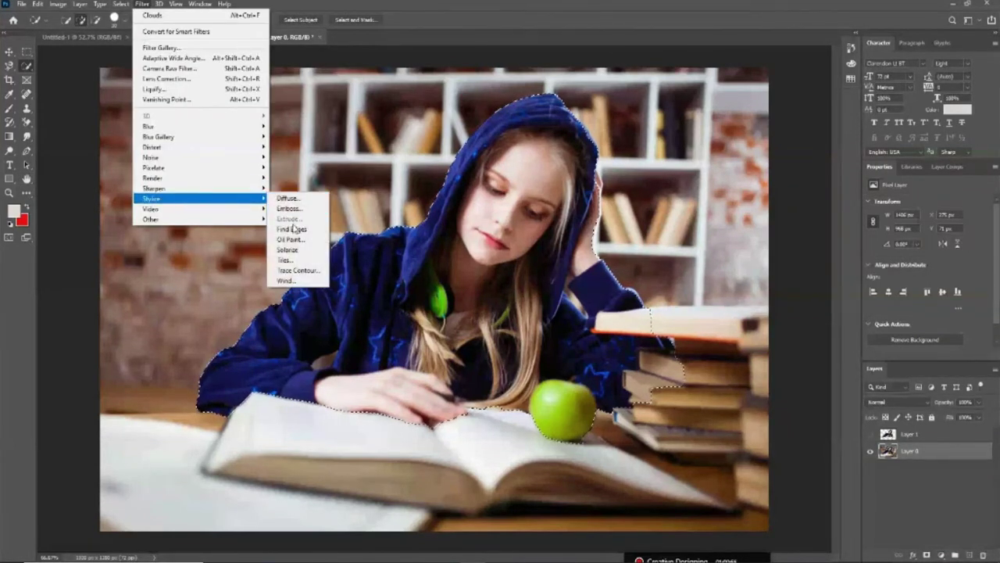
# Apply Oil Paint with stylization about 4.3, cleanliness 5.5 and bristle detail 4.8
pyautogui.click(286, 239)
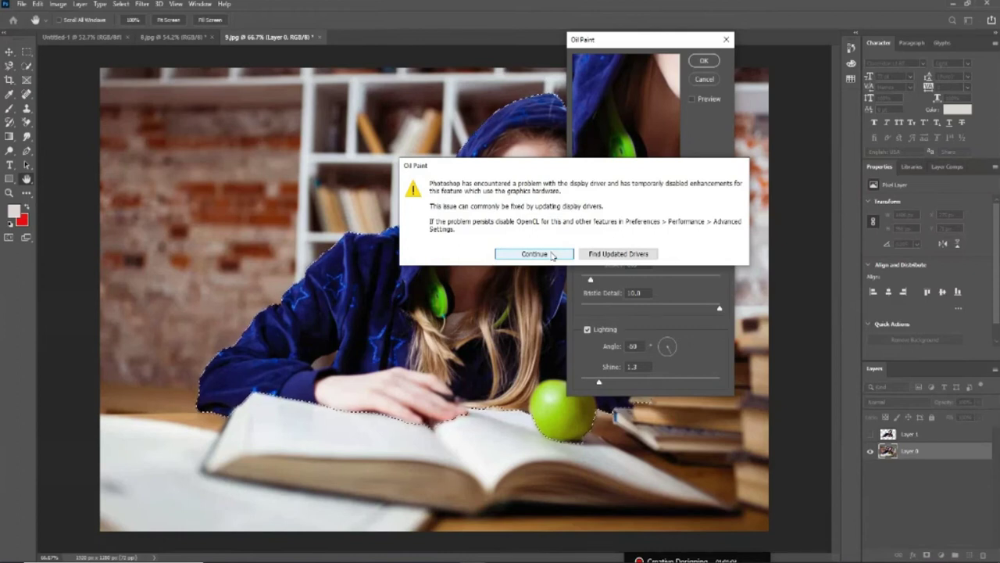
pyautogui.click(551, 255)
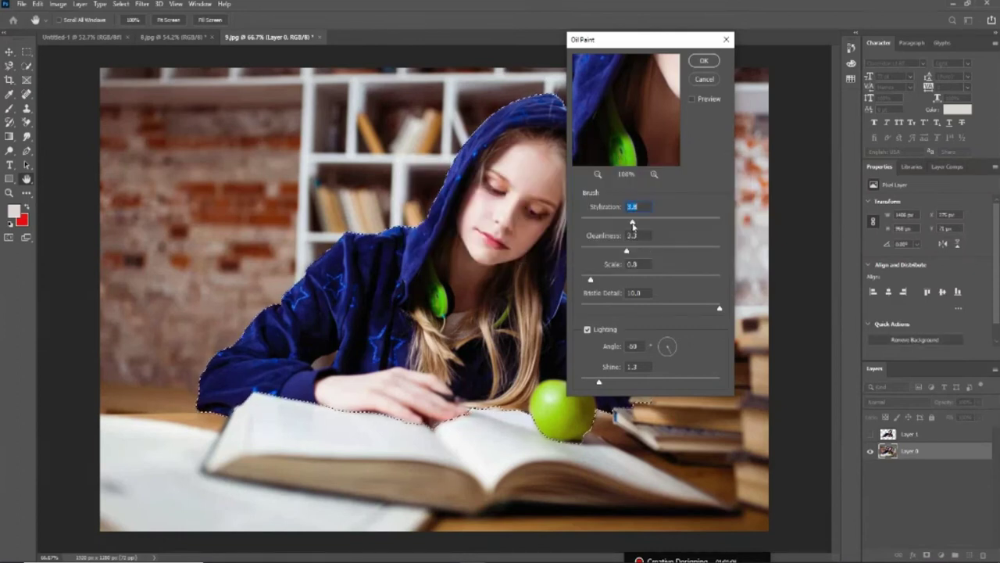
pyautogui.moveTo(633, 225); pyautogui.dragTo(672, 226)
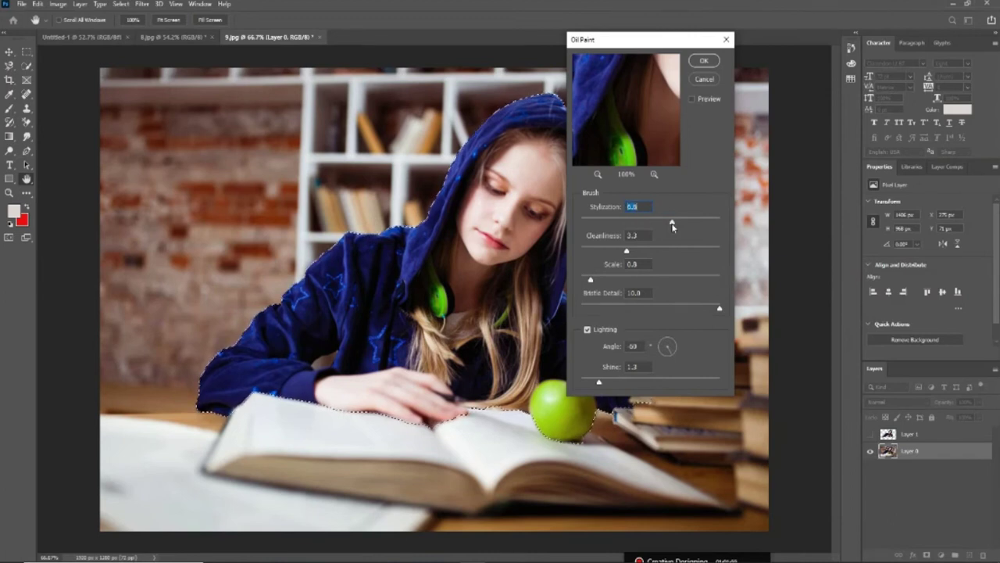
pyautogui.moveTo(647, 107); pyautogui.dragTo(640, 139)
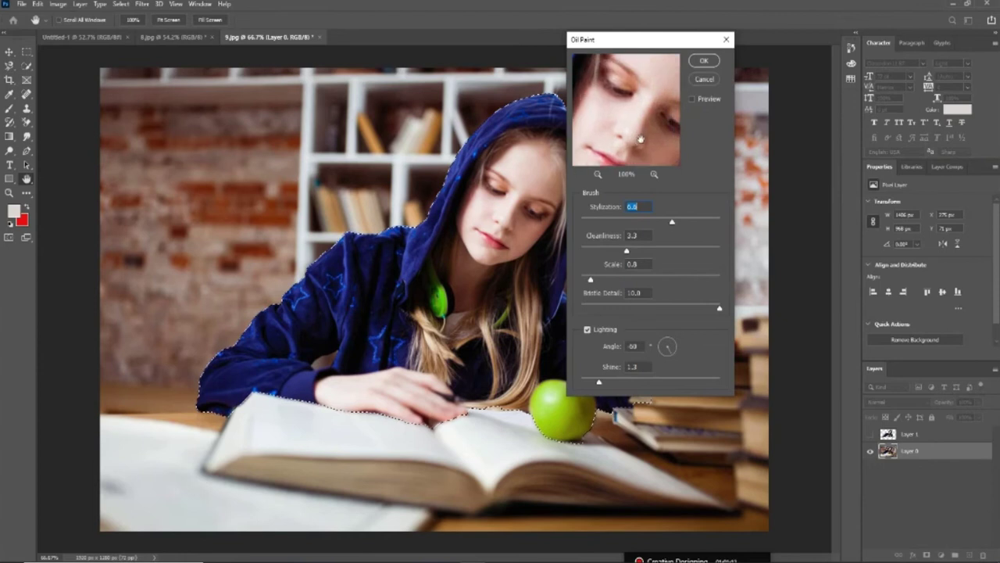
pyautogui.moveTo(626, 252); pyautogui.dragTo(656, 252)
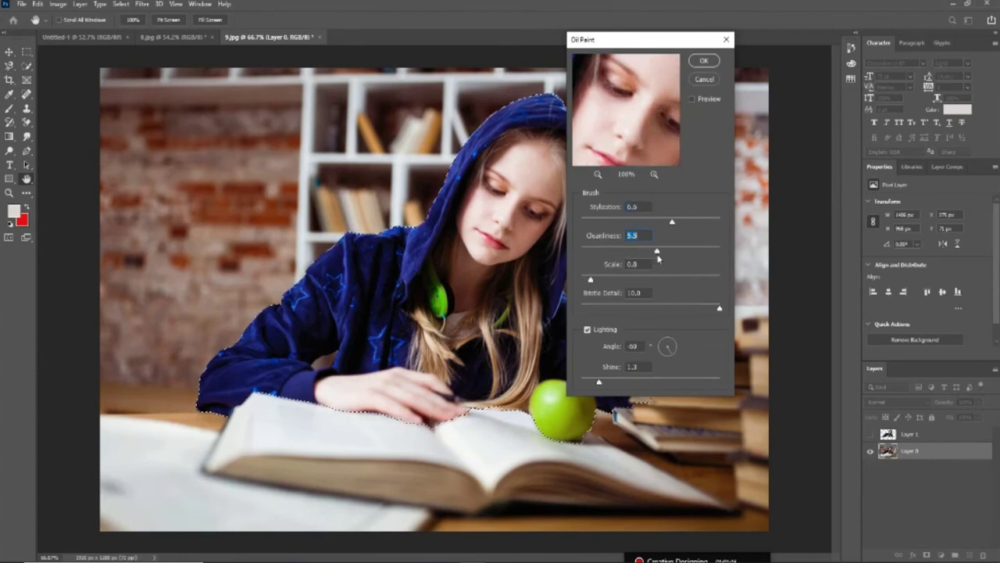
pyautogui.click(719, 312)
pyautogui.moveTo(719, 312); pyautogui.dragTo(648, 309)
pyautogui.moveTo(672, 222); pyautogui.dragTo(649, 224)
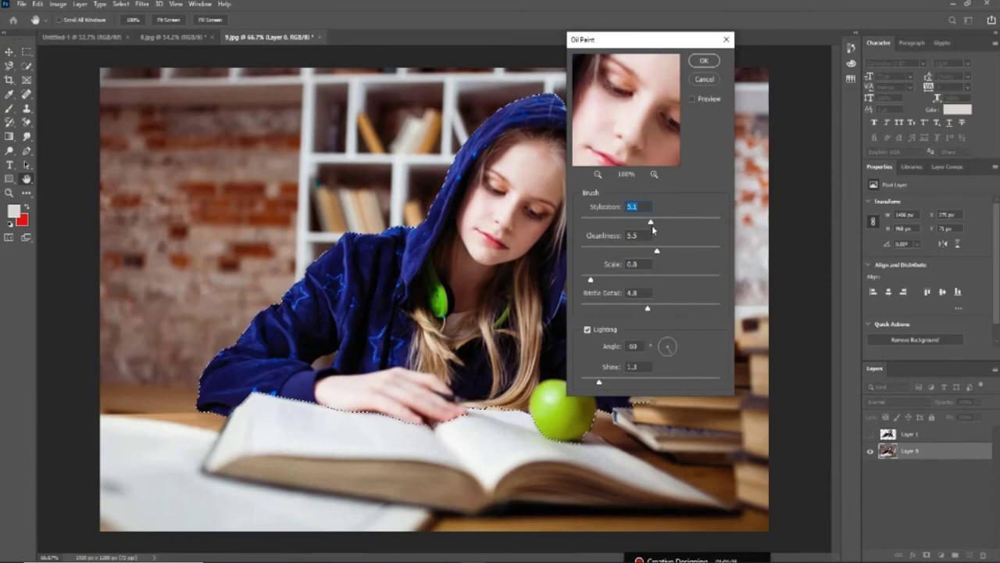
pyautogui.moveTo(651, 225); pyautogui.dragTo(635, 224)
pyautogui.click(704, 61)
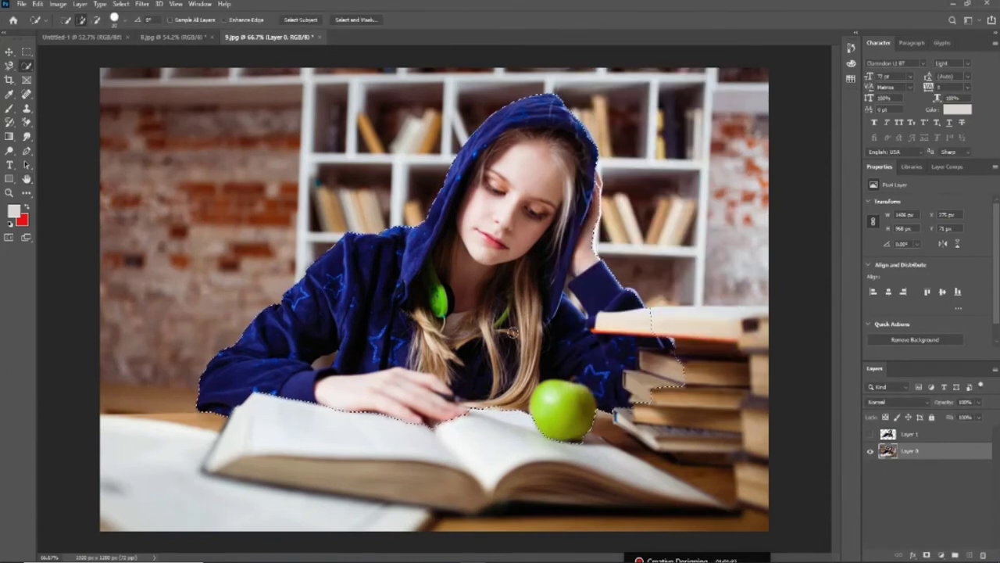
# Apply the Tiles filter with 8 tiles, gaps filled by the unaltered image, and the maximum offset value selected
pyautogui.click(141, 4)
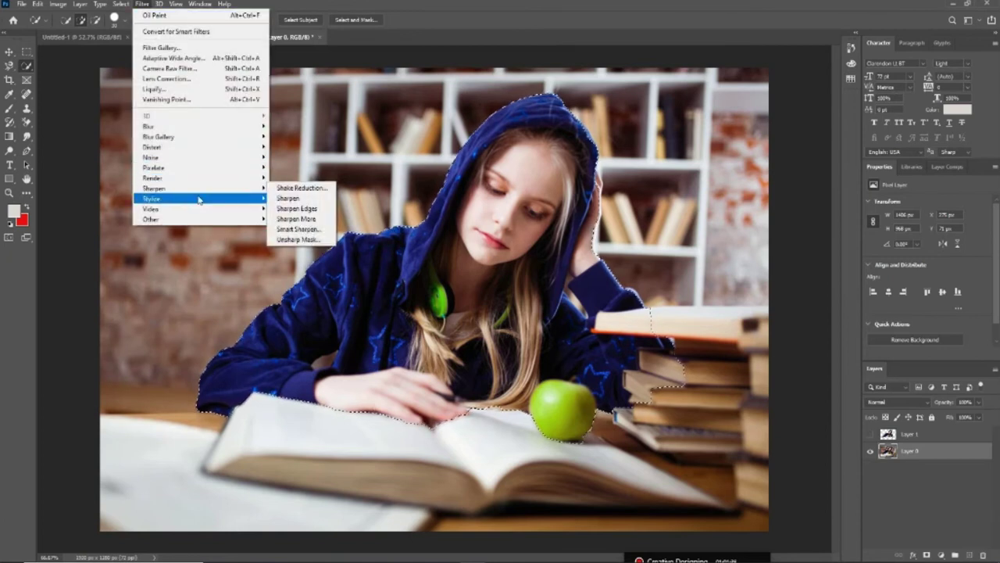
pyautogui.moveTo(200, 199)
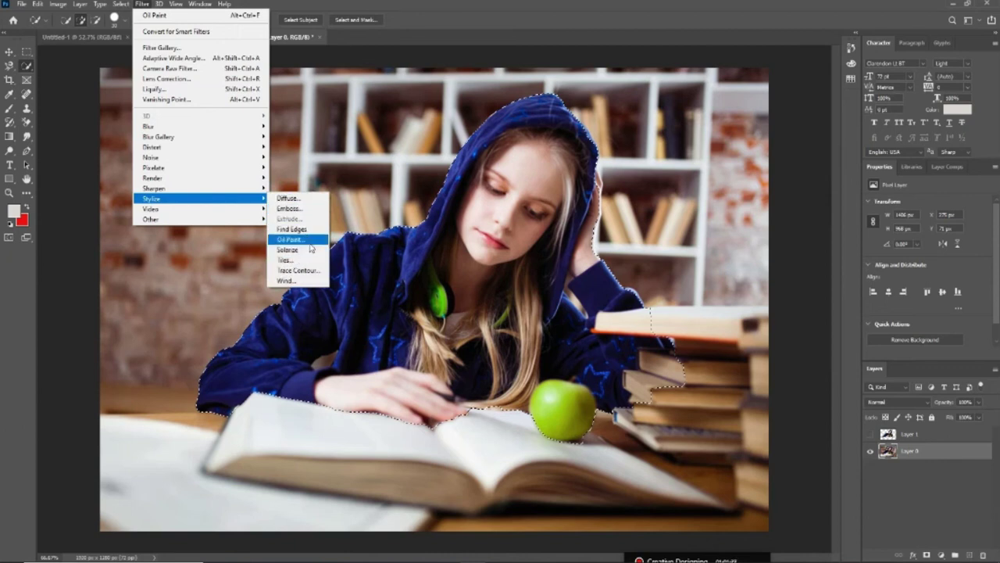
pyautogui.click(294, 261)
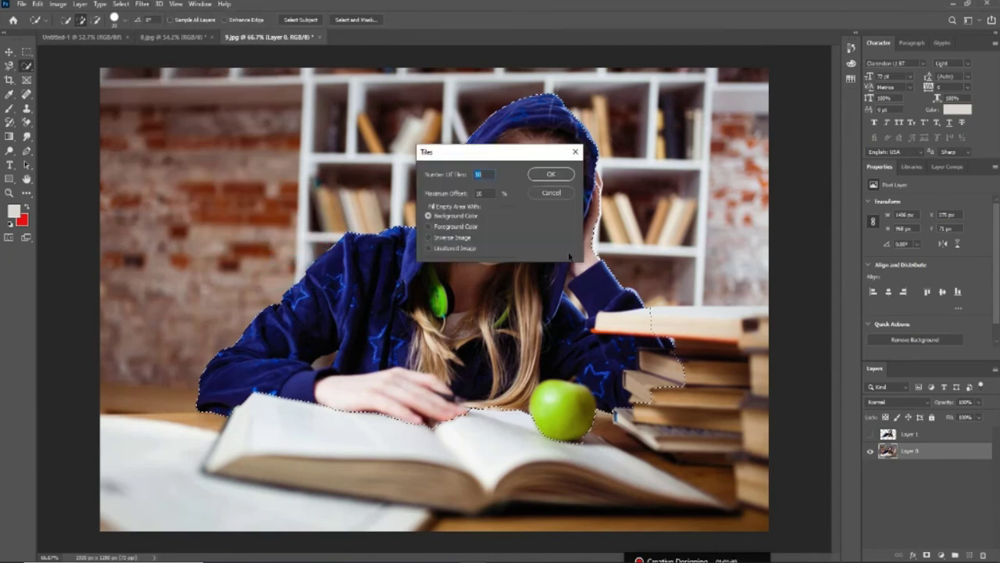
pyautogui.click(226, 198)
pyautogui.click(222, 208)
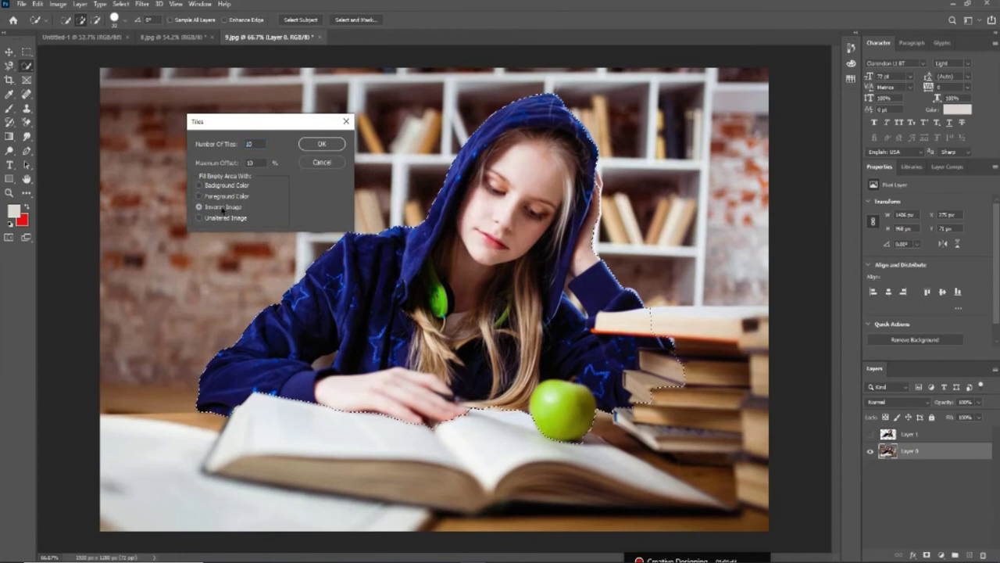
pyautogui.click(225, 218)
pyautogui.doubleClick(261, 144)
pyautogui.write('8')
pyautogui.doubleClick(254, 163)
pyautogui.press('Return')
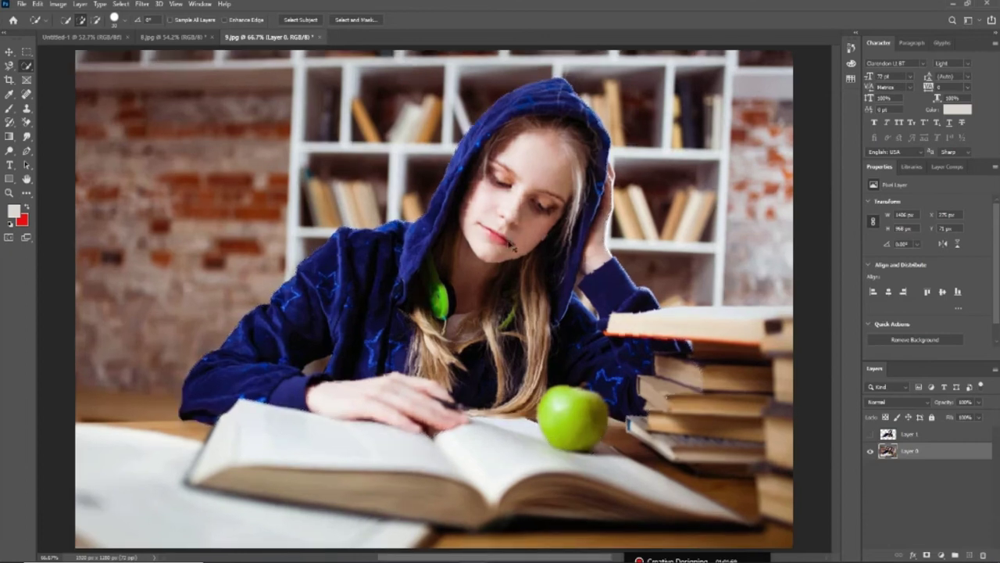
pyautogui.scroll(3, 512, 246)
pyautogui.scroll(3, 586, 294)
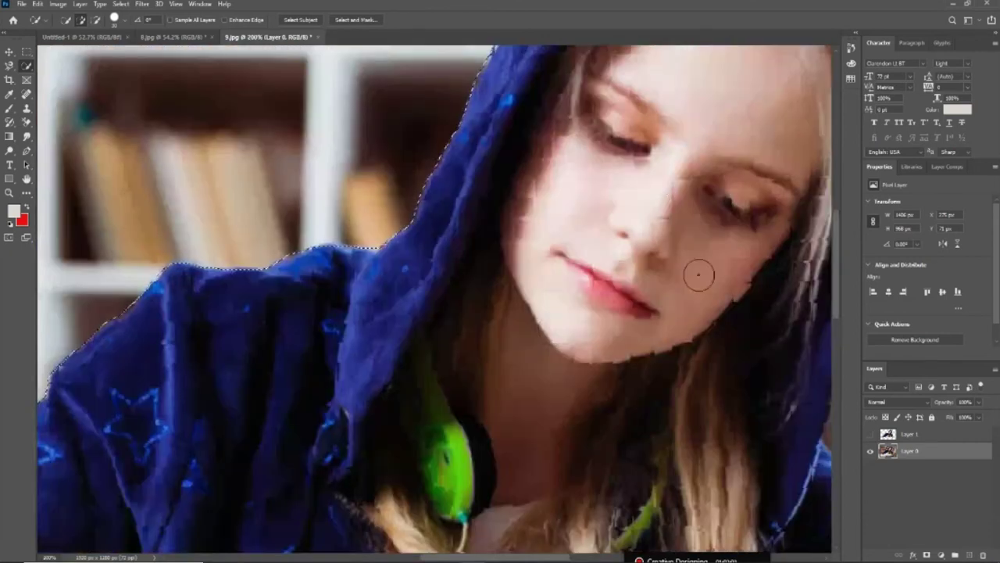
pyautogui.scroll(1, 699, 271)
pyautogui.scroll(2, 626, 133)
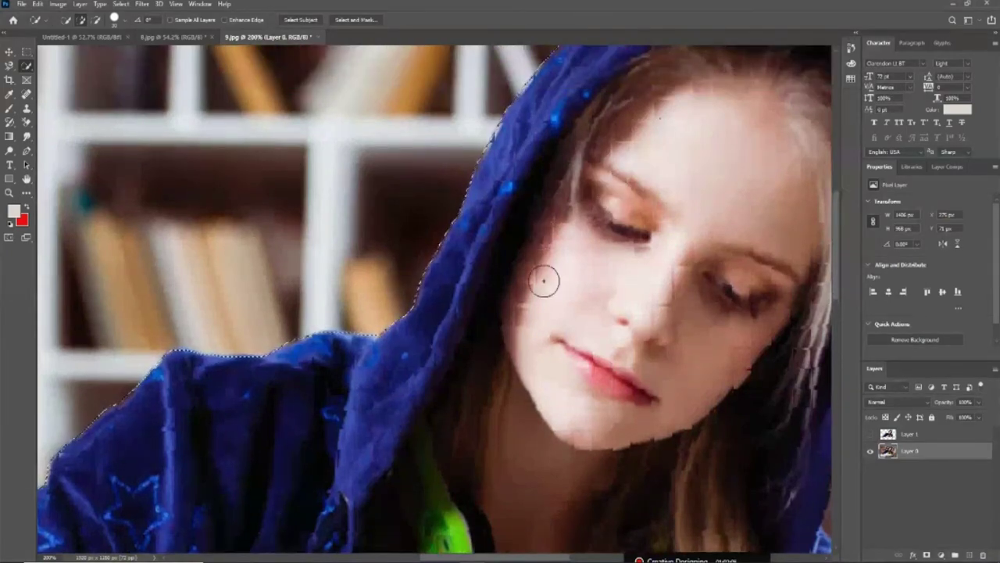
pyautogui.scroll(-2, 549, 260)
pyautogui.scroll(-2, 548, 260)
pyautogui.scroll(-2, 609, 351)
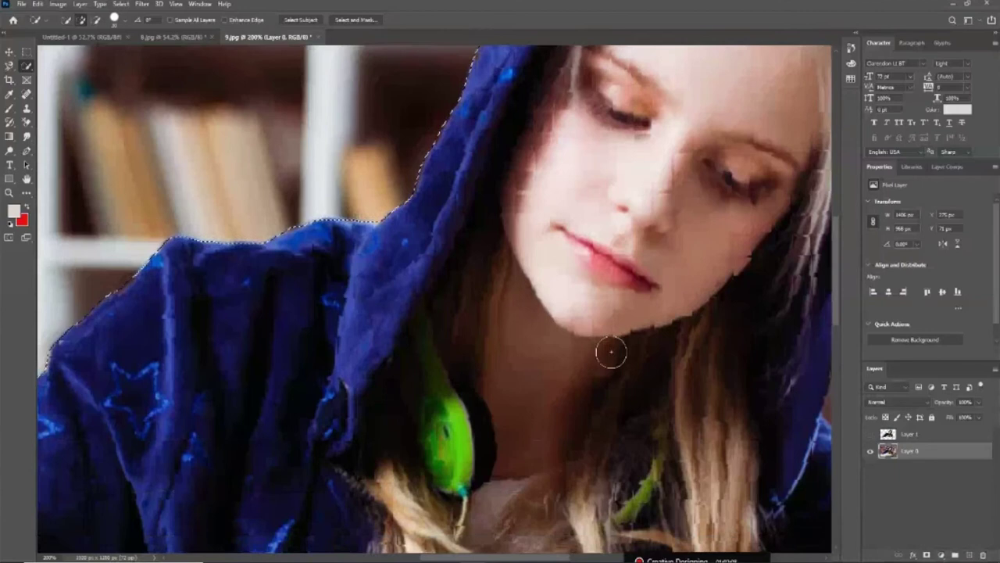
pyautogui.scroll(-2, 609, 342)
pyautogui.scroll(2, 487, 337)
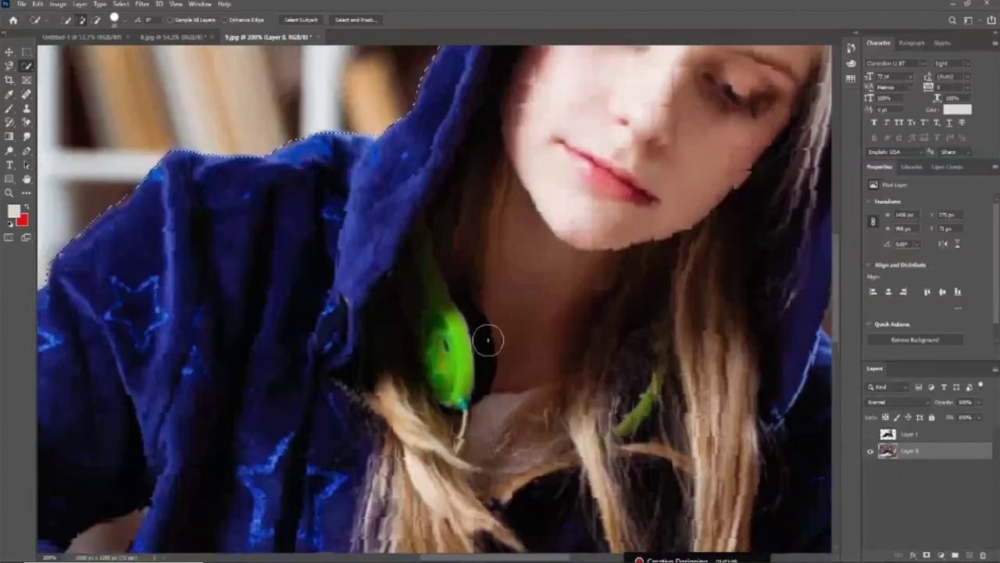
pyautogui.scroll(2, 498, 344)
pyautogui.scroll(2, 498, 345)
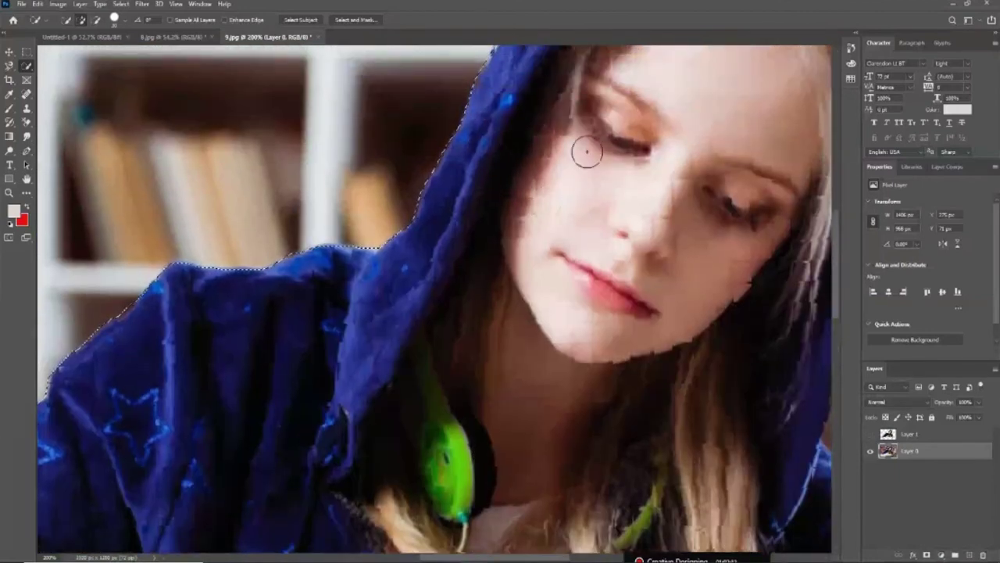
pyautogui.scroll(2, 663, 301)
pyautogui.scroll(1, 662, 301)
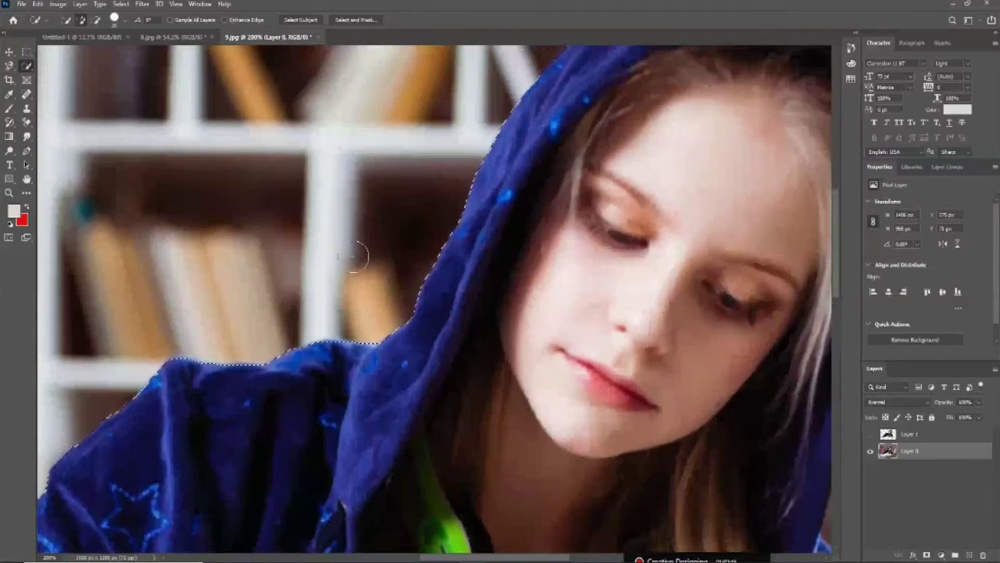
pyautogui.hotkey('ctrl', '-')
pyautogui.hotkey('ctrl', '-')
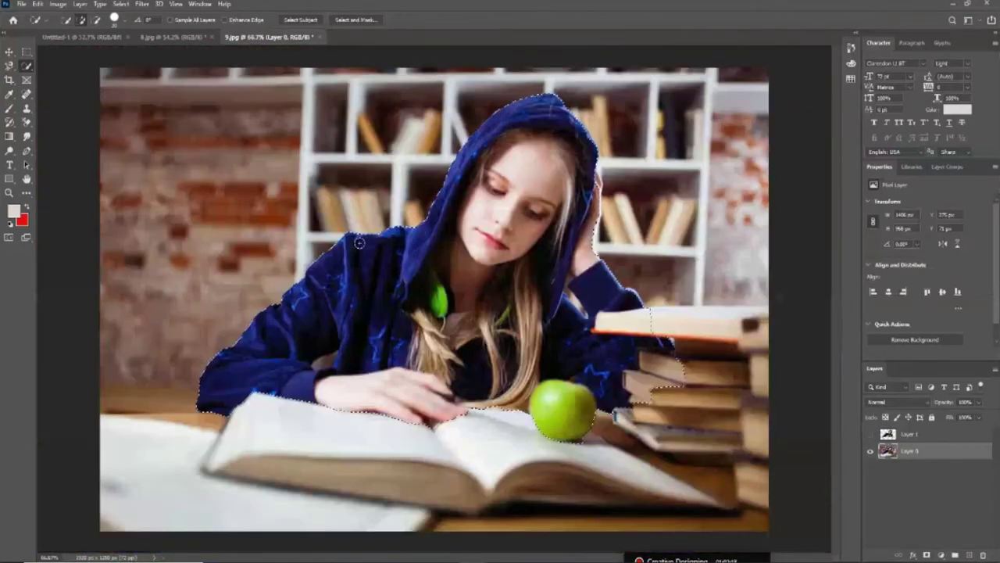
pyautogui.click(143, 4)
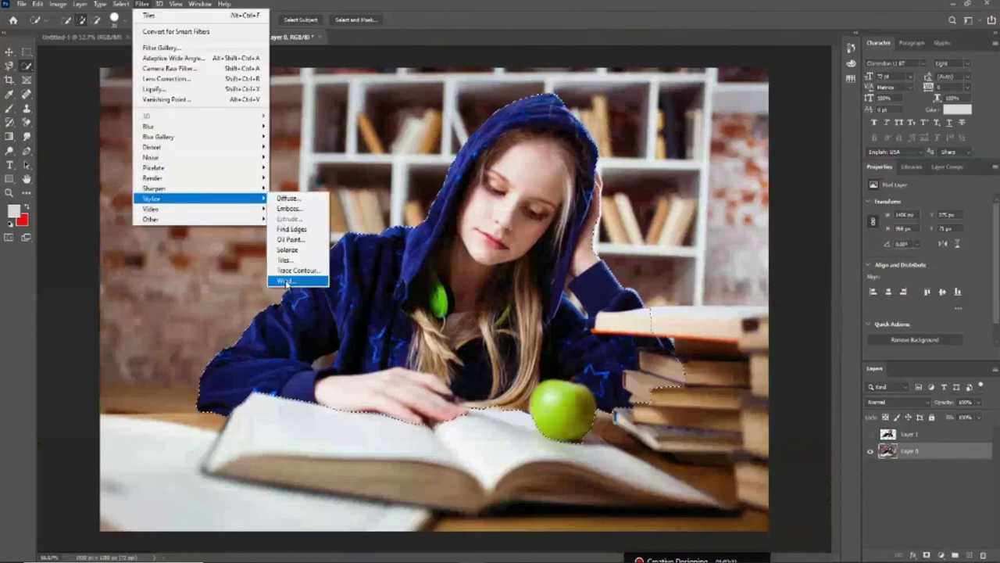
pyautogui.click(285, 282)
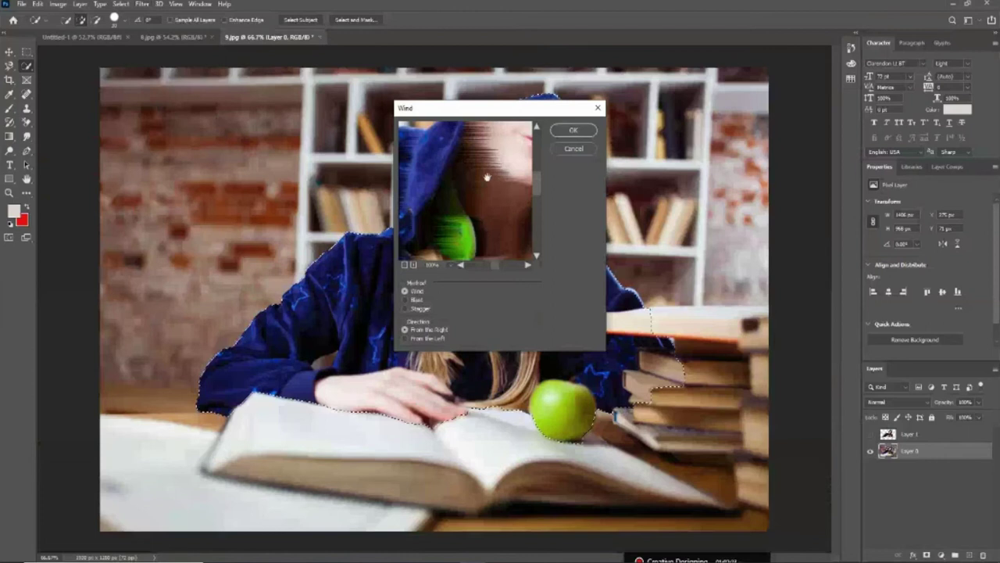
pyautogui.moveTo(491, 212)
pyautogui.mouseDown()
pyautogui.moveTo(492, 237)
pyautogui.moveTo(490, 221)
pyautogui.mouseUp()
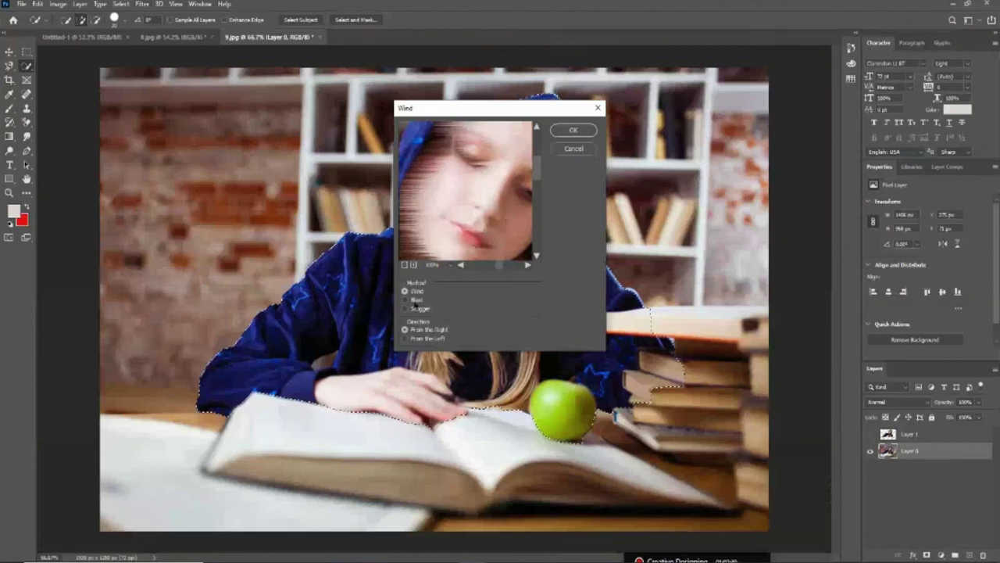
pyautogui.click(416, 300)
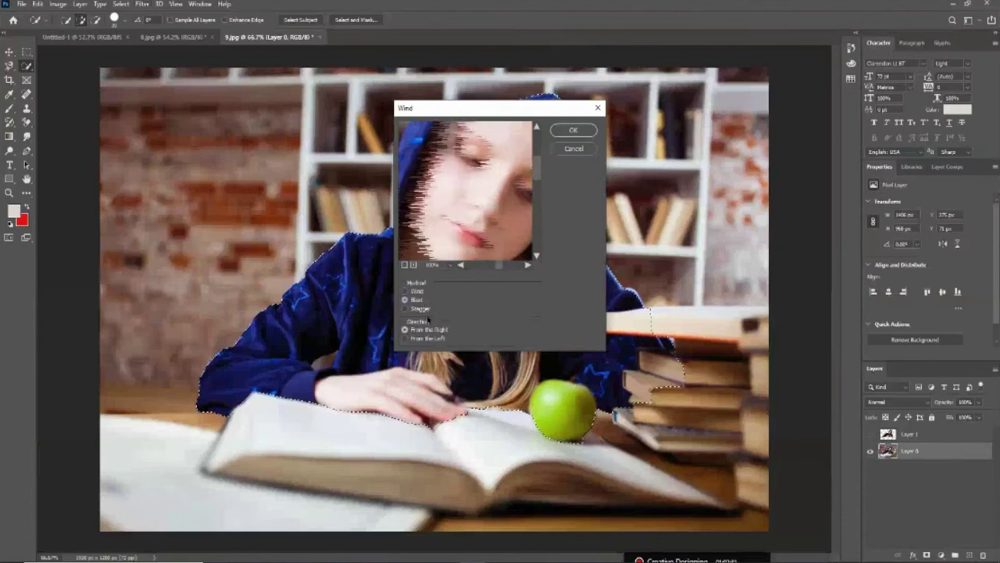
pyautogui.click(423, 309)
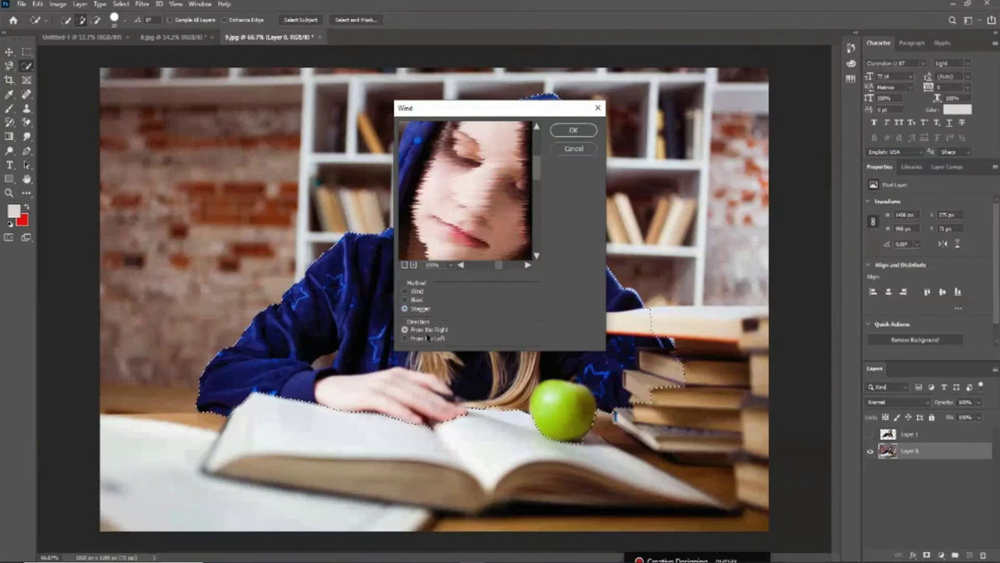
pyautogui.click(416, 300)
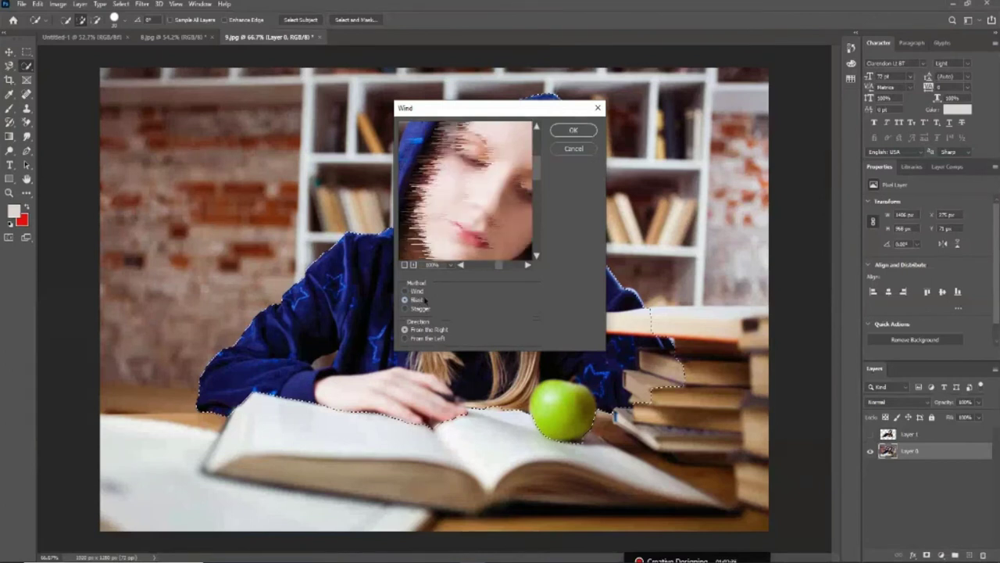
pyautogui.click(573, 130)
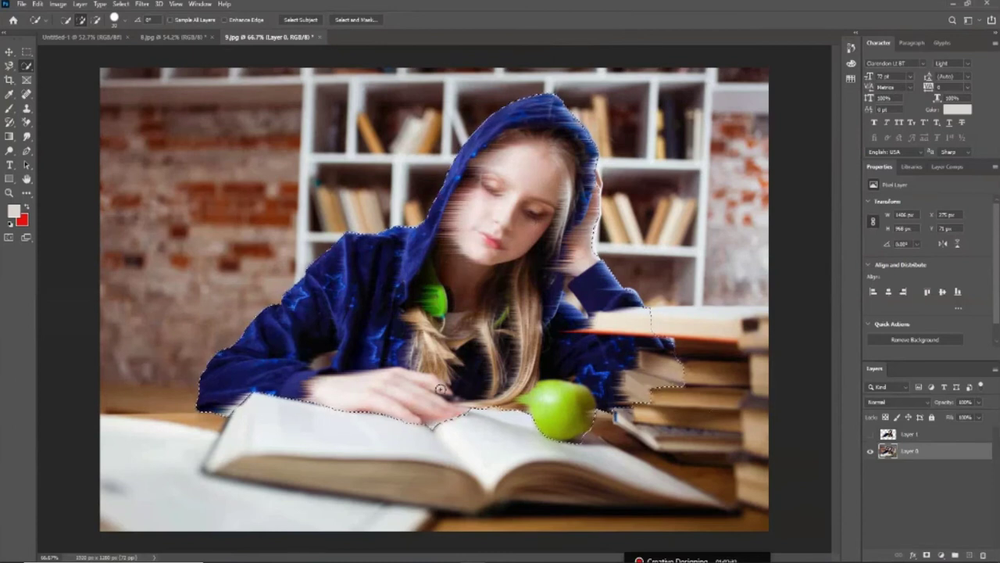
pyautogui.hotkey('ctrl', '+')
pyautogui.hotkey('ctrl', '+')
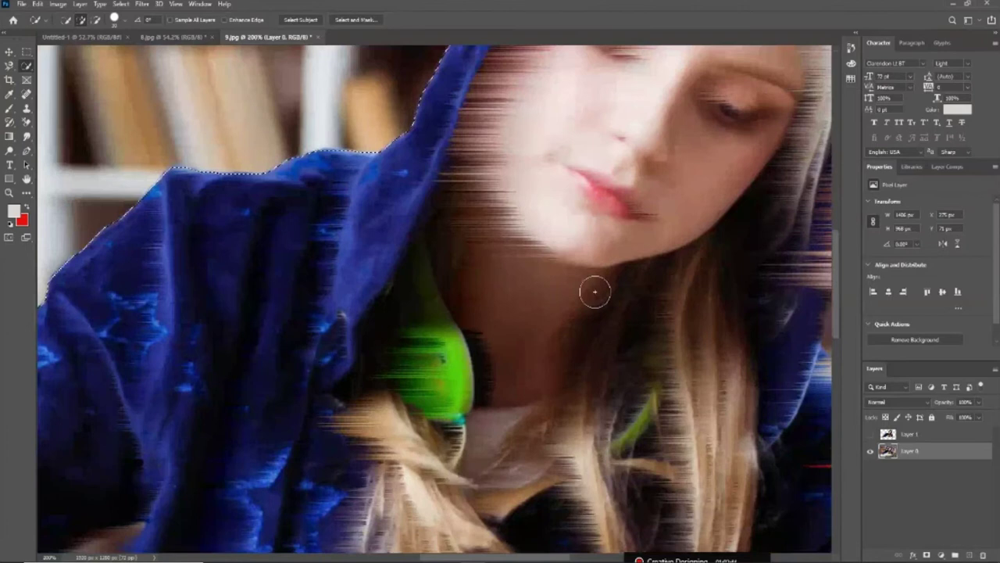
pyautogui.hotkey('ctrl', '-')
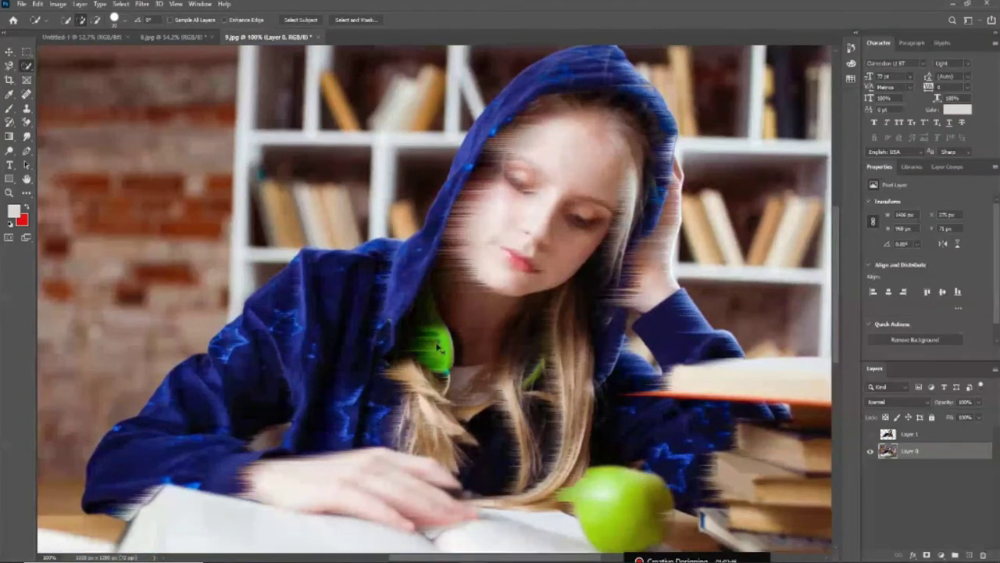
pyautogui.hotkey('ctrl', '-')
pyautogui.click(141, 4)
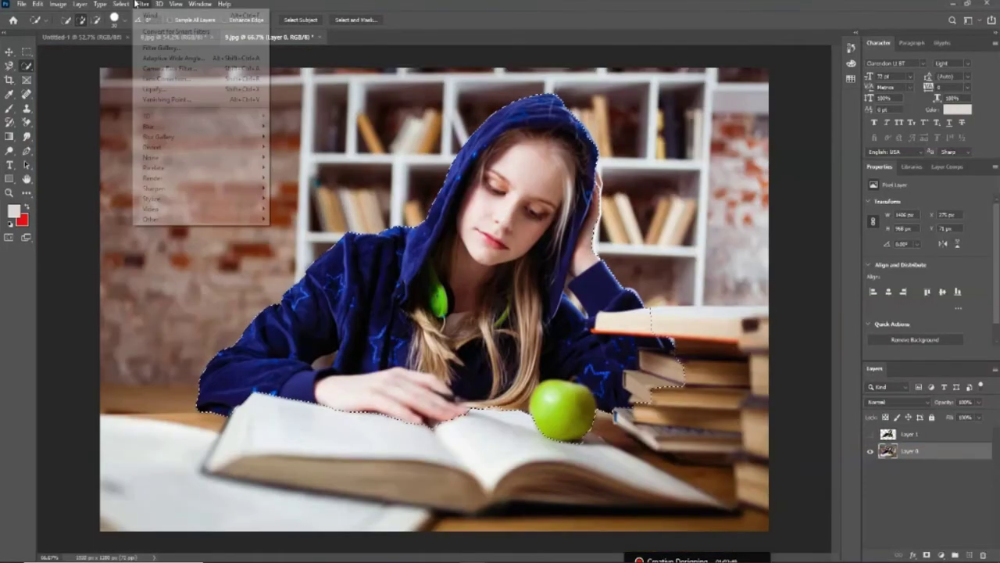
pyautogui.moveTo(159, 4)
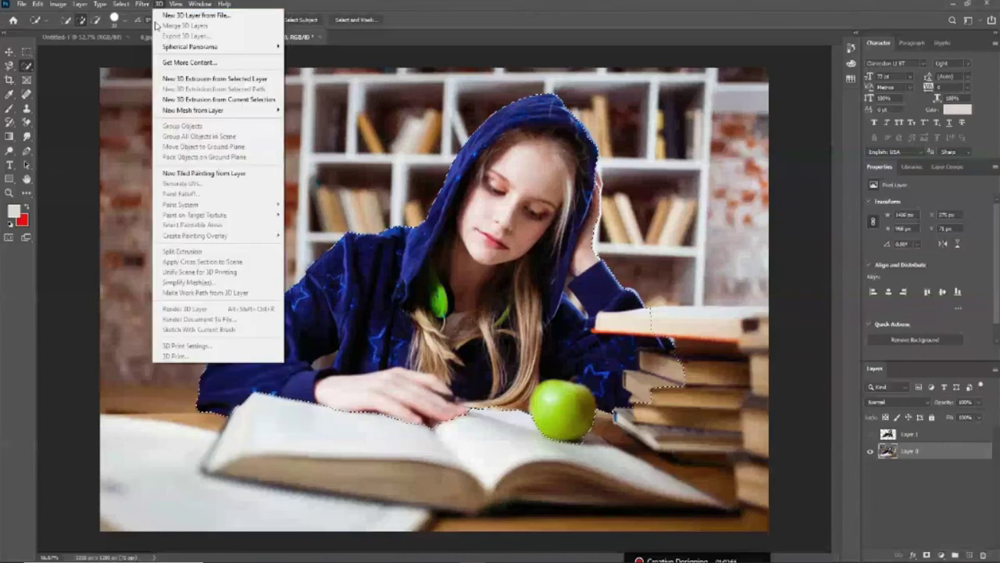
# Dismiss the open menu and bring up the selection context menu on the girl
pyautogui.click(88, 80)
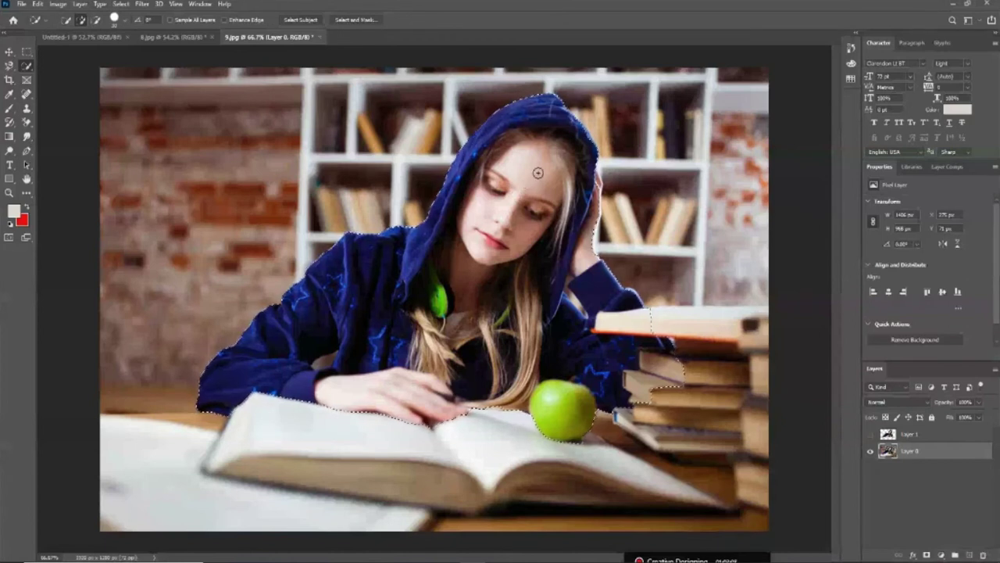
pyautogui.rightClick(518, 152)
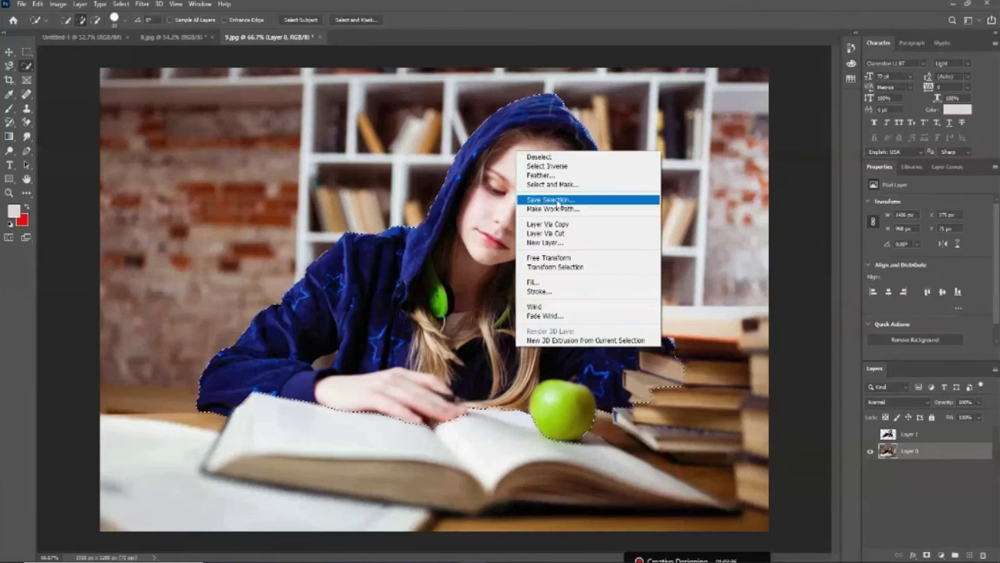
# Save the girl selection as a new named channel via Save Selection
pyautogui.click(556, 201)
pyautogui.write('kk')
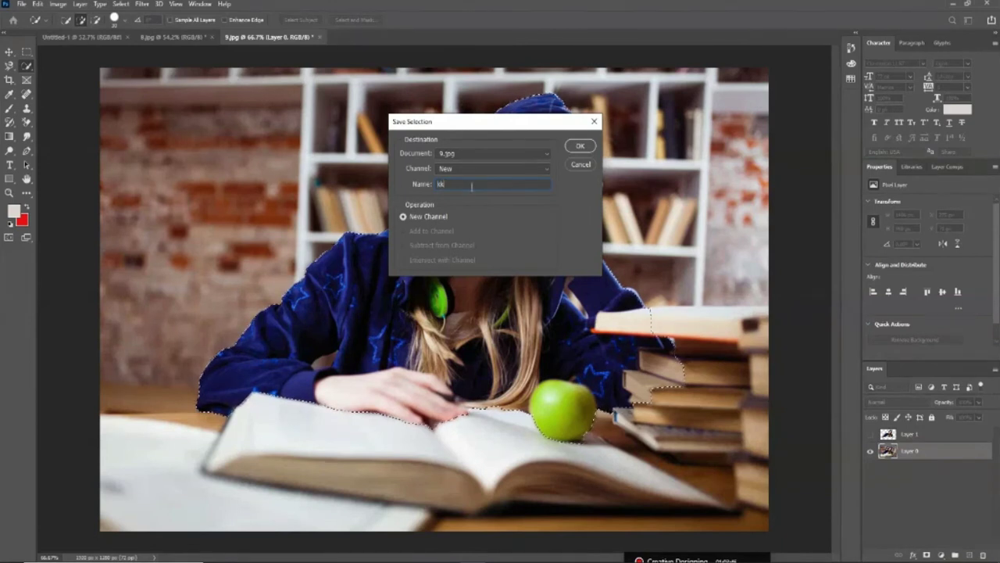
pyautogui.click(582, 146)
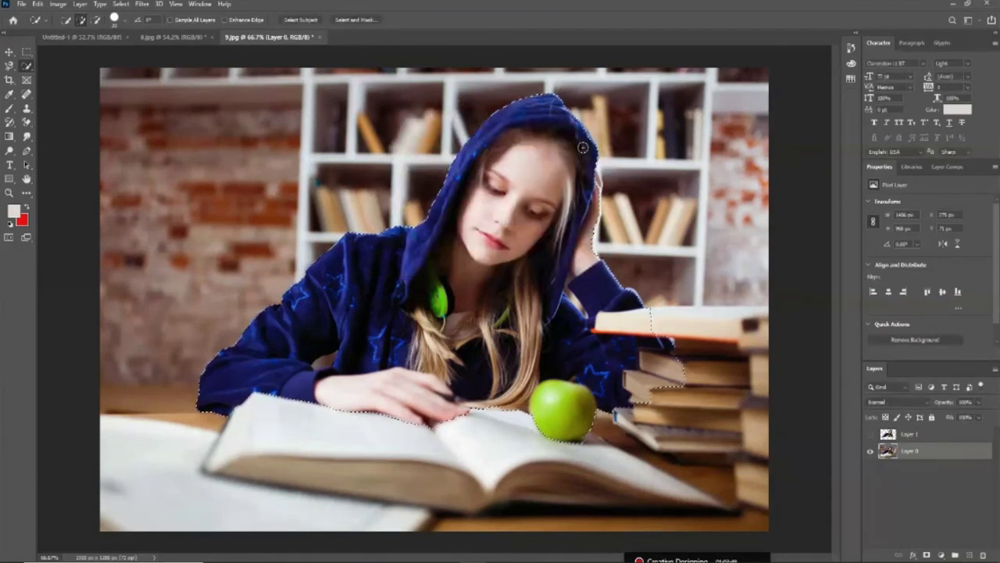
pyautogui.rightClick(515, 206)
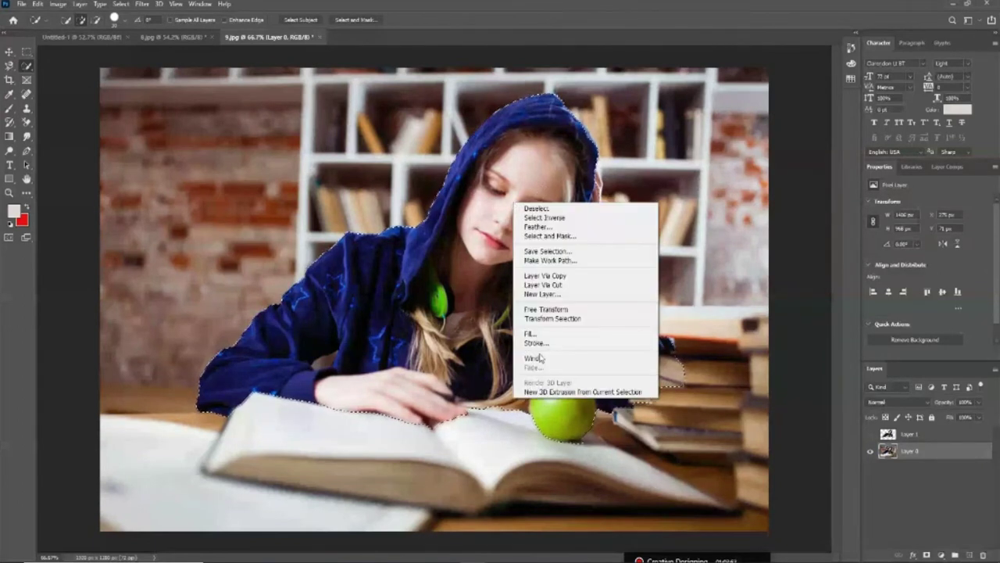
pyautogui.click(568, 237)
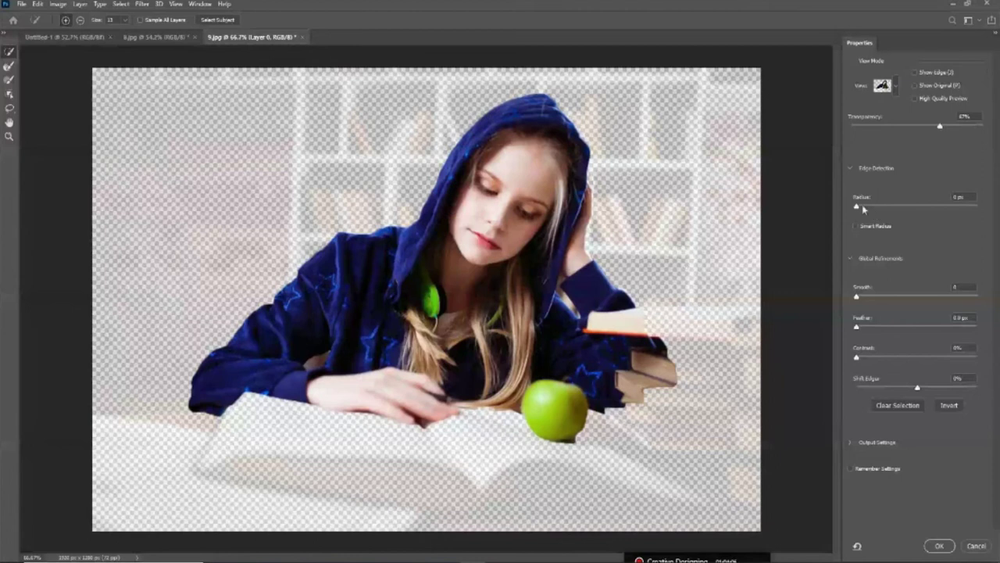
pyautogui.moveTo(857, 206); pyautogui.dragTo(923, 206)
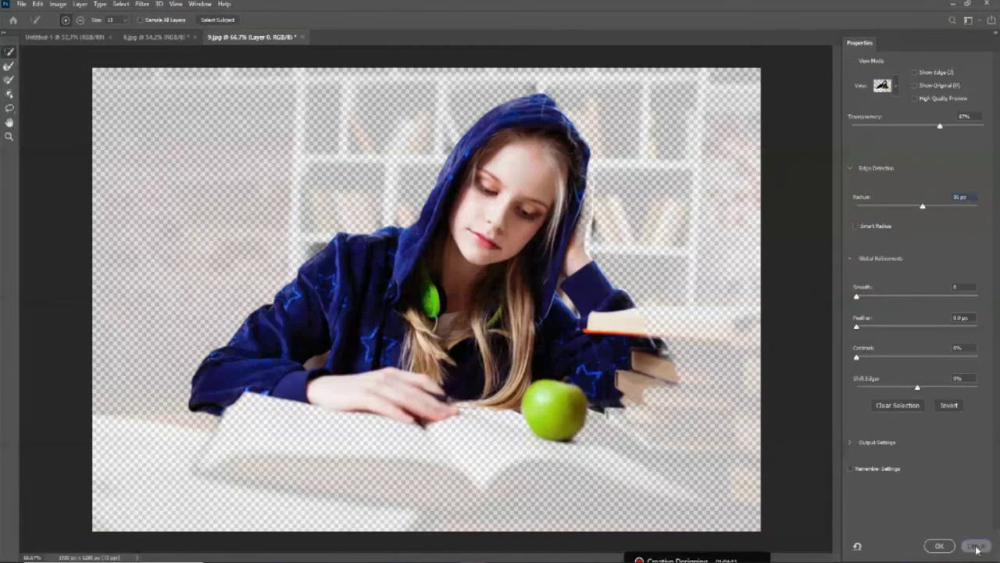
pyautogui.click(975, 547)
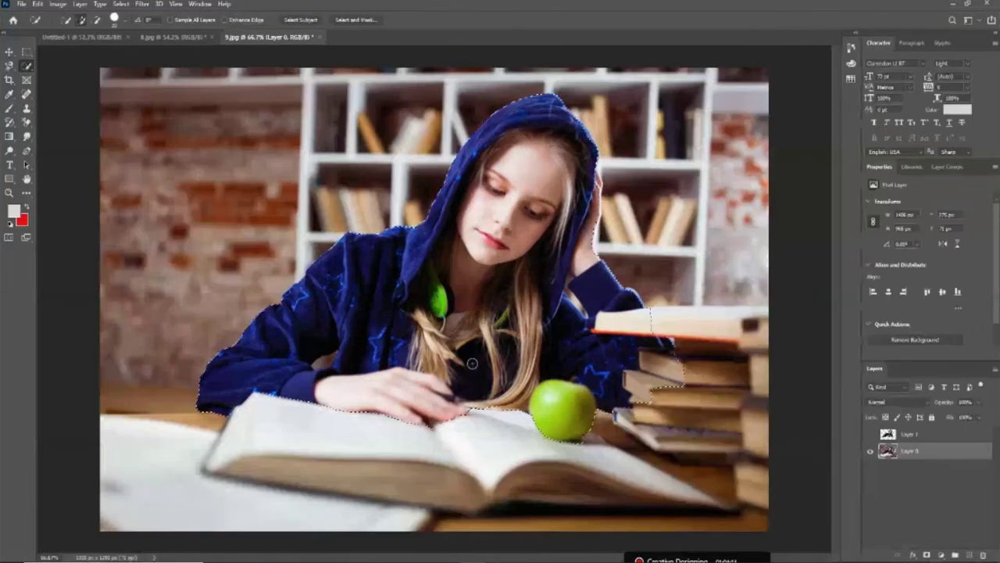
pyautogui.rightClick(539, 205)
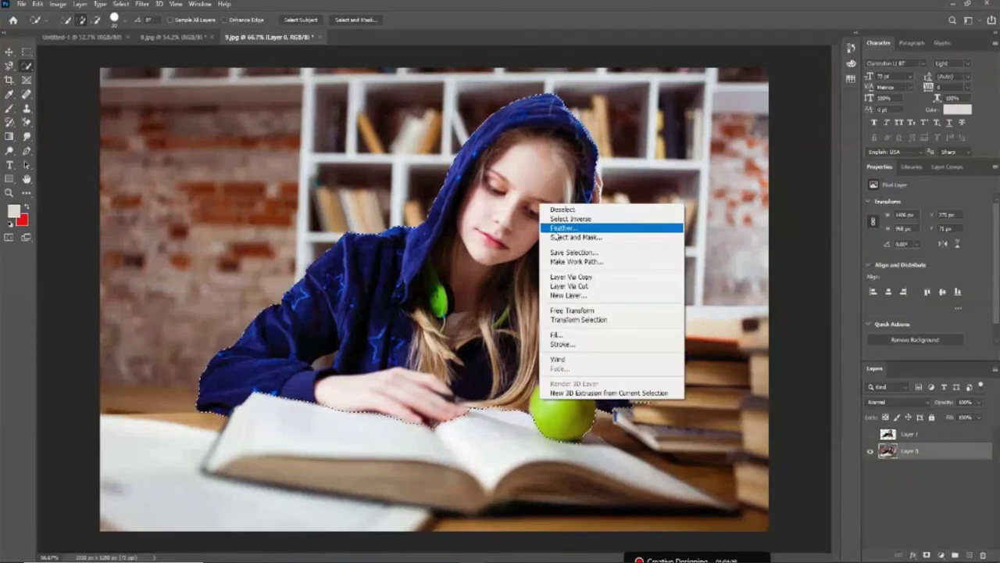
# Feather the girl selection by 10 px
pyautogui.click(555, 229)
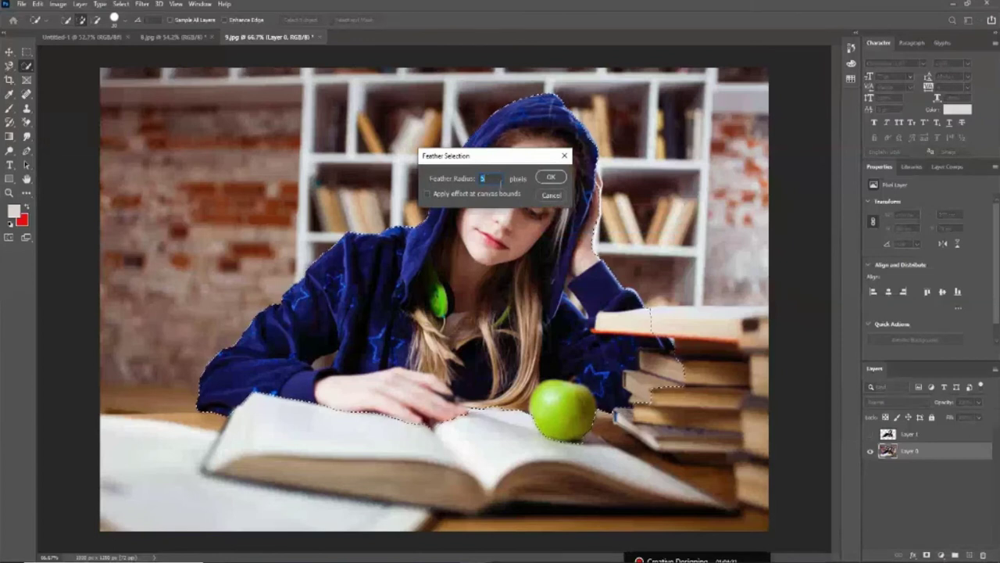
pyautogui.write('10')
pyautogui.click(549, 181)
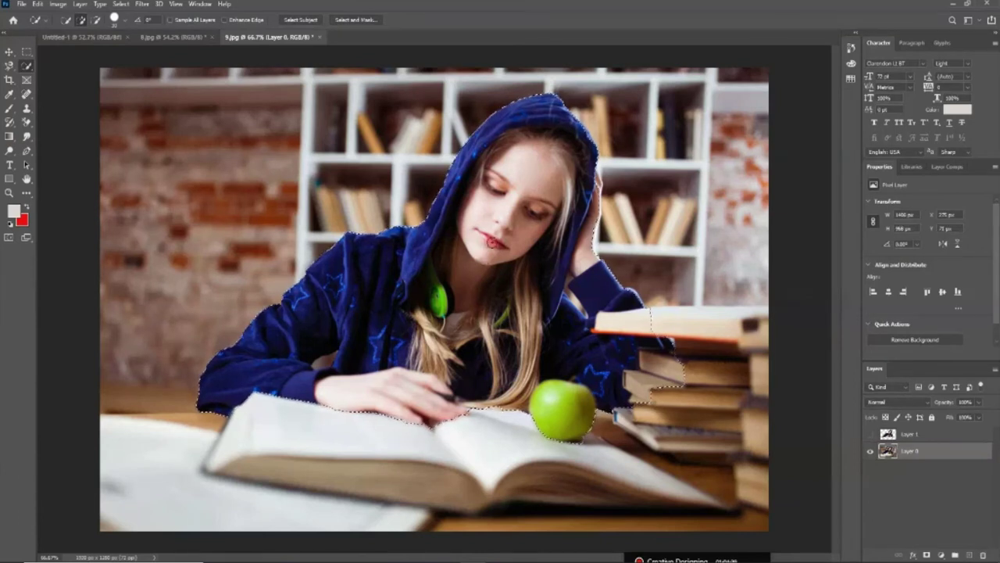
# Invert the selection onto the background, switch to the Move tool, then deselect everything
pyautogui.rightClick(559, 186)
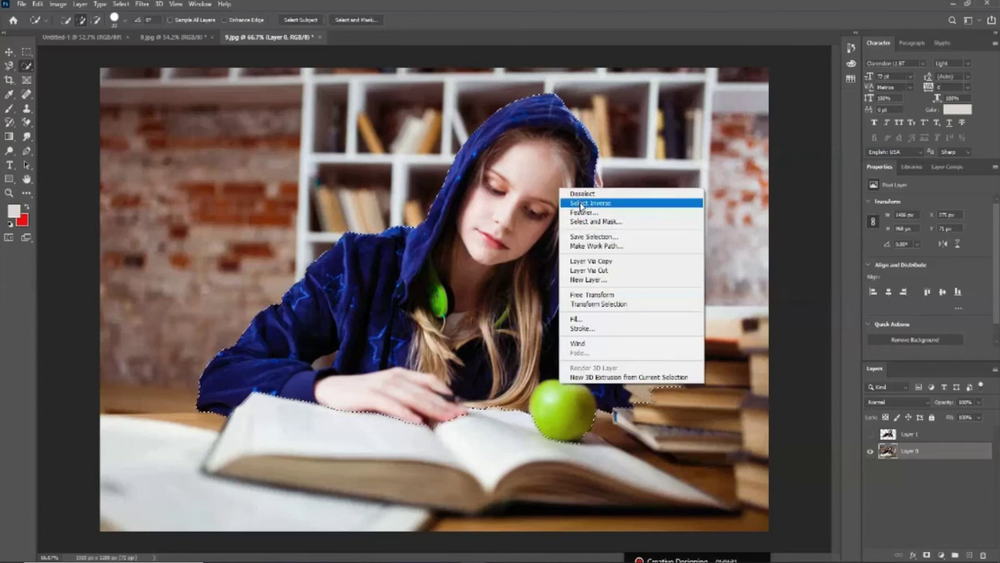
pyautogui.click(610, 202)
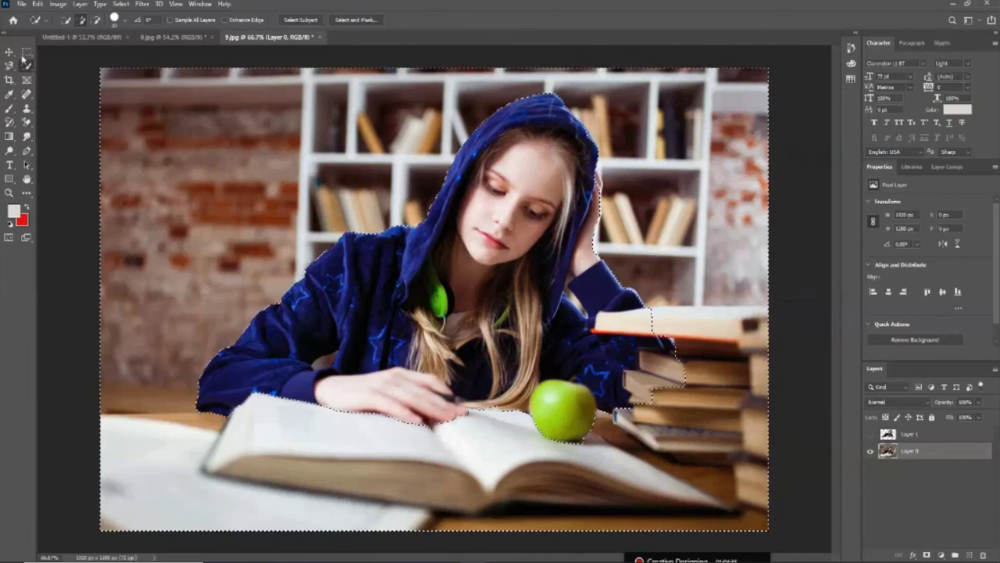
pyautogui.press('v')
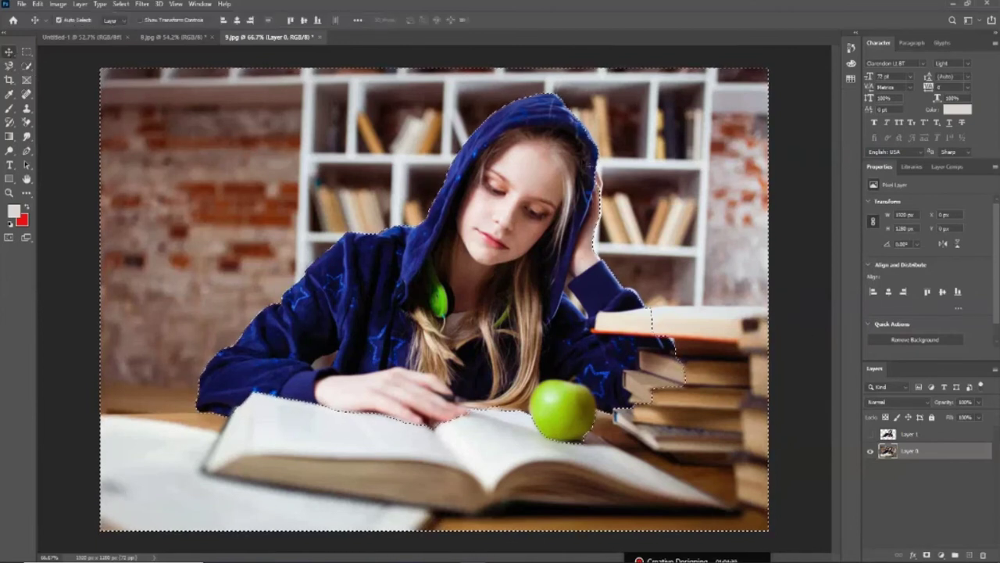
pyautogui.rightClick(583, 161)
pyautogui.rightClick(557, 236)
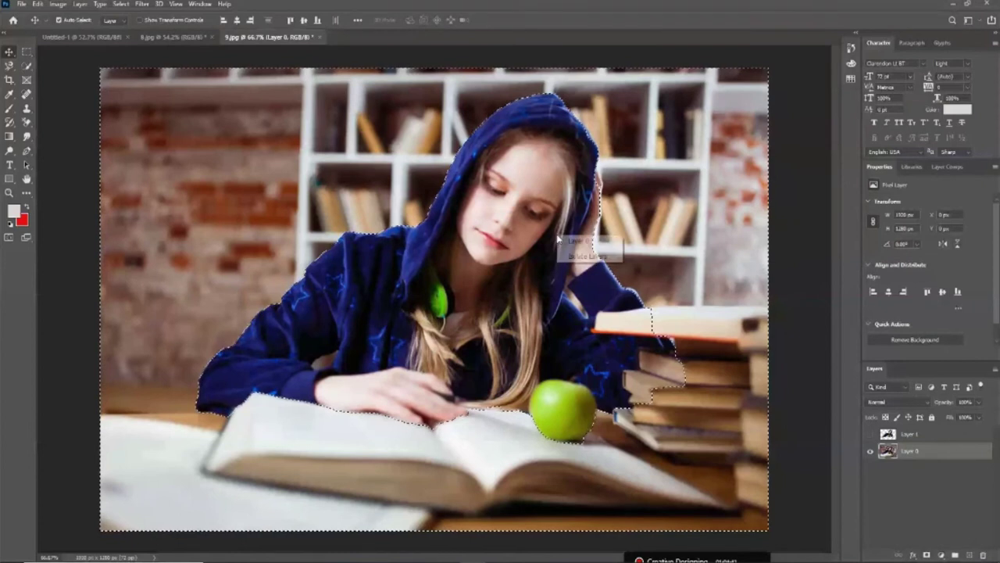
pyautogui.click(69, 301)
pyautogui.hotkey('ctrl', 'd')
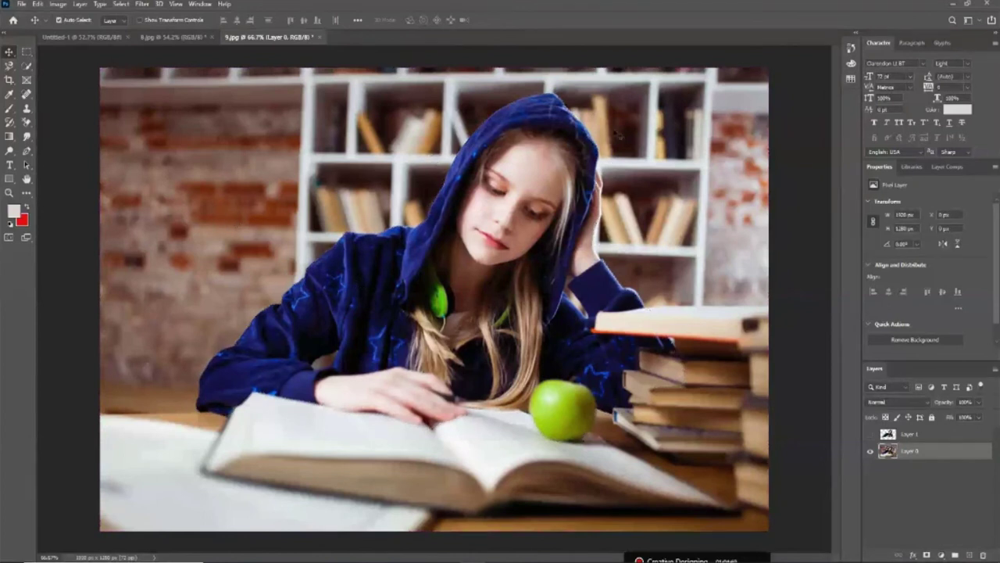
# Blur the left brick wall and table background with an 18-pixel Gaussian Blur
pyautogui.click(23, 68)
pyautogui.rightClick(23, 68)
pyautogui.click(55, 79)
pyautogui.moveTo(203, 131); pyautogui.dragTo(126, 504)
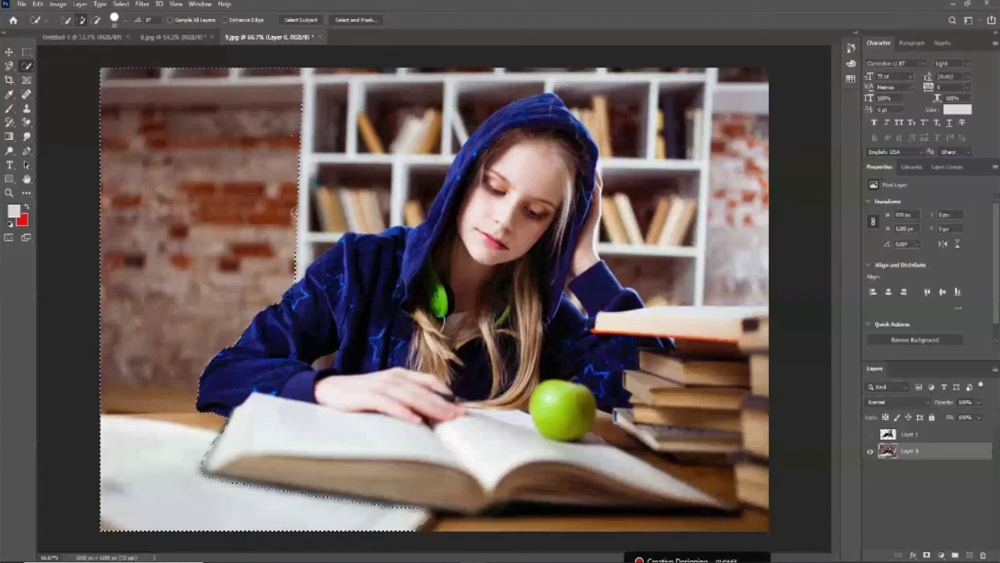
pyautogui.click(141, 4)
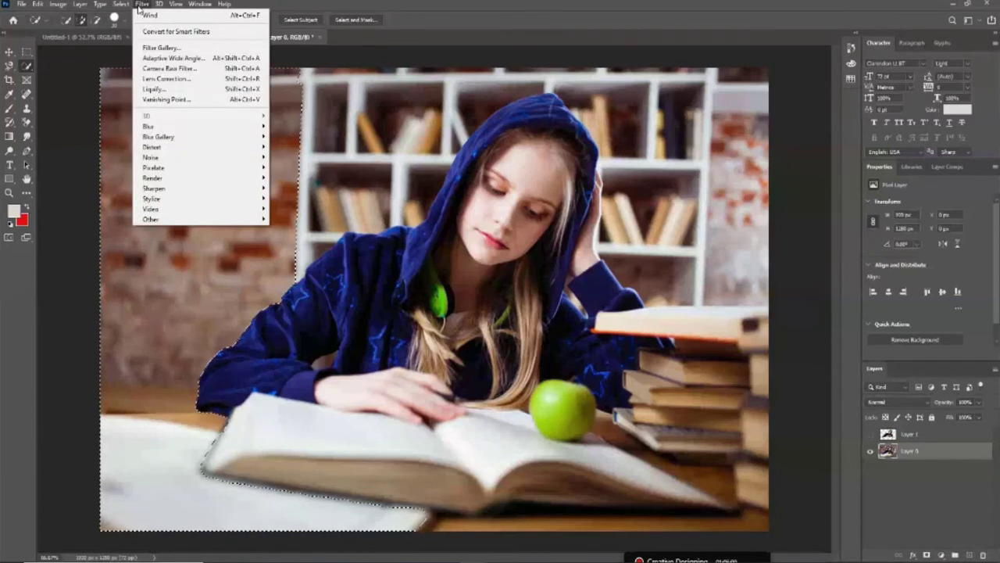
pyautogui.moveTo(199, 125)
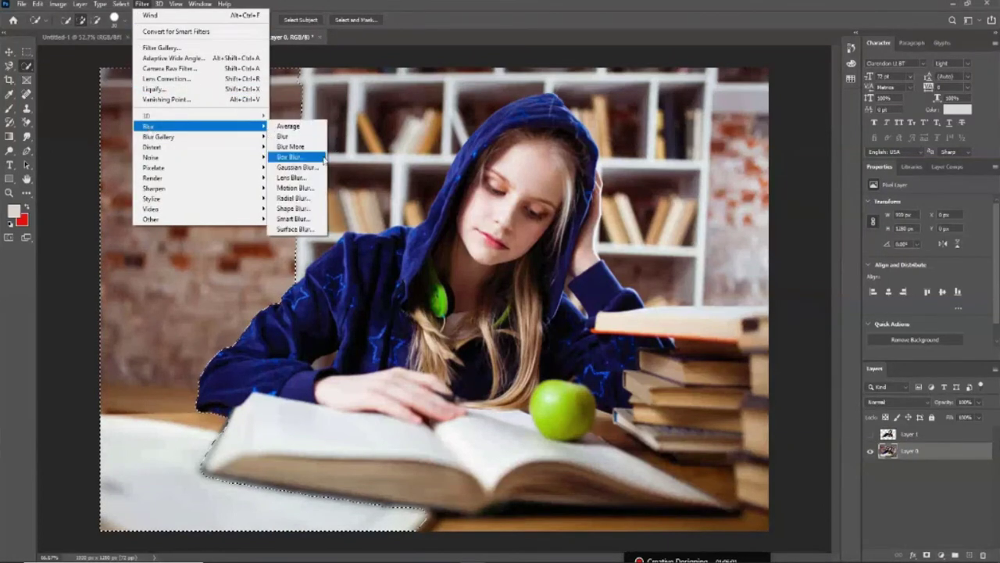
pyautogui.click(305, 167)
pyautogui.moveTo(694, 256); pyautogui.dragTo(709, 255)
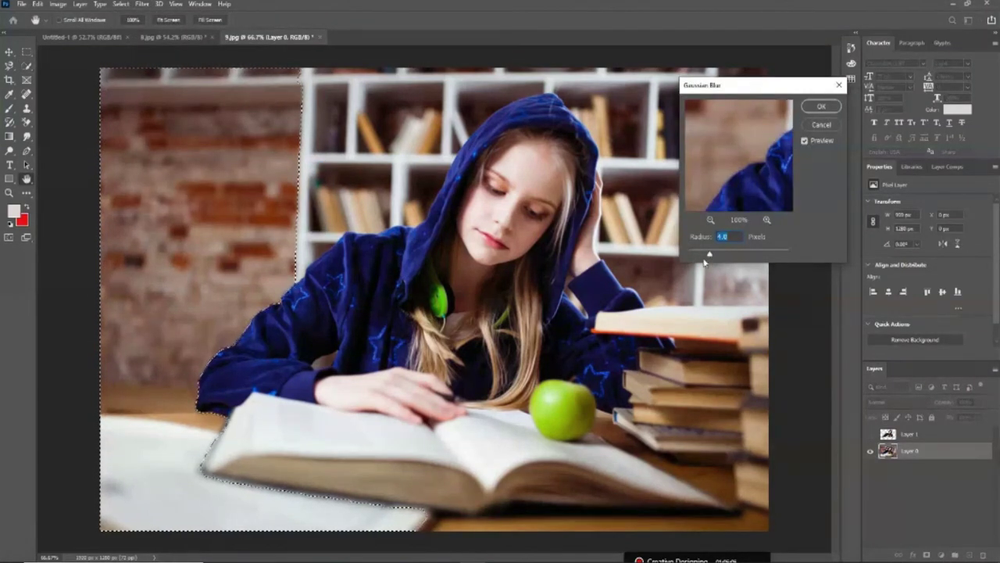
pyautogui.moveTo(710, 255); pyautogui.dragTo(731, 254)
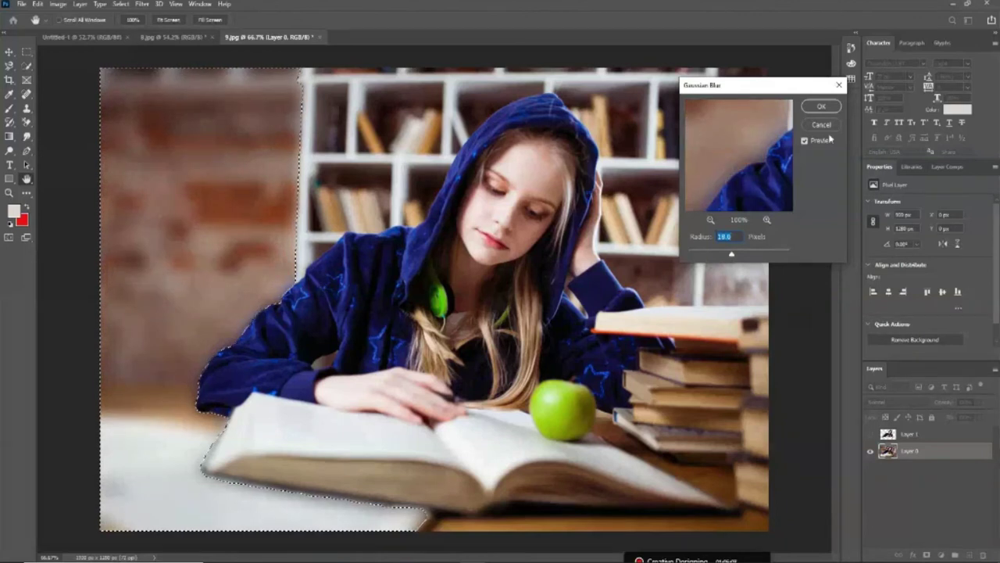
pyautogui.click(839, 109)
# Add the right-side bookshelf to the selection, preview a much larger blur, cancel it, and deselect
pyautogui.moveTo(639, 112)
pyautogui.mouseDown()
pyautogui.moveTo(662, 455)
pyautogui.moveTo(589, 483)
pyautogui.moveTo(718, 93)
pyautogui.mouseUp()
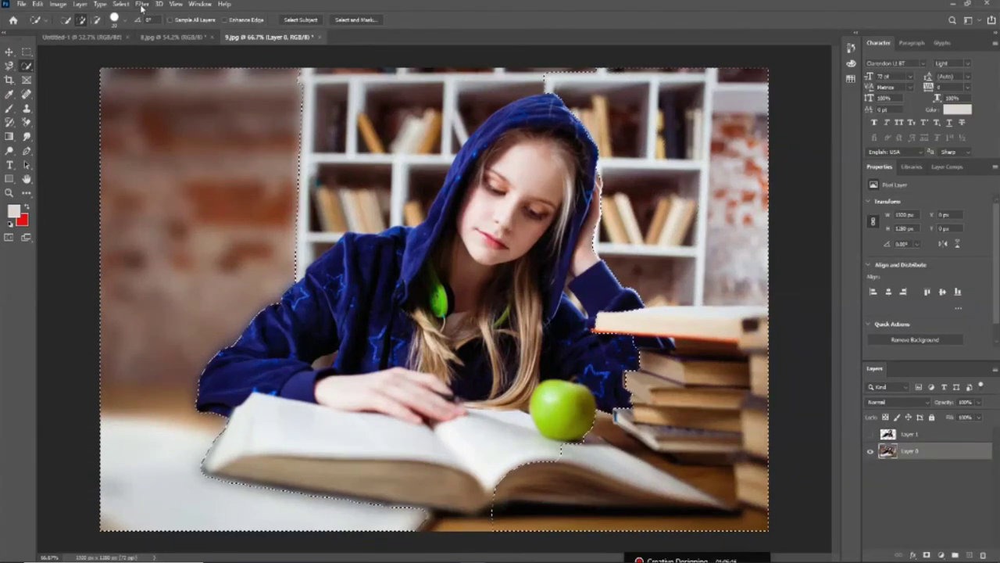
pyautogui.click(141, 5)
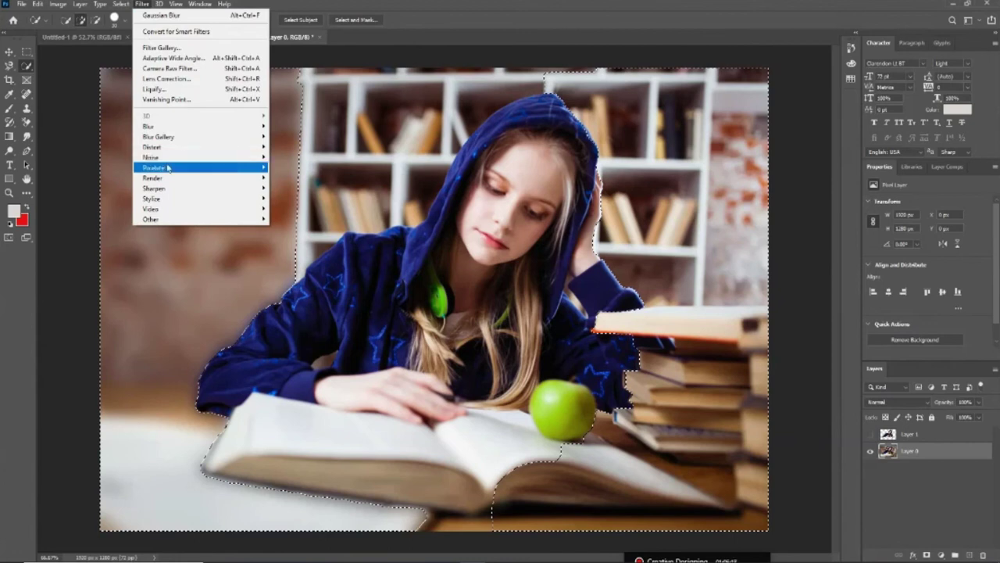
pyautogui.moveTo(148, 126)
pyautogui.click(290, 166)
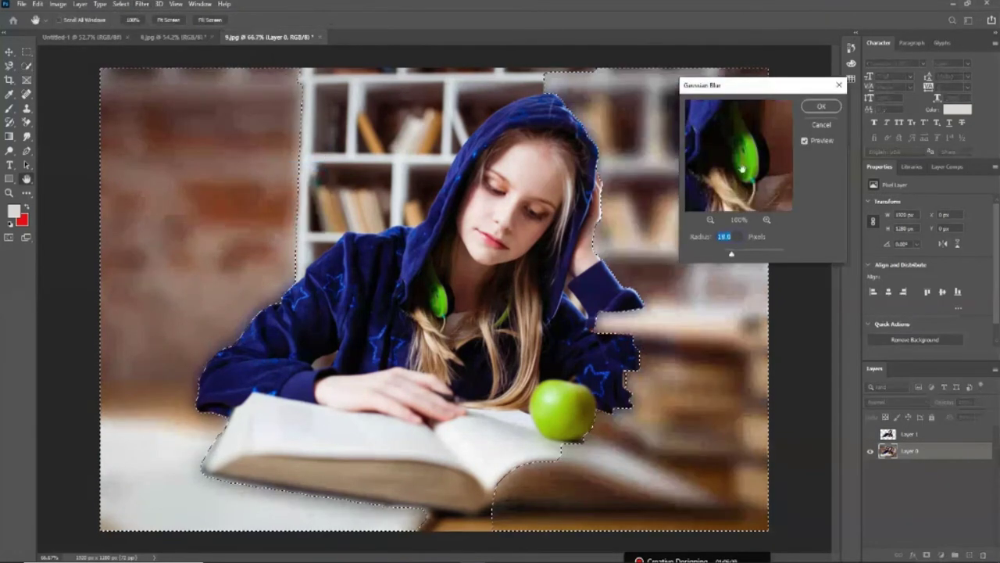
pyautogui.moveTo(731, 254); pyautogui.dragTo(776, 255)
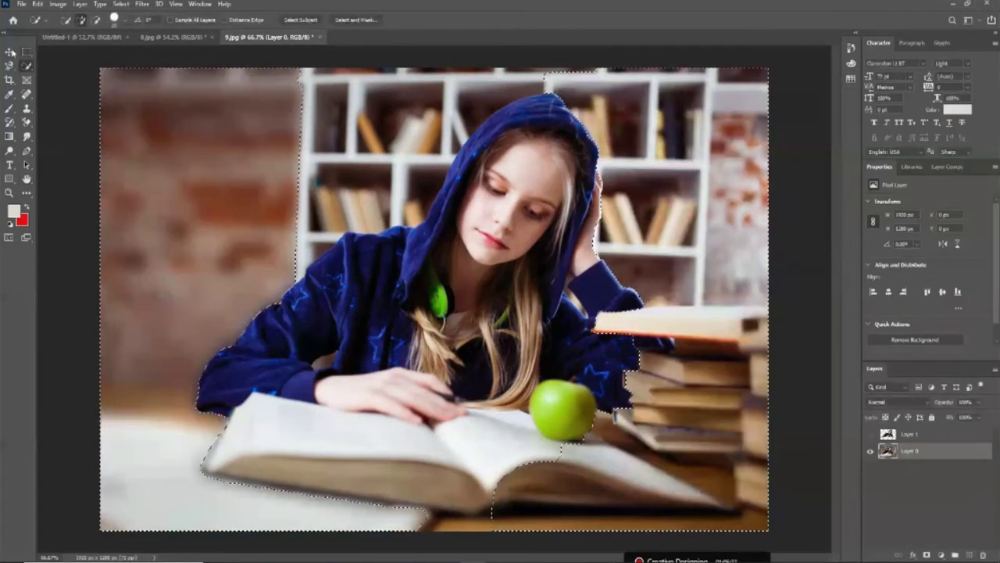
pyautogui.click(9, 52)
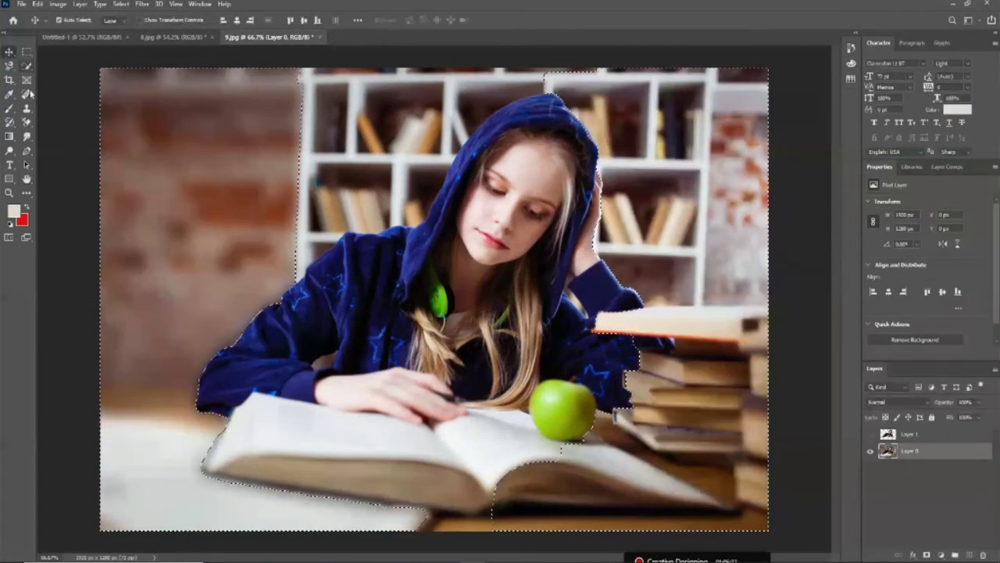
pyautogui.click(74, 153)
pyautogui.hotkey('ctrl', 'd')
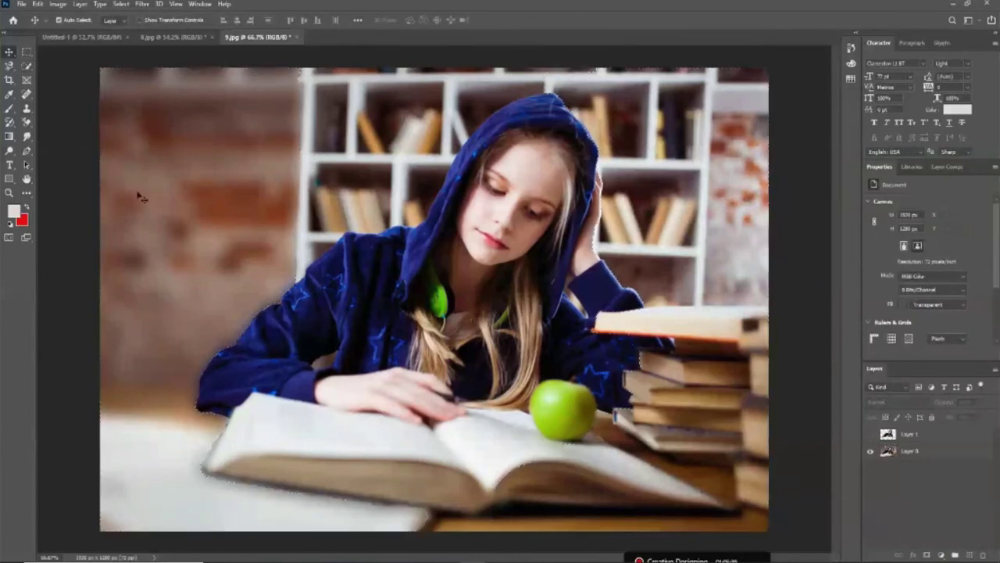
# Select the right-side books and shelf on Layer 0 and apply a Gaussian Blur
pyautogui.click(27, 67)
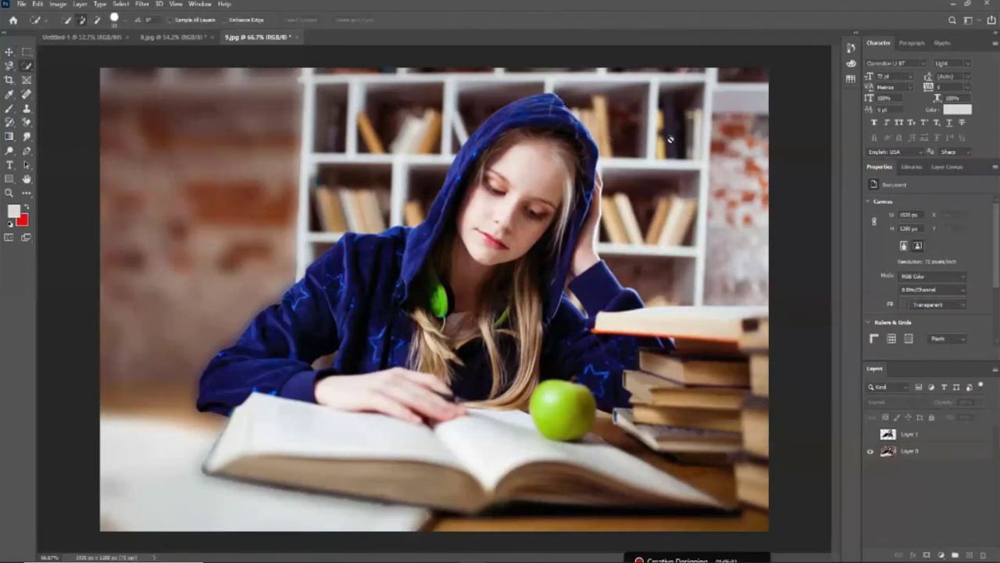
pyautogui.click(903, 453)
pyautogui.moveTo(644, 219)
pyautogui.mouseDown()
pyautogui.moveTo(705, 384)
pyautogui.moveTo(614, 100)
pyautogui.mouseUp()
pyautogui.moveTo(681, 93)
pyautogui.mouseDown()
pyautogui.moveTo(743, 70)
pyautogui.moveTo(669, 452)
pyautogui.moveTo(621, 513)
pyautogui.moveTo(705, 492)
pyautogui.mouseUp()
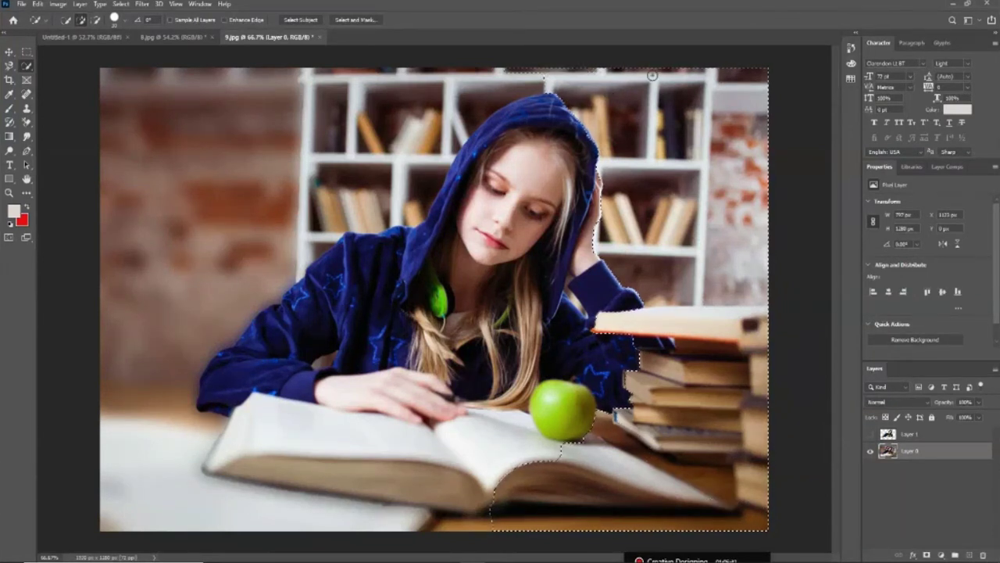
pyautogui.click(141, 4)
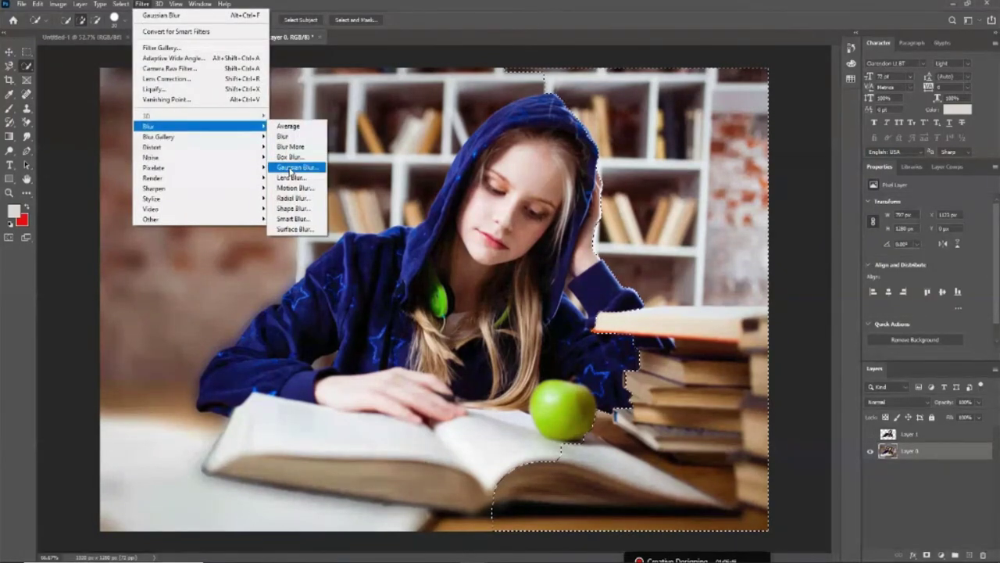
pyautogui.moveTo(149, 126)
pyautogui.click(305, 166)
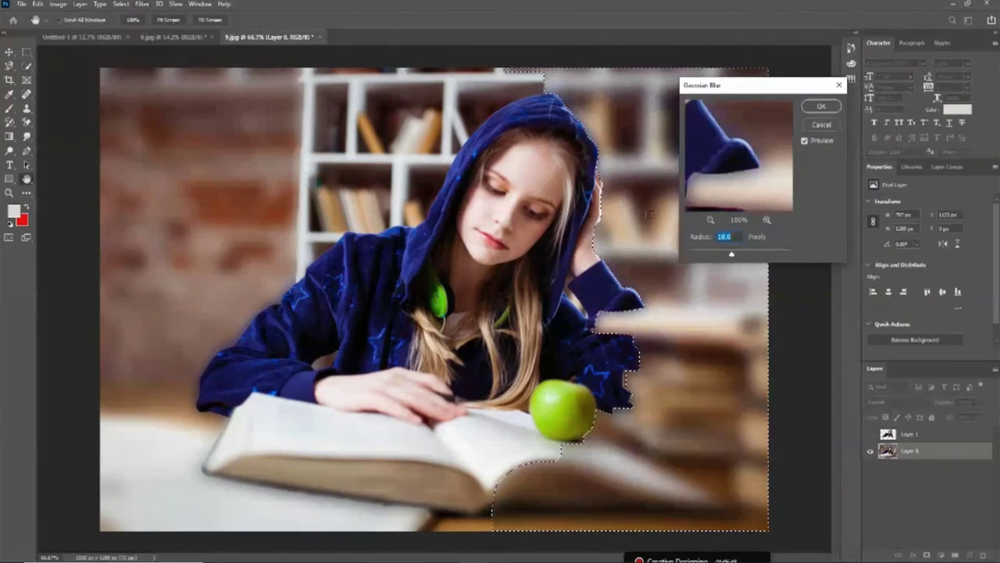
pyautogui.moveTo(730, 255)
pyautogui.mouseDown()
pyautogui.moveTo(713, 256)
pyautogui.moveTo(766, 254)
pyautogui.mouseUp()
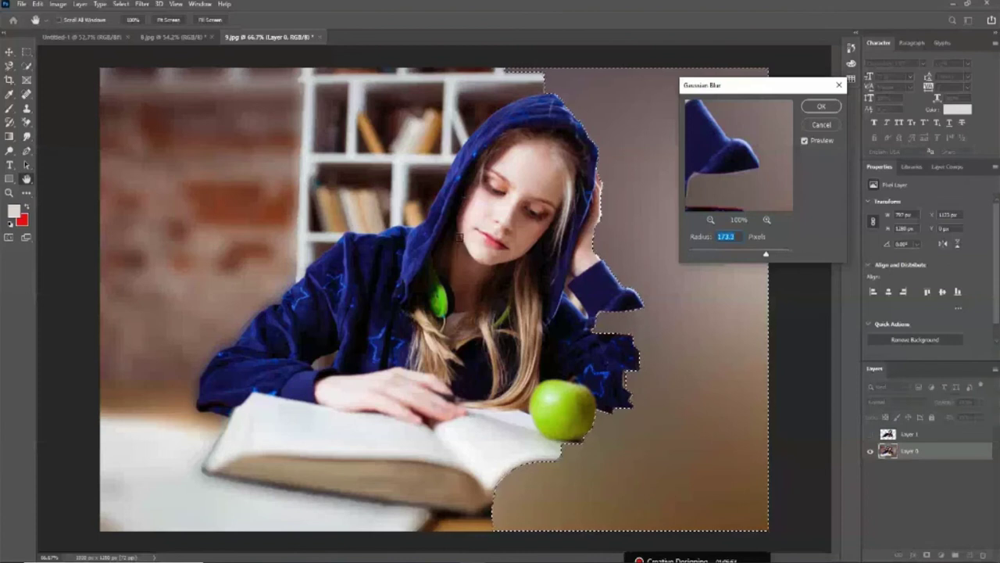
pyautogui.click(821, 108)
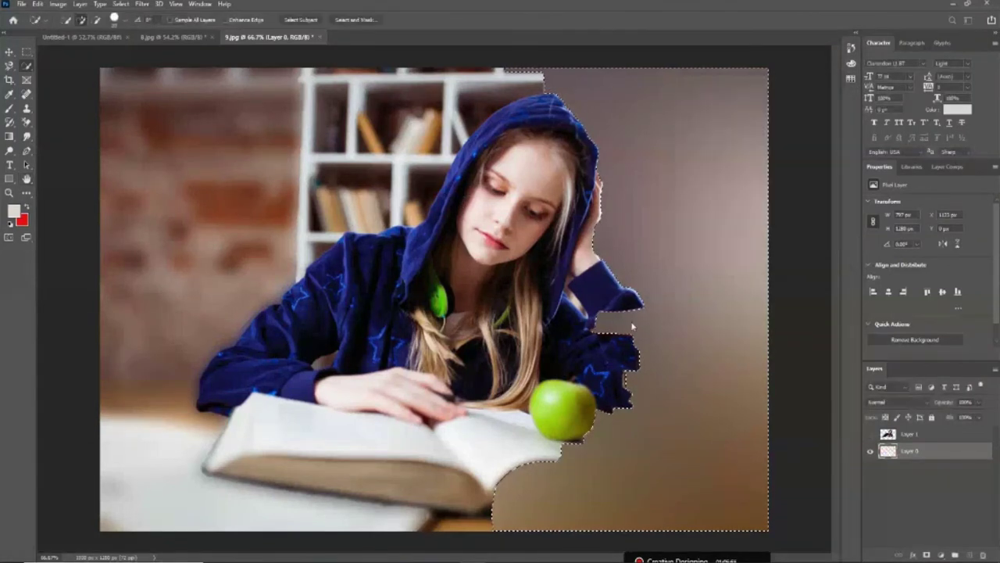
# Compare the blur with undo and redo, clear the selection, and check the whole photo
pyautogui.click(8, 51)
pyautogui.hotkey('ctrl', 'z')
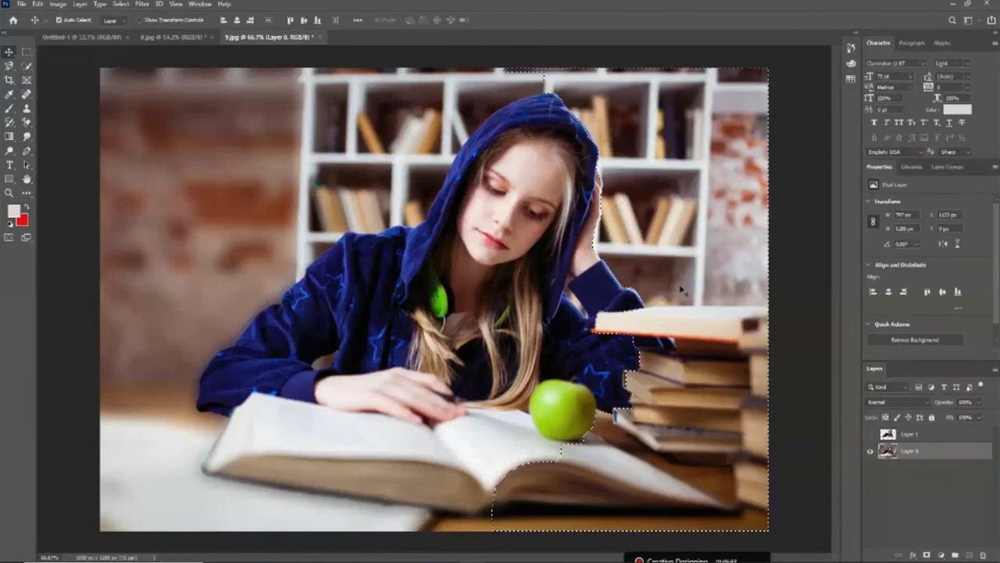
pyautogui.hotkey('ctrl', 'shift', 'z')
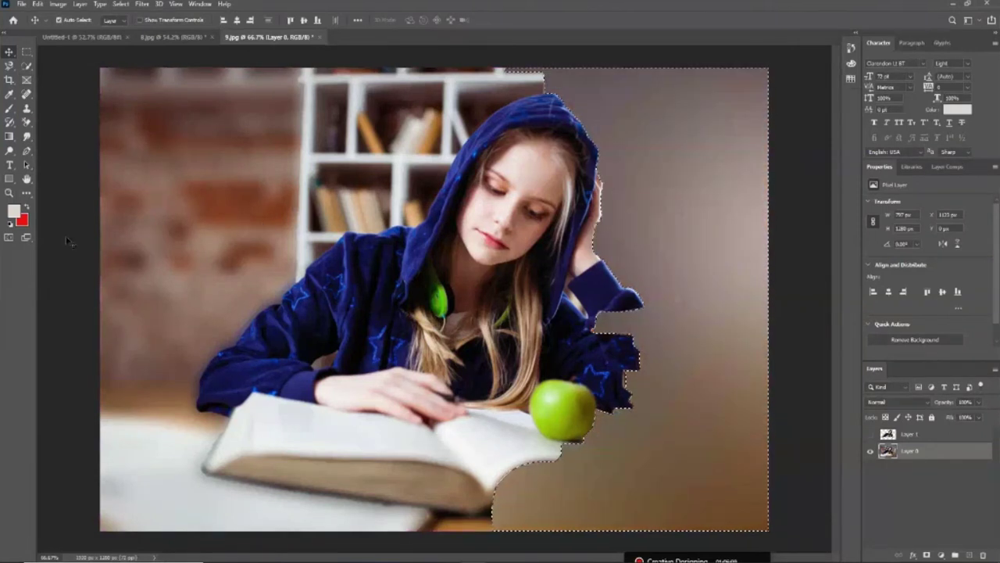
pyautogui.hotkey('ctrl', 'd')
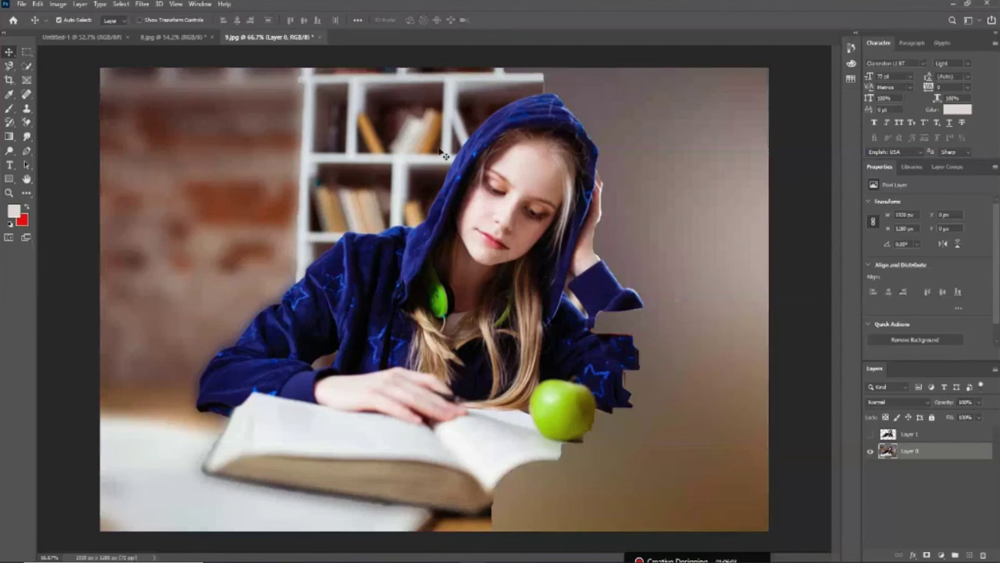
pyautogui.press('z')
pyautogui.hotkey('ctrl', '-')
pyautogui.hotkey('ctrl', '-')
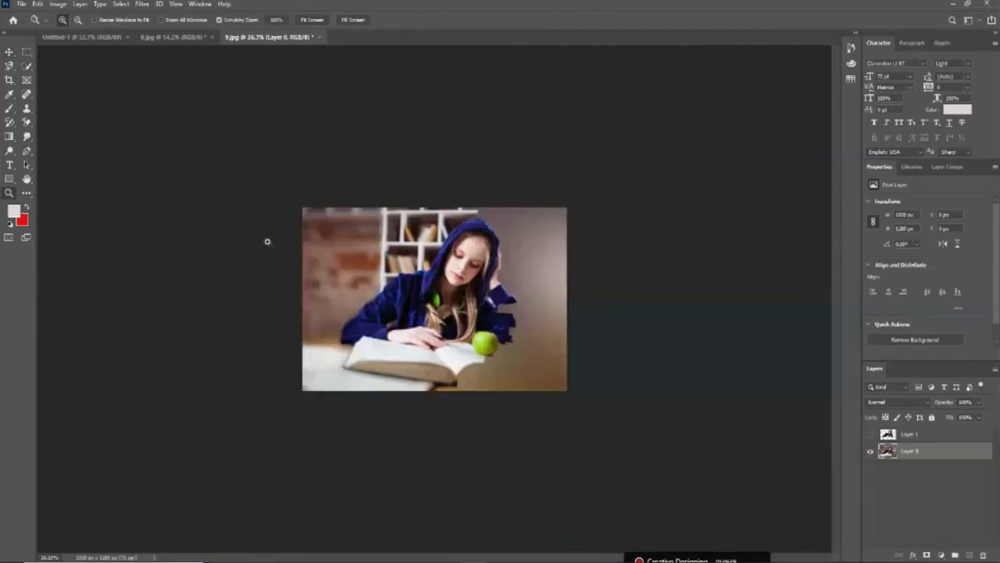
pyautogui.hotkey('ctrl', '+')
pyautogui.hotkey('ctrl', '+')
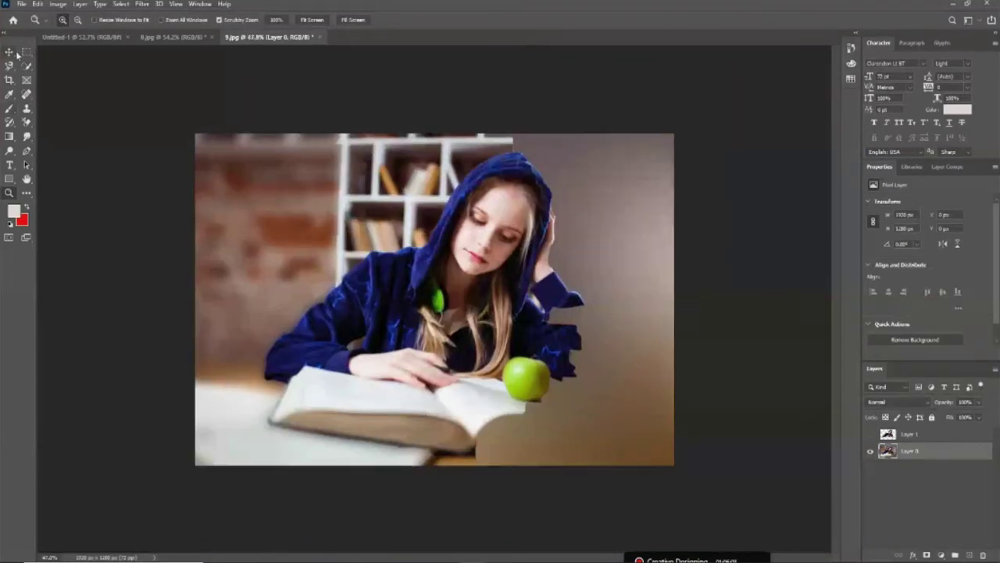
pyautogui.click(8, 52)
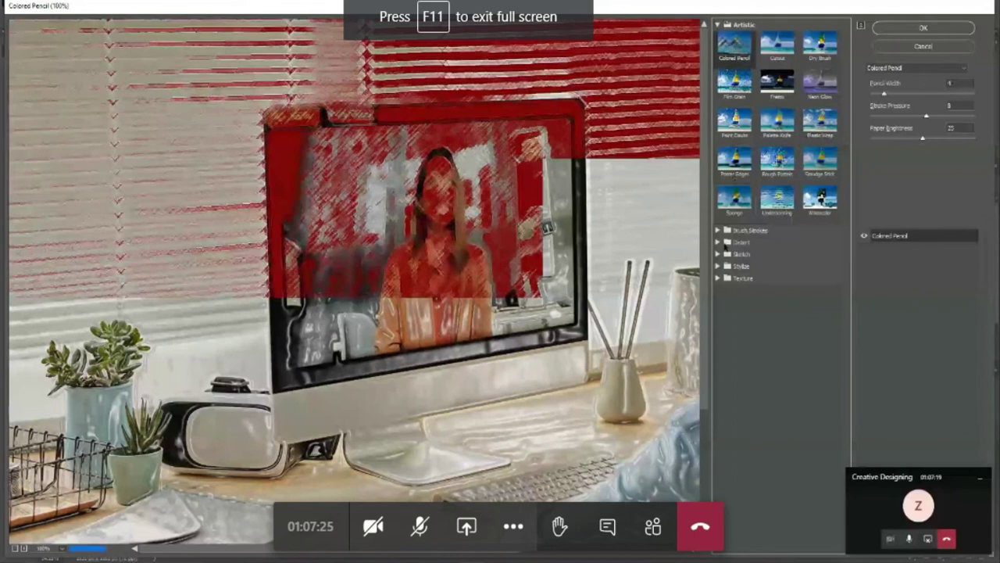
pyautogui.click(719, 230)
pyautogui.click(734, 249)
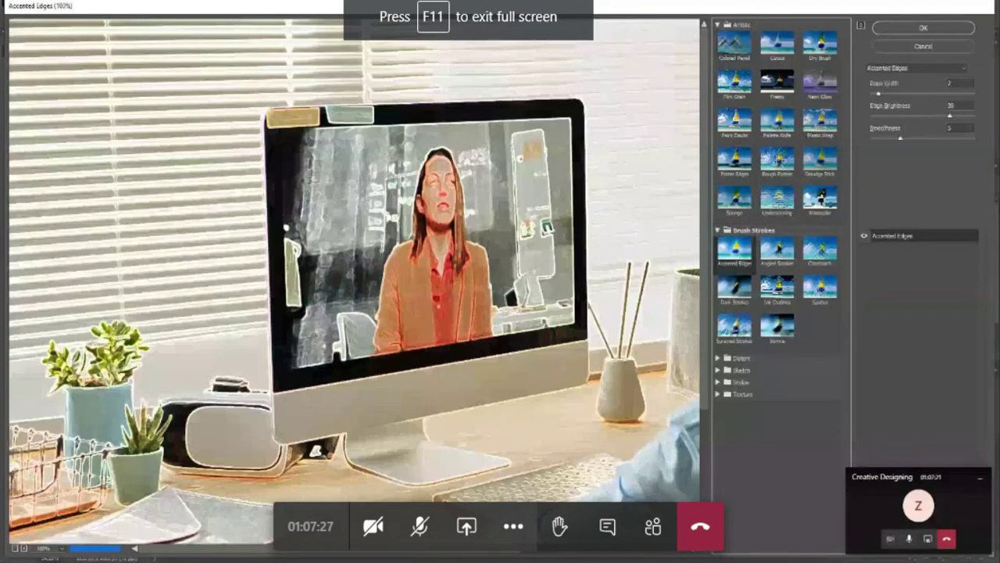
pyautogui.click(735, 288)
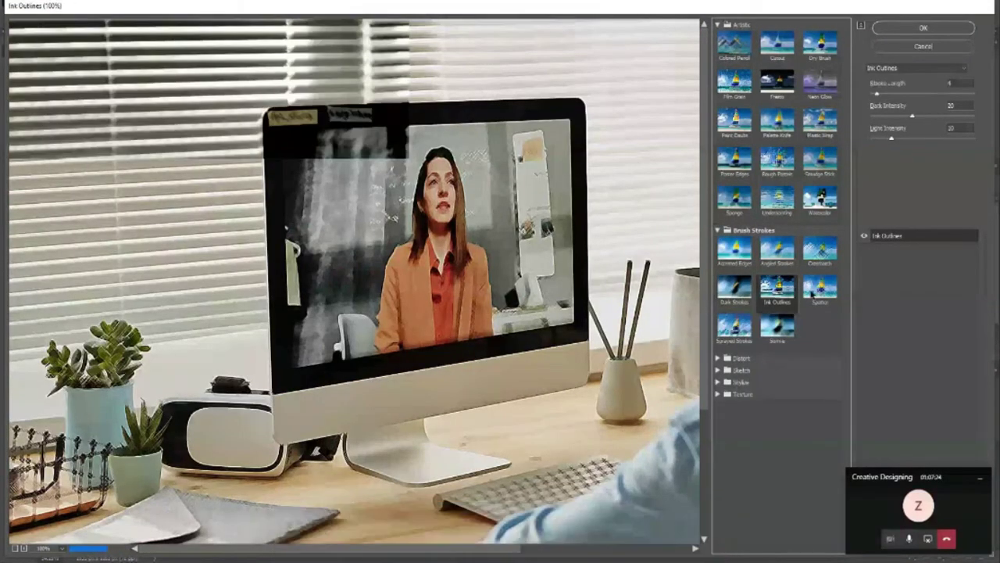
pyautogui.click(819, 288)
pyautogui.click(741, 358)
pyautogui.click(735, 377)
pyautogui.click(777, 376)
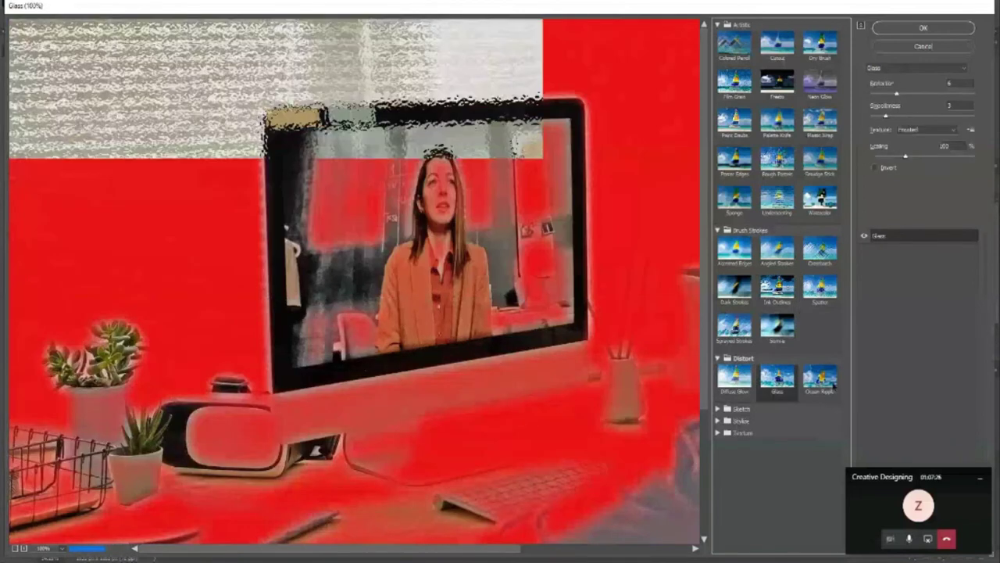
pyautogui.click(833, 385)
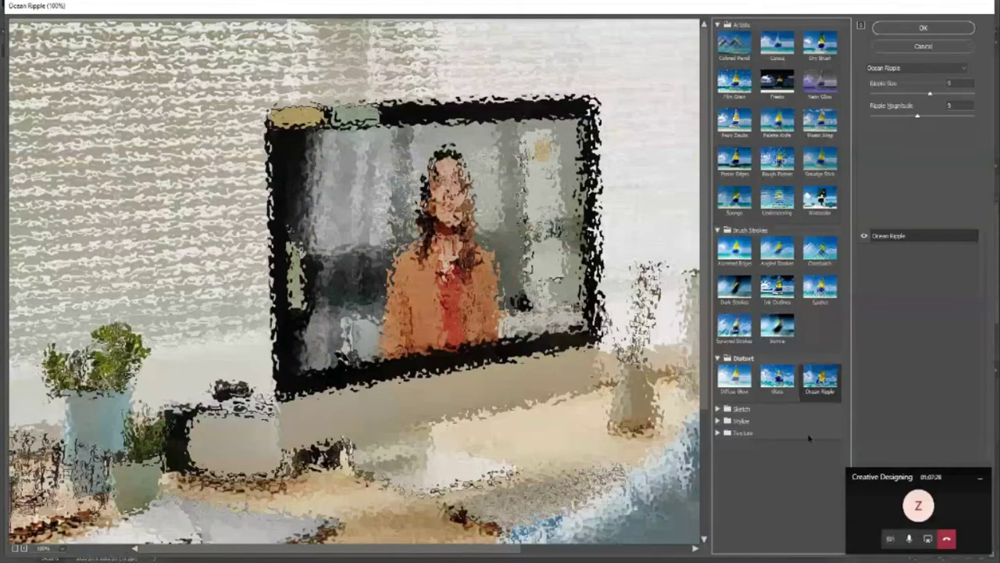
pyautogui.click(719, 409)
pyautogui.click(735, 426)
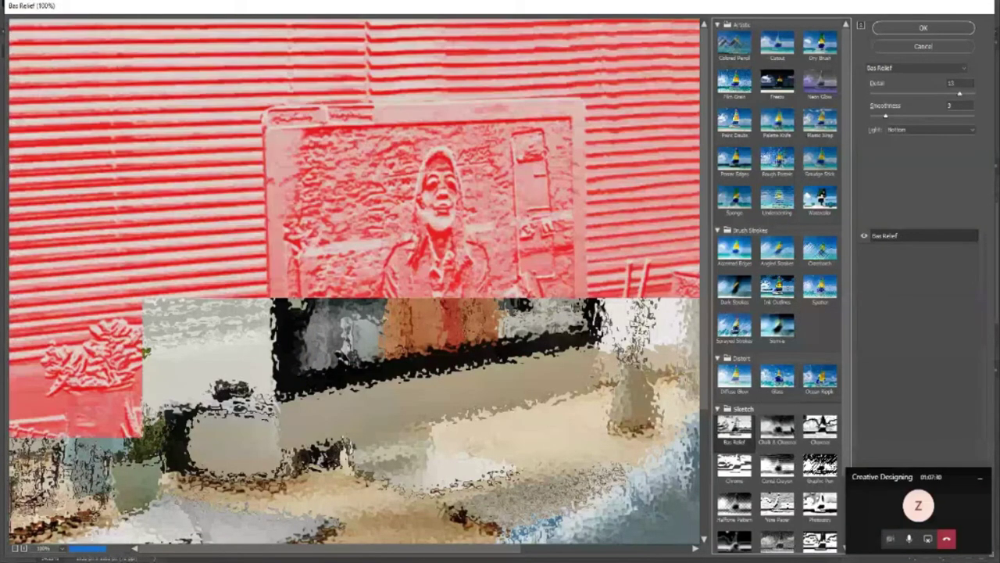
pyautogui.click(820, 426)
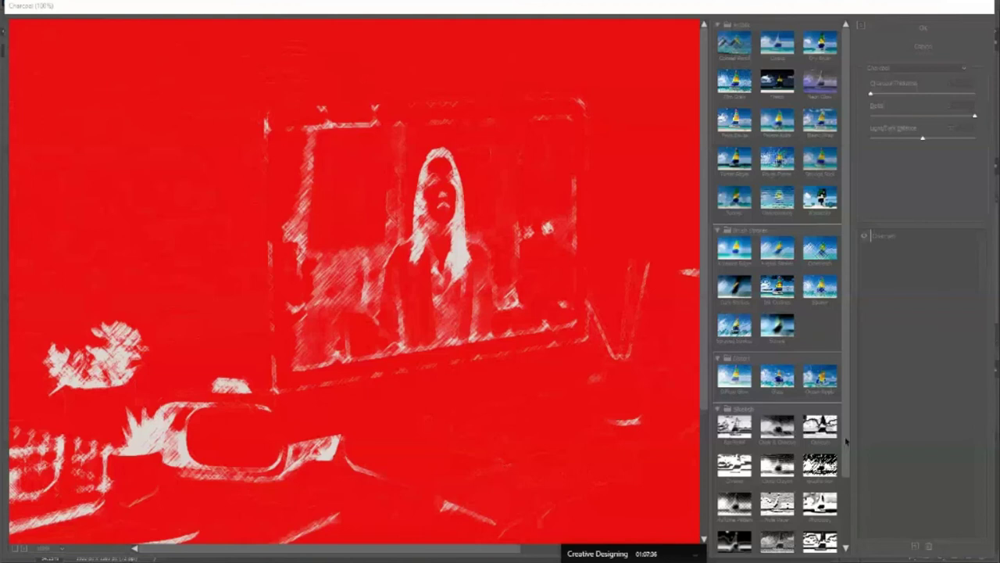
pyautogui.scroll(-1, 768, 469)
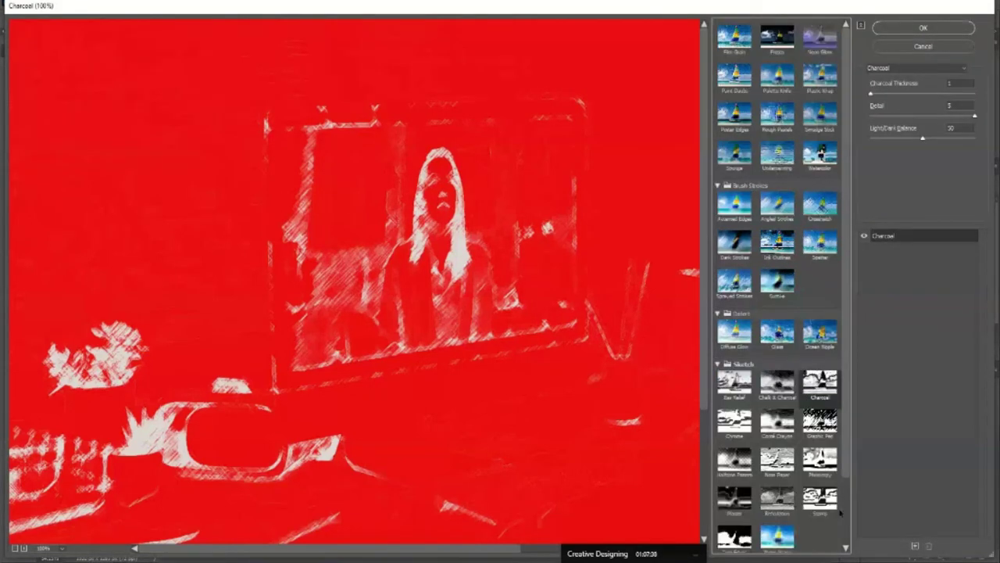
pyautogui.scroll(-1, 767, 528)
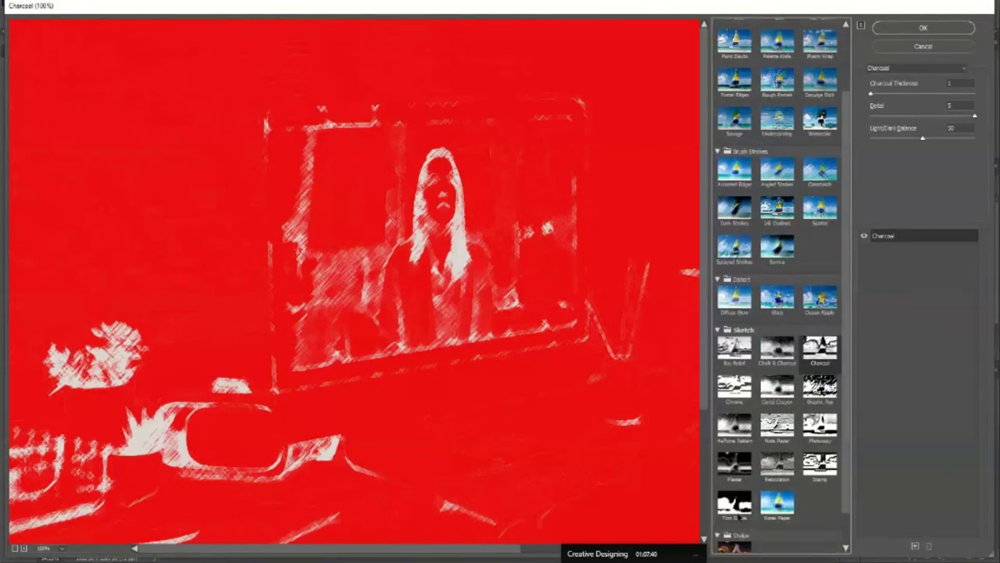
pyautogui.scroll(-1, 807, 486)
pyautogui.click(744, 516)
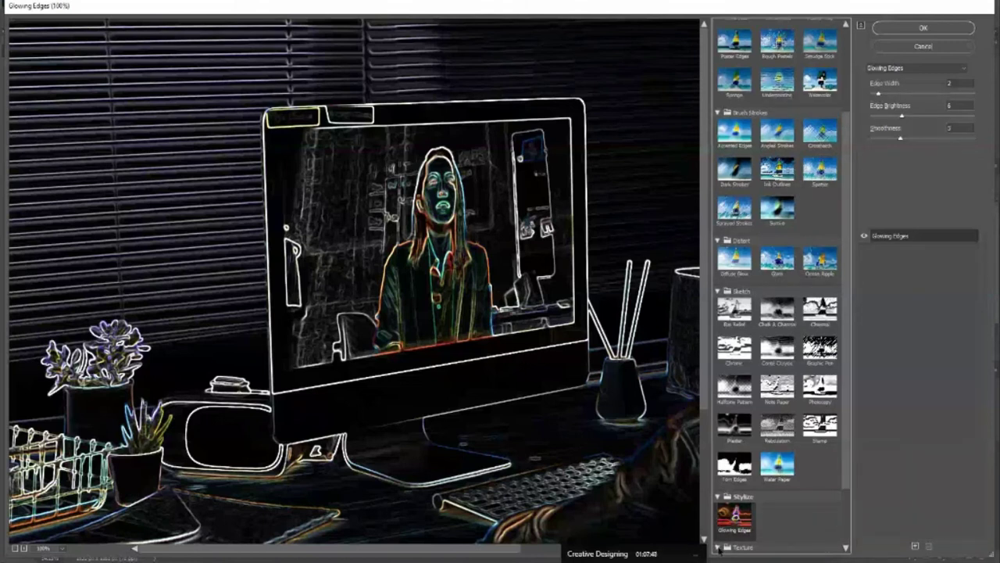
pyautogui.click(718, 549)
pyautogui.click(750, 492)
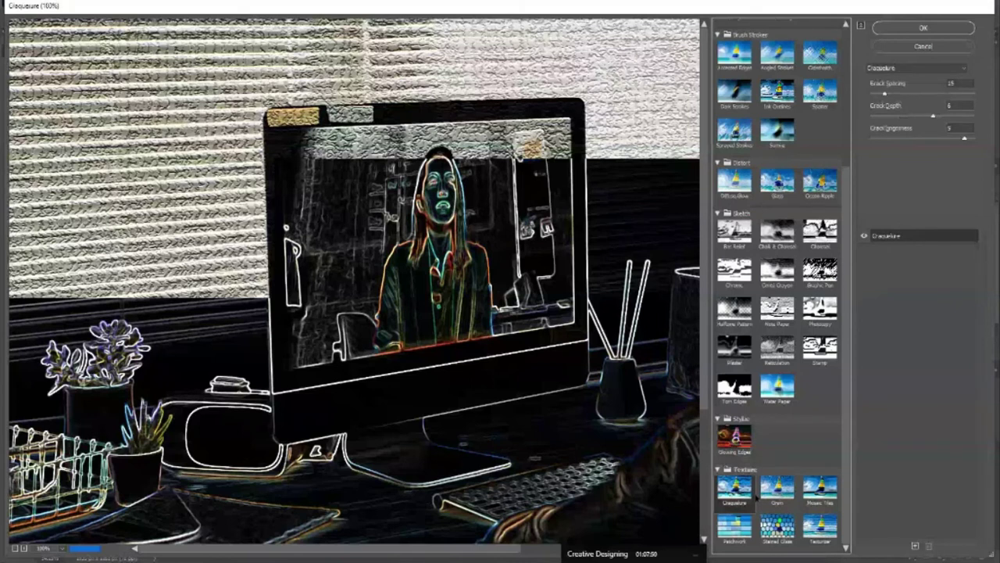
pyautogui.click(735, 525)
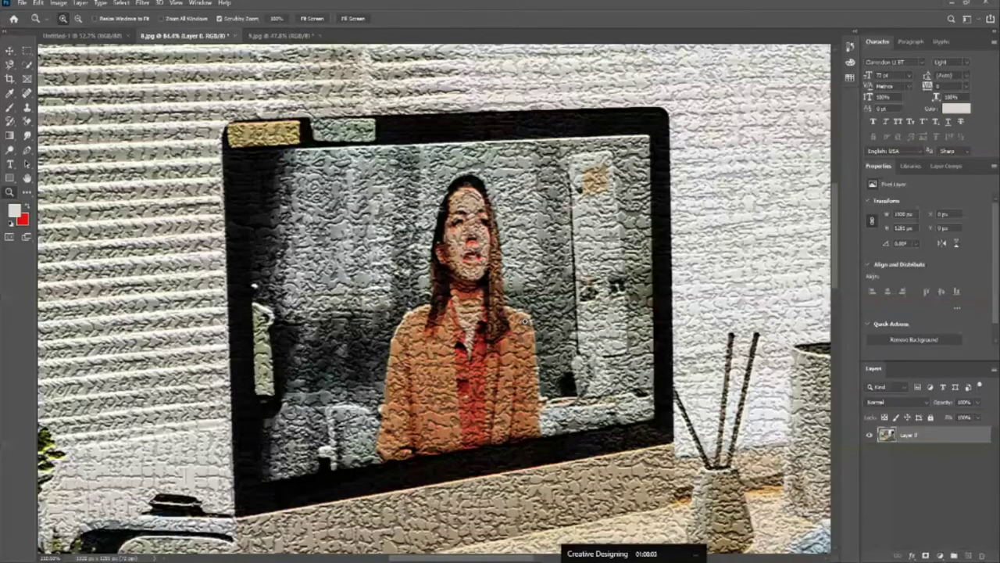
pyautogui.moveTo(359, 210); pyautogui.dragTo(519, 222)
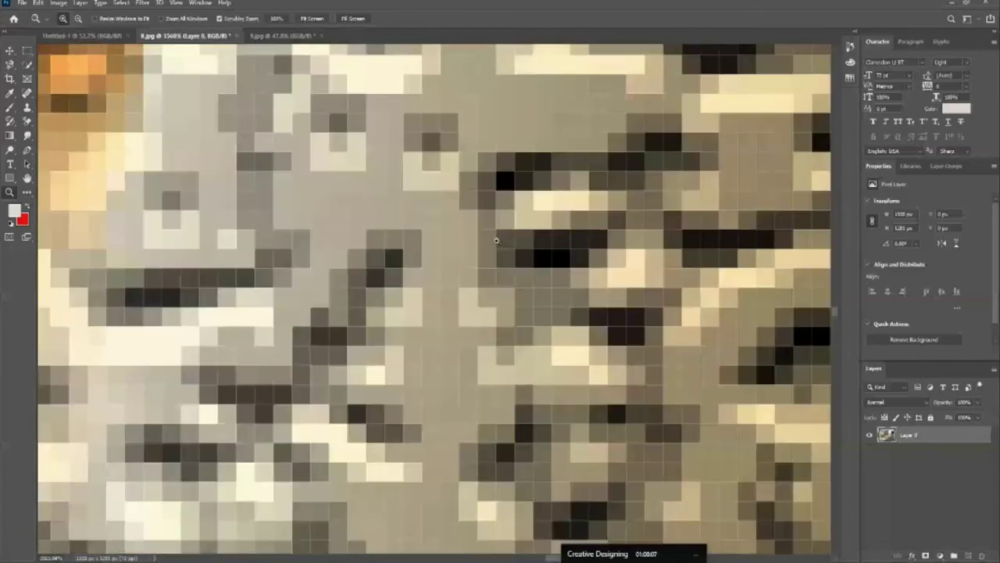
pyautogui.moveTo(520, 222); pyautogui.dragTo(420, 252)
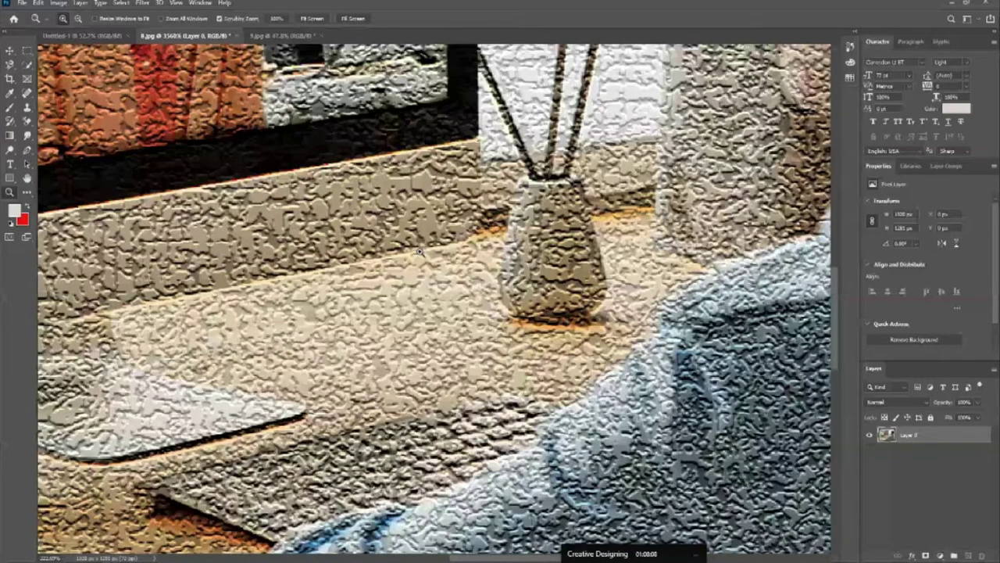
pyautogui.hotkey('ctrl', '0')
pyautogui.press('v')
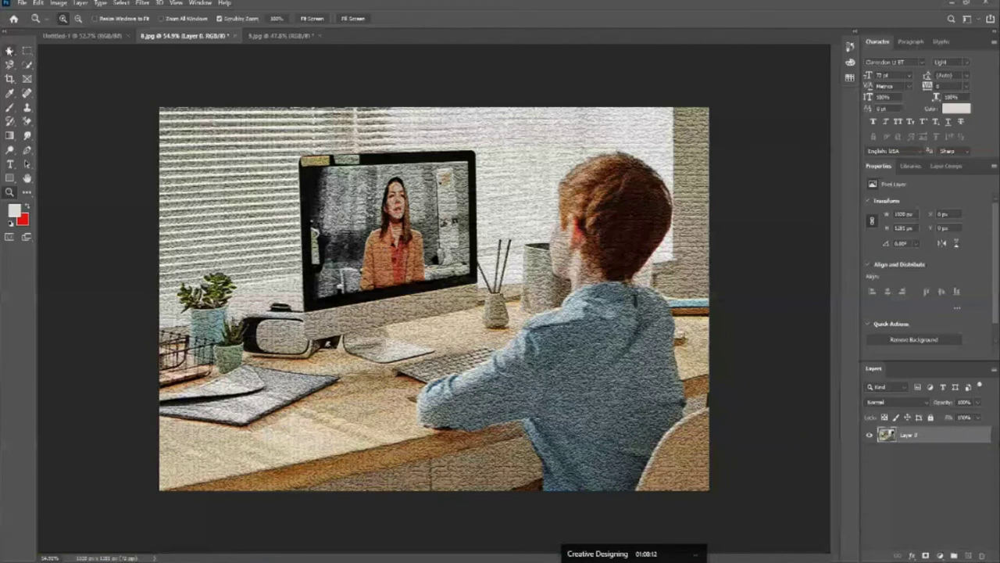
pyautogui.click(90, 145)
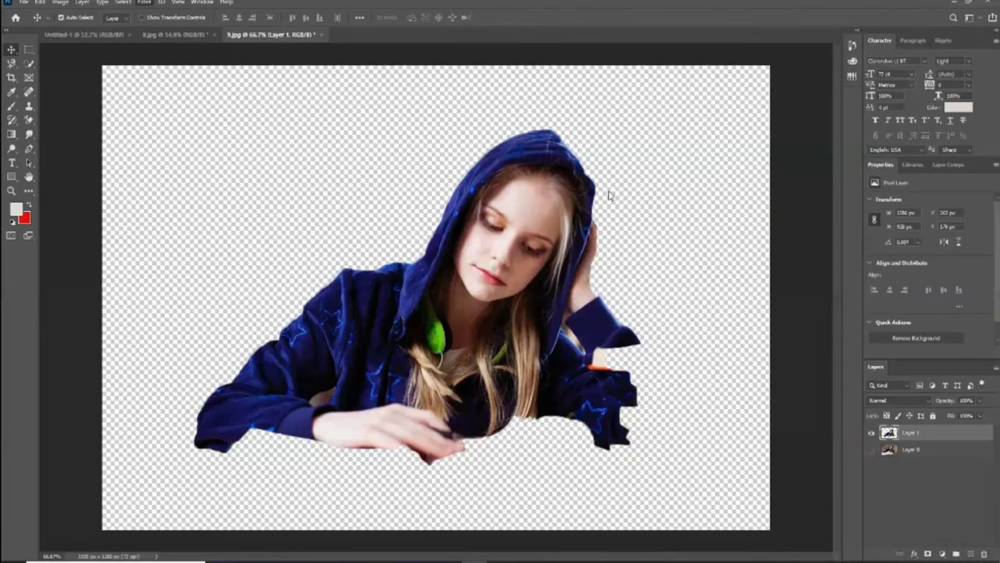
# Open Liquify on the hooded-girl cutout at 100%, trying Forward Warp, Reconstruct and Bloat brushes
pyautogui.hotkey('ctrl', 'shift', 'x')
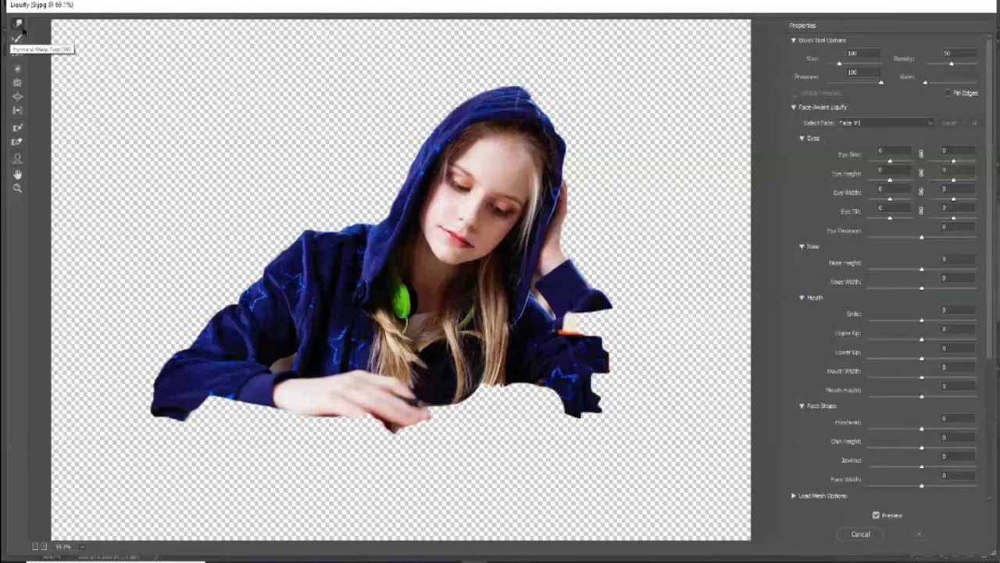
pyautogui.hotkey('ctrl', '1')
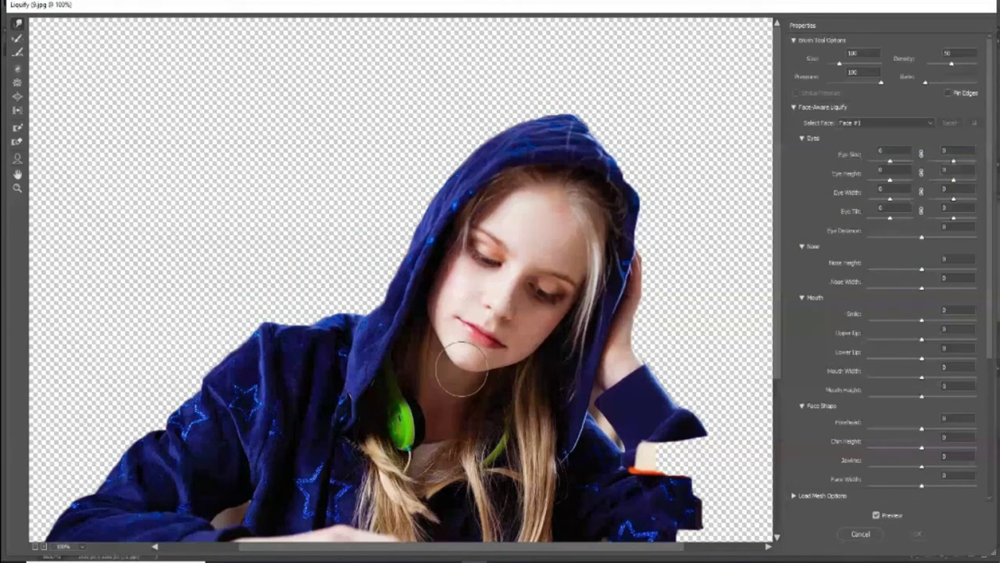
pyautogui.moveTo(461, 369); pyautogui.dragTo(484, 419)
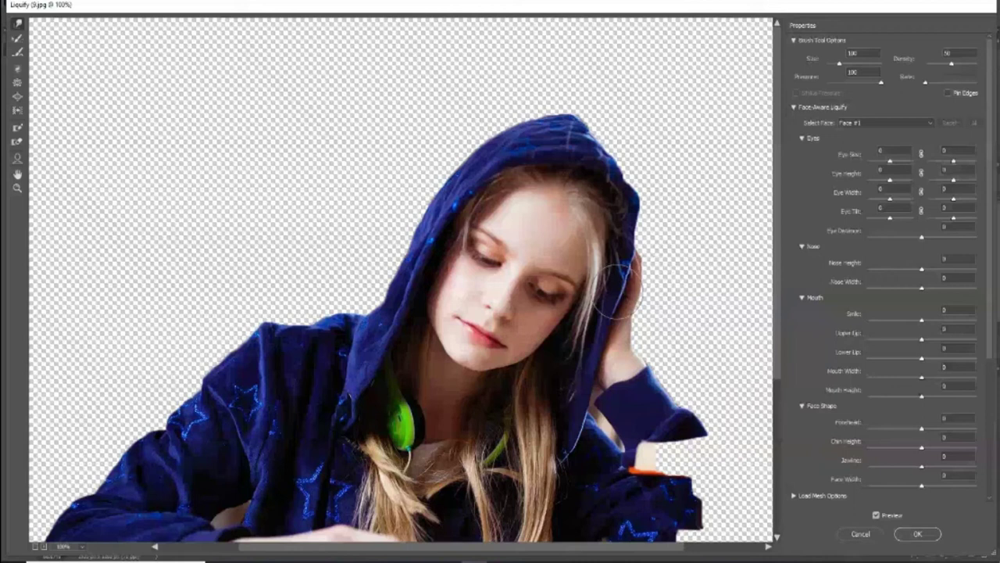
pyautogui.press('r')
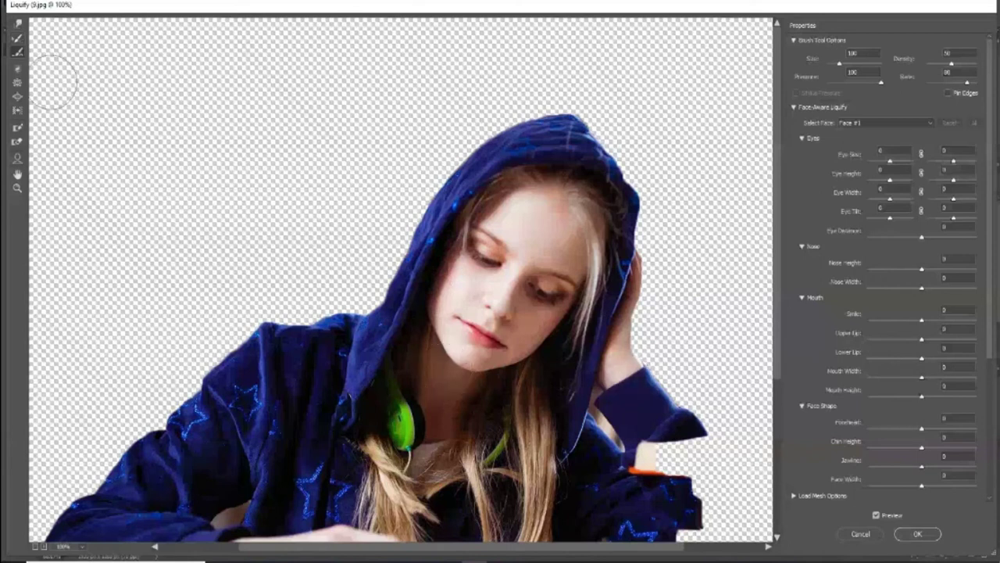
pyautogui.click(17, 96)
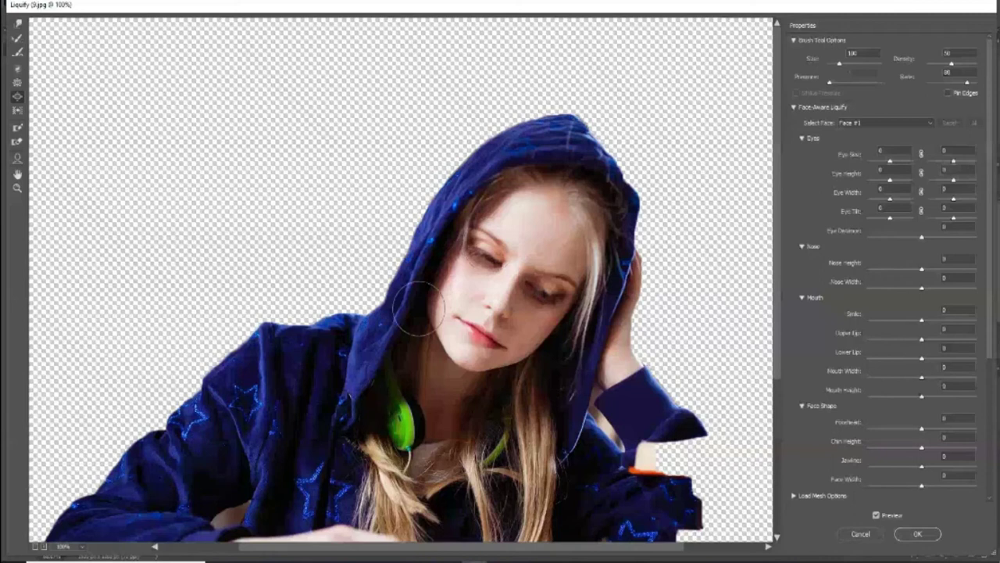
pyautogui.press('alt')
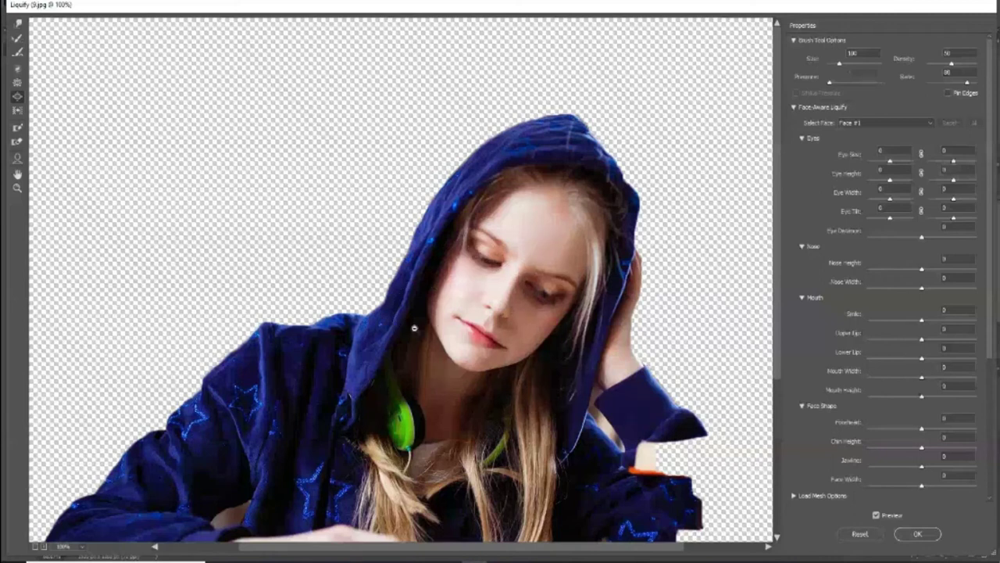
pyautogui.click(18, 99)
pyautogui.click(19, 100)
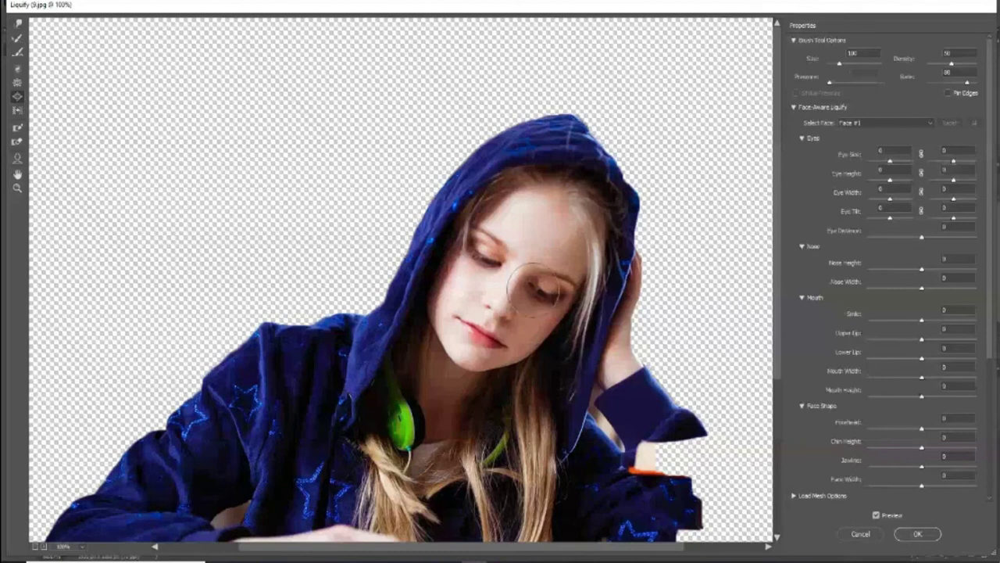
# Test the left Eye Size slider, then warp the sleeve near her hand downward
pyautogui.click(891, 160)
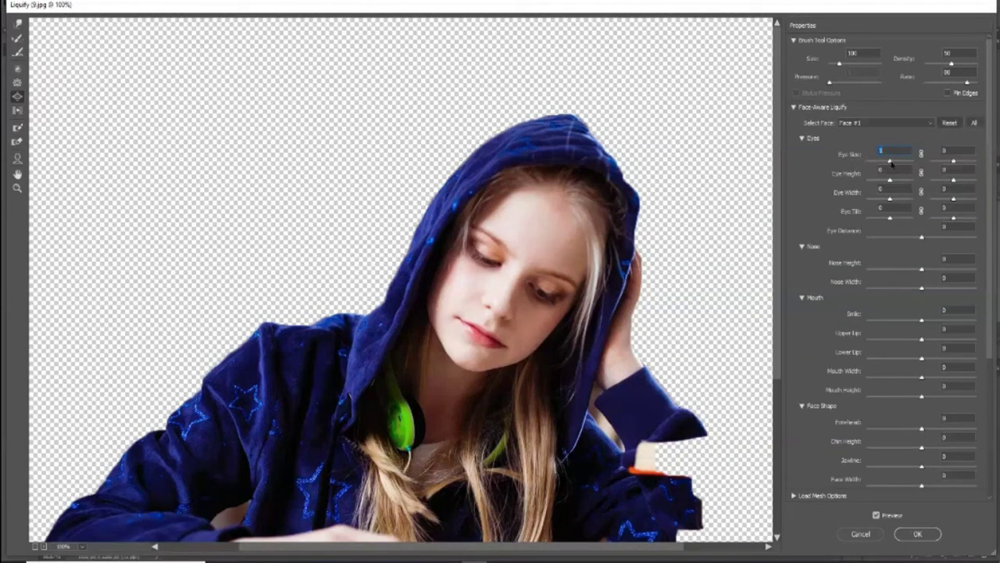
pyautogui.moveTo(892, 163); pyautogui.dragTo(902, 164)
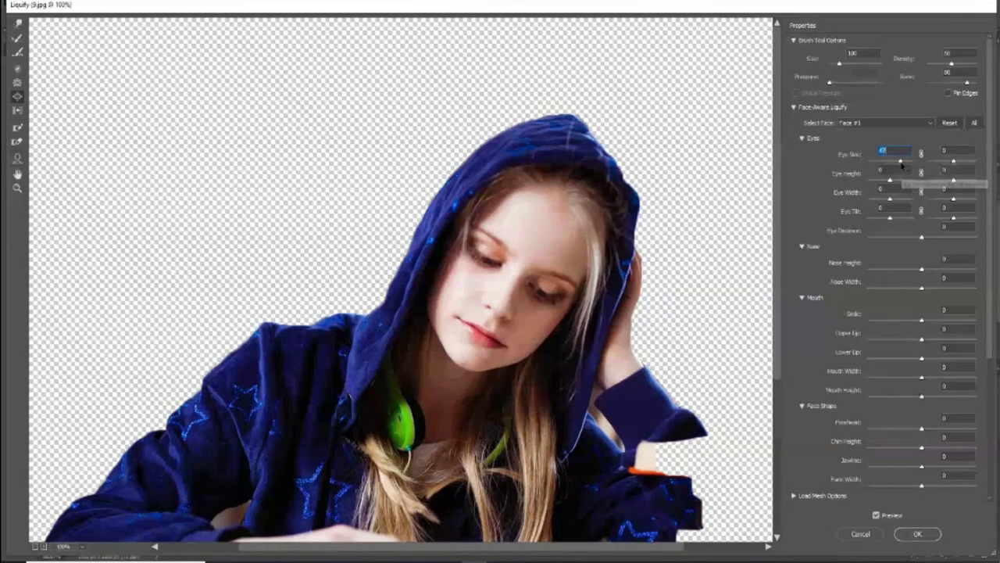
pyautogui.moveTo(902, 164); pyautogui.dragTo(889, 164)
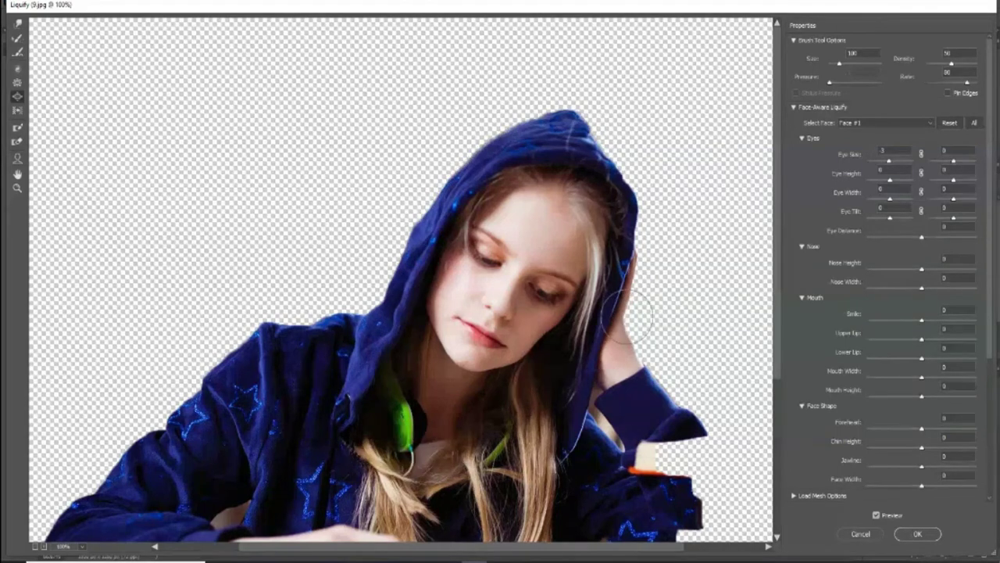
pyautogui.moveTo(705, 410); pyautogui.dragTo(733, 473)
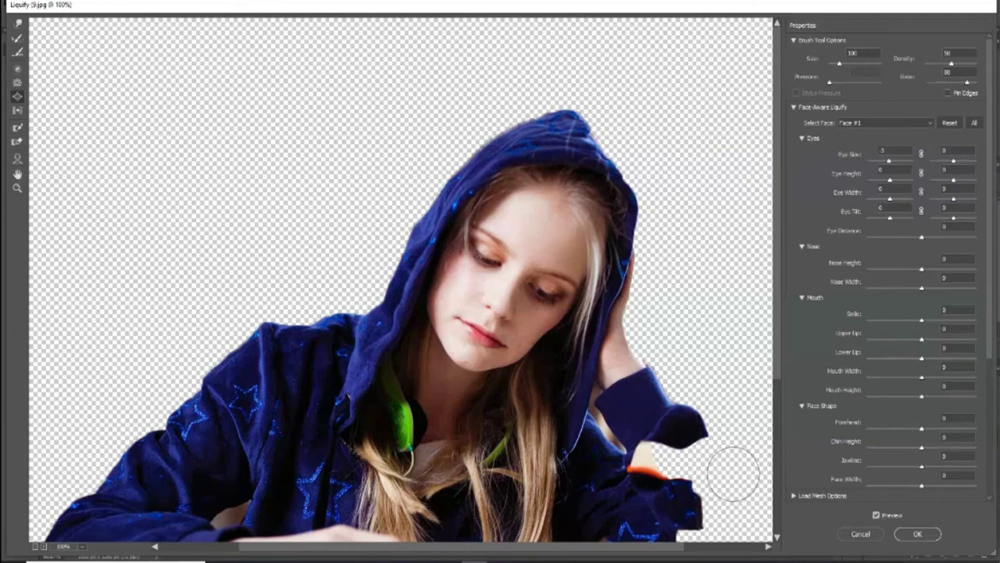
pyautogui.scroll(-5, 598, 370)
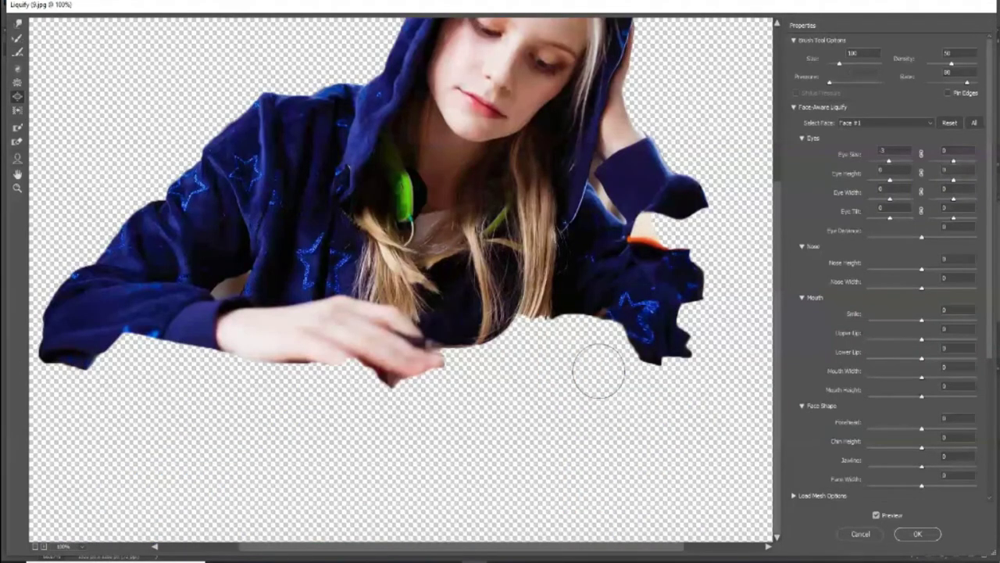
pyautogui.scroll(4, 598, 370)
# Make the hood's left edge wavy with the Push Left tool
pyautogui.scroll(2, 375, 289)
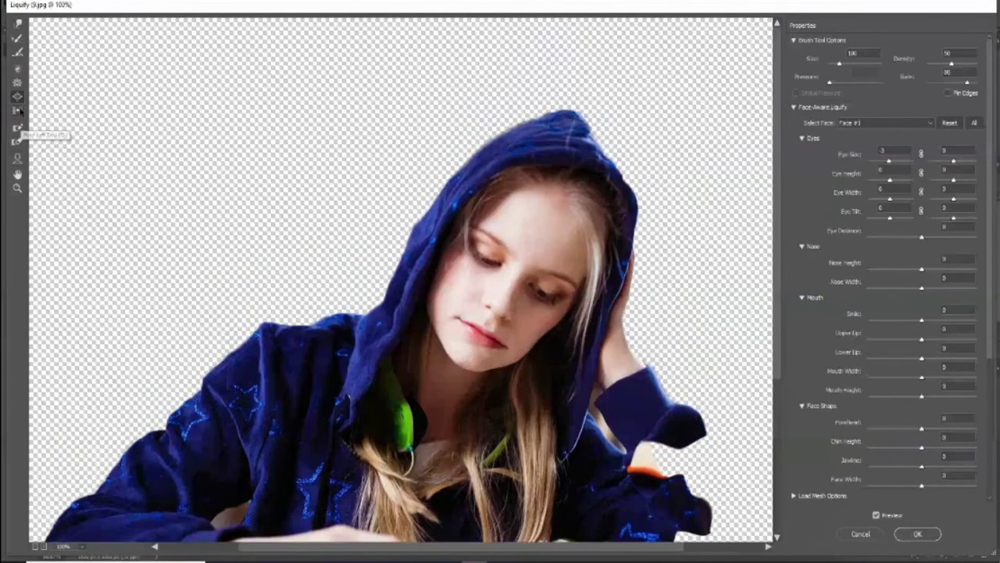
pyautogui.click(17, 111)
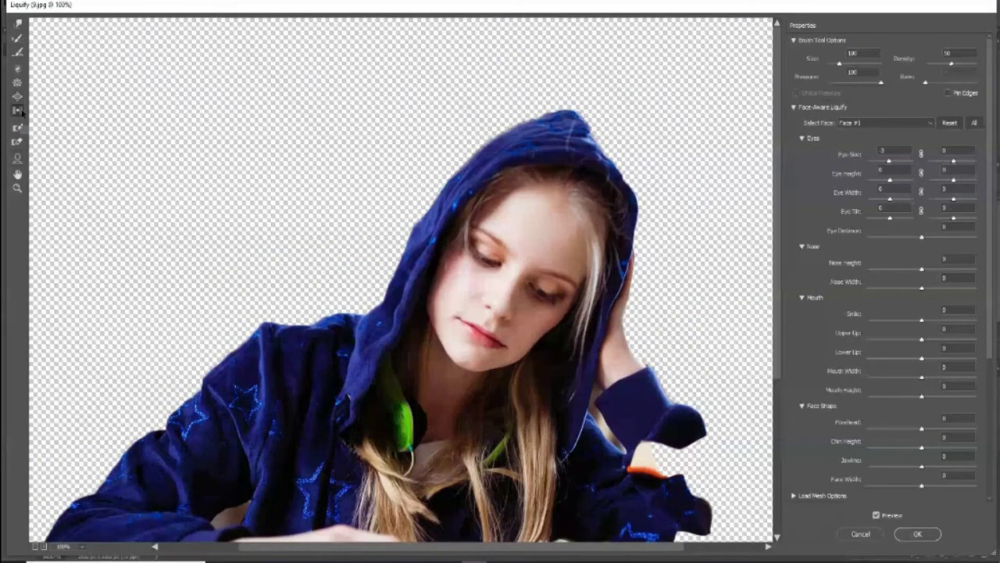
pyautogui.moveTo(405, 286); pyautogui.dragTo(505, 141)
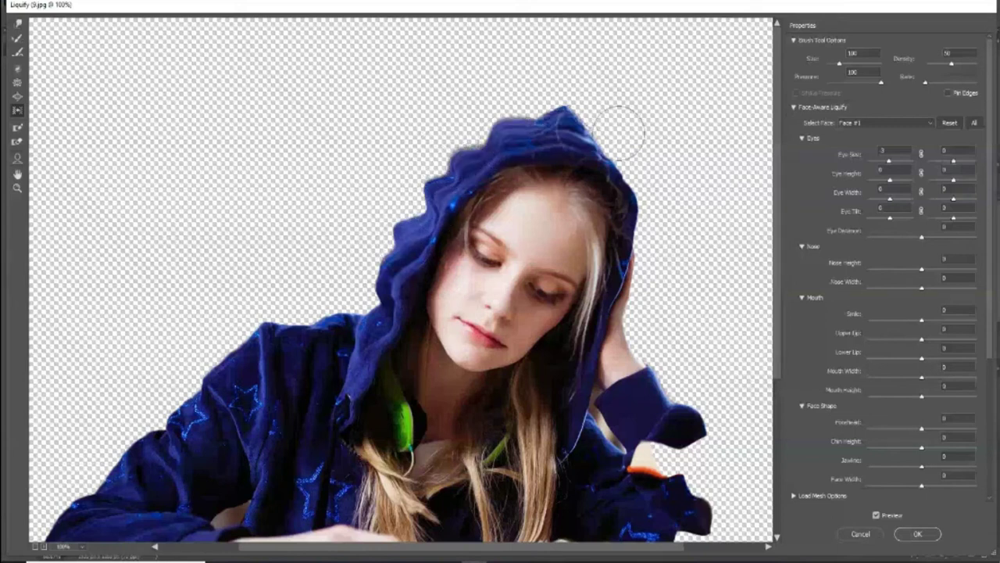
pyautogui.hscroll(3, 663, 253)
# Paint and undo a Freeze Mask on the hood edge, then choose Thaw Mask and the Face tool
pyautogui.click(17, 126)
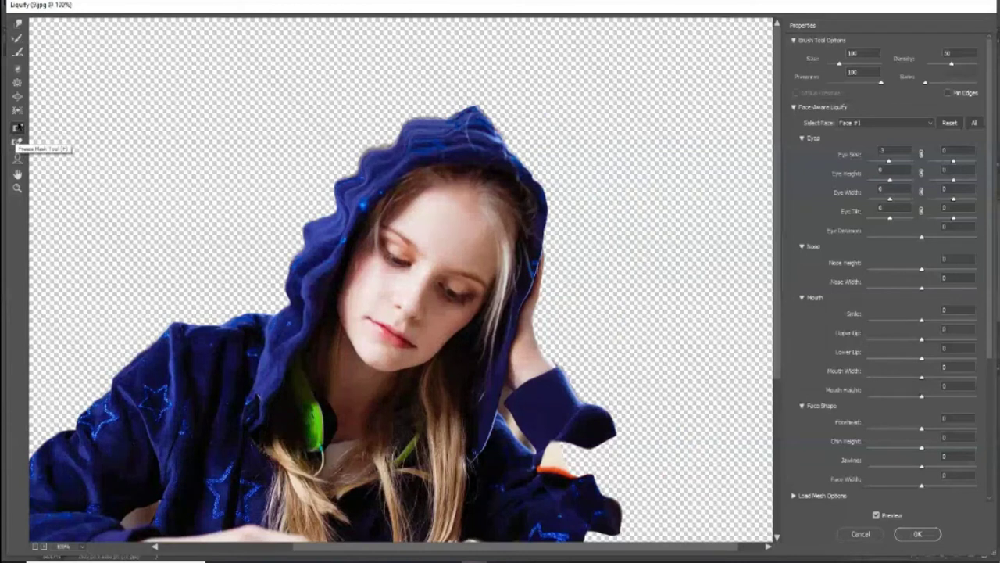
pyautogui.moveTo(317, 282); pyautogui.dragTo(223, 390)
pyautogui.hotkey('ctrl', 'alt', 'z')
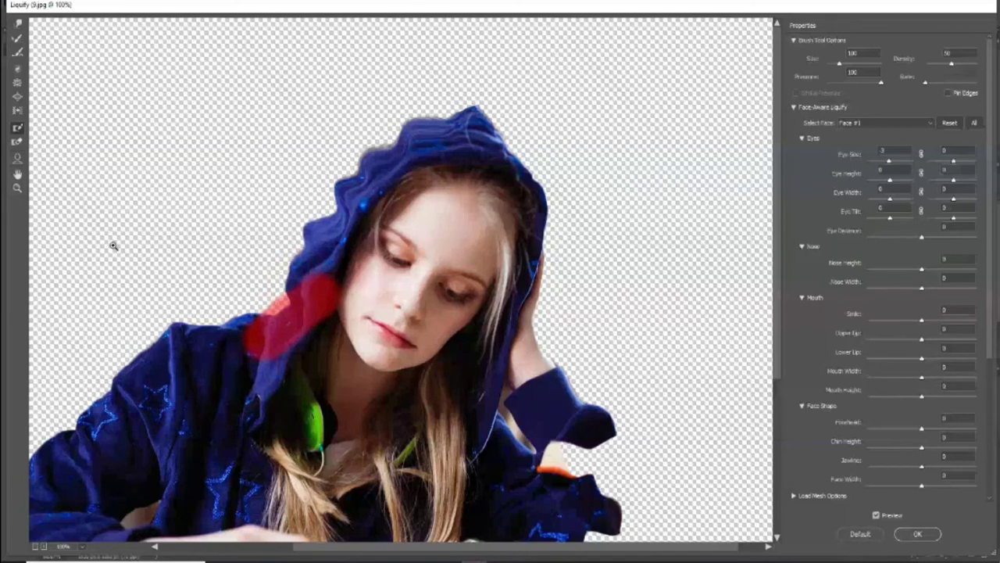
pyautogui.hotkey('ctrl', 'alt', 'z')
pyautogui.click(17, 142)
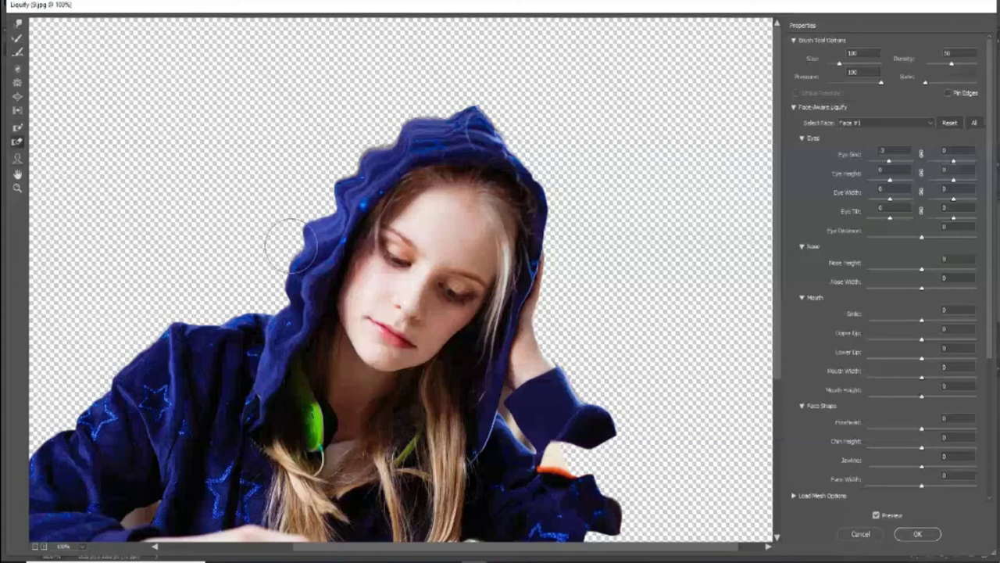
pyautogui.press('a')
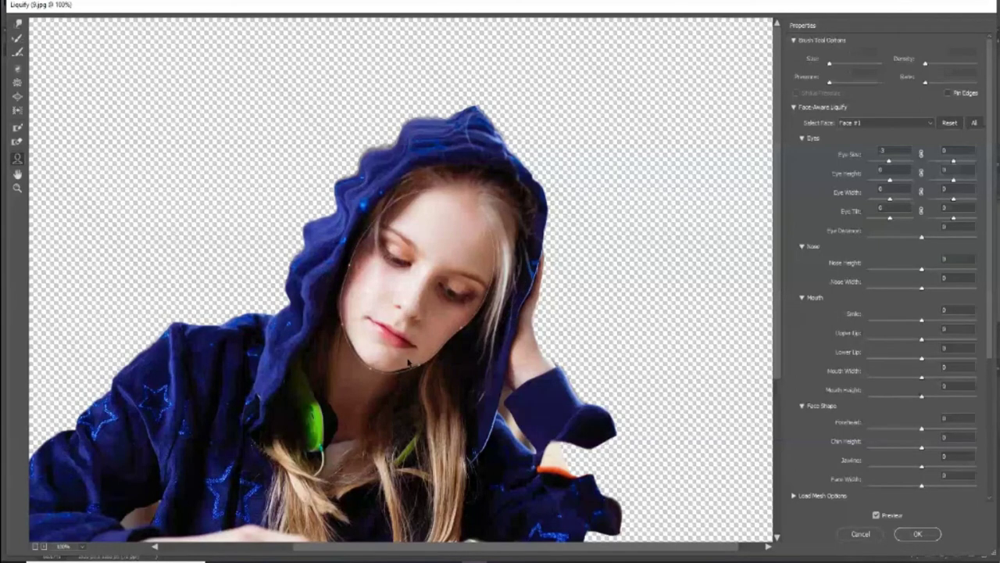
pyautogui.moveTo(418, 281)
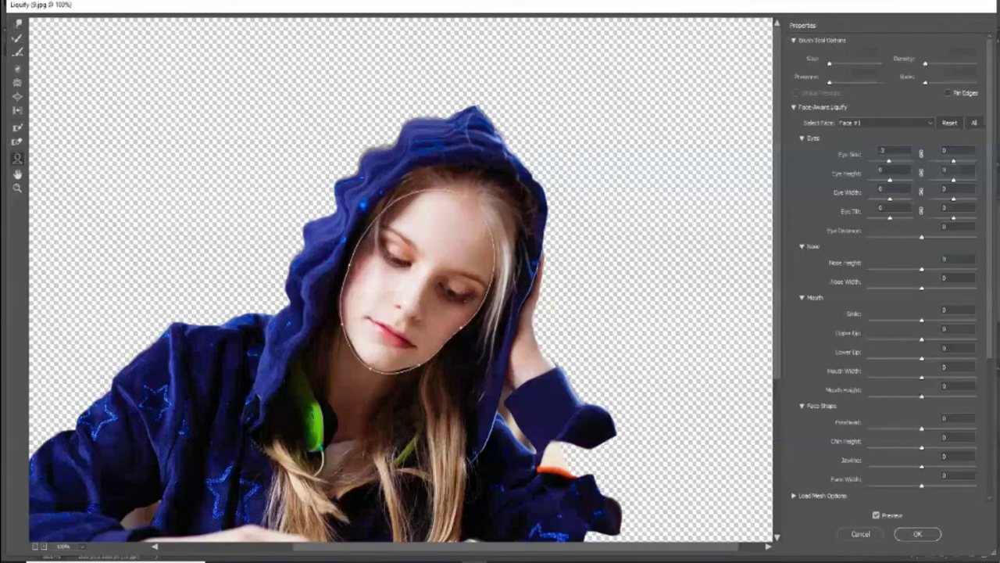
# Set eye sizes to 70 and 64, raise the eyes, and thin the lower lip to -100
pyautogui.moveTo(889, 160); pyautogui.dragTo(905, 160)
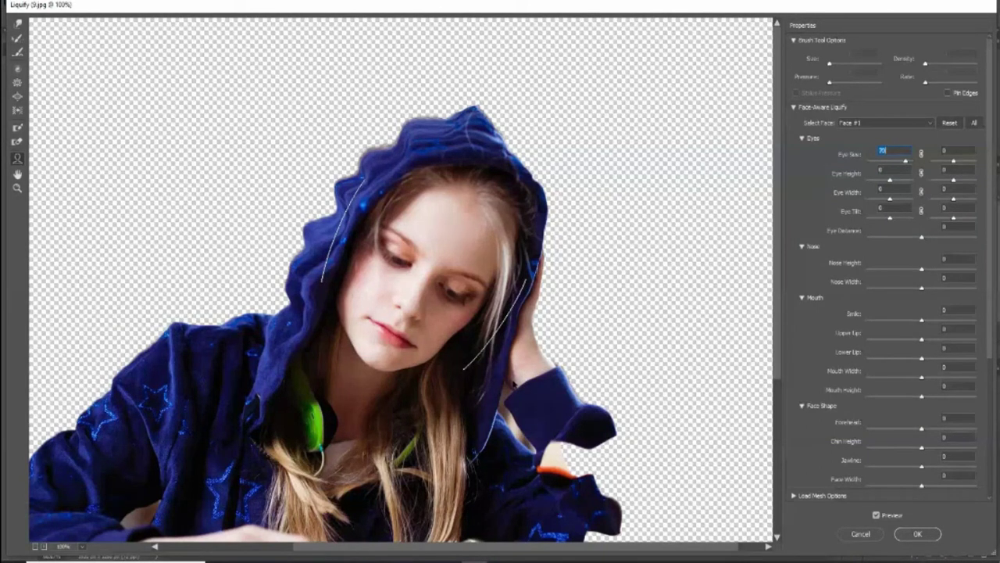
pyautogui.moveTo(889, 179)
pyautogui.mouseDown()
pyautogui.moveTo(877, 181)
pyautogui.moveTo(905, 181)
pyautogui.mouseUp()
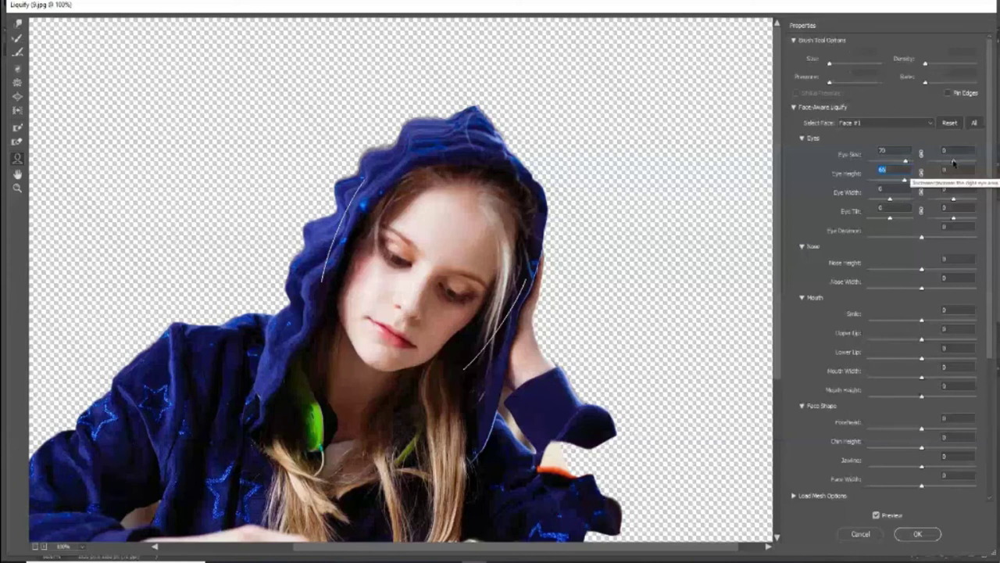
pyautogui.moveTo(953, 161); pyautogui.dragTo(972, 161)
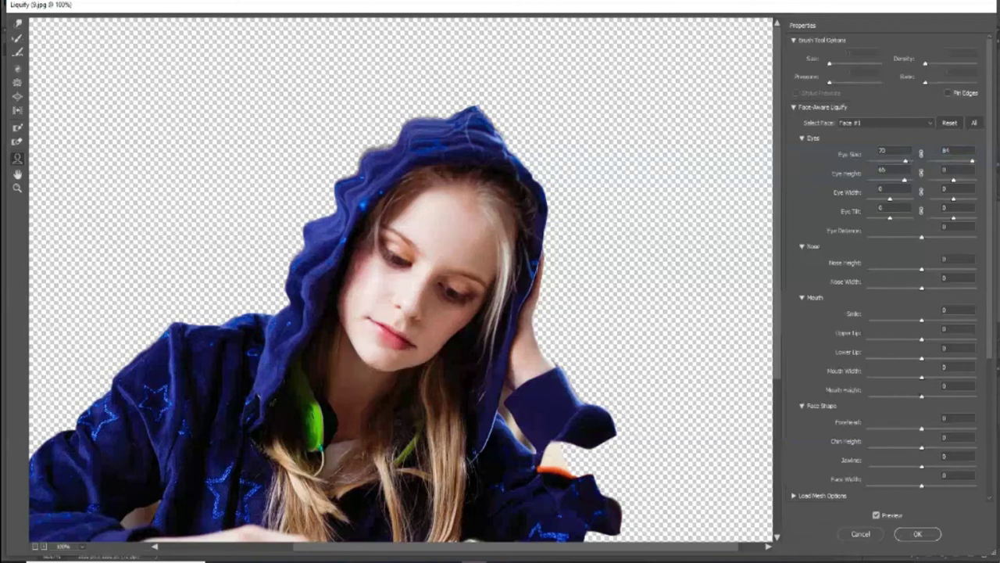
pyautogui.moveTo(391, 348); pyautogui.dragTo(391, 334)
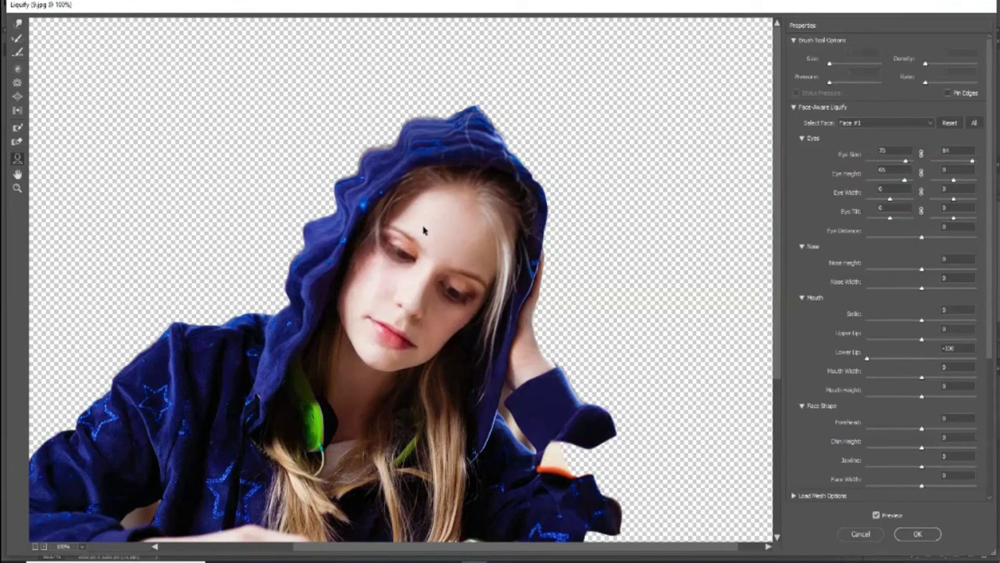
pyautogui.moveTo(497, 264); pyautogui.dragTo(412, 342)
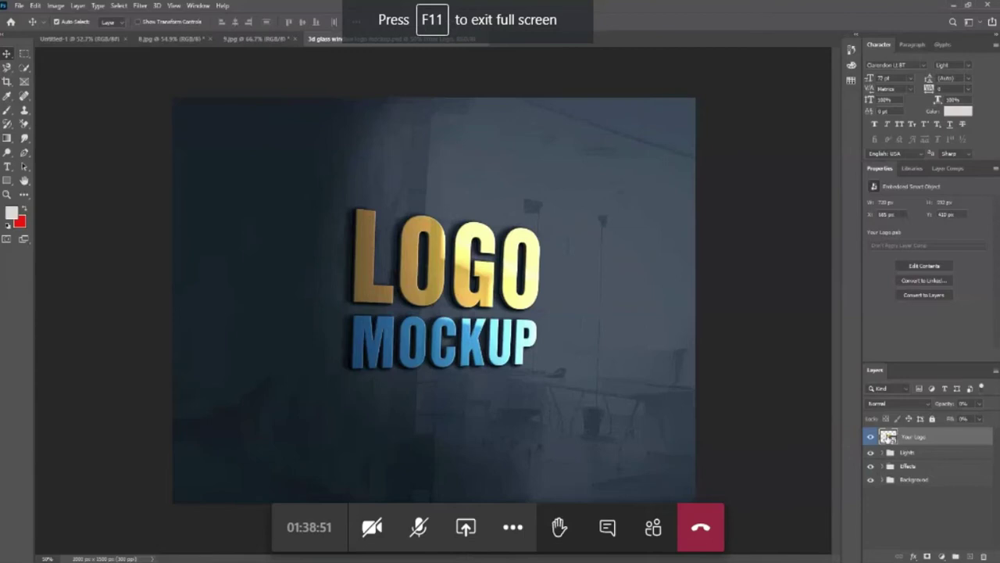
# Add a text layer with a two-word name inside the Your Logo.psb smart object
pyautogui.doubleClick(888, 436)
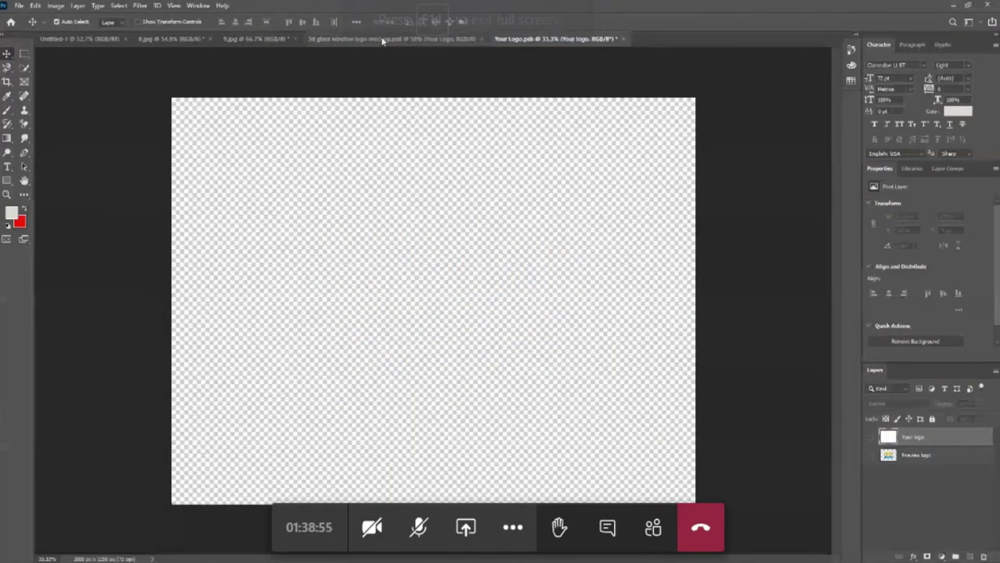
pyautogui.click(384, 38)
pyautogui.click(526, 41)
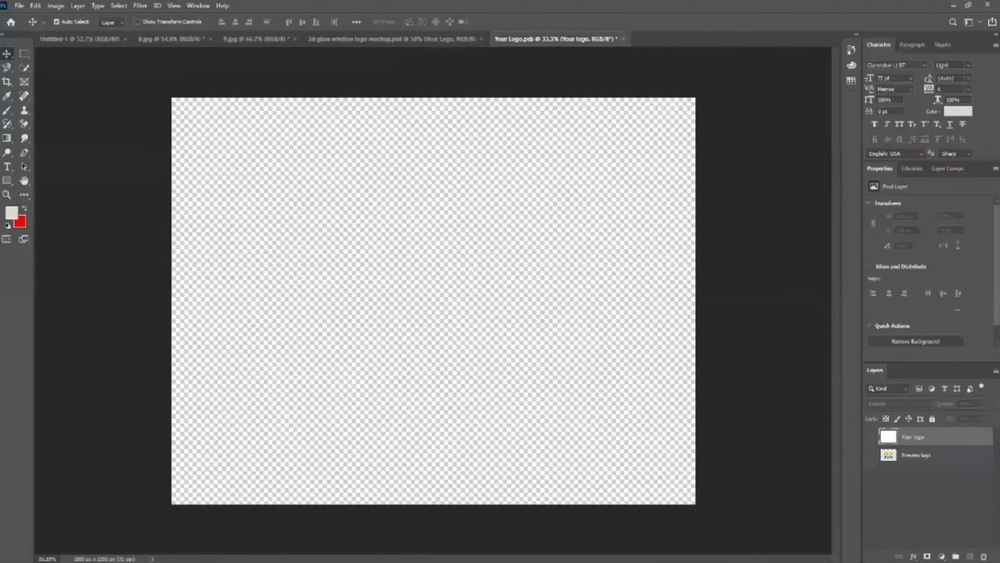
pyautogui.press('t')
pyautogui.click(372, 247)
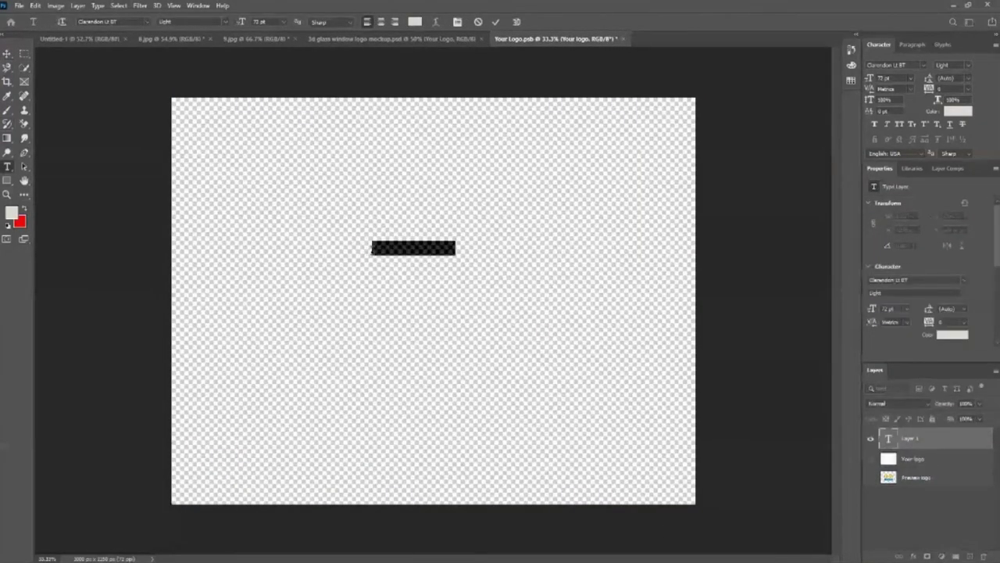
pyautogui.write('Log')
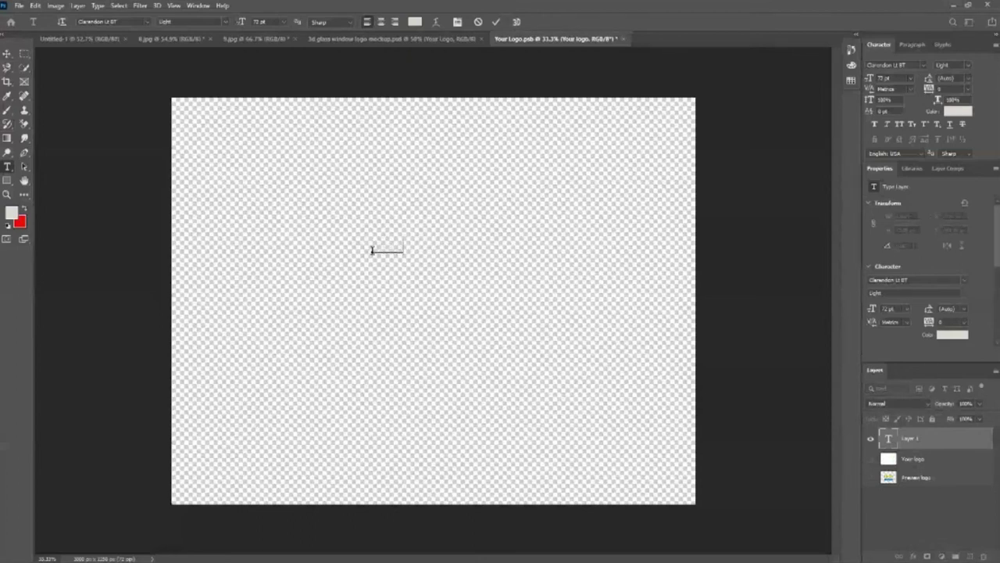
pyautogui.write(' Logo Ty')
pyautogui.click(541, 299)
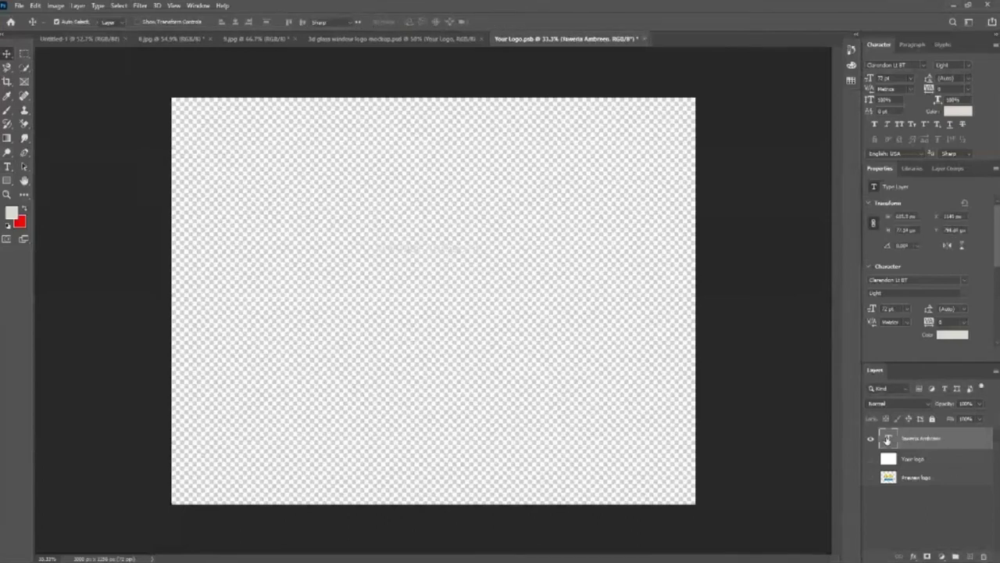
# Recolour the name text orange (#d29844) and bring it into Free Transform
pyautogui.tripleClick(437, 250)
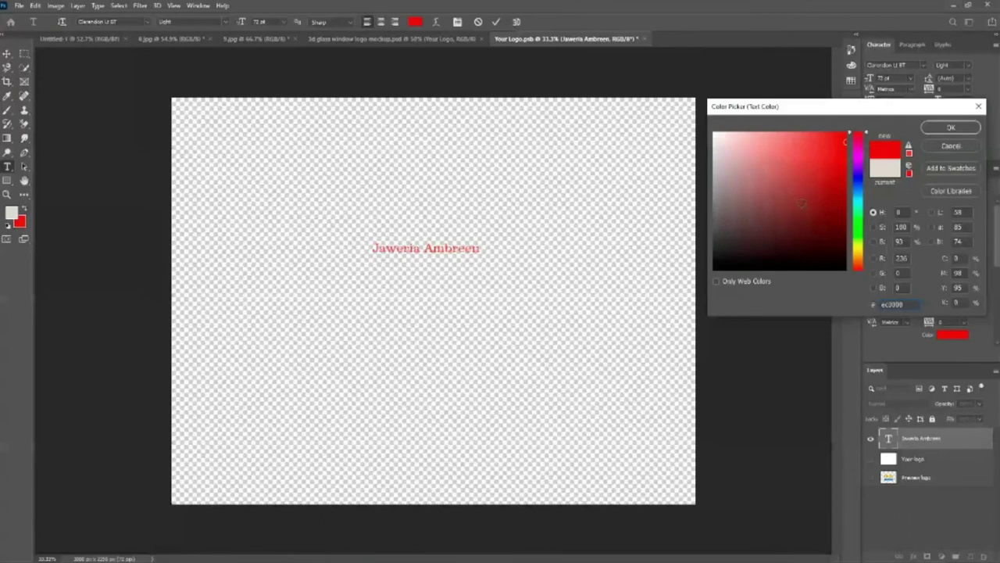
pyautogui.write('d29844')
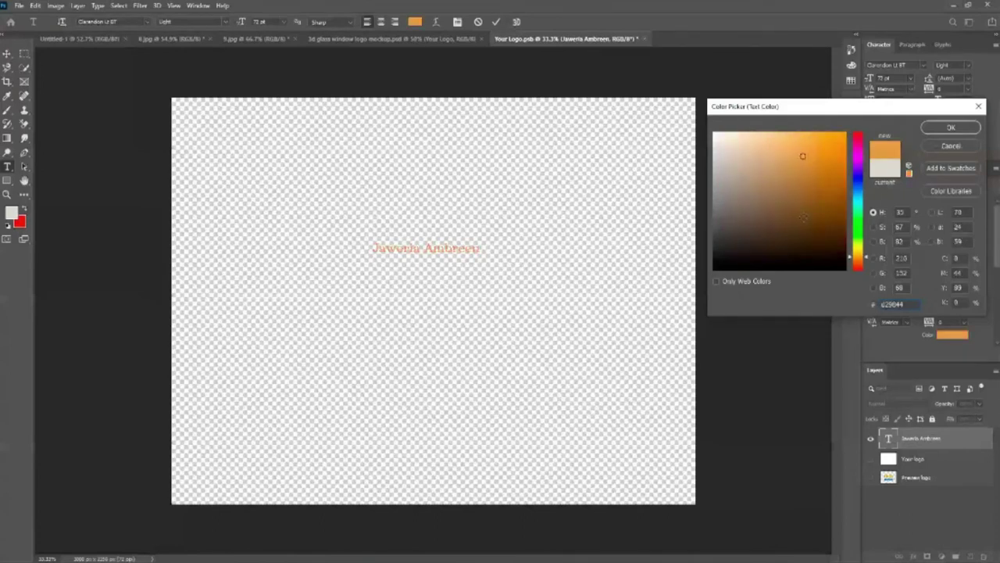
pyautogui.press('Return')
pyautogui.click(495, 22)
pyautogui.press('v')
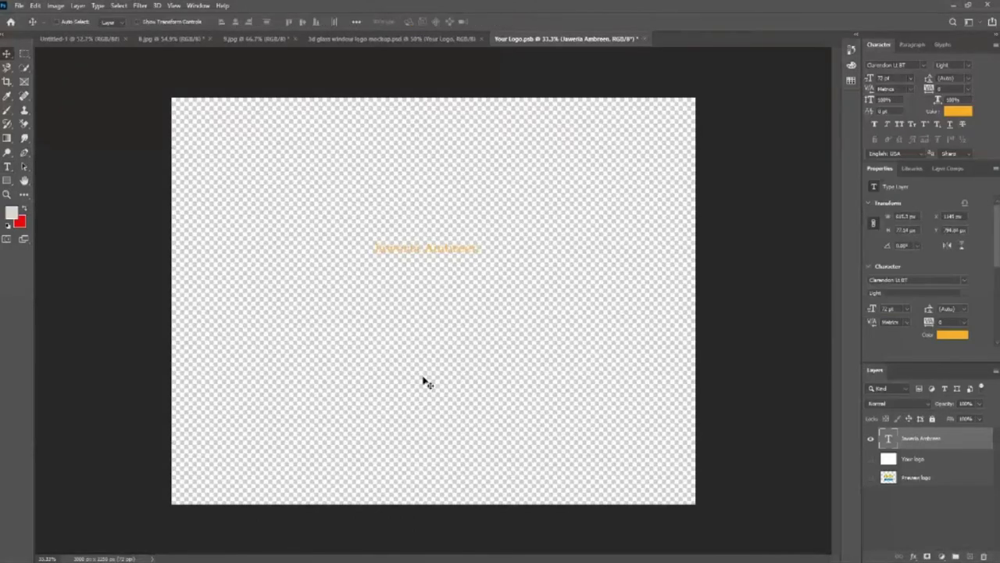
pyautogui.hotkey('ctrl', 't')
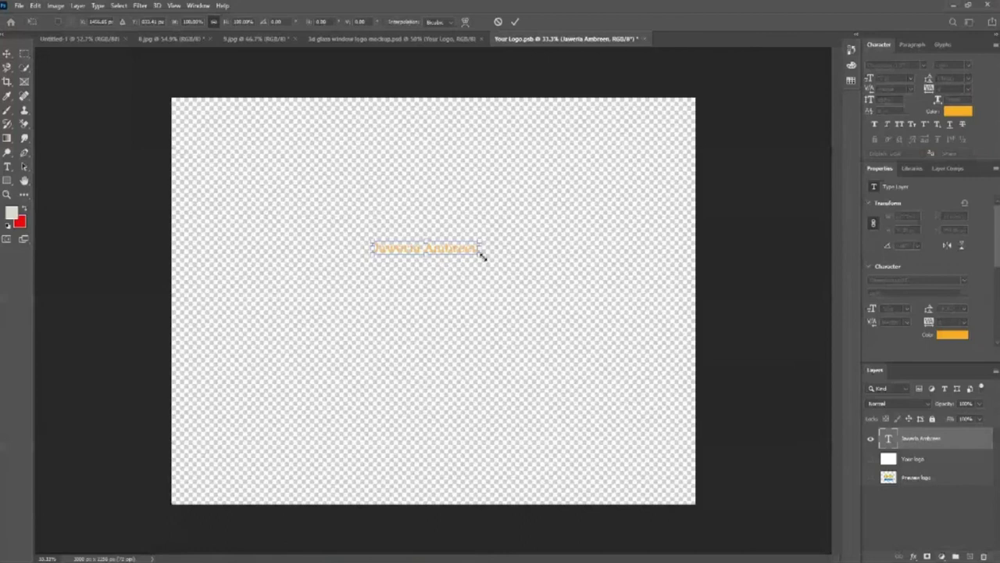
# Scale the name text up across the canvas and break it onto two lines
pyautogui.moveTo(483, 257); pyautogui.dragTo(634, 391)
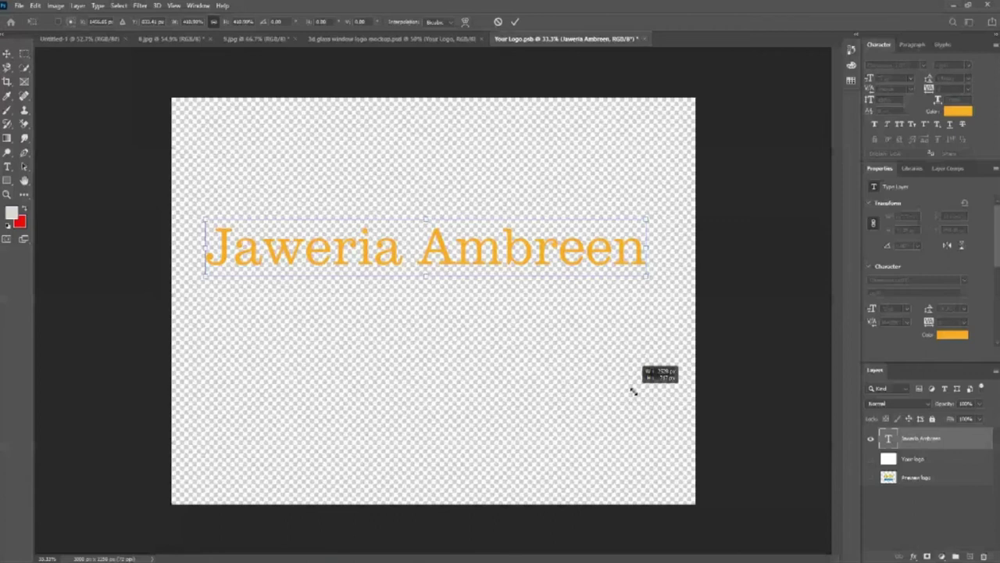
pyautogui.click(515, 22)
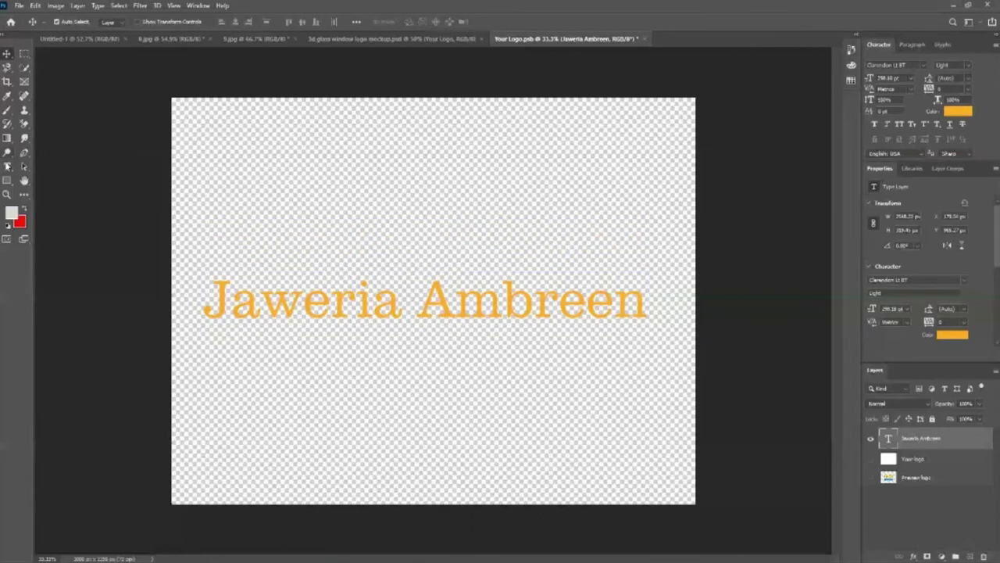
pyautogui.click(7, 166)
pyautogui.click(405, 307)
pyautogui.press('Return')
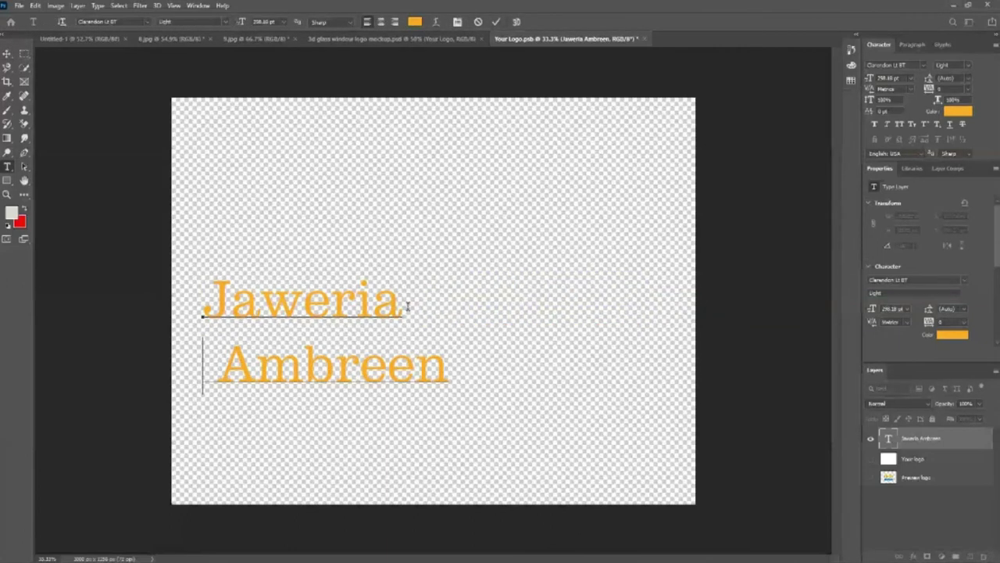
pyautogui.hotkey('ctrl', 'Return')
# Move the two-line name toward the canvas centre, slightly lower
pyautogui.moveTo(408, 307); pyautogui.dragTo(388, 316)
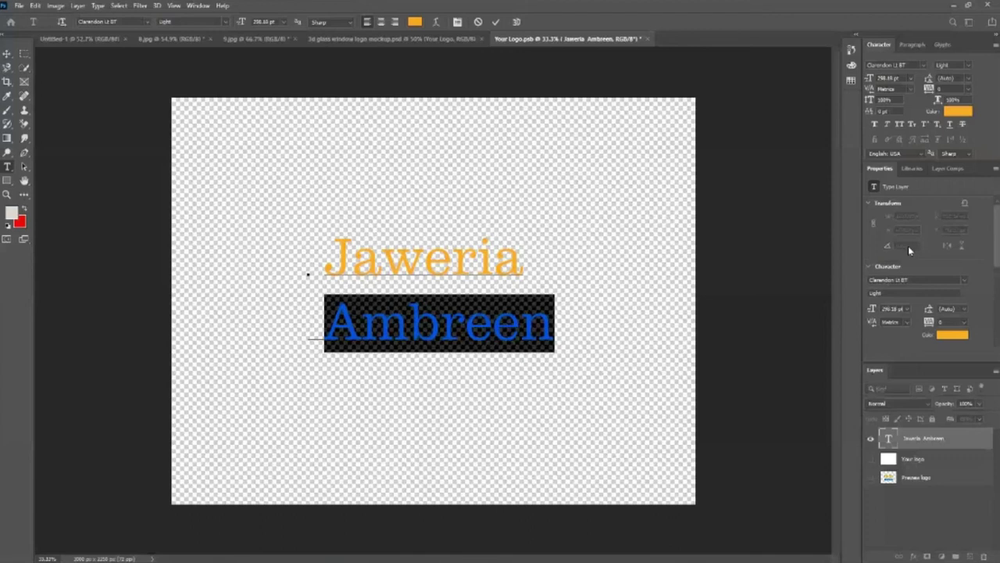
pyautogui.moveTo(332, 338); pyautogui.dragTo(330, 346)
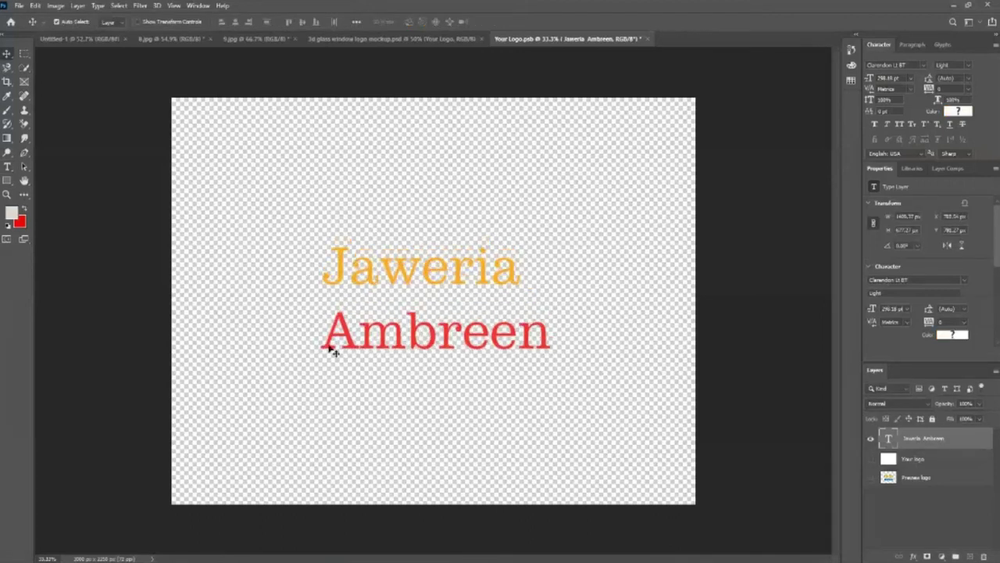
pyautogui.doubleClick(336, 301)
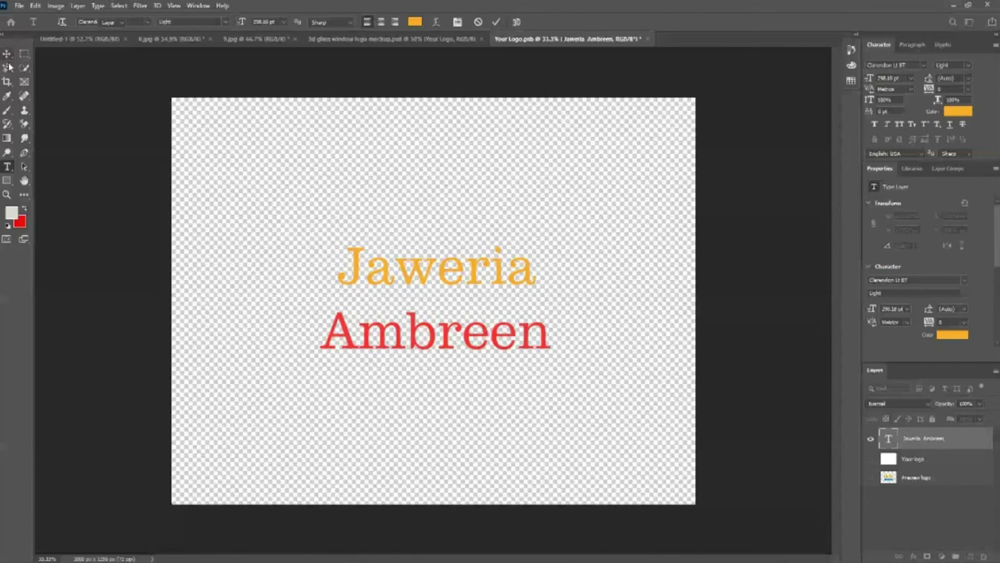
pyautogui.click(18, 5)
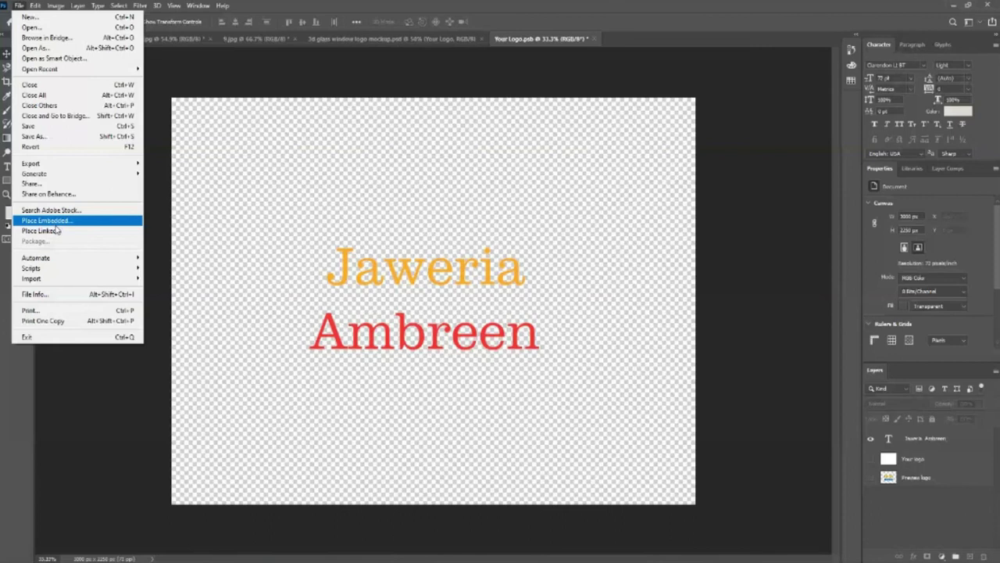
# Save, then draw a black rectangle covering the whole new canvas
pyautogui.click(395, 224)
pyautogui.hotkey('ctrl', 's')
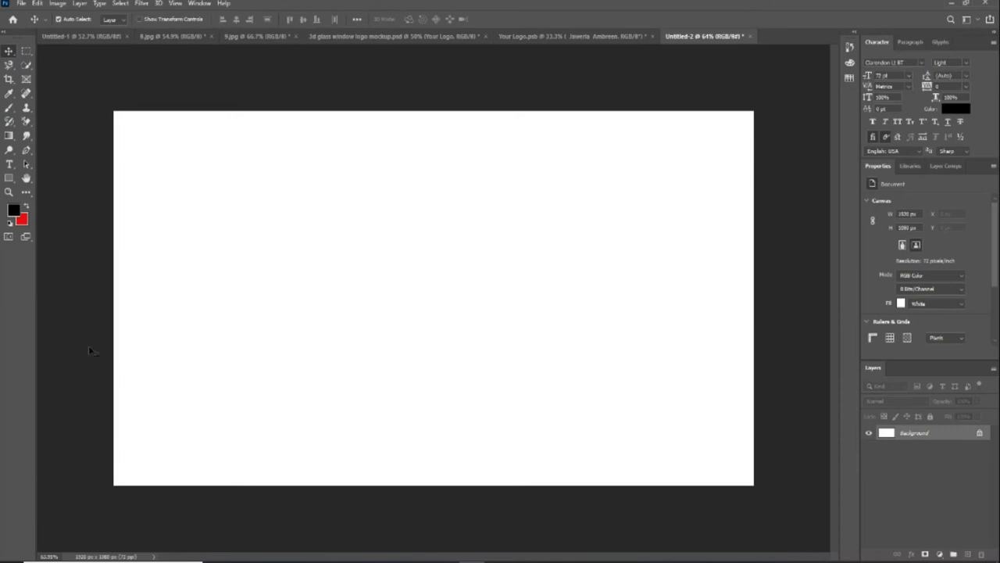
pyautogui.click(11, 178)
pyautogui.moveTo(110, 101); pyautogui.dragTo(758, 496)
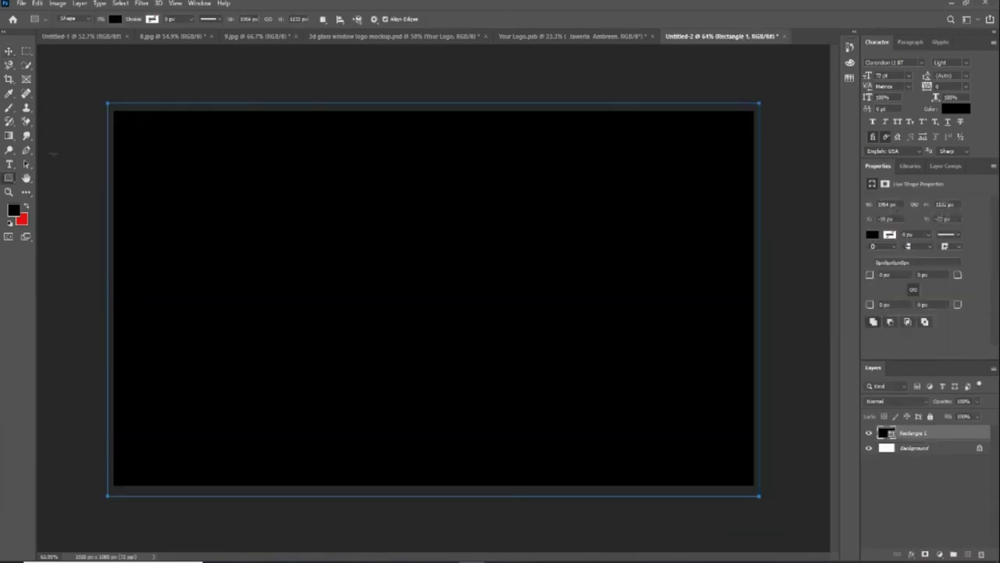
pyautogui.press('v')
pyautogui.click(57, 78)
pyautogui.click(406, 257)
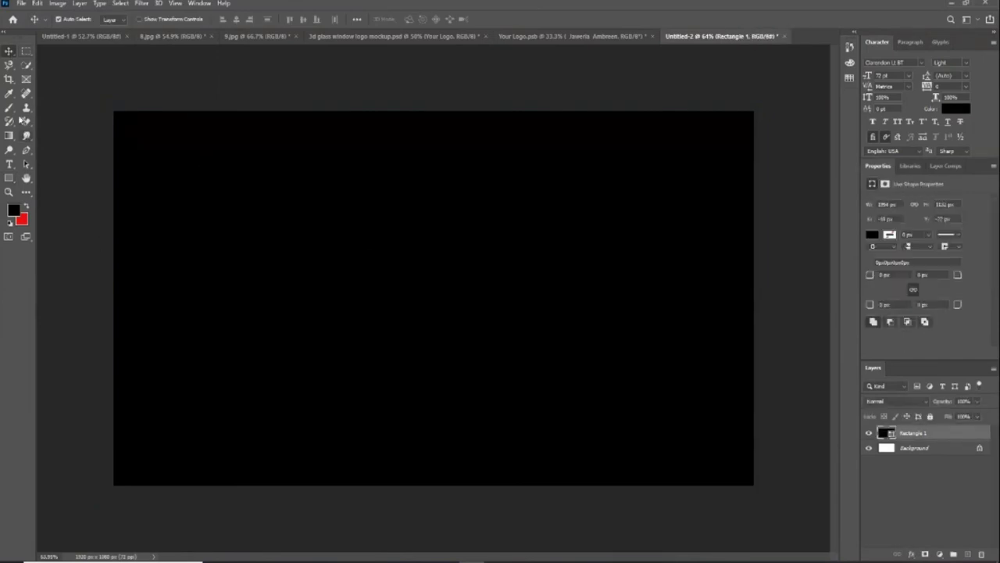
# Add and delete a placeholder text layer, then unlock the background layer
pyautogui.press('t')
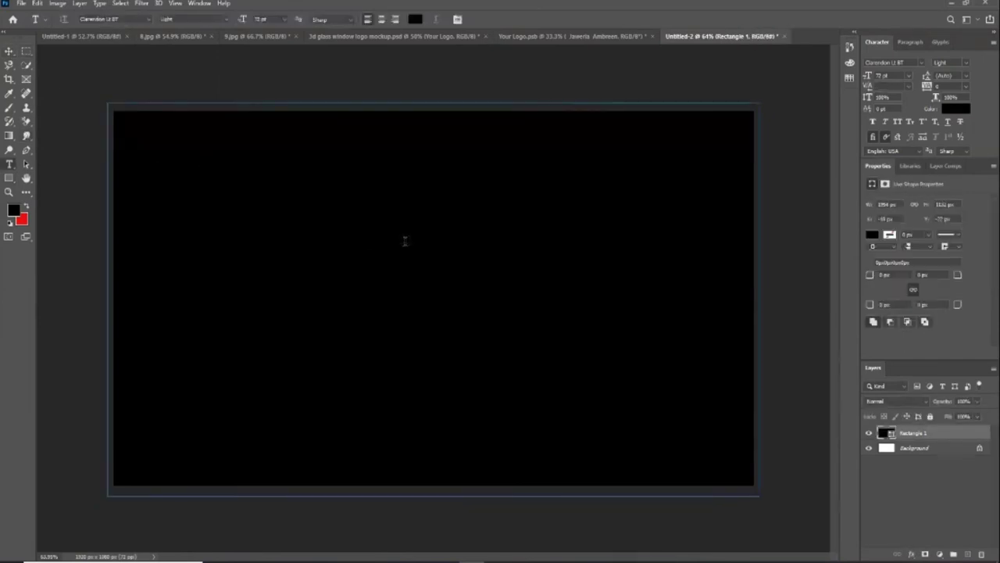
pyautogui.click(404, 240)
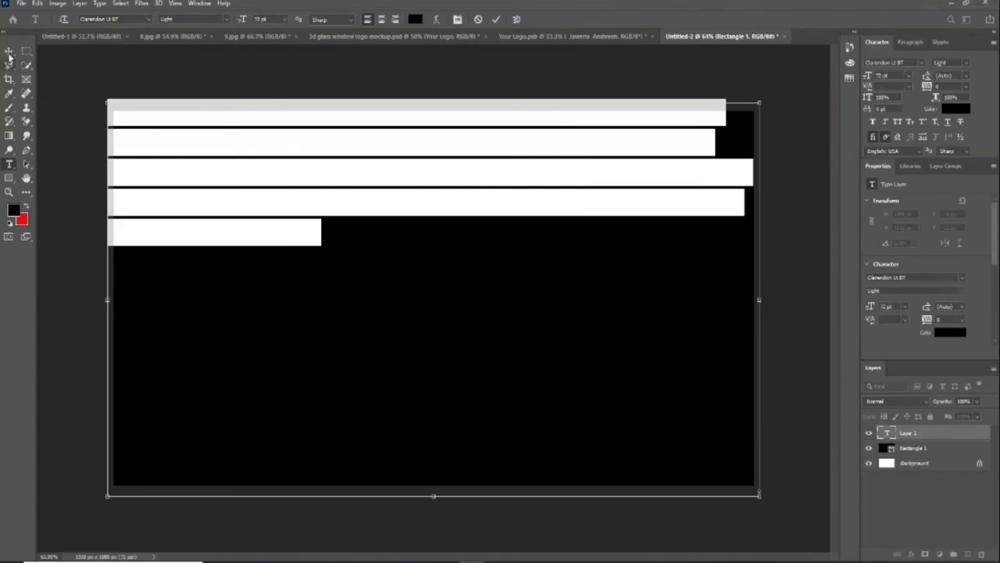
pyautogui.click(8, 51)
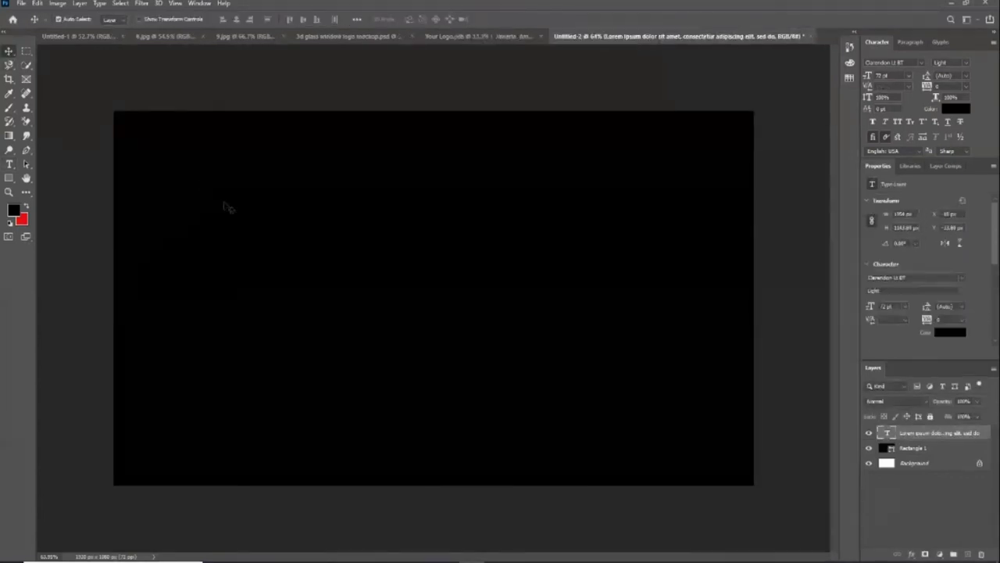
pyautogui.click(983, 554)
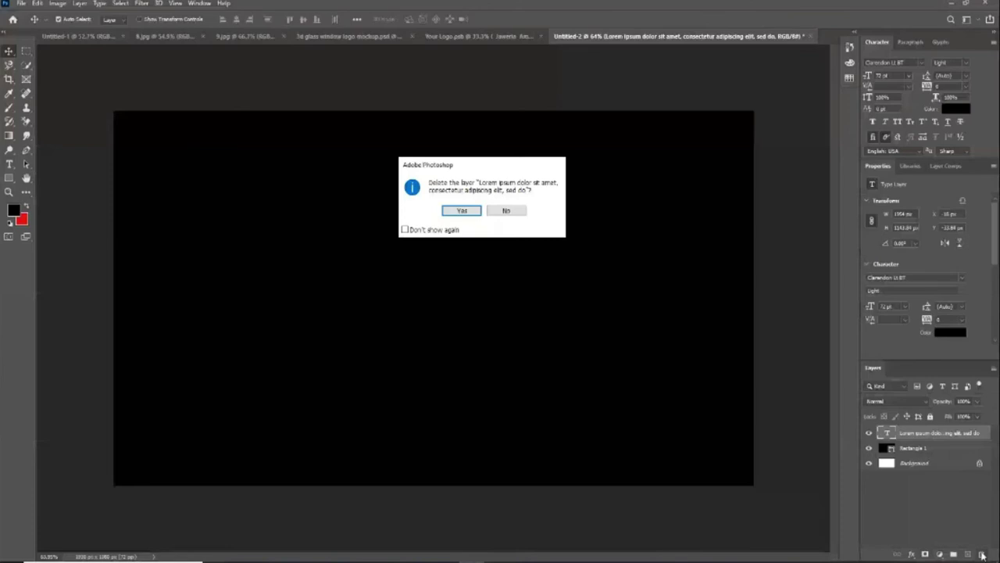
pyautogui.click(462, 211)
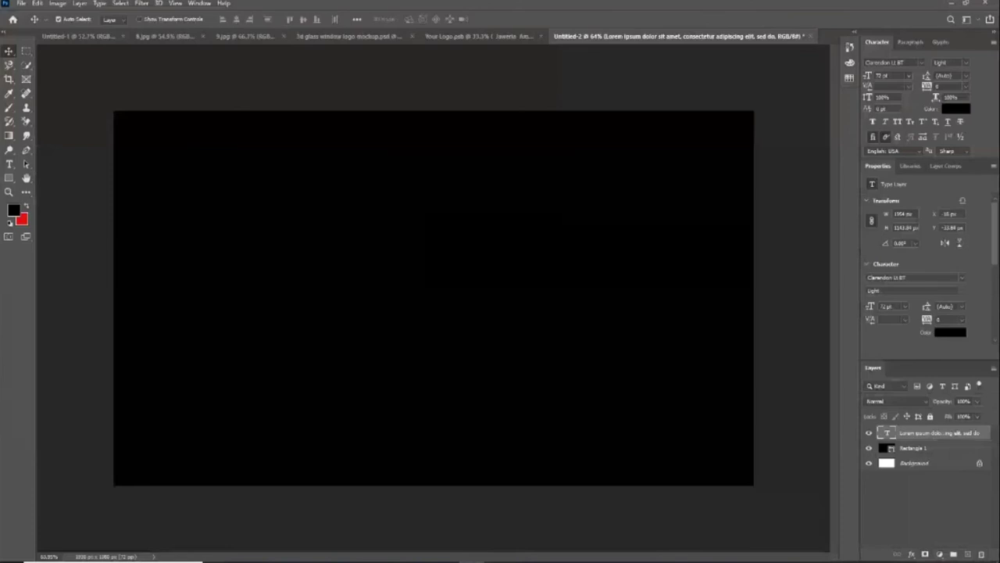
pyautogui.click(981, 464)
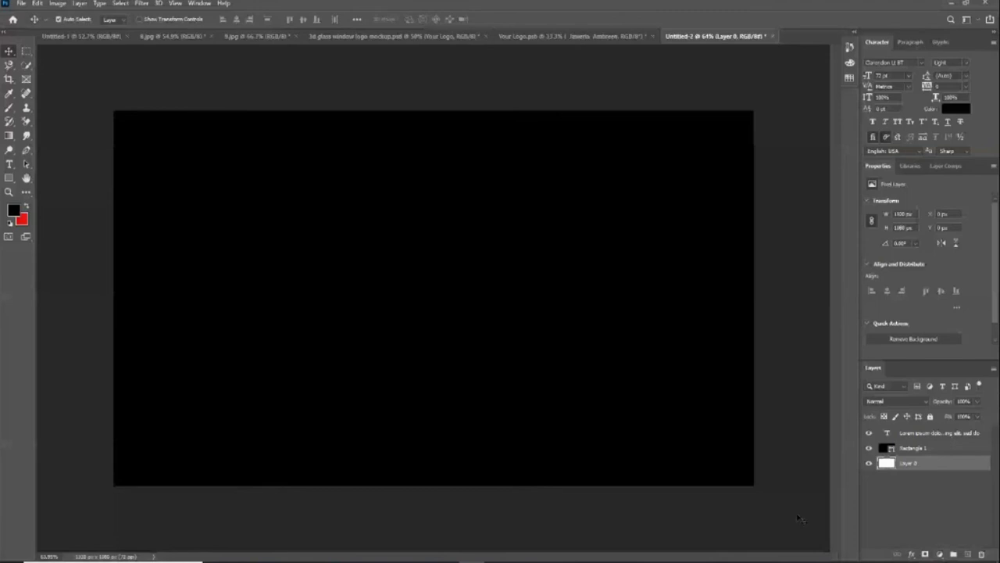
# Create a bright red text layer, then select the Rectangle 1 layer
pyautogui.press('t')
pyautogui.click(452, 365)
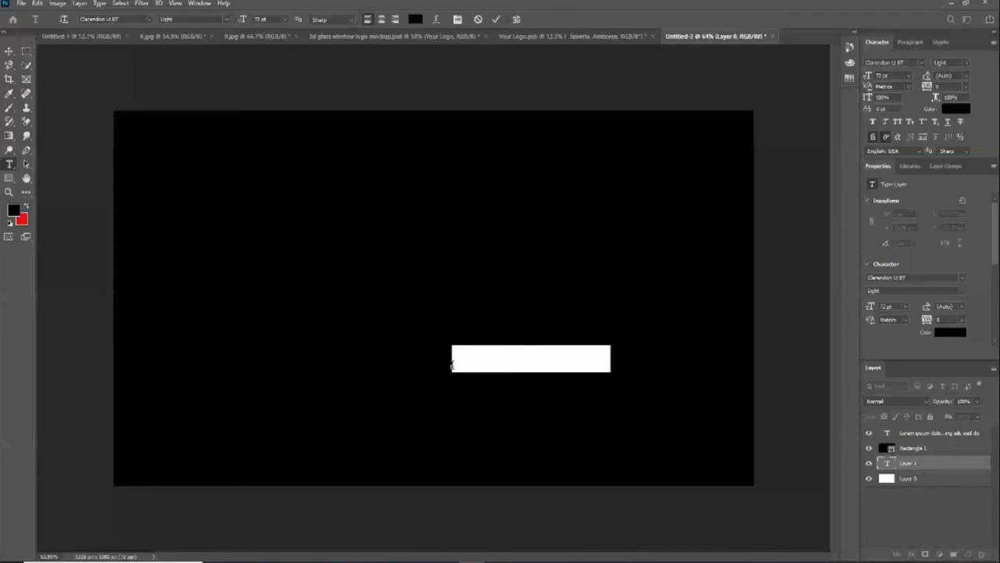
pyautogui.click(415, 19)
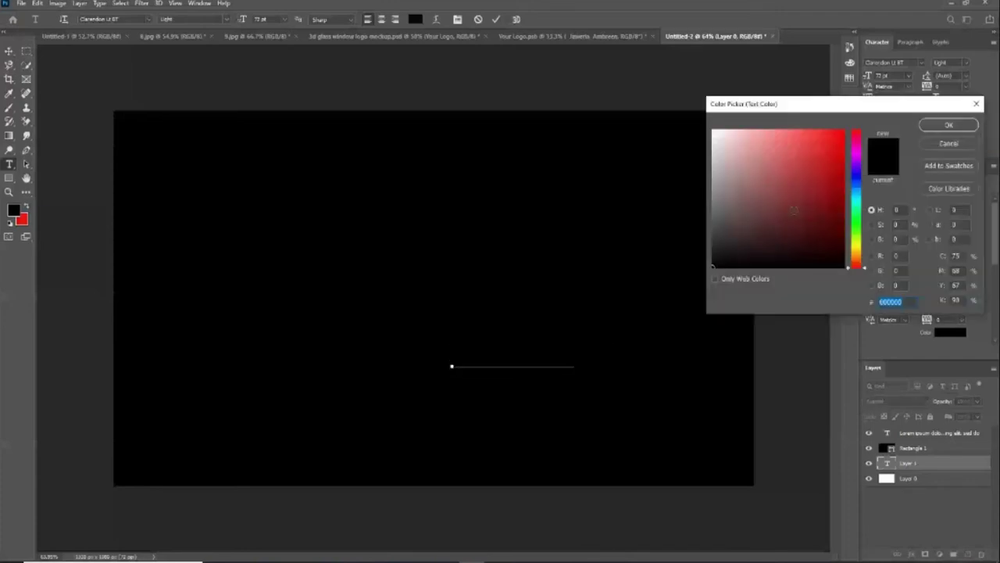
pyautogui.click(838, 131)
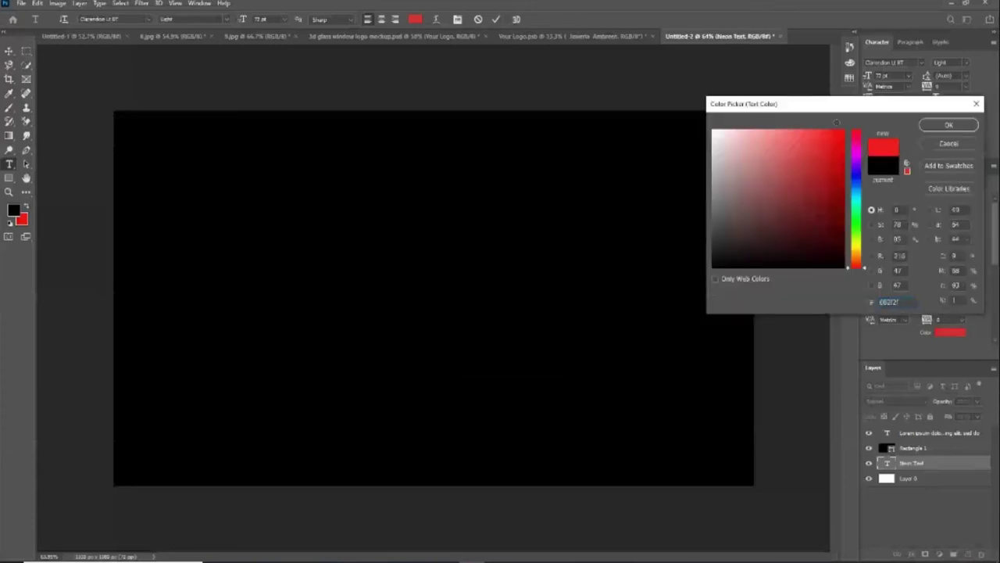
pyautogui.click(948, 126)
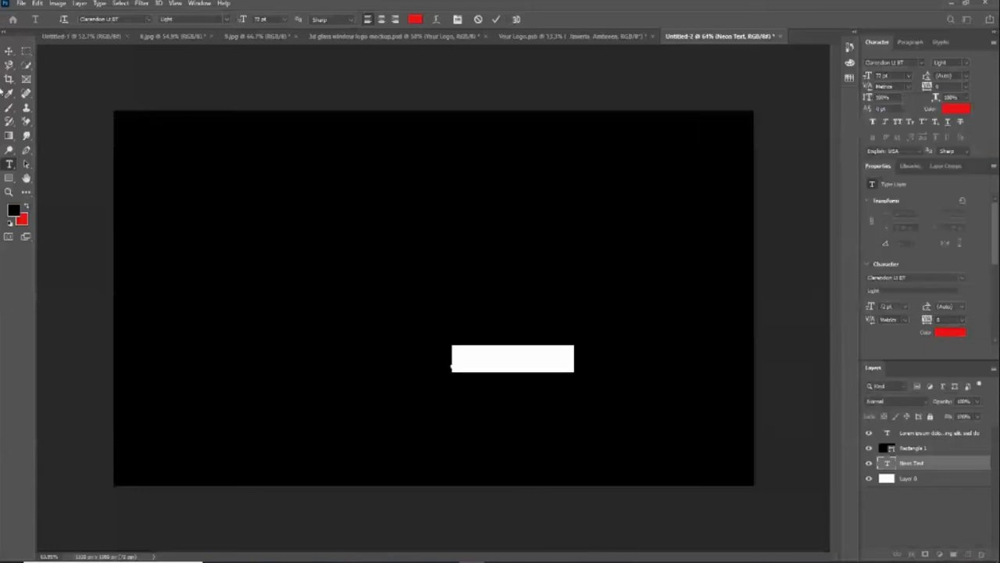
pyautogui.click(8, 51)
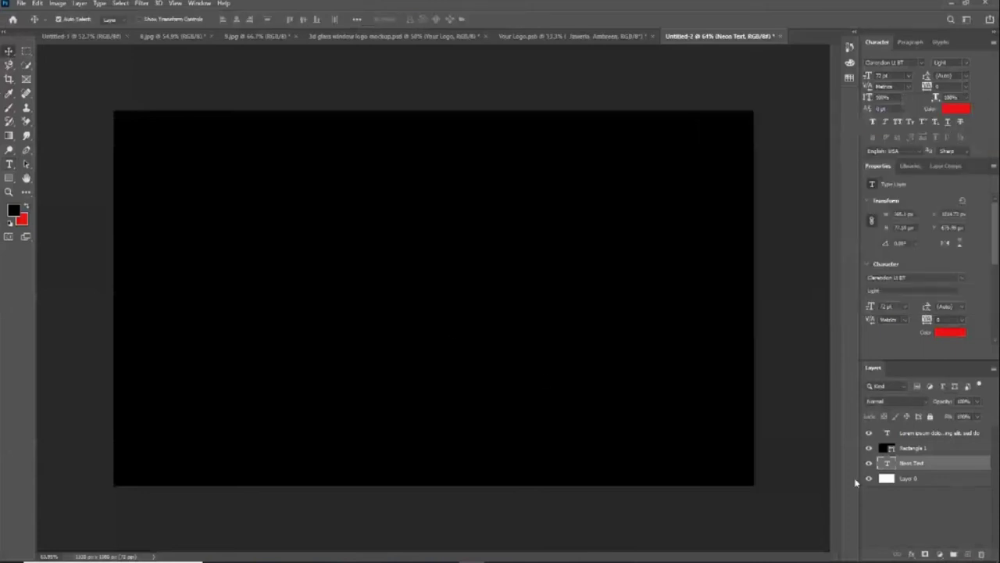
pyautogui.click(697, 424)
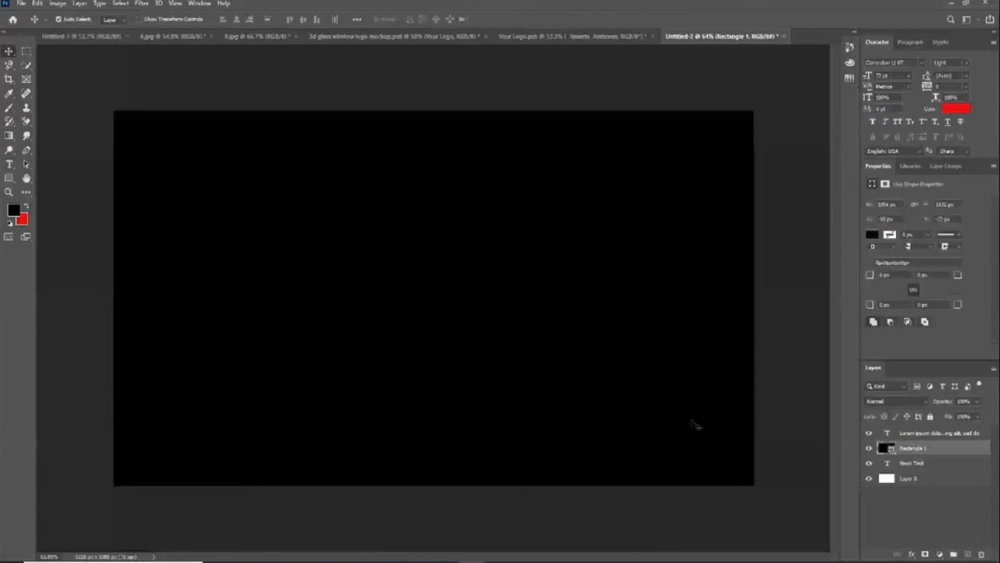
pyautogui.moveTo(907, 448); pyautogui.dragTo(908, 444)
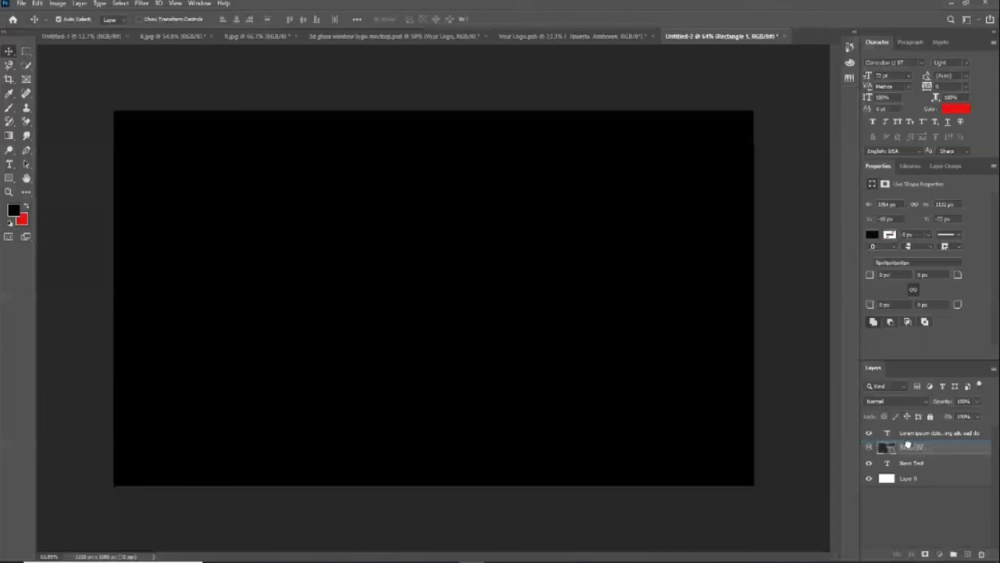
# Move Rectangle 1 below the Neon Text layer
pyautogui.moveTo(907, 443); pyautogui.dragTo(907, 469)
pyautogui.hotkey('ctrl', 't')
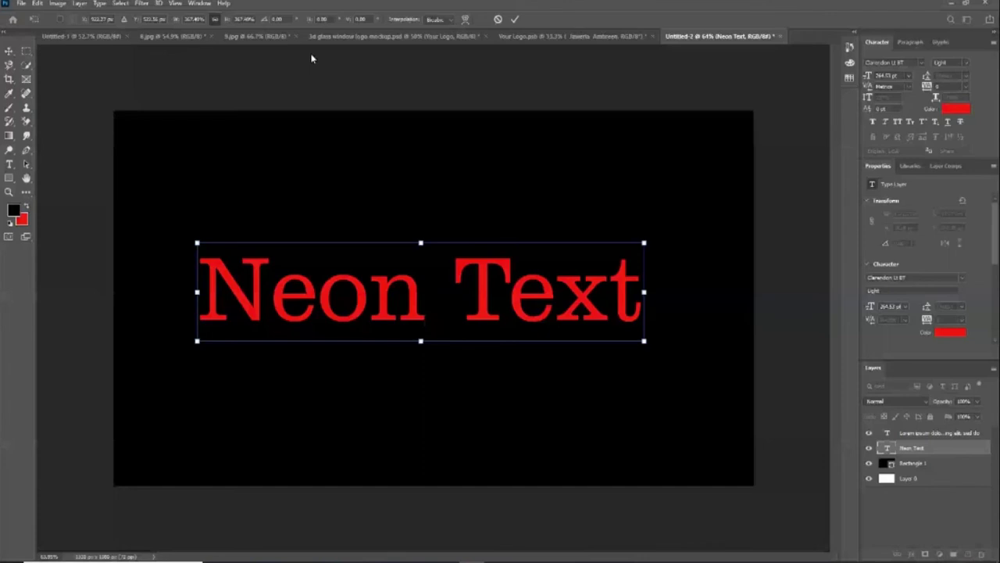
pyautogui.press('Return')
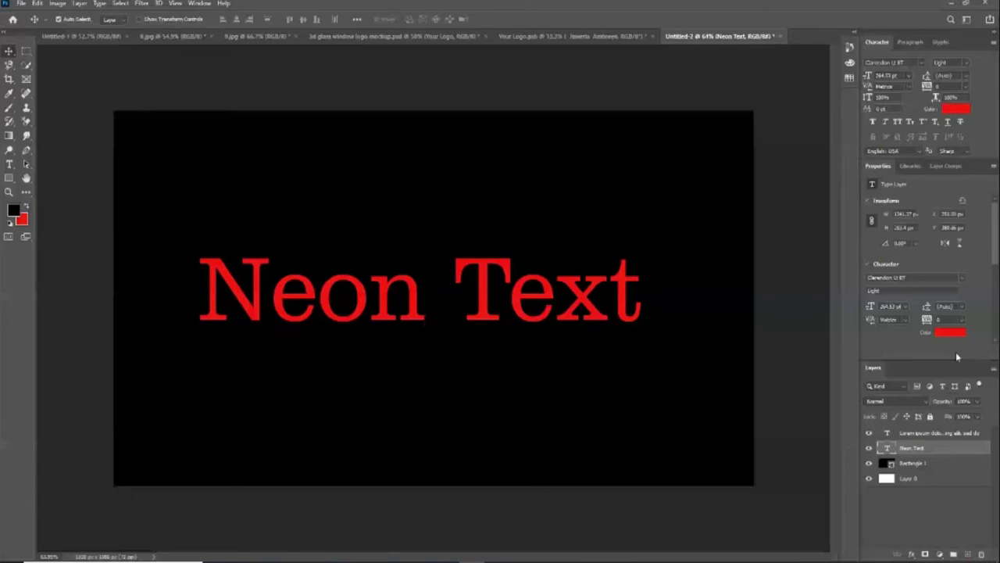
# Recolour Neon Text to a fully saturated red (ff0006)
pyautogui.click(950, 331)
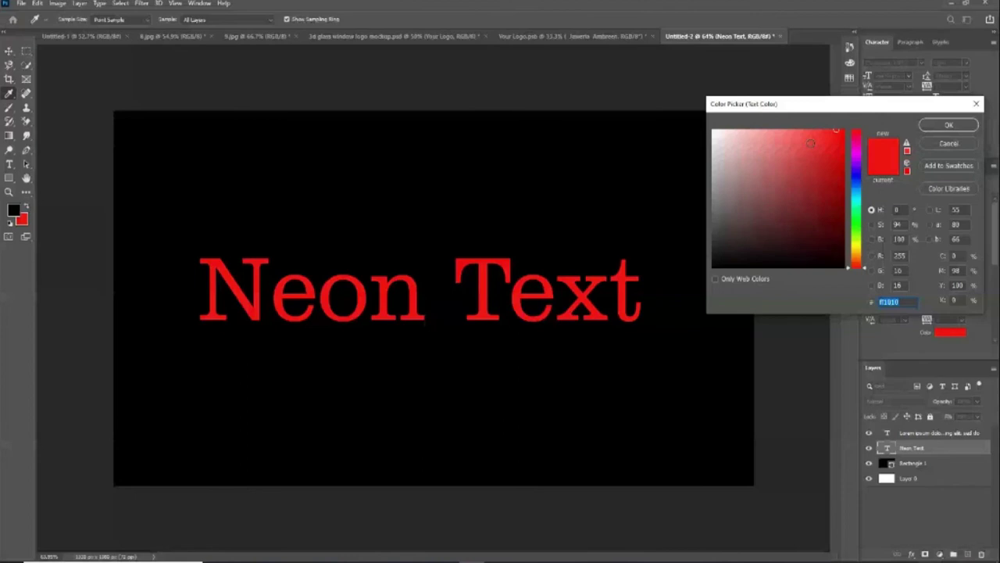
pyautogui.click(823, 138)
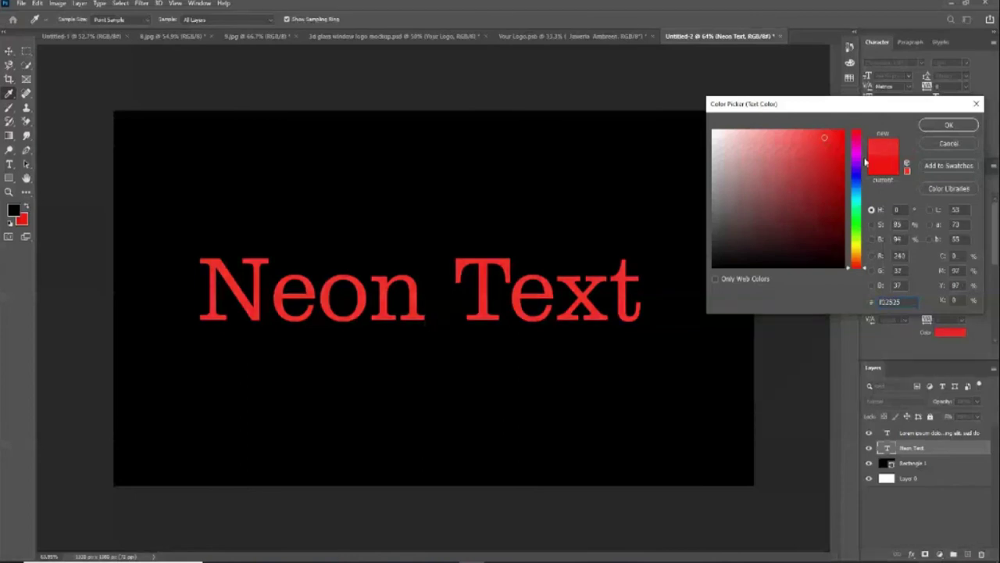
pyautogui.moveTo(813, 148); pyautogui.dragTo(846, 131)
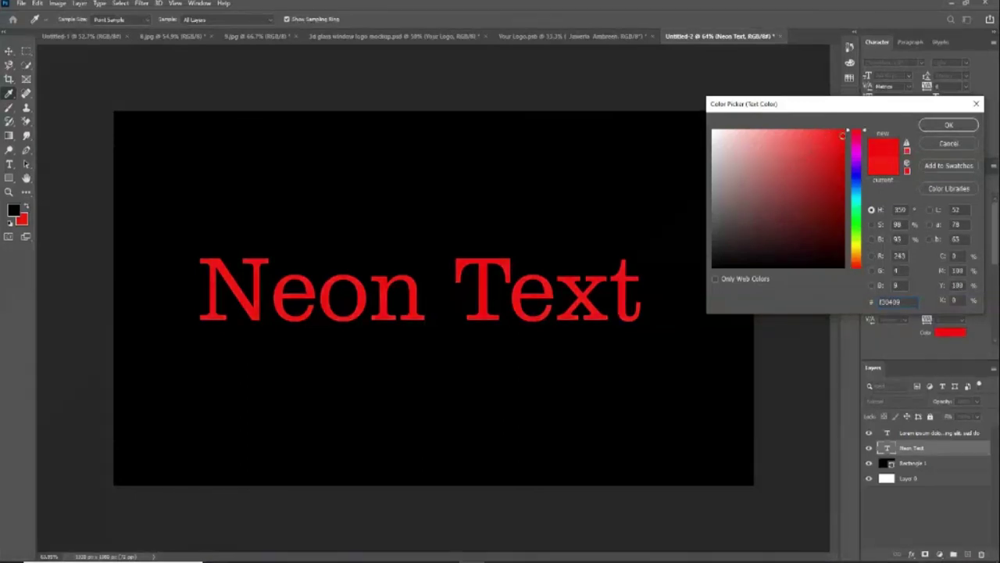
pyautogui.click(948, 126)
pyautogui.press('v')
pyautogui.click(934, 277)
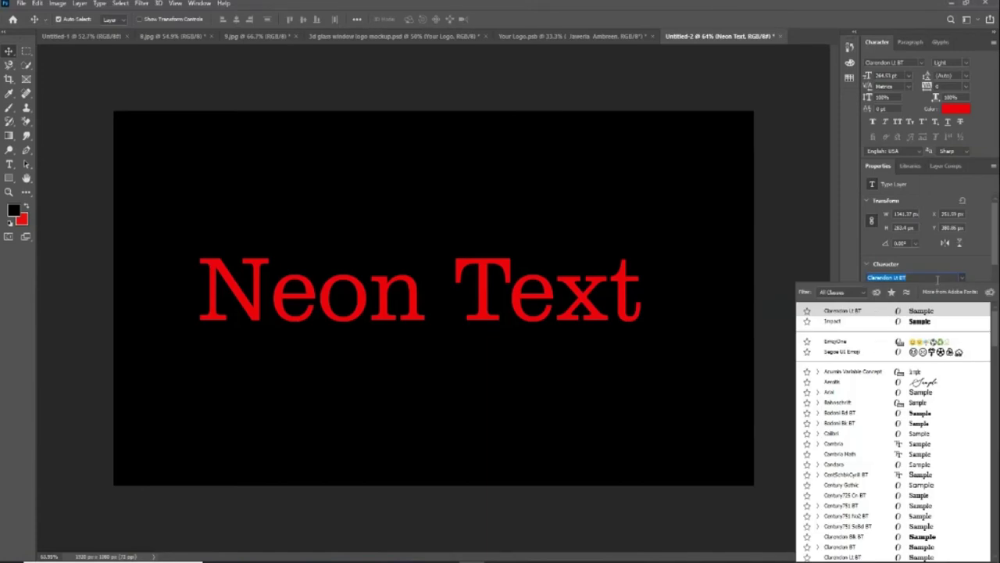
# Change Neon Text's font to Futura Md BT Medium and nudge it slightly lower
pyautogui.press('Down')
pyautogui.press('Down')
pyautogui.press('Down')
pyautogui.press('Down')
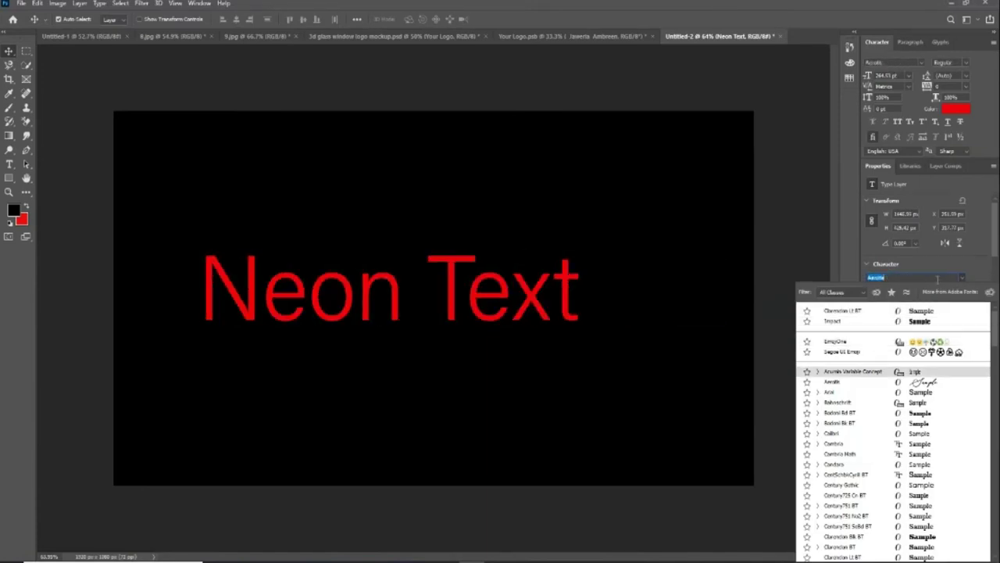
pyautogui.press('Down')
pyautogui.press('Down')
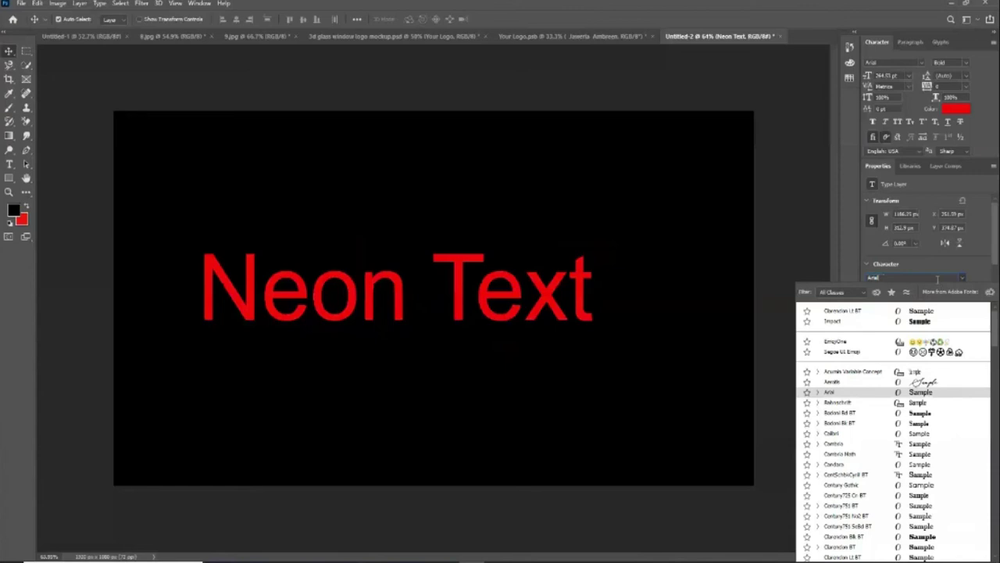
pyautogui.press('Down')
pyautogui.press('Down')
pyautogui.press('Down')
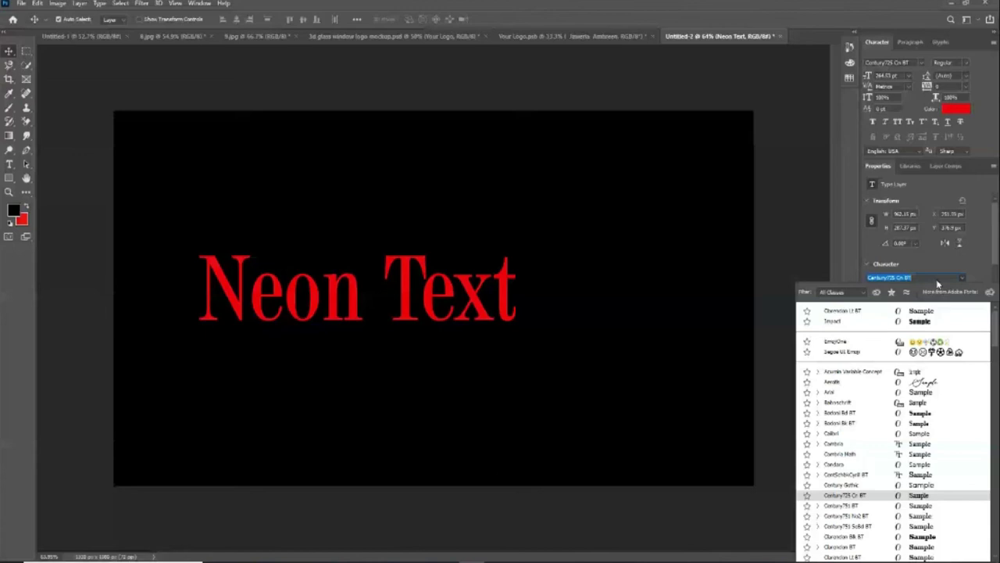
pyautogui.press('Down')
pyautogui.press('Down')
pyautogui.press('Down')
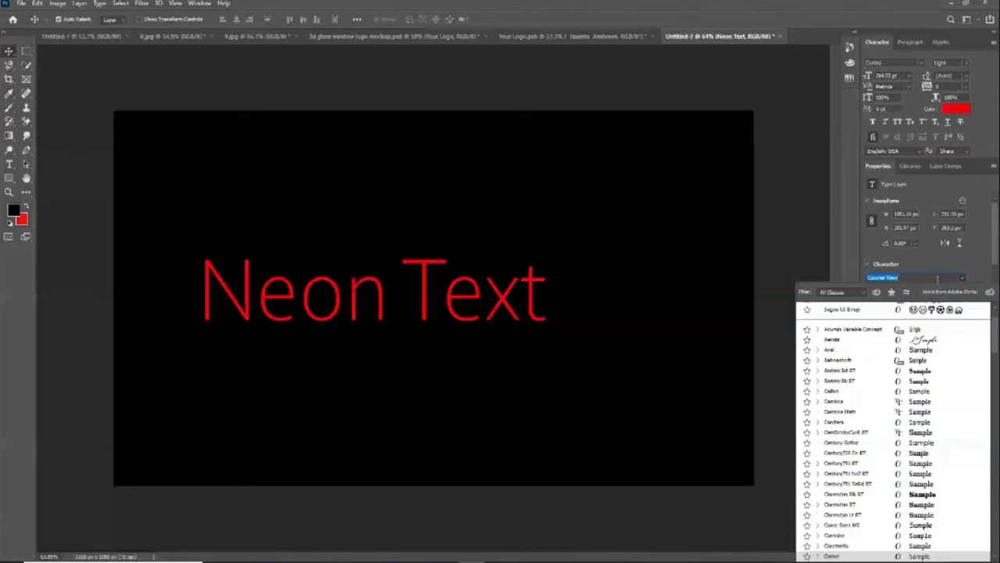
pyautogui.press('Down')
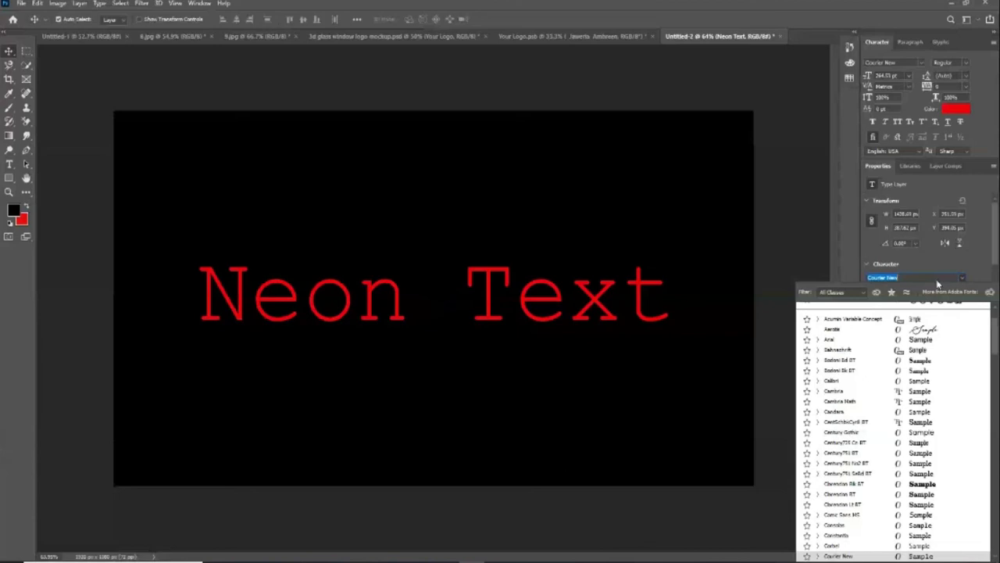
pyautogui.press('Down')
pyautogui.press('Down')
pyautogui.press('Down')
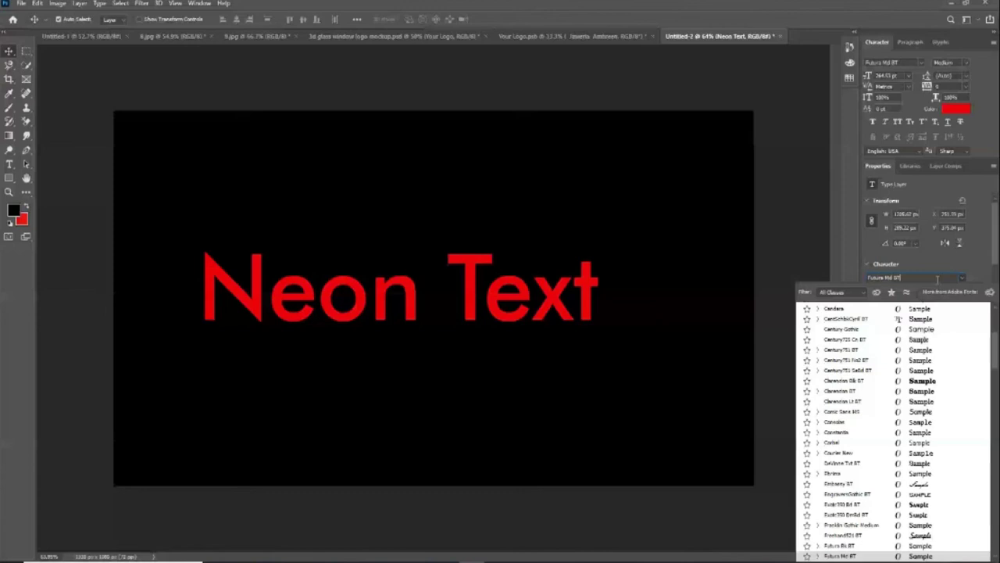
pyautogui.press('Return')
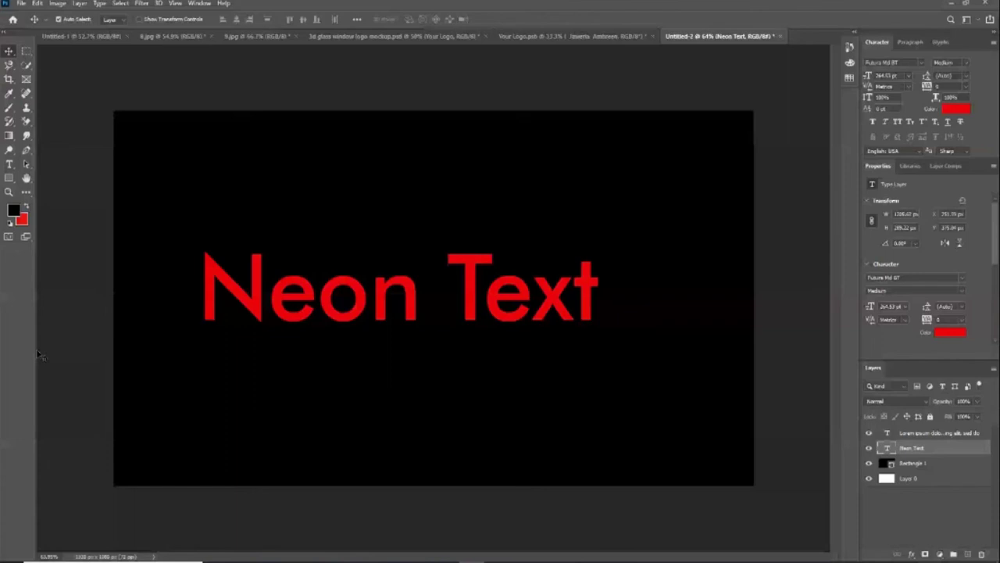
pyautogui.moveTo(354, 348); pyautogui.dragTo(358, 360)
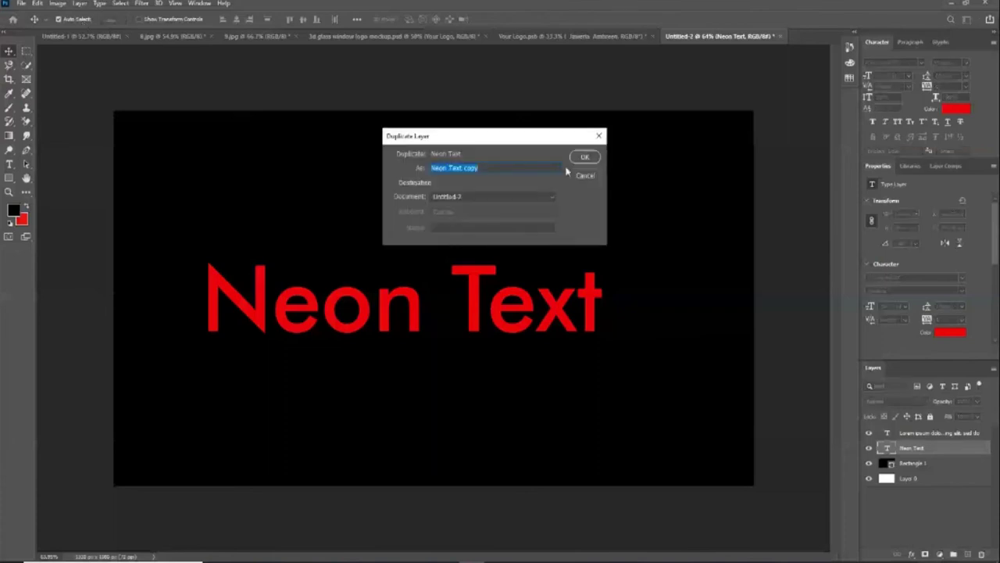
# Confirm the duplicate named Neon Text copy and reselect it in the Layers panel
pyautogui.click(585, 157)
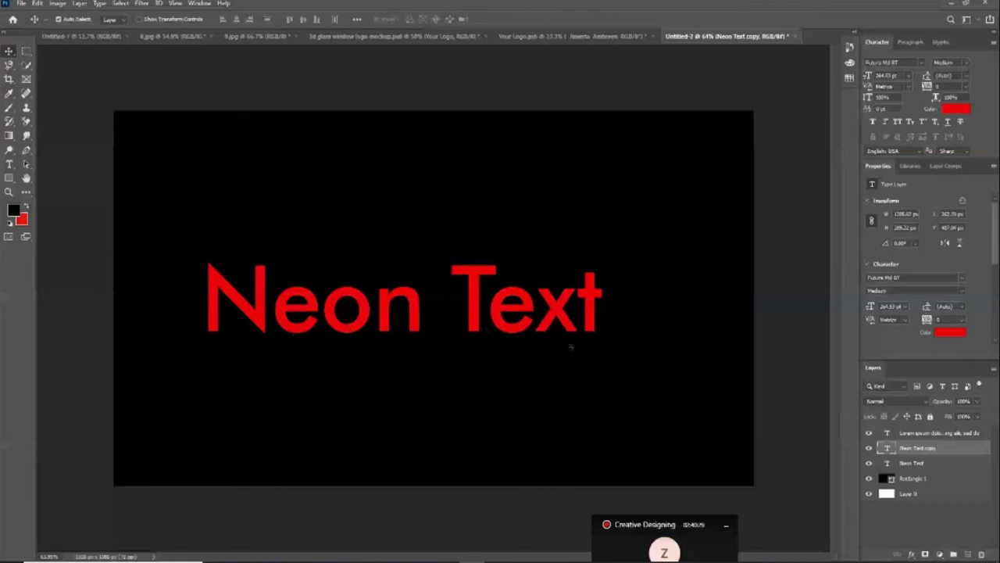
pyautogui.click(928, 462)
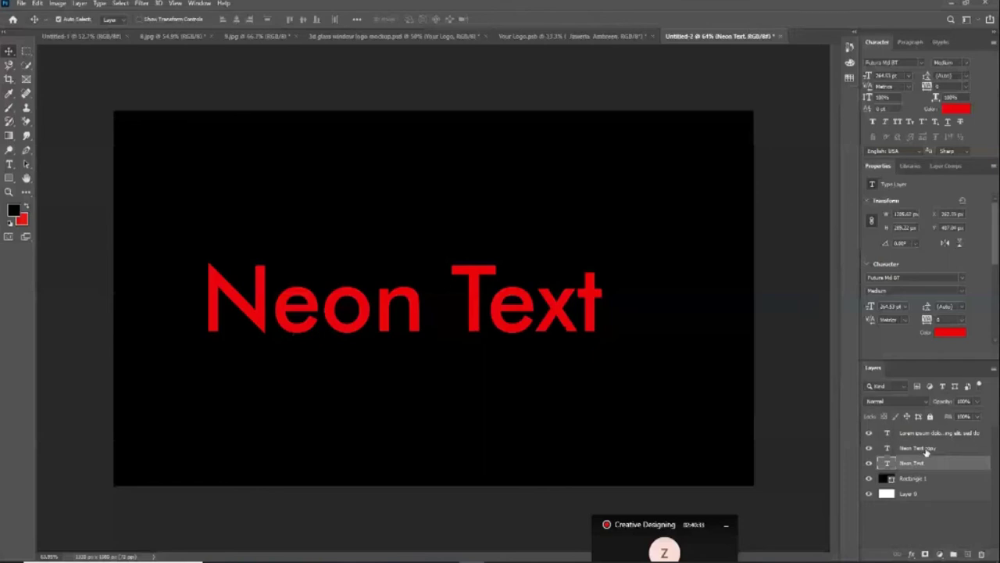
pyautogui.click(927, 450)
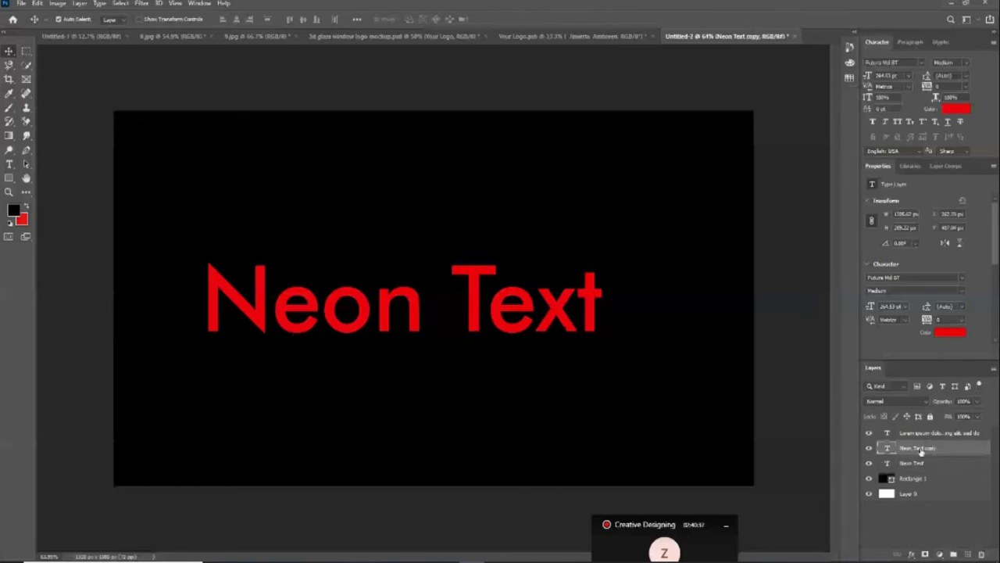
pyautogui.doubleClick(964, 448)
# Give Neon Text copy's Inner Glow 100% opacity and a pinkish red colour
pyautogui.doubleClick(964, 448)
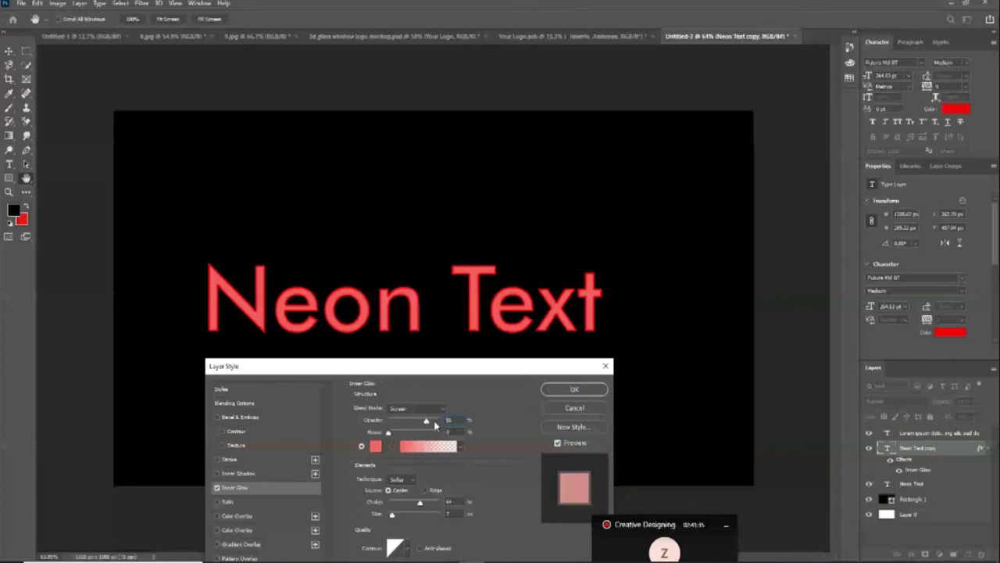
pyautogui.click(435, 422)
pyautogui.click(376, 446)
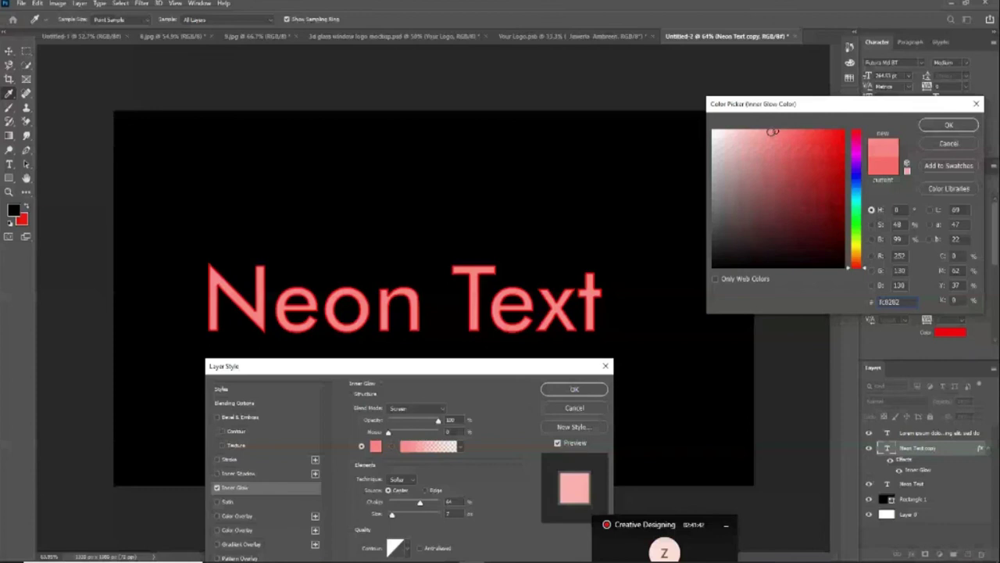
pyautogui.press('Return')
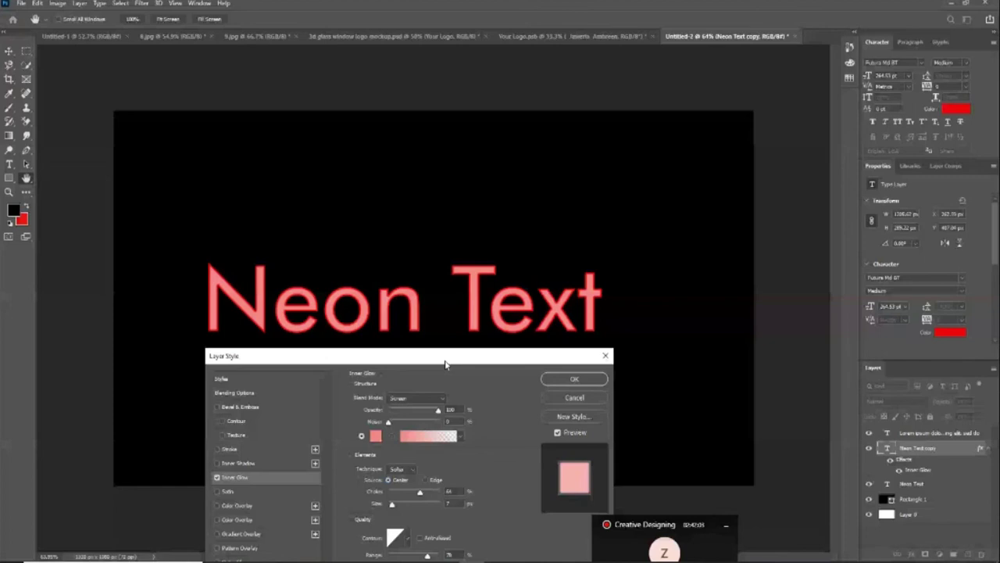
# Set the Inner Glow range to 21% and reduce its size to a few pixels
pyautogui.moveTo(445, 364); pyautogui.dragTo(678, 147)
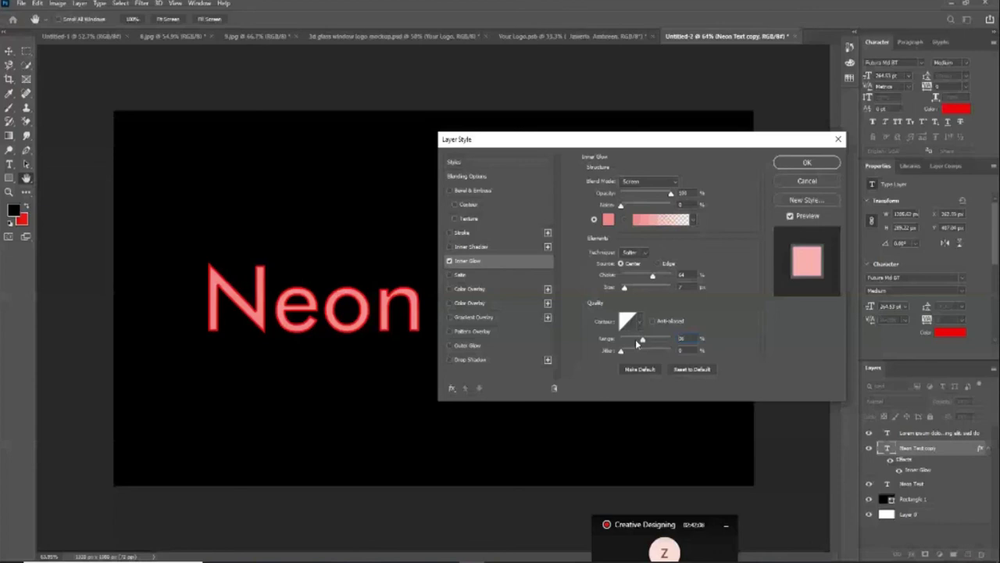
pyautogui.moveTo(637, 343); pyautogui.dragTo(618, 351)
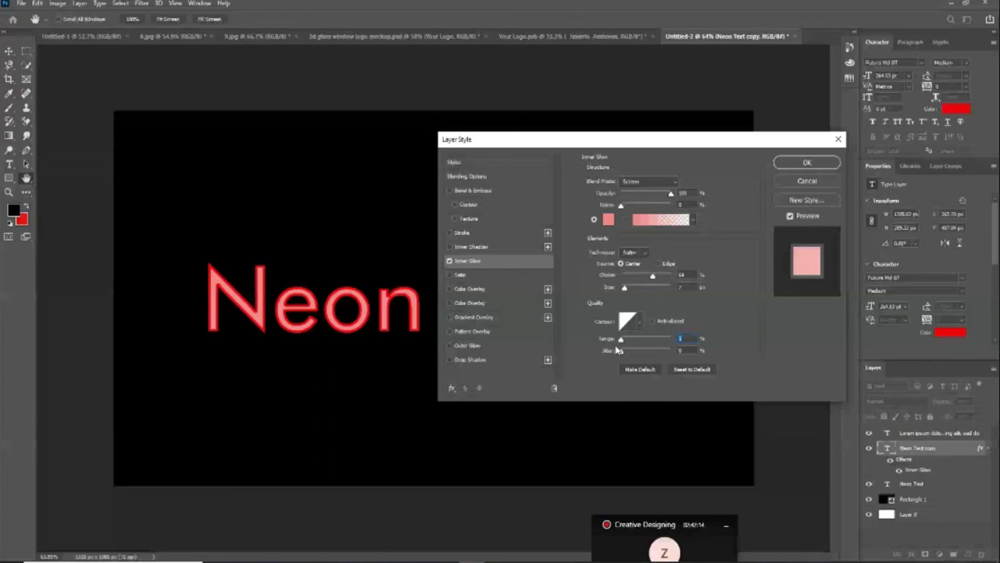
pyautogui.moveTo(619, 351); pyautogui.dragTo(634, 351)
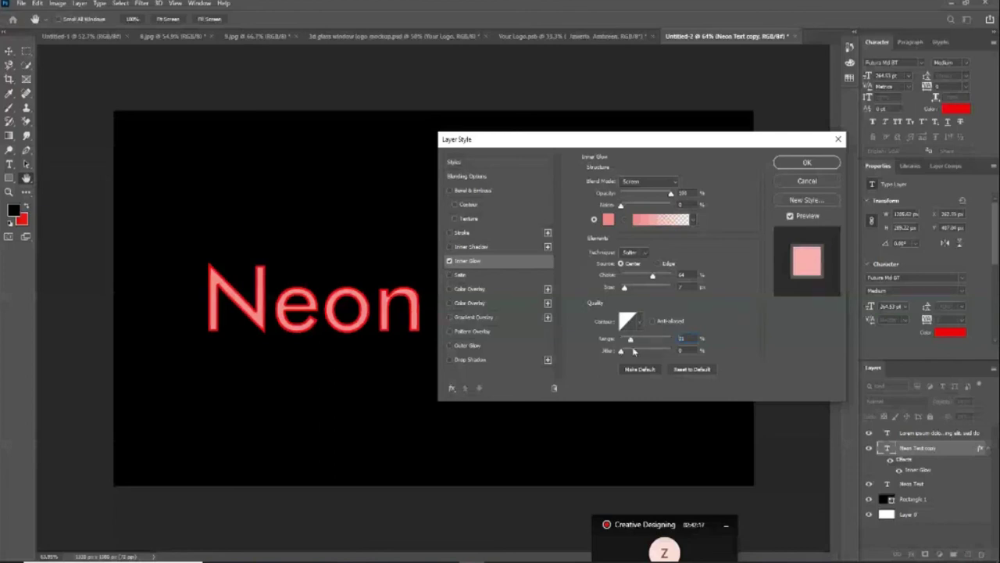
pyautogui.moveTo(634, 352)
pyautogui.mouseDown()
pyautogui.moveTo(639, 361)
pyautogui.moveTo(621, 352)
pyautogui.mouseUp()
pyautogui.moveTo(624, 288); pyautogui.dragTo(626, 292)
pyautogui.click(625, 291)
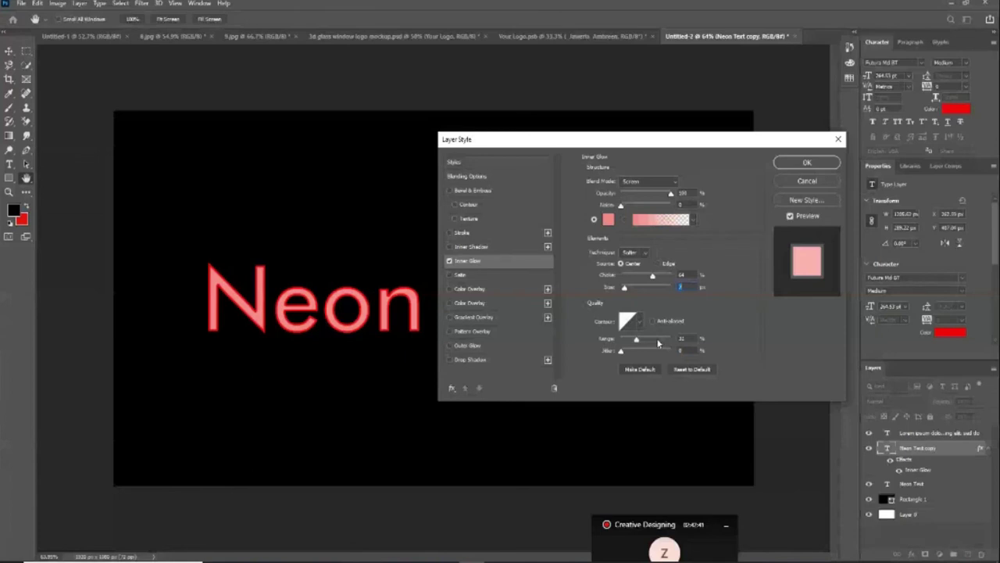
# Try Darken, Color Burn, Overlay, Color Dodge, Pin Light and Linear Dodge as Inner Glow blend modes
pyautogui.click(668, 183)
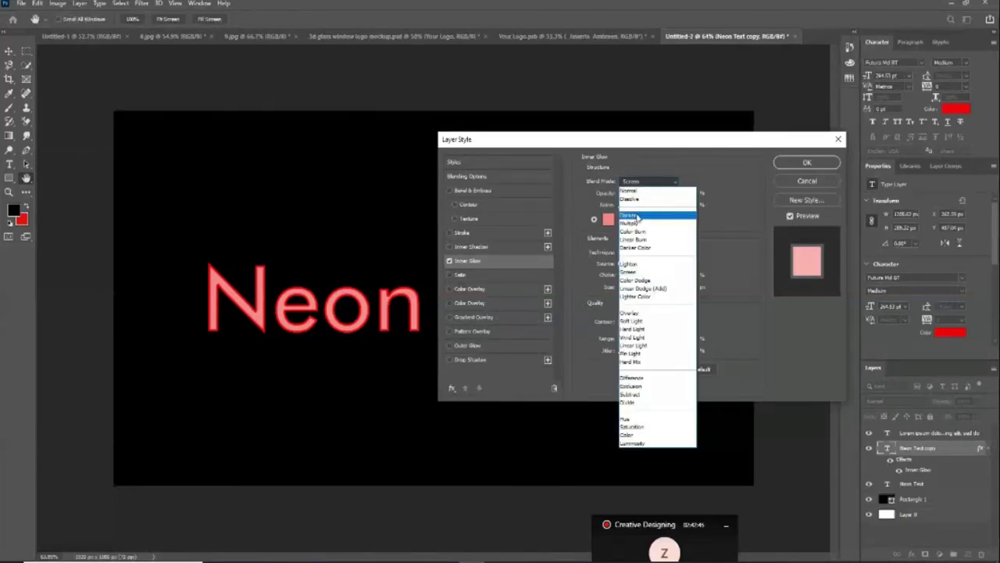
pyautogui.click(638, 216)
pyautogui.click(655, 181)
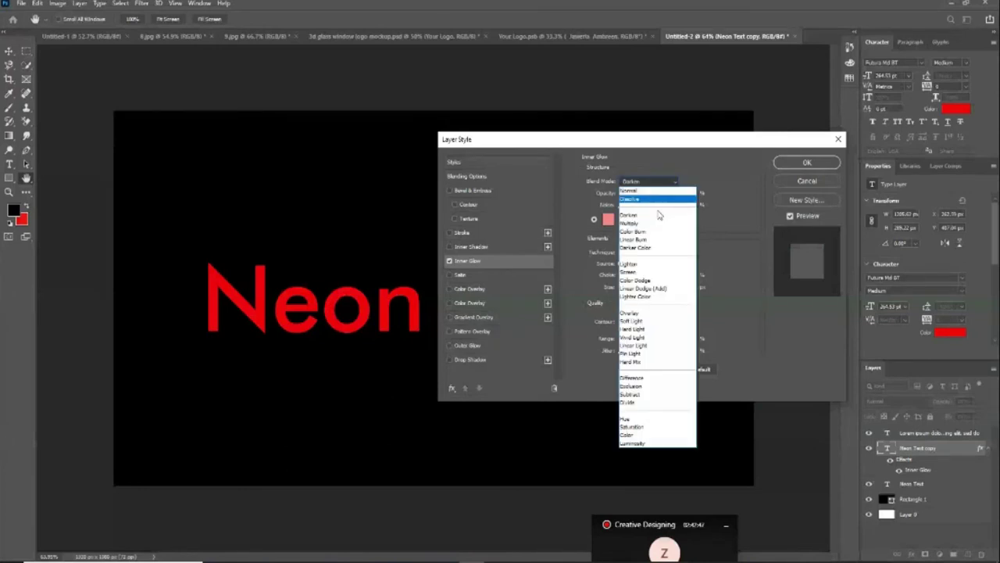
pyautogui.click(647, 232)
pyautogui.click(661, 181)
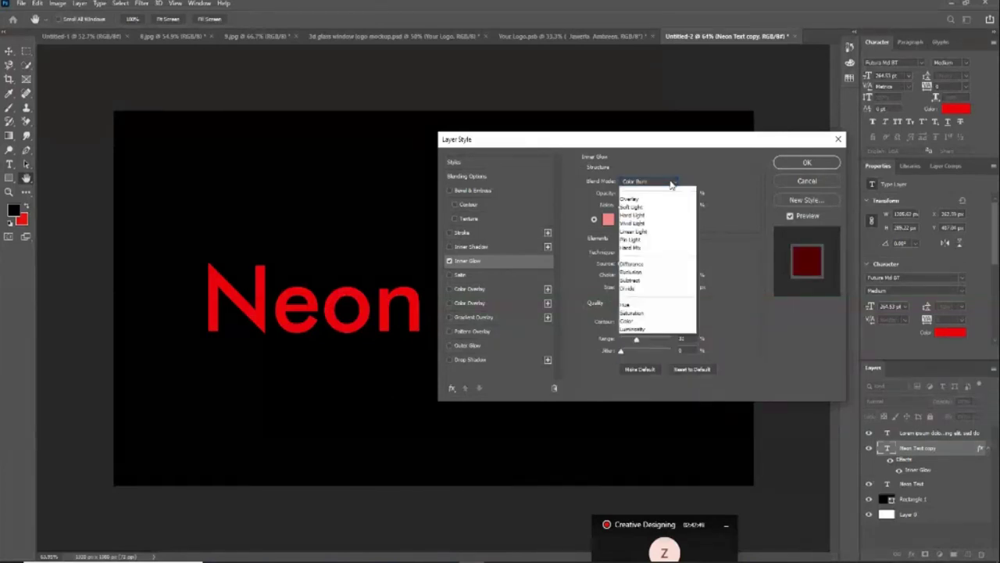
pyautogui.click(632, 313)
pyautogui.click(652, 181)
pyautogui.click(647, 281)
pyautogui.click(652, 181)
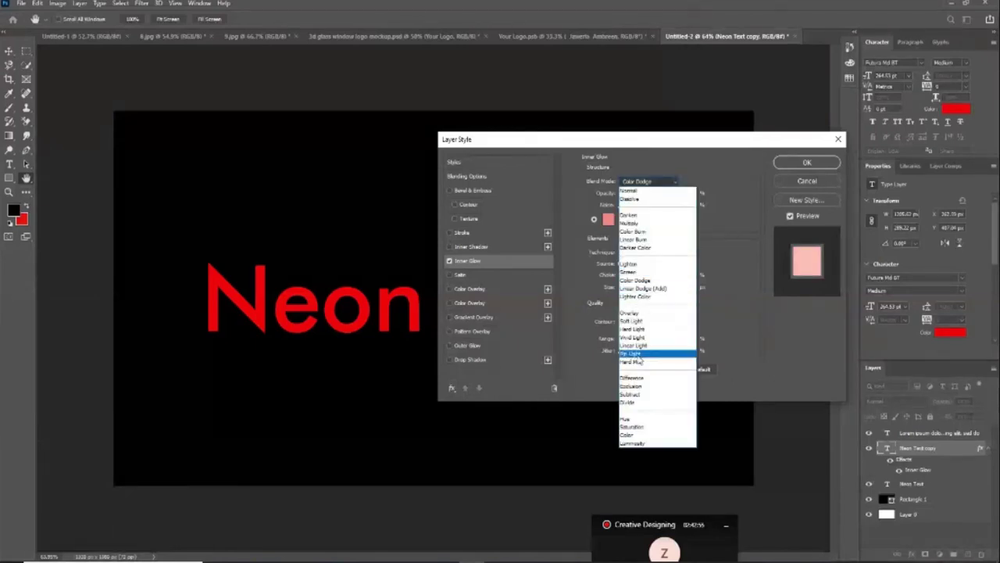
pyautogui.click(649, 354)
pyautogui.click(666, 181)
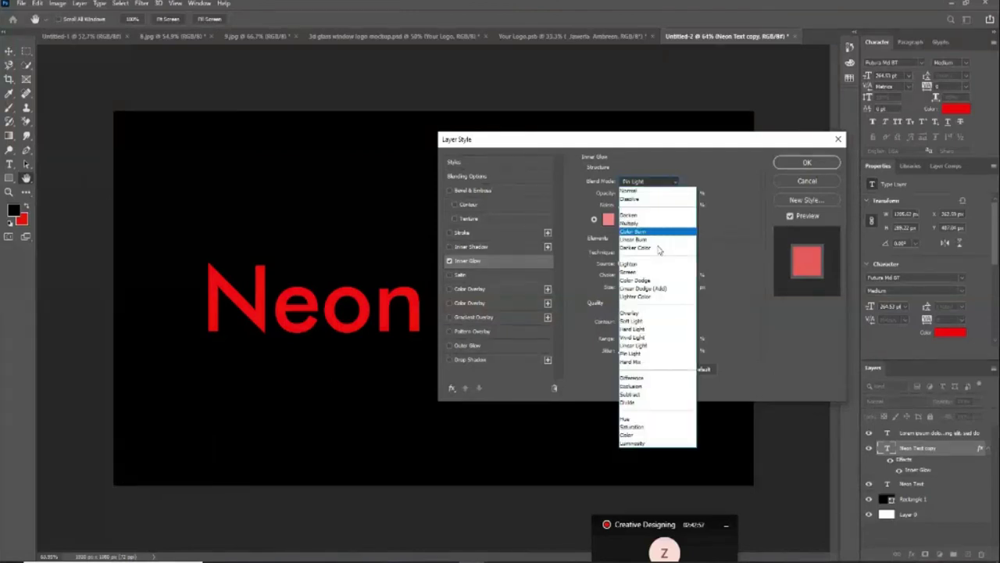
pyautogui.click(649, 290)
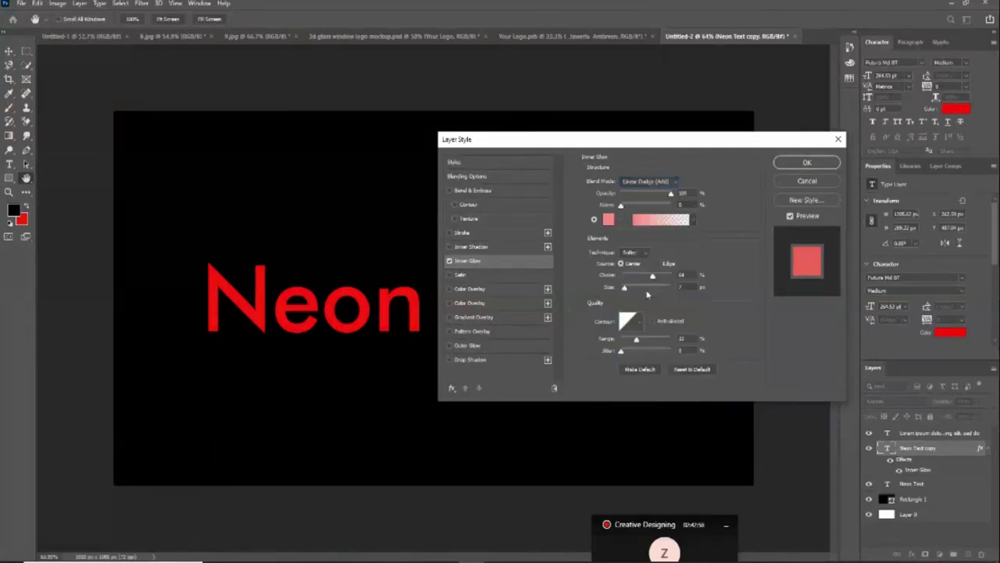
# Try Exclusion, Multiply, Darken and Dissolve, then settle the Inner Glow on Normal blending
pyautogui.click(653, 182)
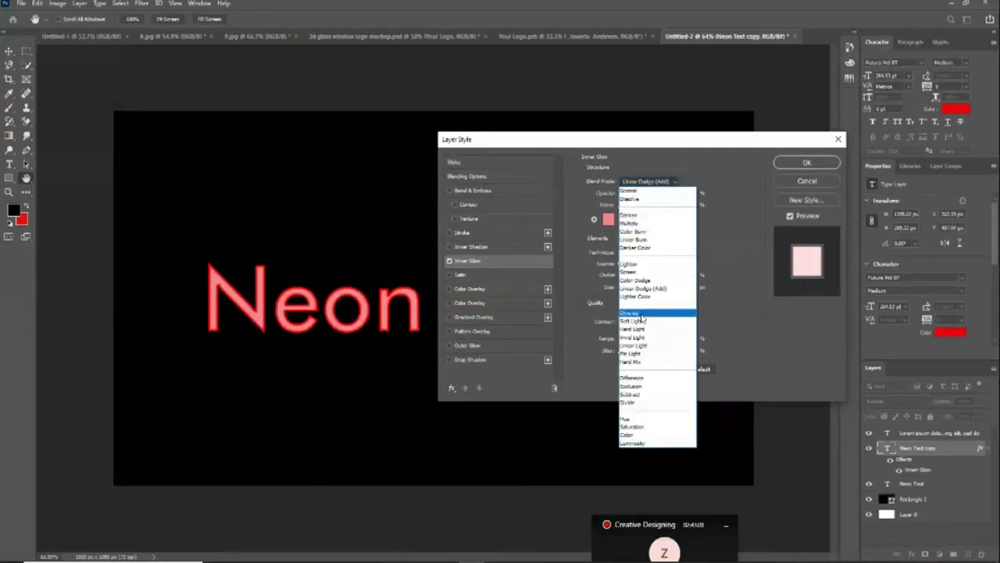
pyautogui.click(631, 385)
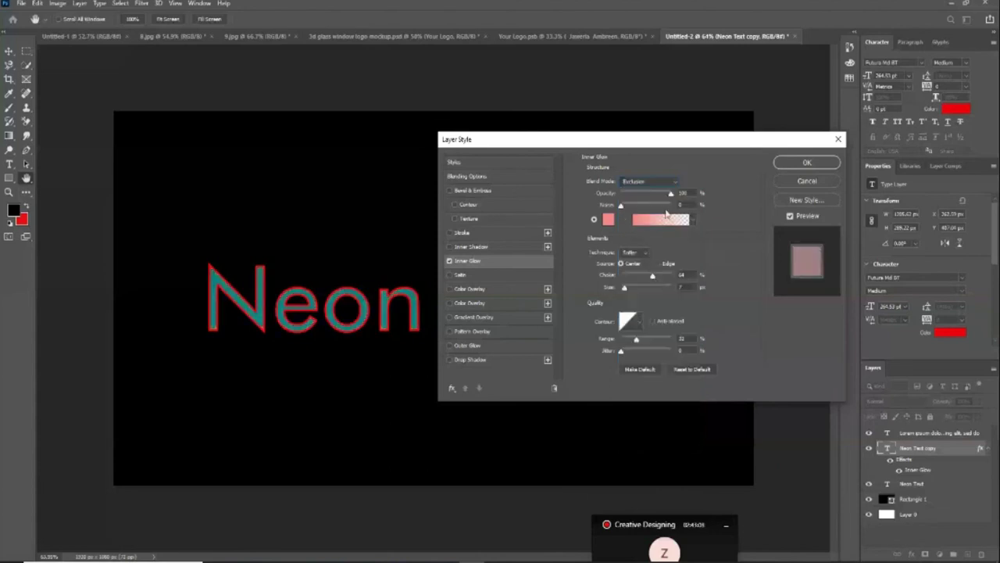
pyautogui.click(669, 182)
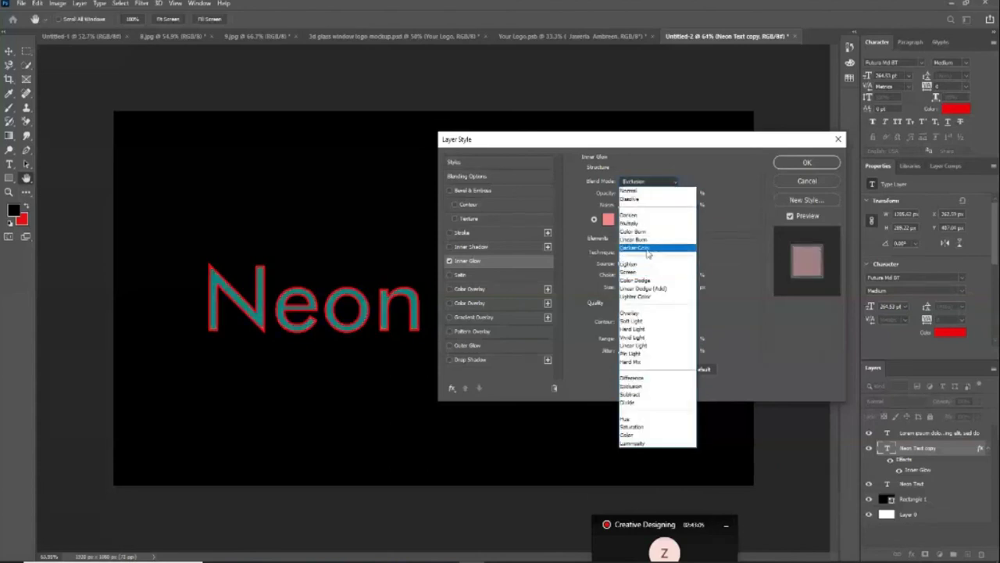
pyautogui.click(649, 224)
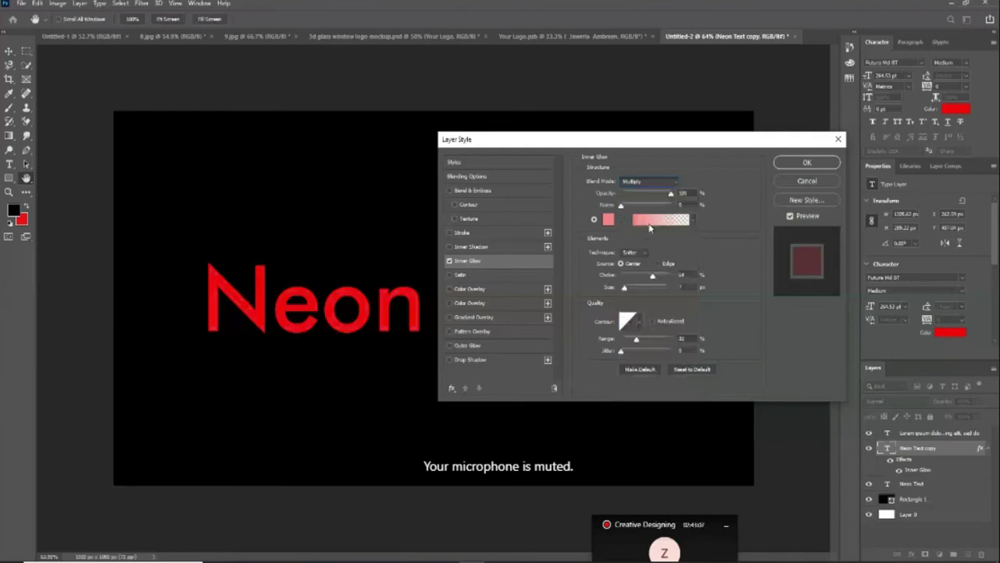
pyautogui.click(661, 181)
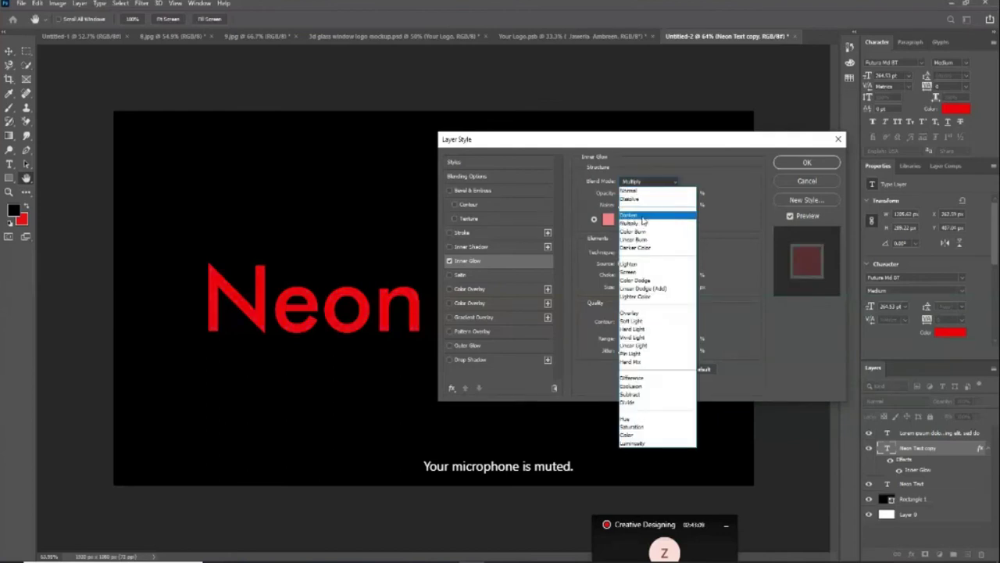
pyautogui.click(644, 216)
pyautogui.click(663, 182)
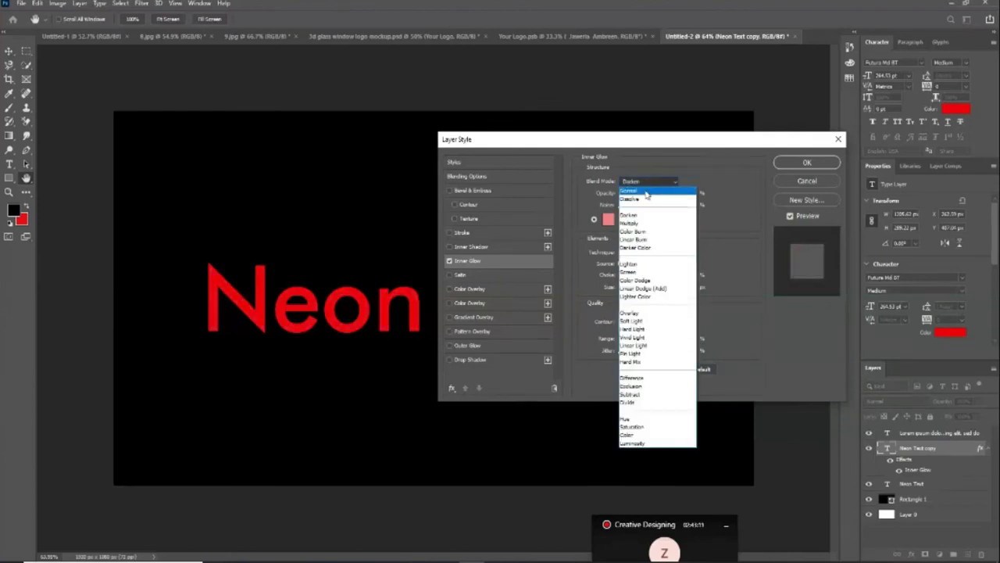
pyautogui.click(645, 191)
pyautogui.click(639, 202)
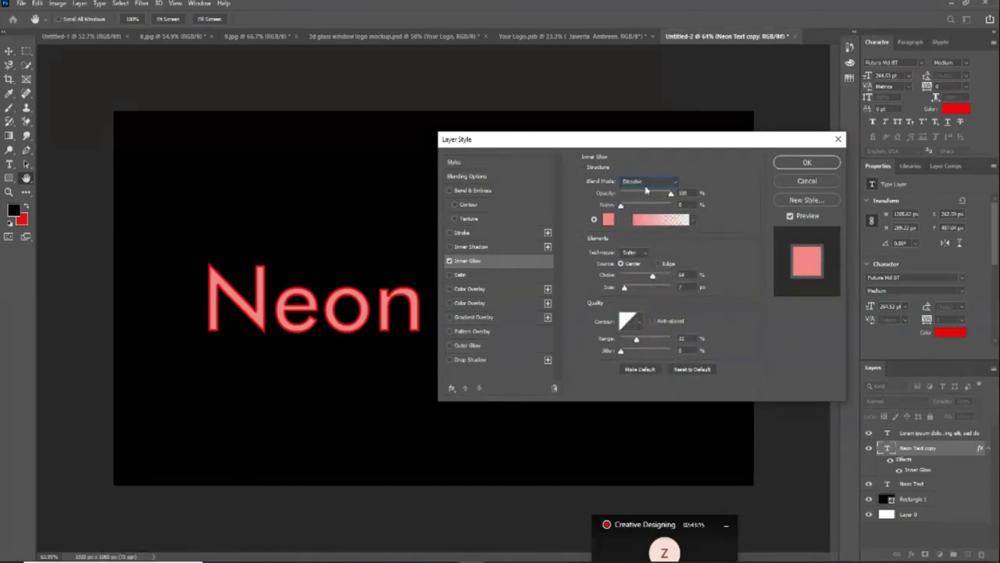
pyautogui.click(645, 183)
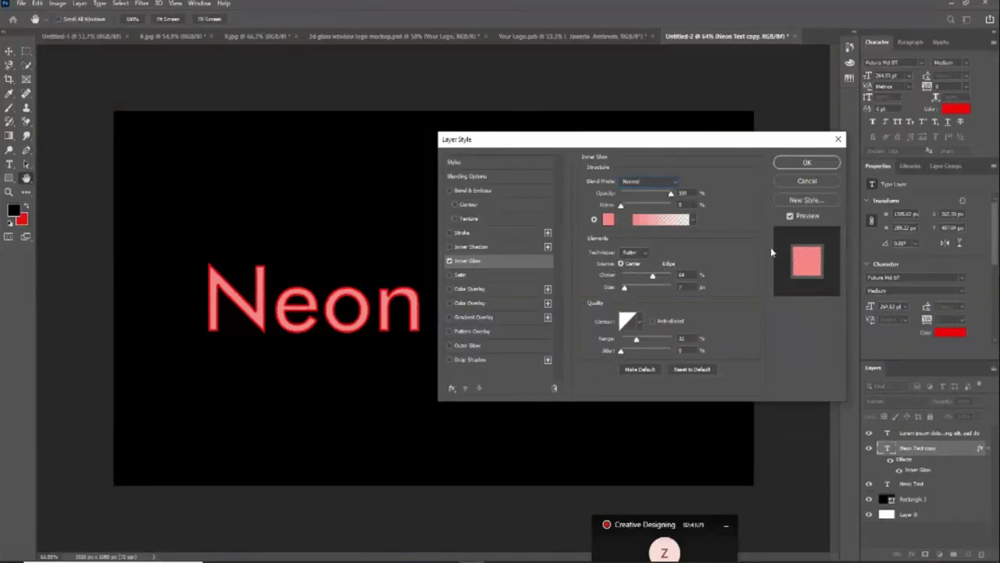
# Apply the inner glow, then select Neon Text and commit an unchanged free transform
pyautogui.click(808, 163)
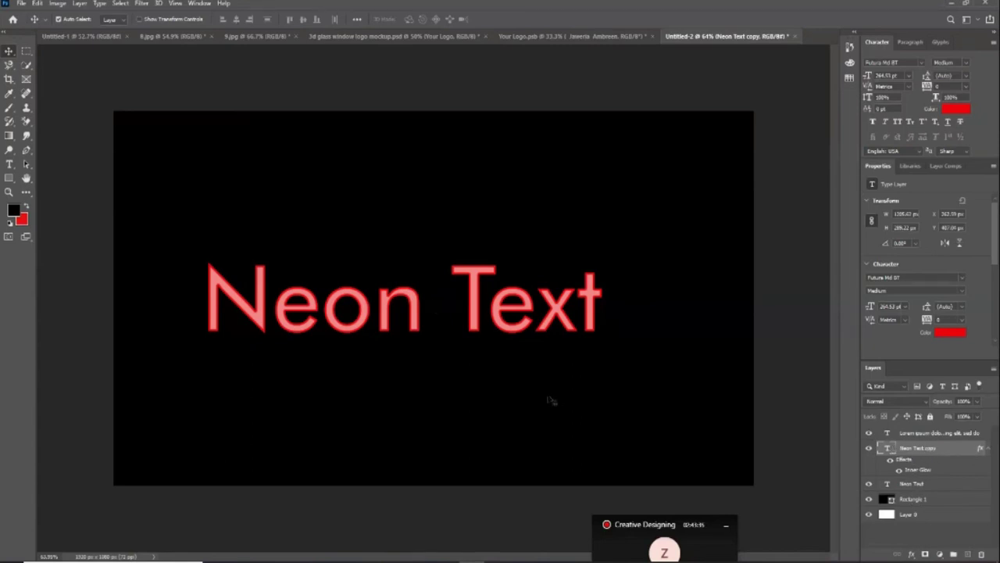
pyautogui.click(911, 485)
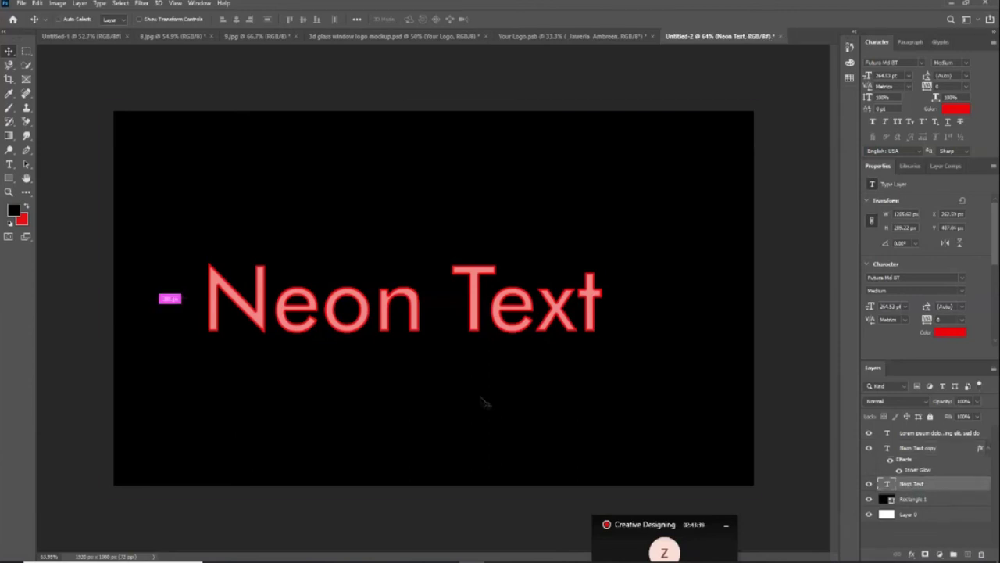
pyautogui.hotkey('ctrl', 't')
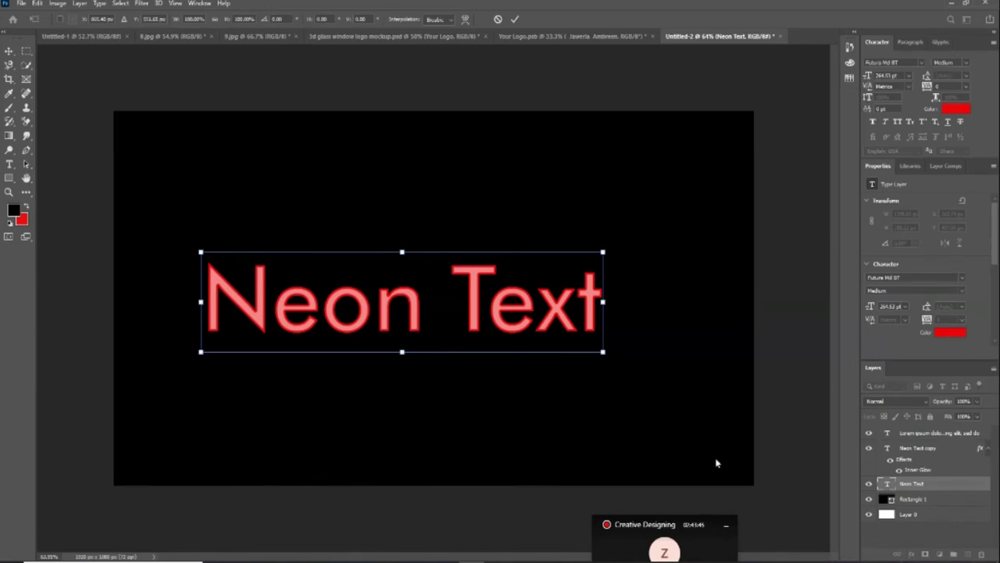
pyautogui.click(514, 19)
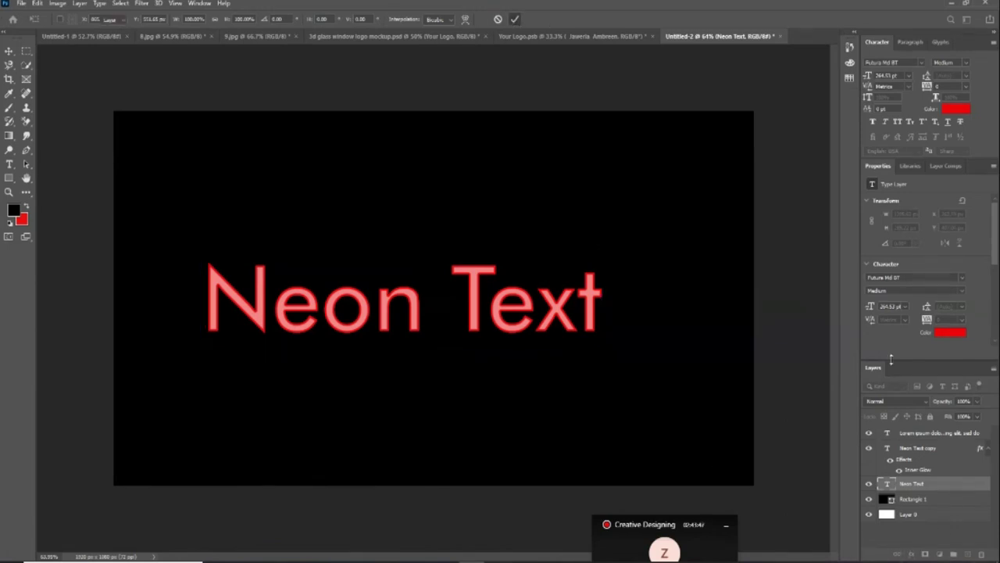
# Add an Outer Glow effect to the original Neon Text layer
pyautogui.hotkey('ctrl', 'z')
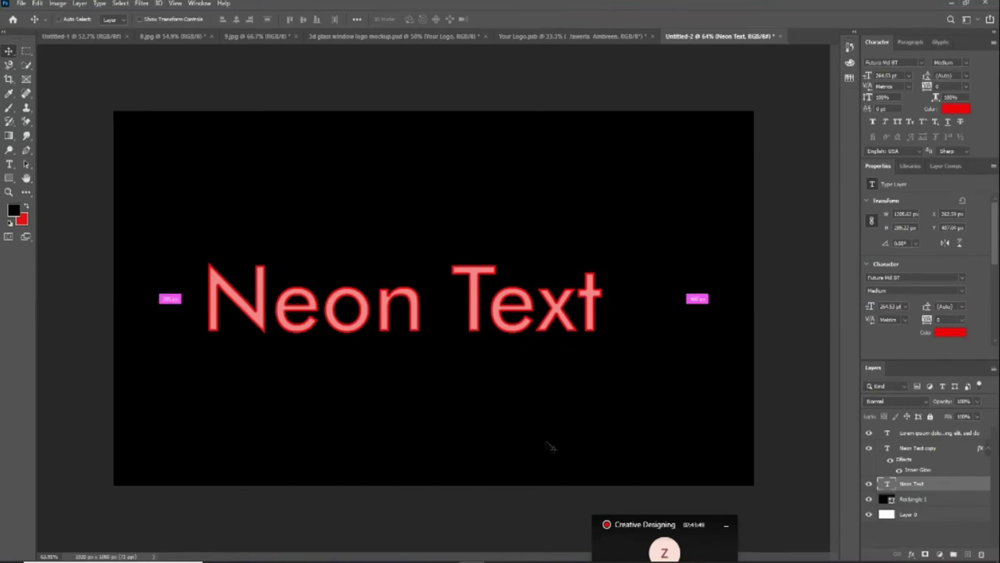
pyautogui.hotkey('ctrl', 'shift', 'z')
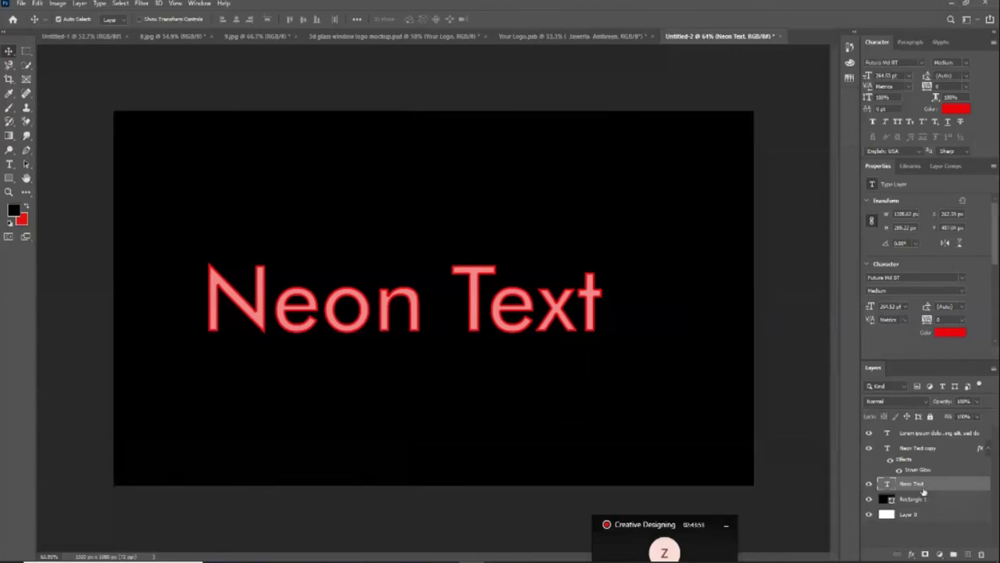
pyautogui.click(911, 555)
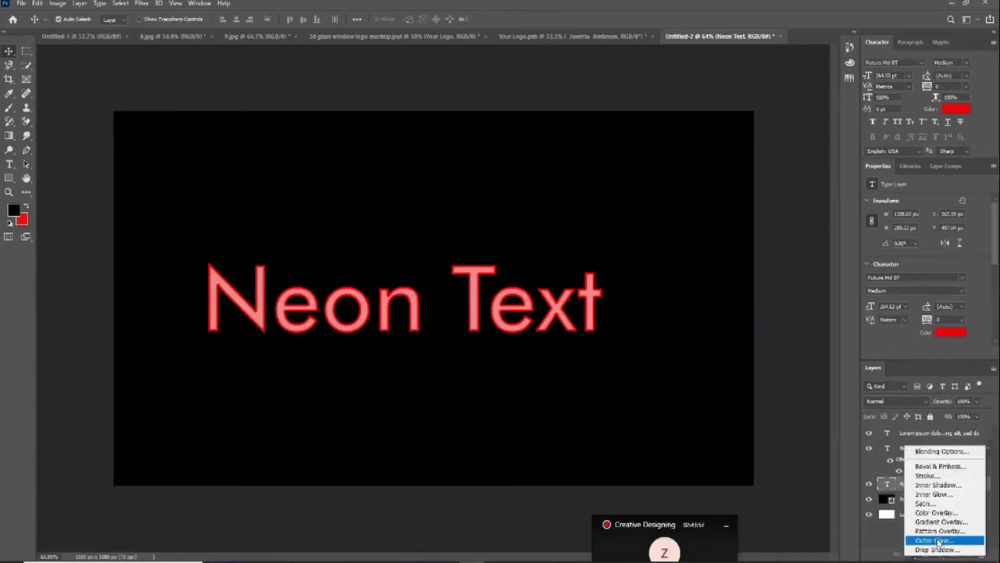
pyautogui.click(942, 451)
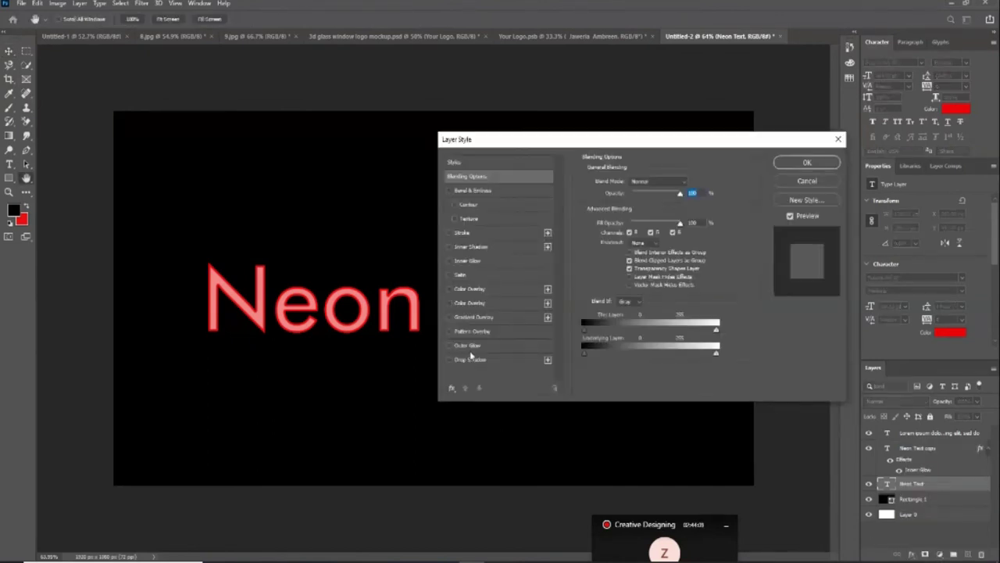
pyautogui.click(467, 345)
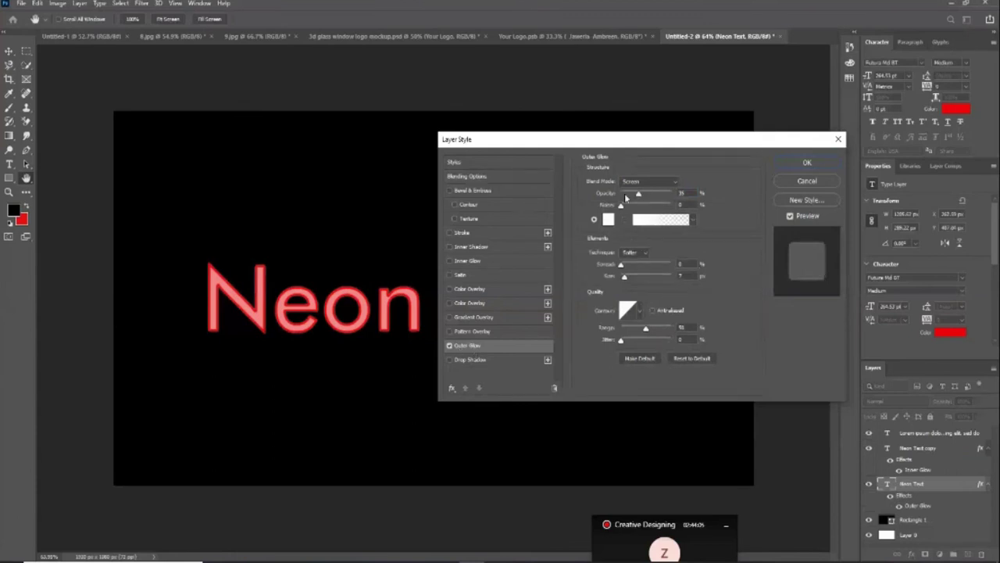
pyautogui.moveTo(645, 140)
pyautogui.mouseDown()
pyautogui.moveTo(698, 134)
pyautogui.moveTo(738, 158)
pyautogui.mouseUp()
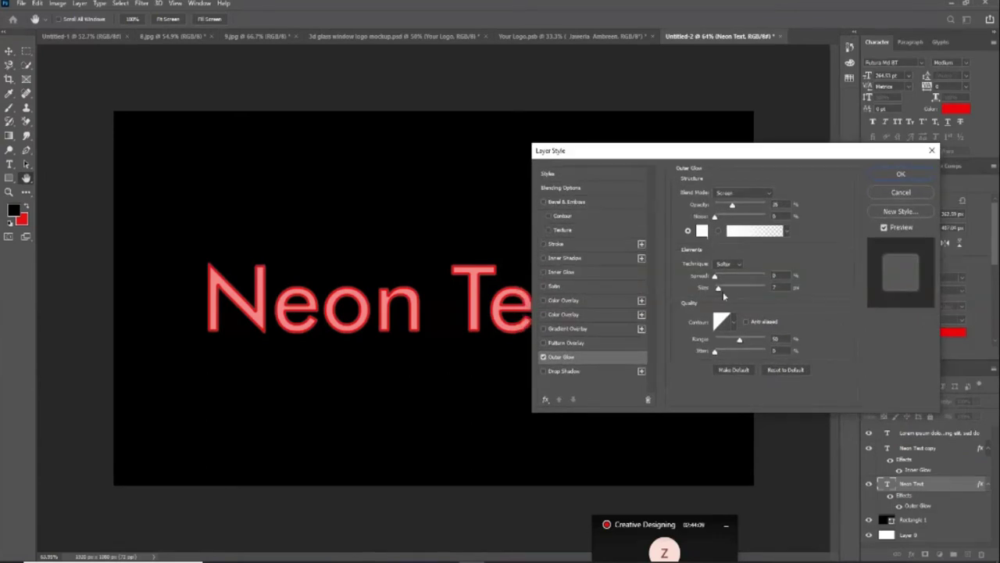
# Set the outer glow colour to pale pink
pyautogui.click(702, 231)
pyautogui.click(788, 132)
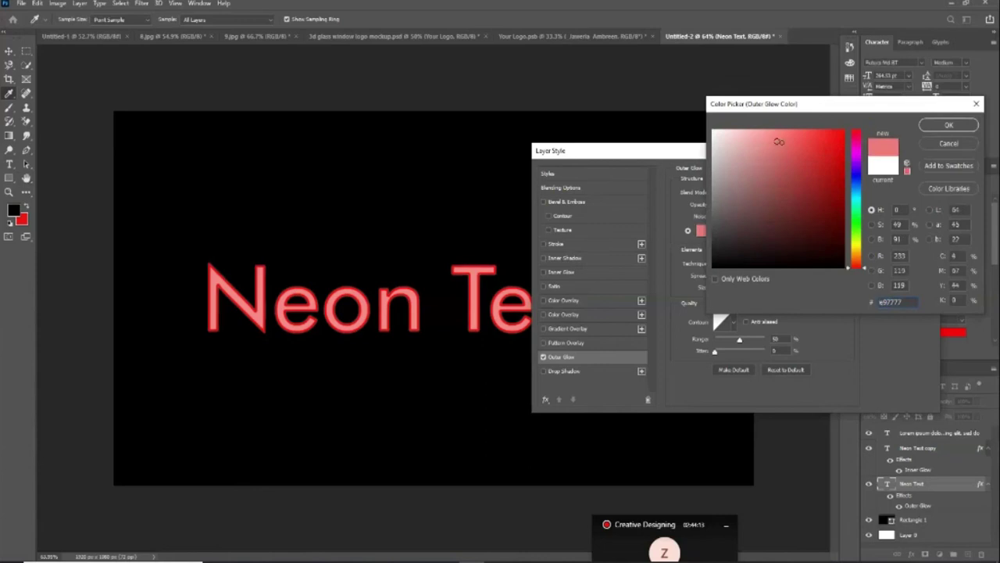
pyautogui.moveTo(788, 131); pyautogui.dragTo(752, 135)
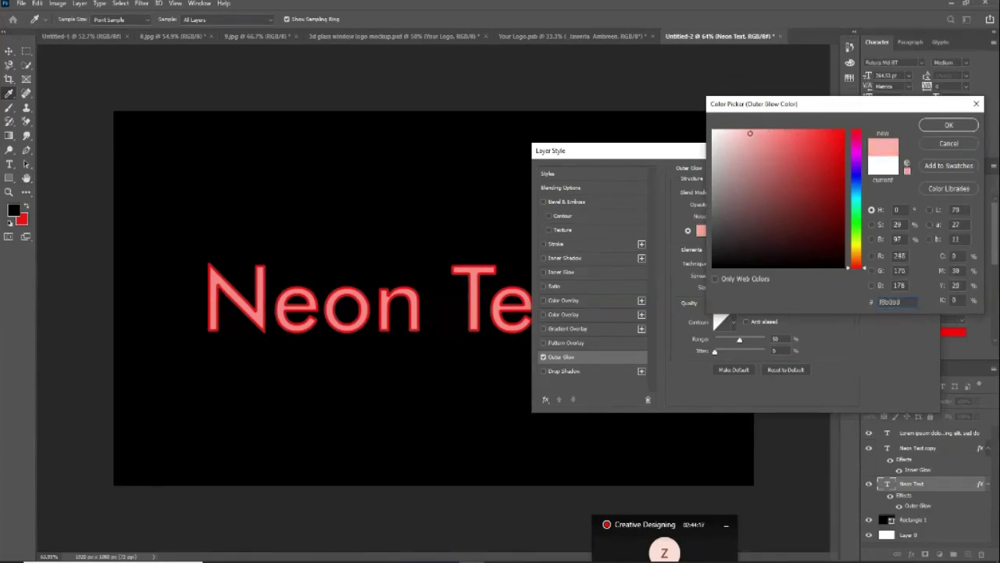
pyautogui.click(949, 125)
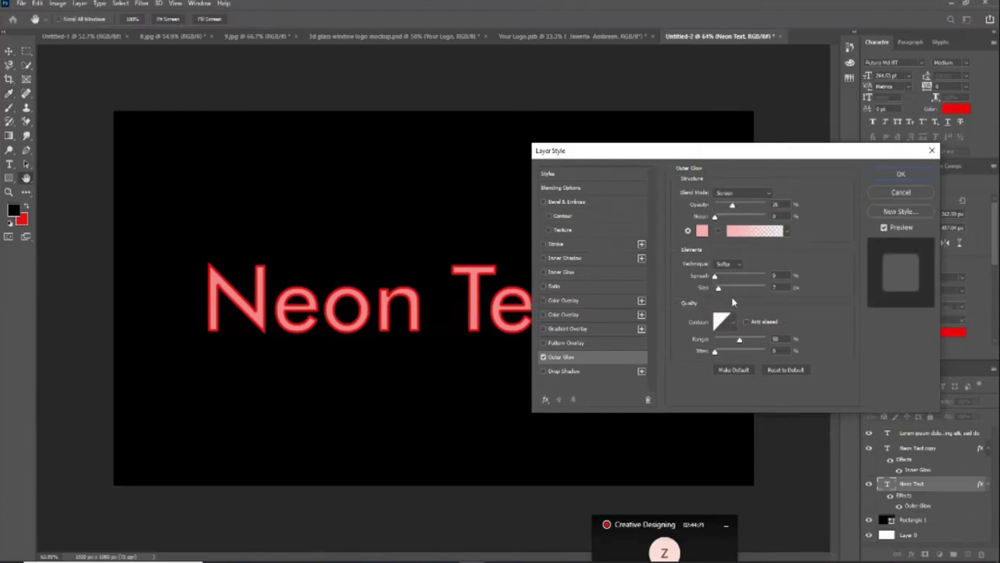
# Increase the outer glow size and jitter, then start deepening its colour
pyautogui.moveTo(718, 289)
pyautogui.mouseDown()
pyautogui.moveTo(730, 292)
pyautogui.moveTo(716, 282)
pyautogui.moveTo(730, 283)
pyautogui.mouseUp()
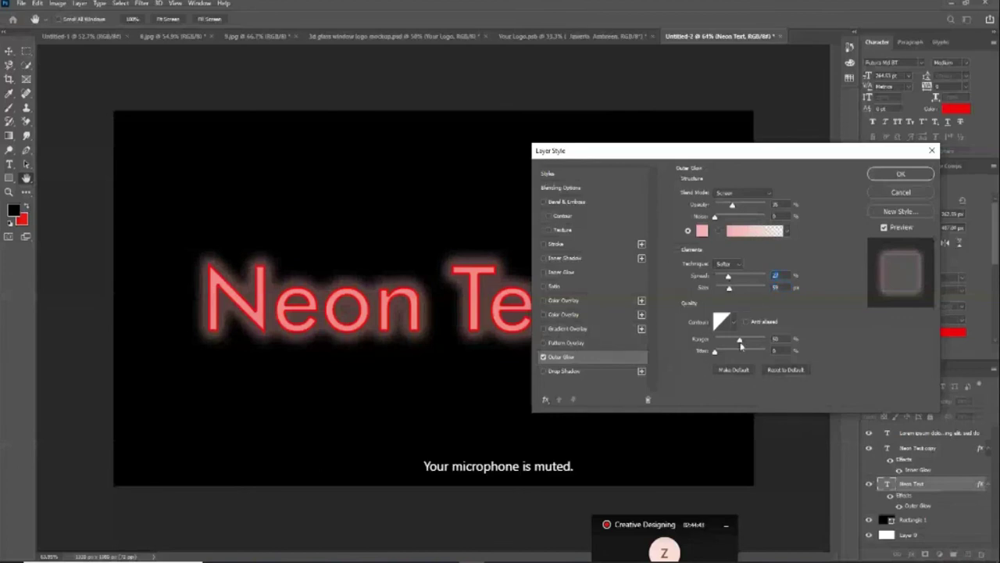
pyautogui.moveTo(715, 353); pyautogui.dragTo(746, 349)
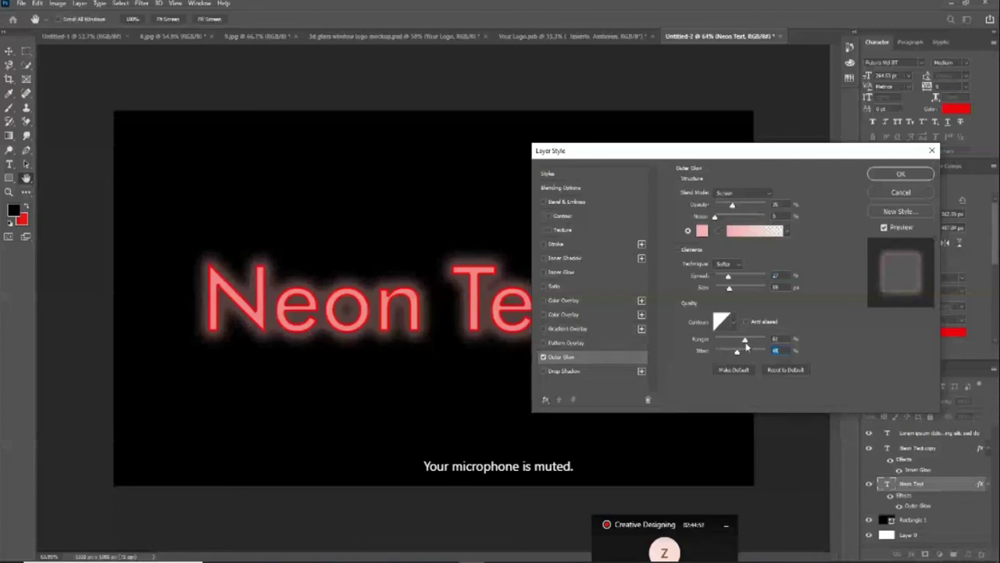
pyautogui.click(701, 230)
pyautogui.moveTo(753, 137); pyautogui.dragTo(785, 142)
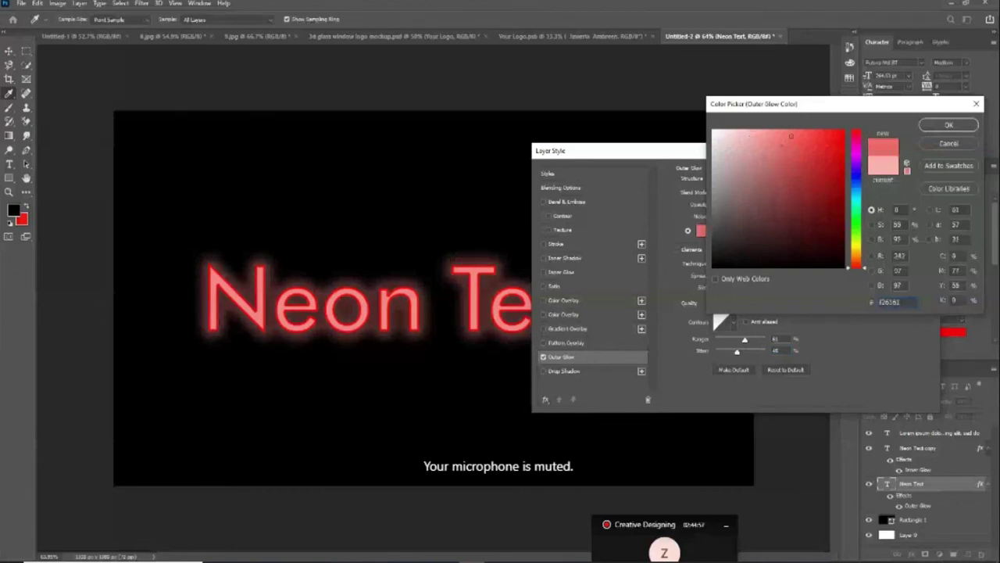
# Set the outer glow to a deeper red and apply it, leaving the gradient unchanged
pyautogui.moveTo(785, 142); pyautogui.dragTo(782, 145)
pyautogui.click(949, 125)
pyautogui.click(743, 230)
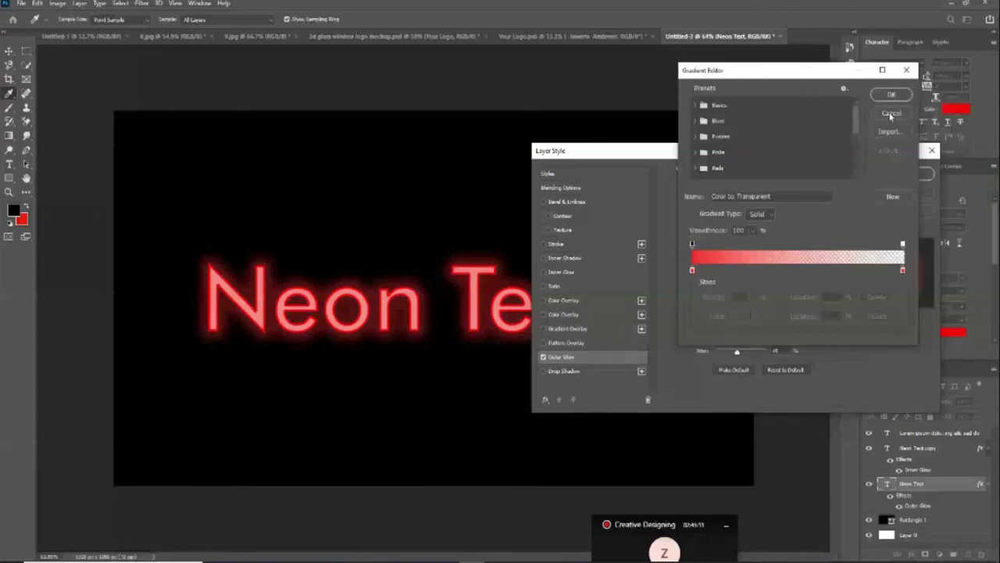
pyautogui.click(890, 114)
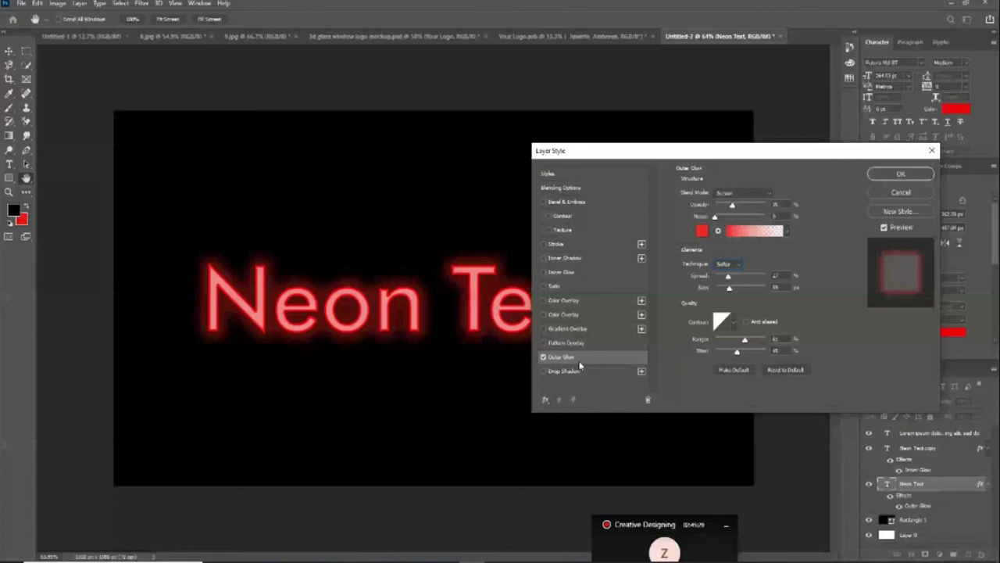
pyautogui.click(906, 173)
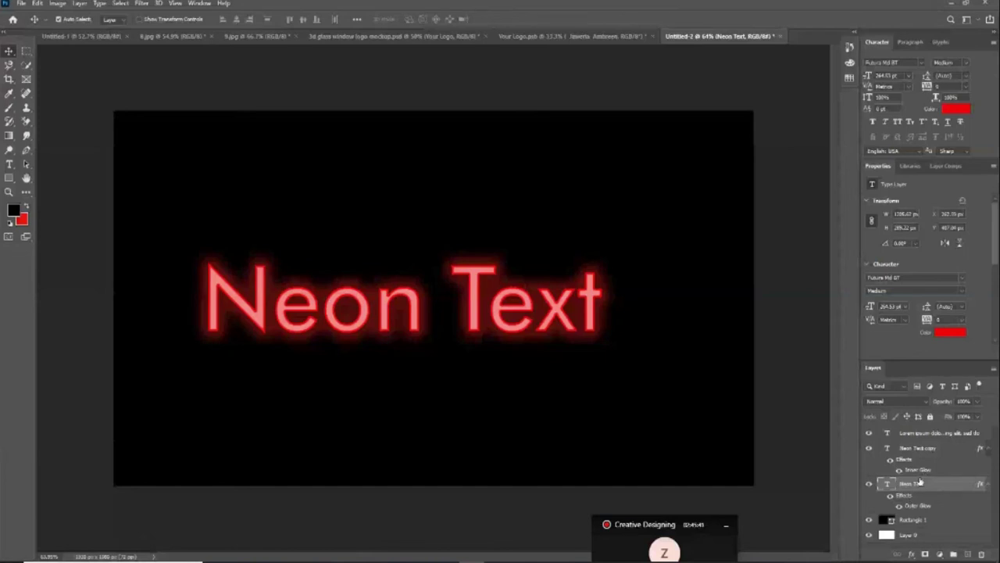
# Open the Neon Text copy's Inner Glow settings and lower opacity to about 75%
pyautogui.click(924, 472)
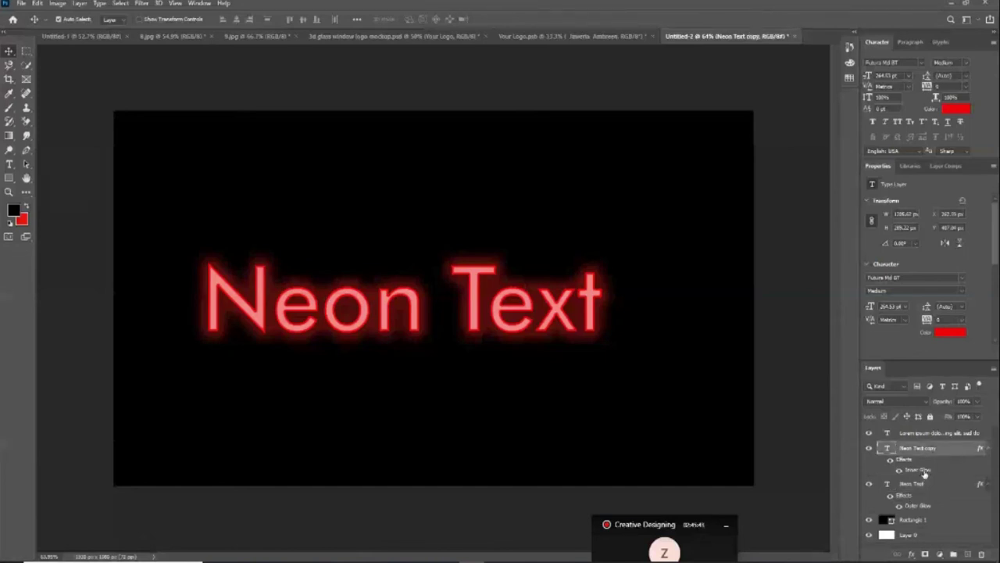
pyautogui.doubleClick(920, 470)
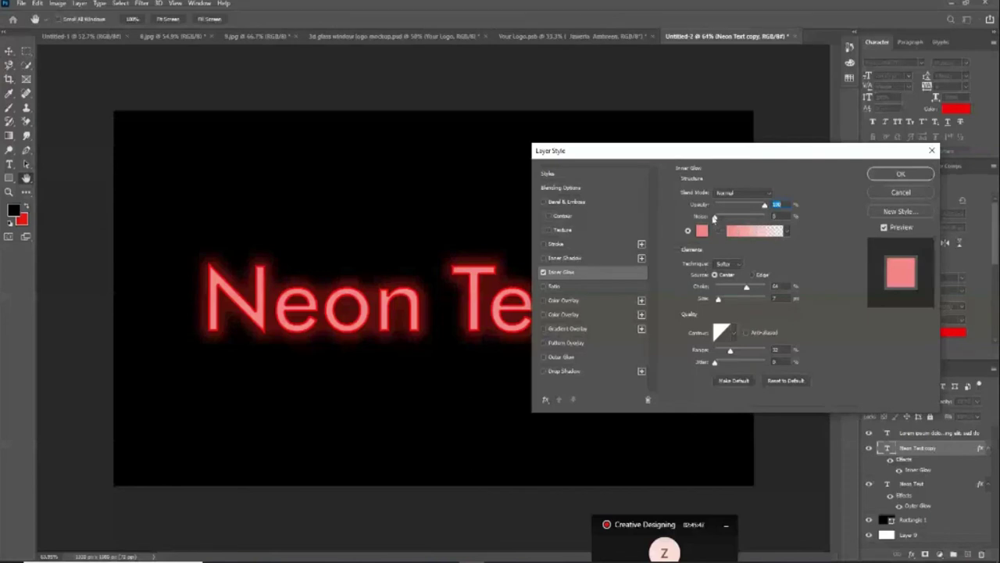
pyautogui.moveTo(769, 208)
pyautogui.mouseDown()
pyautogui.moveTo(740, 220)
pyautogui.moveTo(762, 213)
pyautogui.mouseUp()
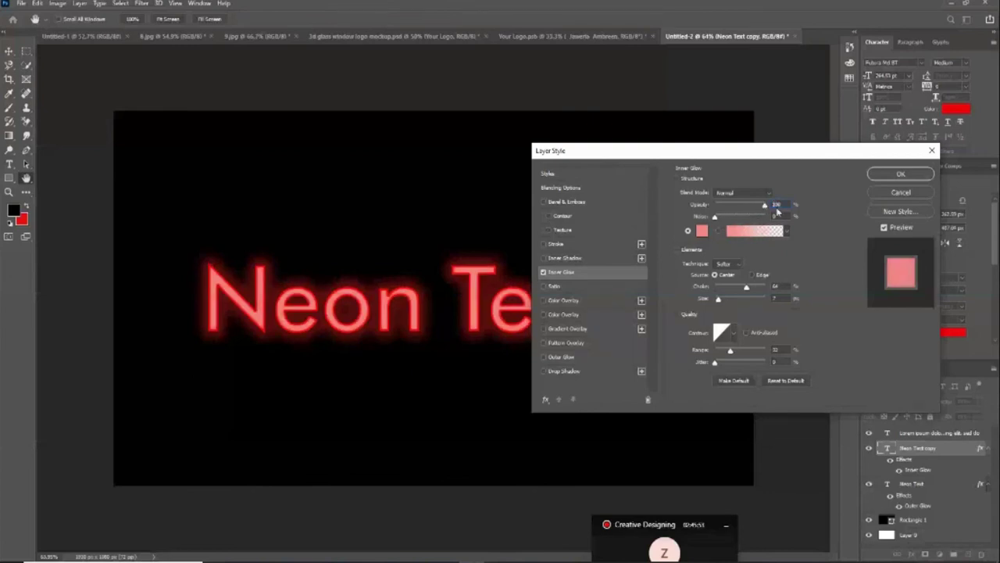
pyautogui.moveTo(762, 214); pyautogui.dragTo(748, 209)
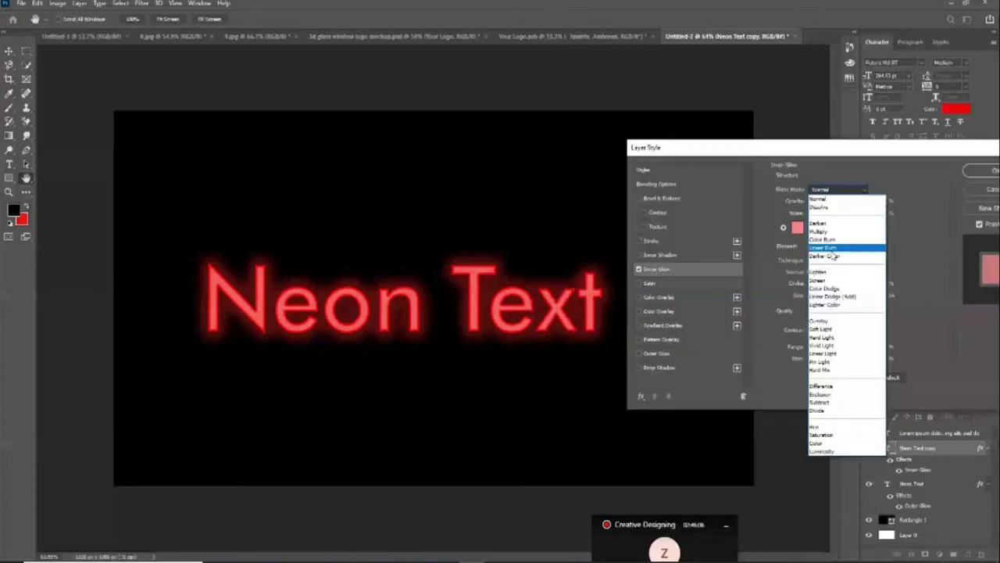
# Try several inner glow blend modes, settling on Color
pyautogui.click(820, 329)
pyautogui.click(840, 191)
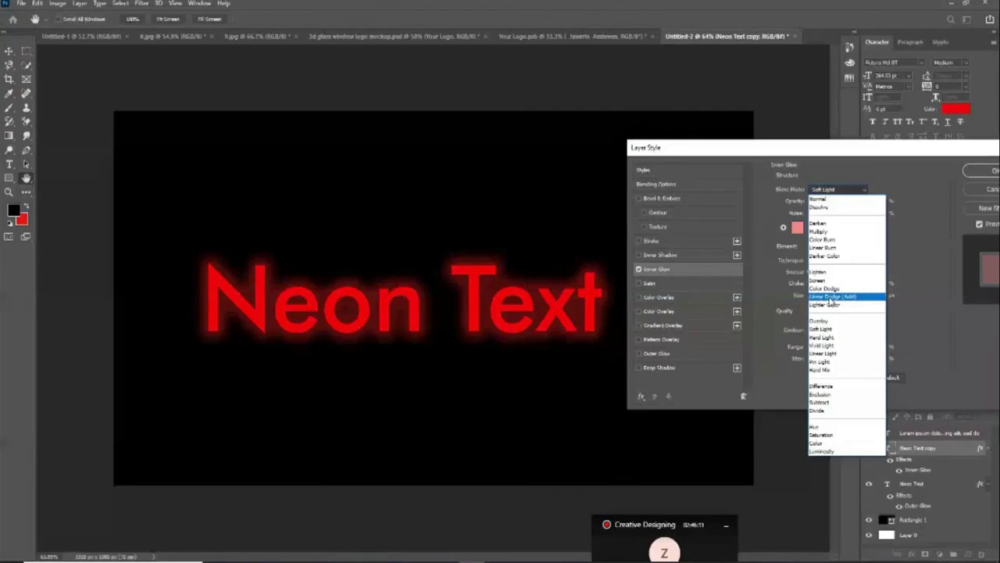
pyautogui.click(822, 348)
pyautogui.click(841, 190)
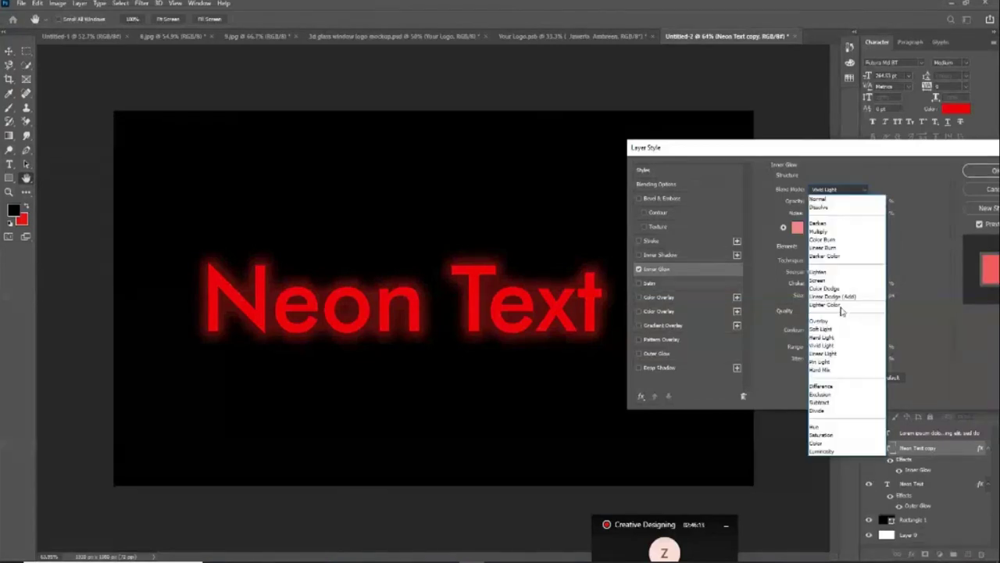
pyautogui.click(820, 368)
pyautogui.click(844, 190)
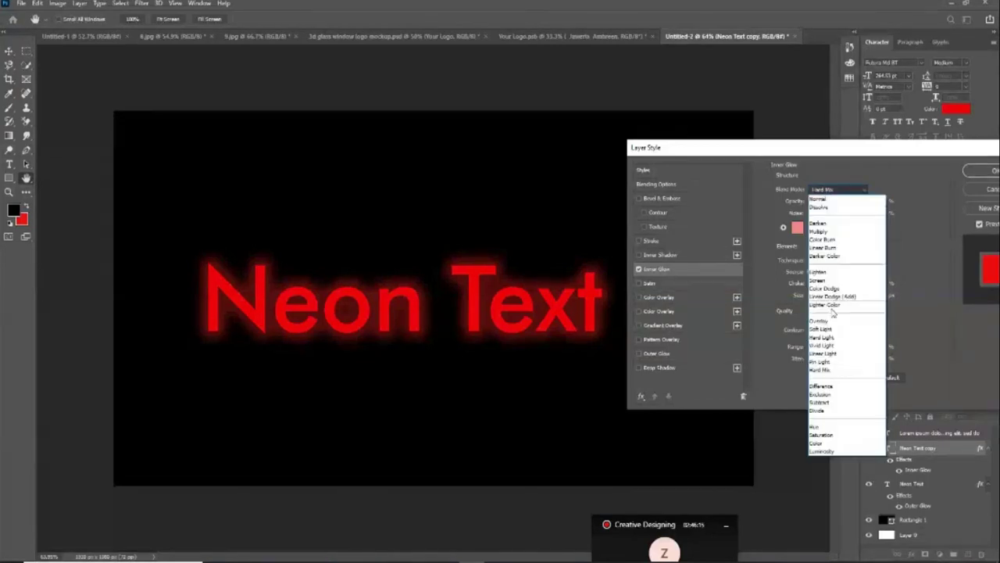
pyautogui.click(819, 412)
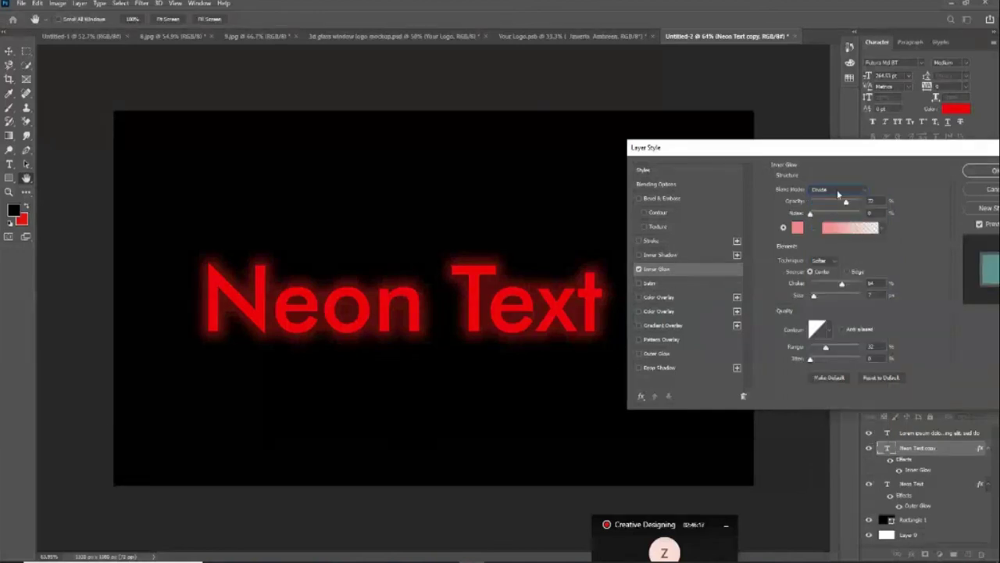
pyautogui.click(837, 189)
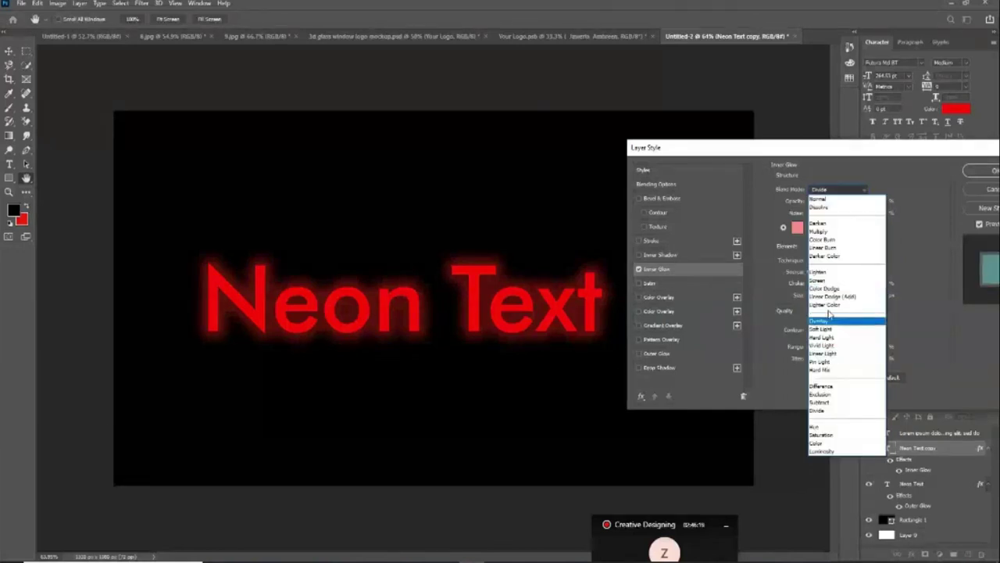
pyautogui.click(830, 319)
pyautogui.click(841, 189)
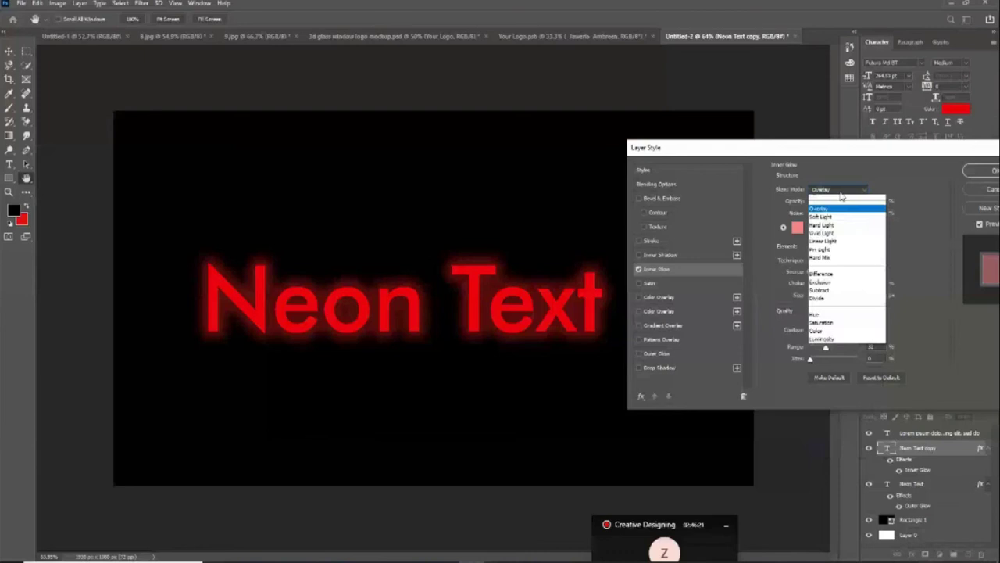
pyautogui.click(819, 443)
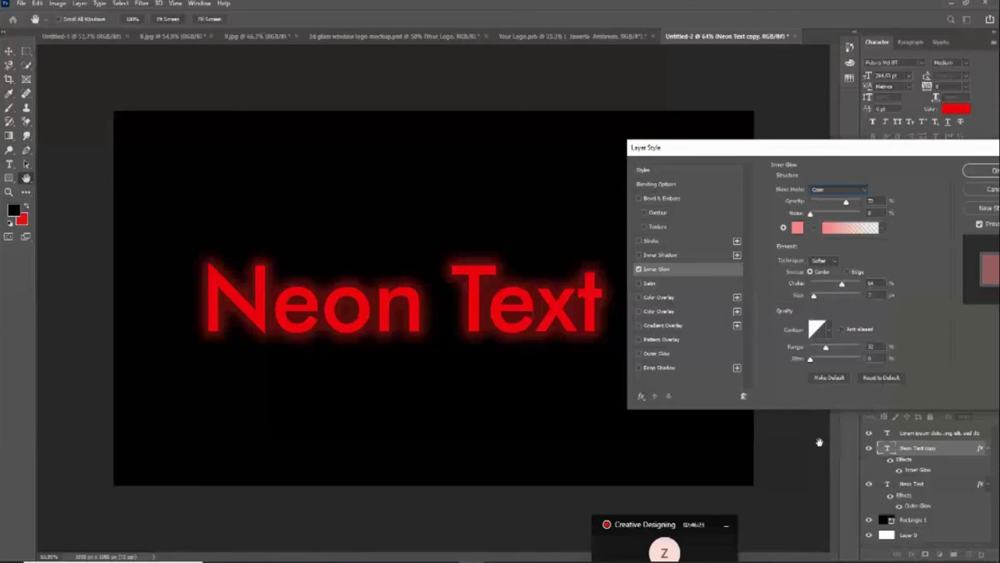
pyautogui.click(797, 228)
# Make the inner glow a lighter pink and widen its range
pyautogui.moveTo(757, 151)
pyautogui.mouseDown()
pyautogui.moveTo(729, 147)
pyautogui.moveTo(730, 134)
pyautogui.moveTo(755, 142)
pyautogui.mouseUp()
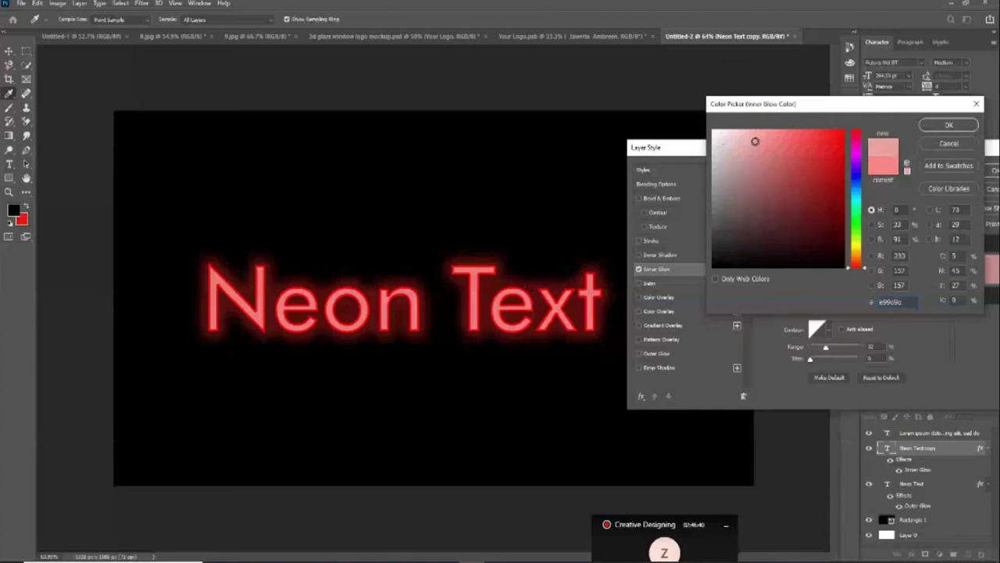
pyautogui.press('Return')
pyautogui.moveTo(826, 347); pyautogui.dragTo(818, 347)
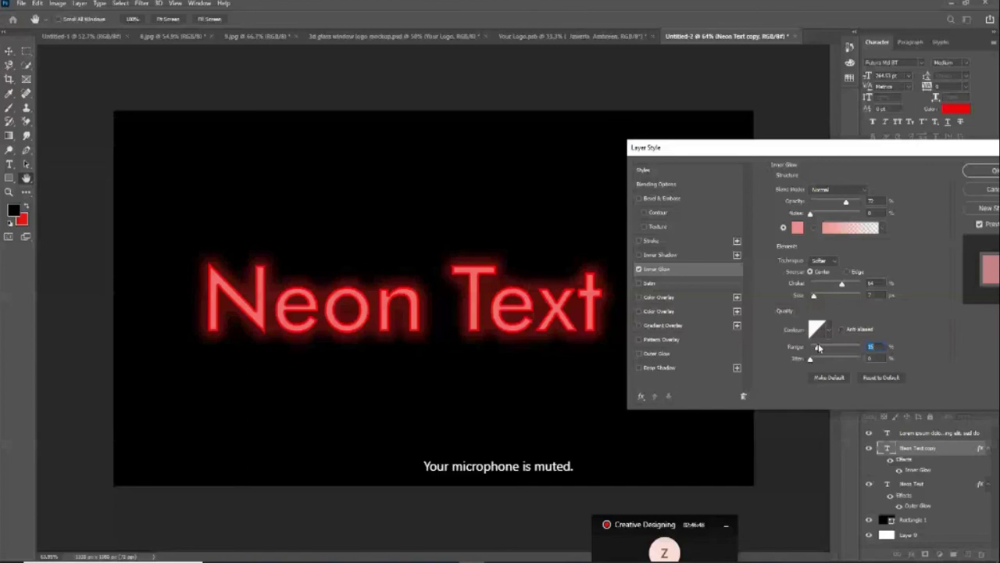
pyautogui.moveTo(818, 347); pyautogui.dragTo(827, 347)
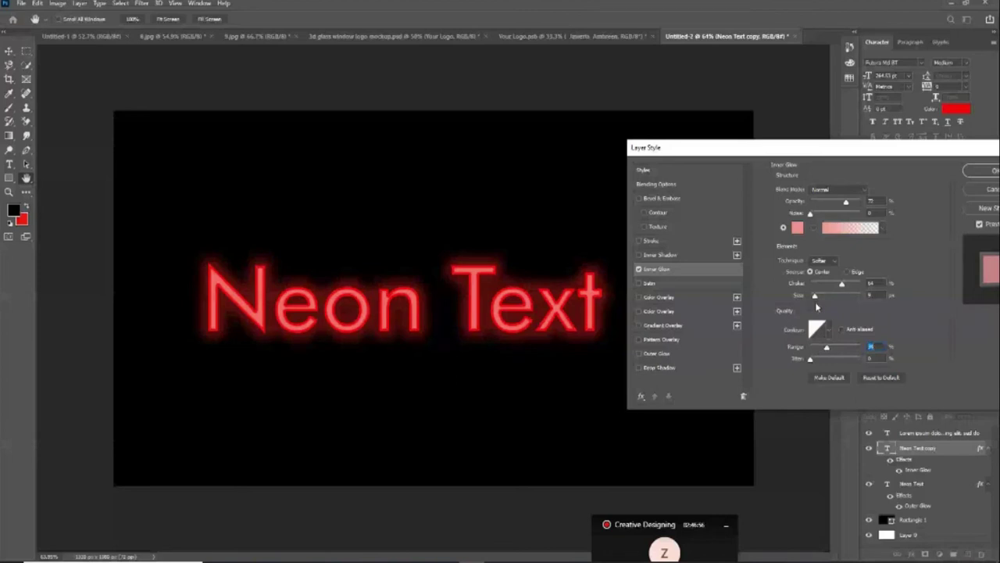
# Set the inner glow size to 13 px and apply the style settings
pyautogui.moveTo(816, 305); pyautogui.dragTo(817, 304)
pyautogui.click(871, 296)
pyautogui.write('13')
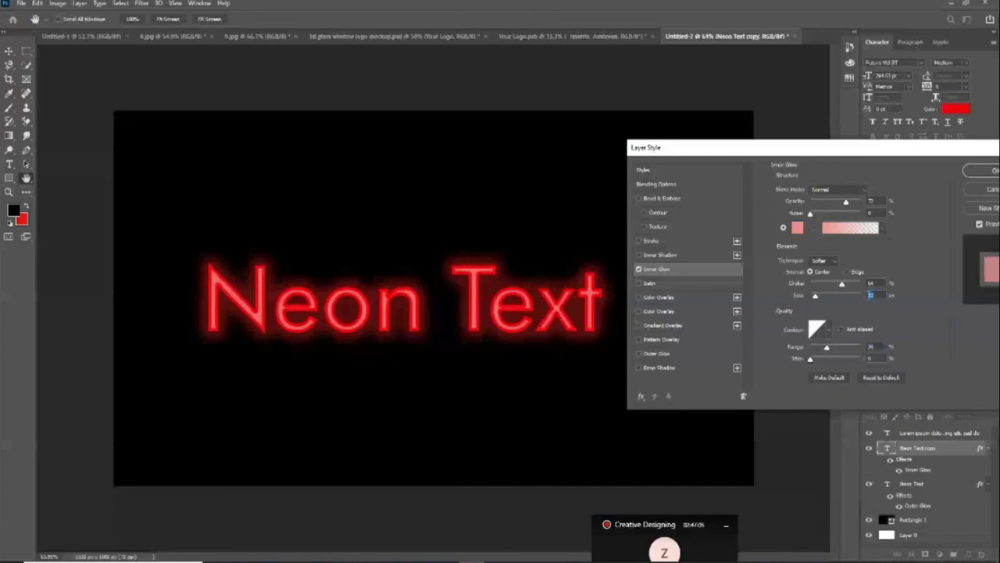
pyautogui.moveTo(809, 148); pyautogui.dragTo(578, 302)
pyautogui.press('Return')
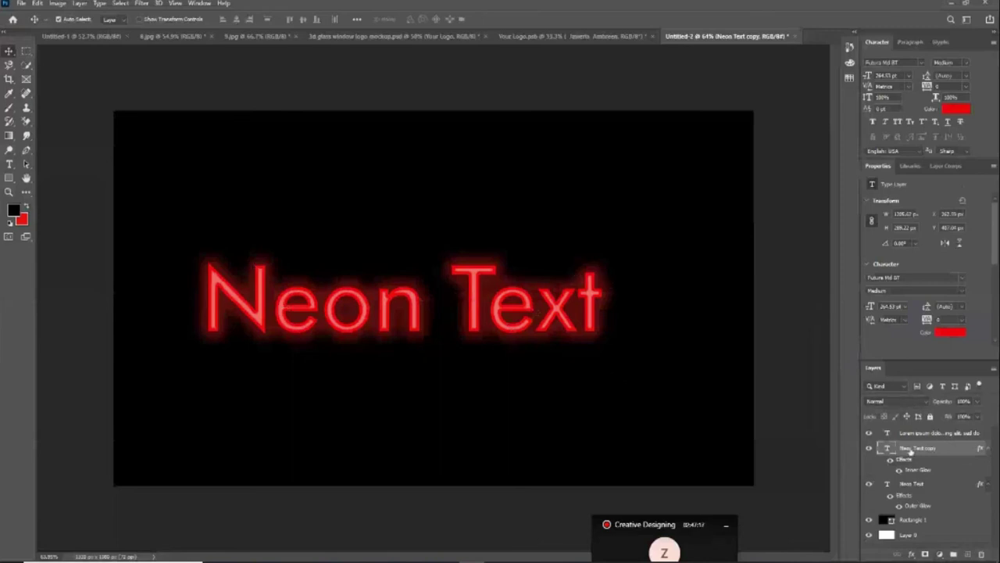
# Open the Outer Glow style settings for the original Neon Text layer
pyautogui.click(929, 487)
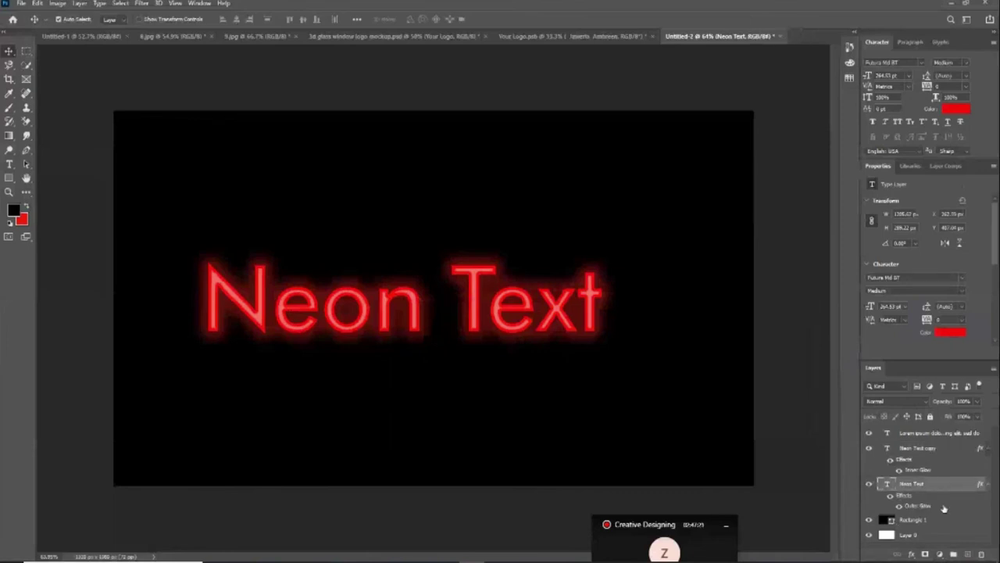
pyautogui.click(911, 553)
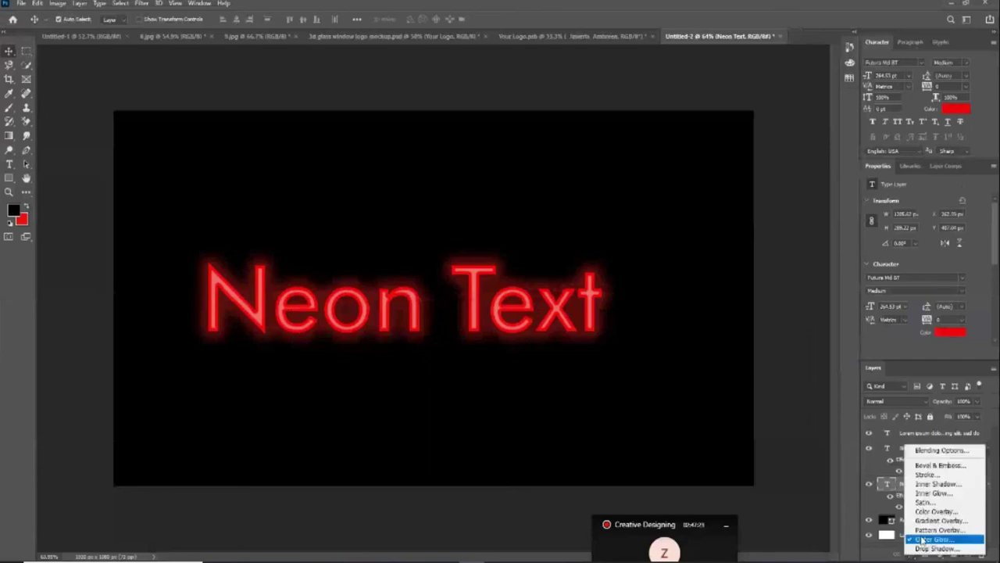
pyautogui.click(930, 539)
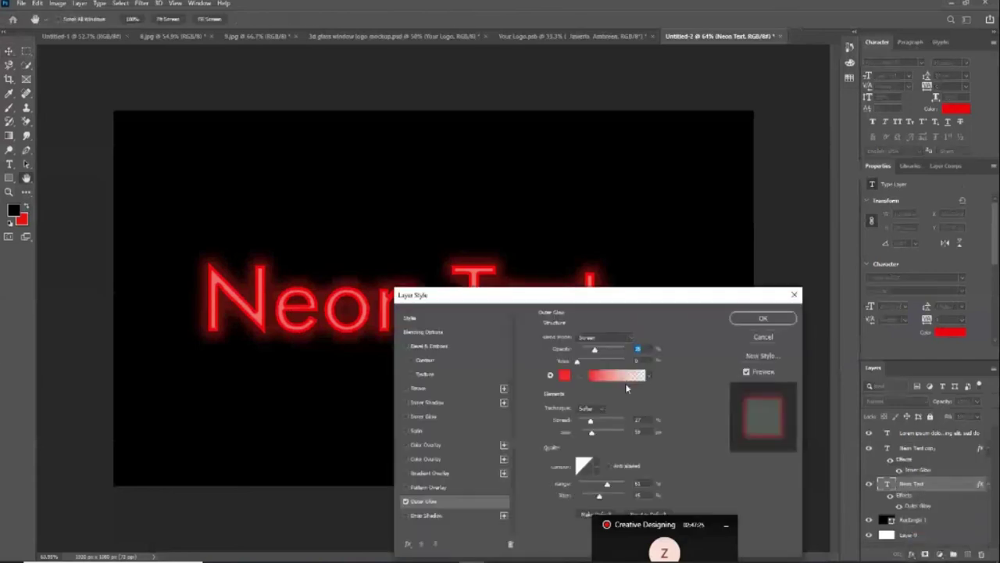
pyautogui.moveTo(613, 301); pyautogui.dragTo(751, 131)
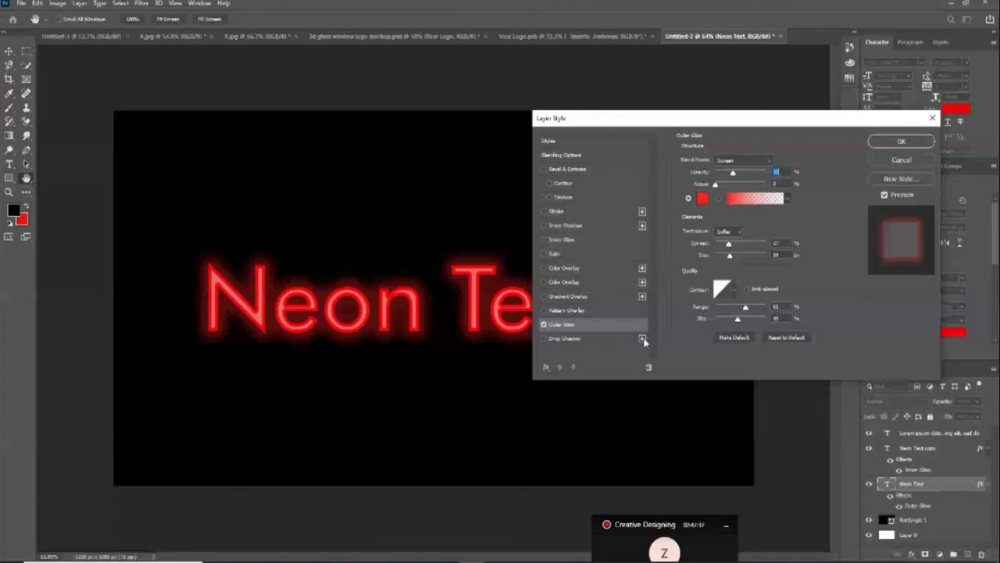
# Add a drop shadow to Neon Text with a light red colour
pyautogui.click(568, 337)
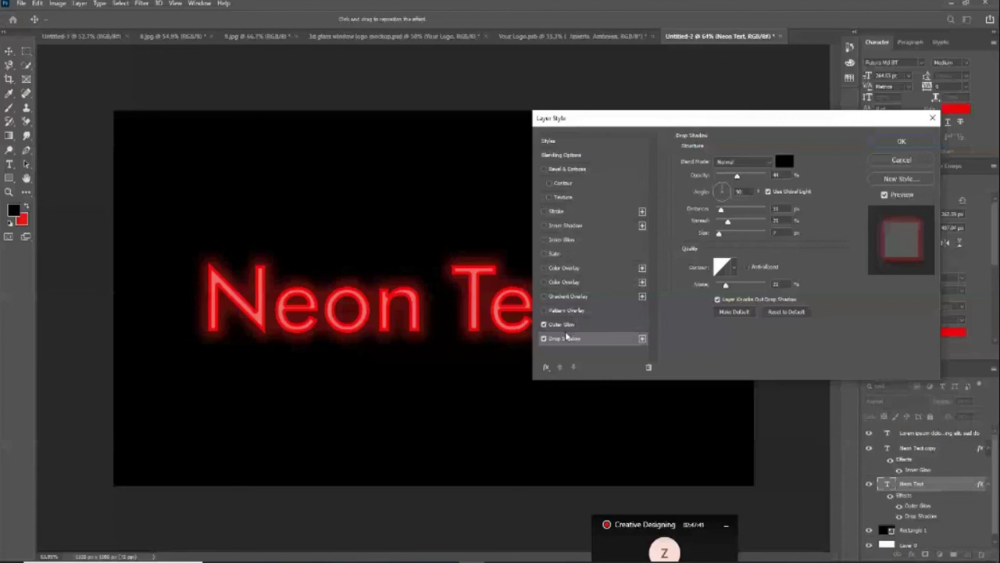
pyautogui.click(784, 161)
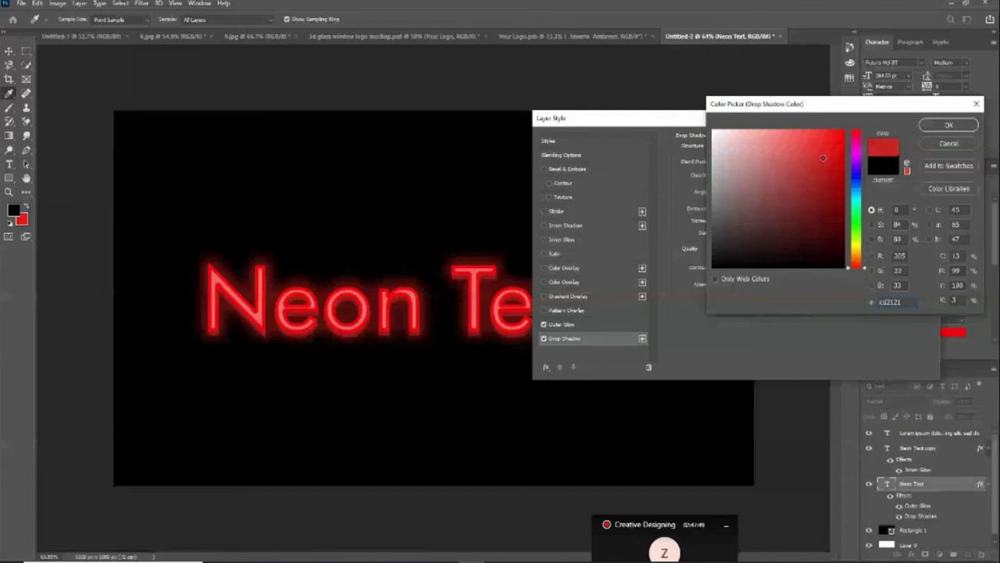
pyautogui.moveTo(823, 157); pyautogui.dragTo(805, 183)
pyautogui.moveTo(806, 184); pyautogui.dragTo(798, 141)
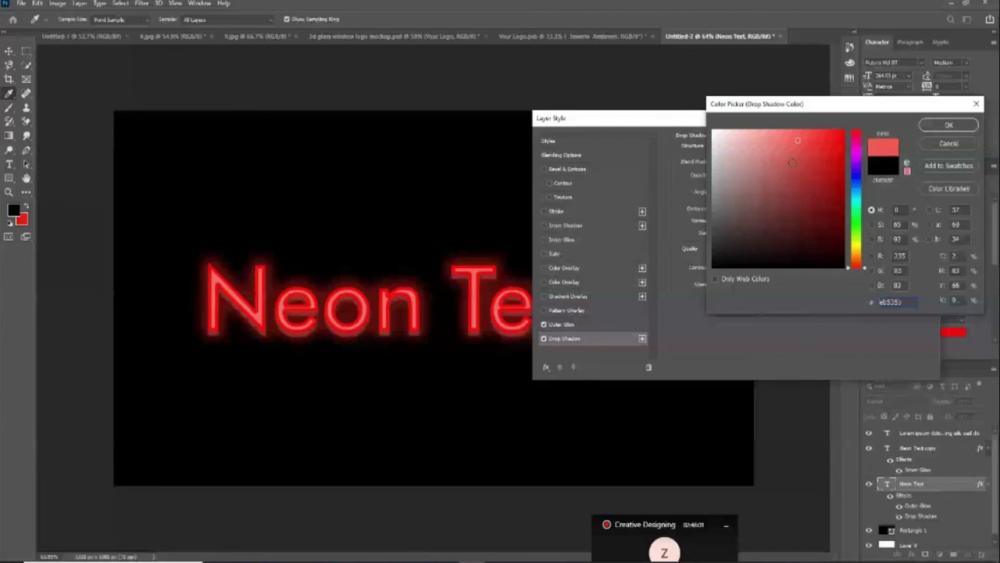
pyautogui.click(783, 141)
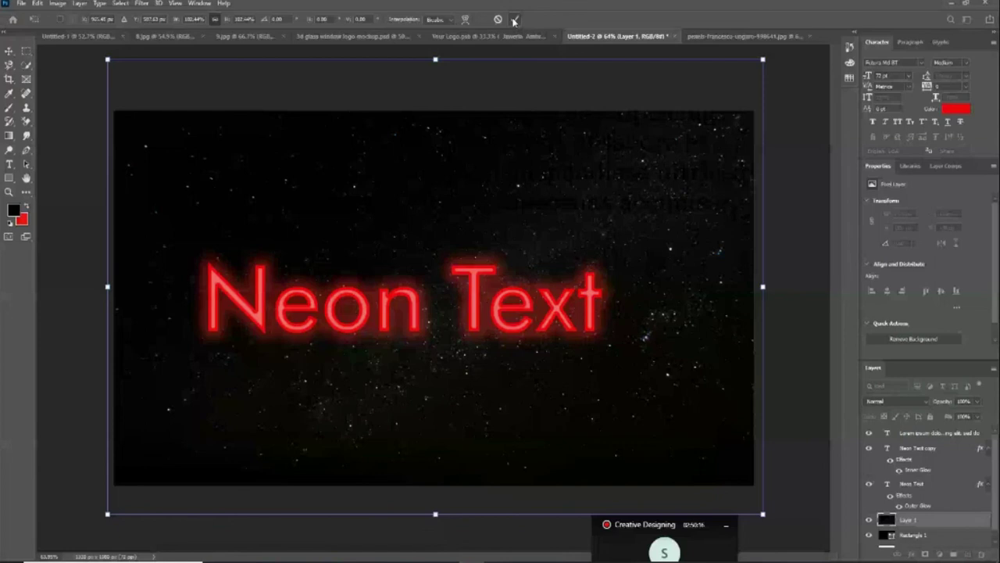
# Commit the starry background's scaling so it fills the canvas
pyautogui.click(514, 19)
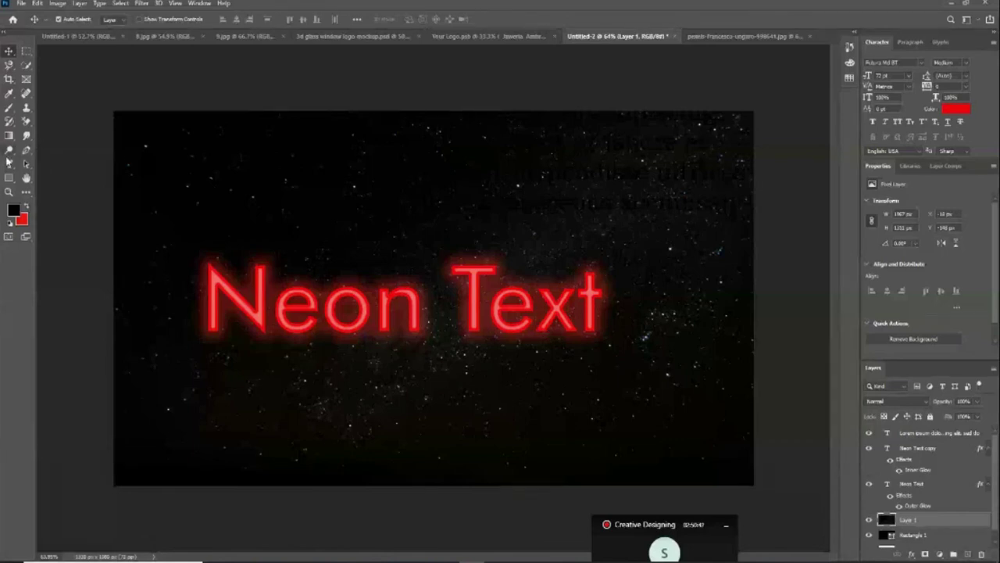
pyautogui.click(504, 328)
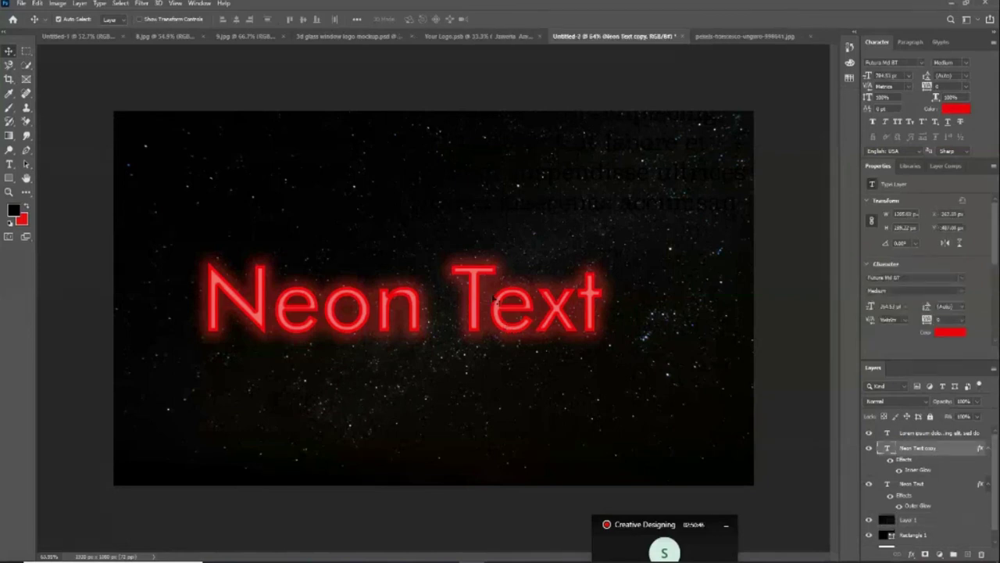
pyautogui.click(8, 180)
pyautogui.rightClick(8, 180)
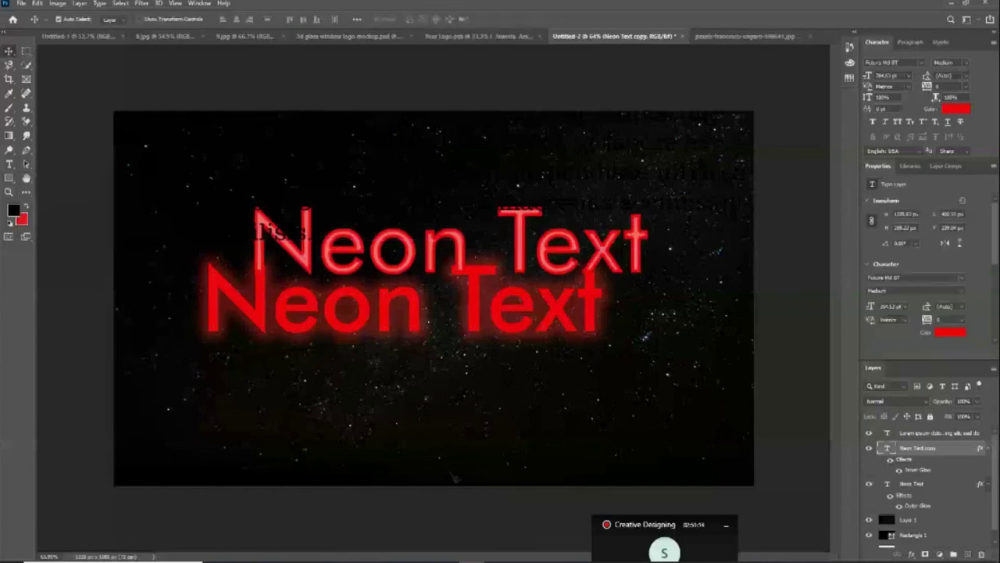
pyautogui.moveTo(289, 336); pyautogui.dragTo(240, 391)
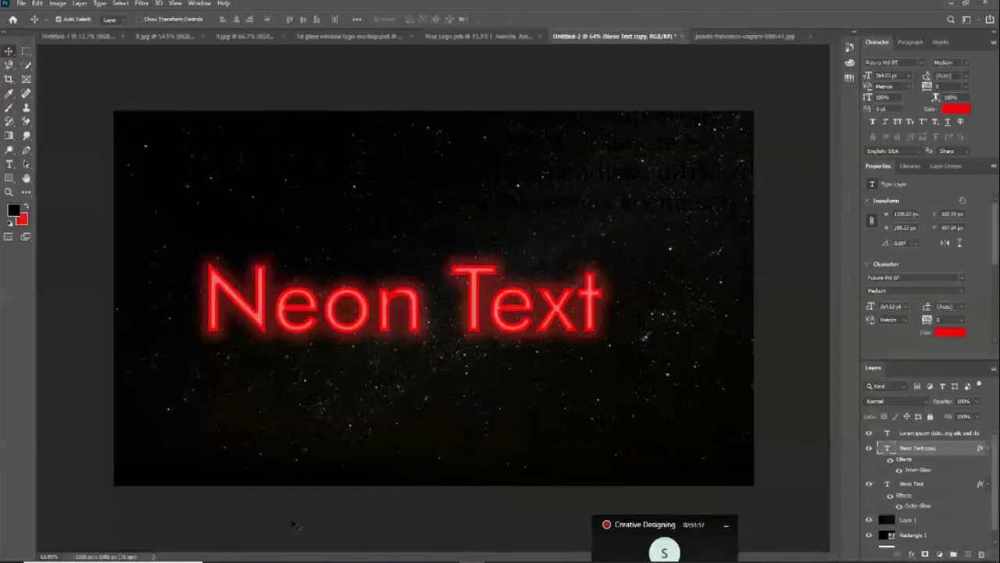